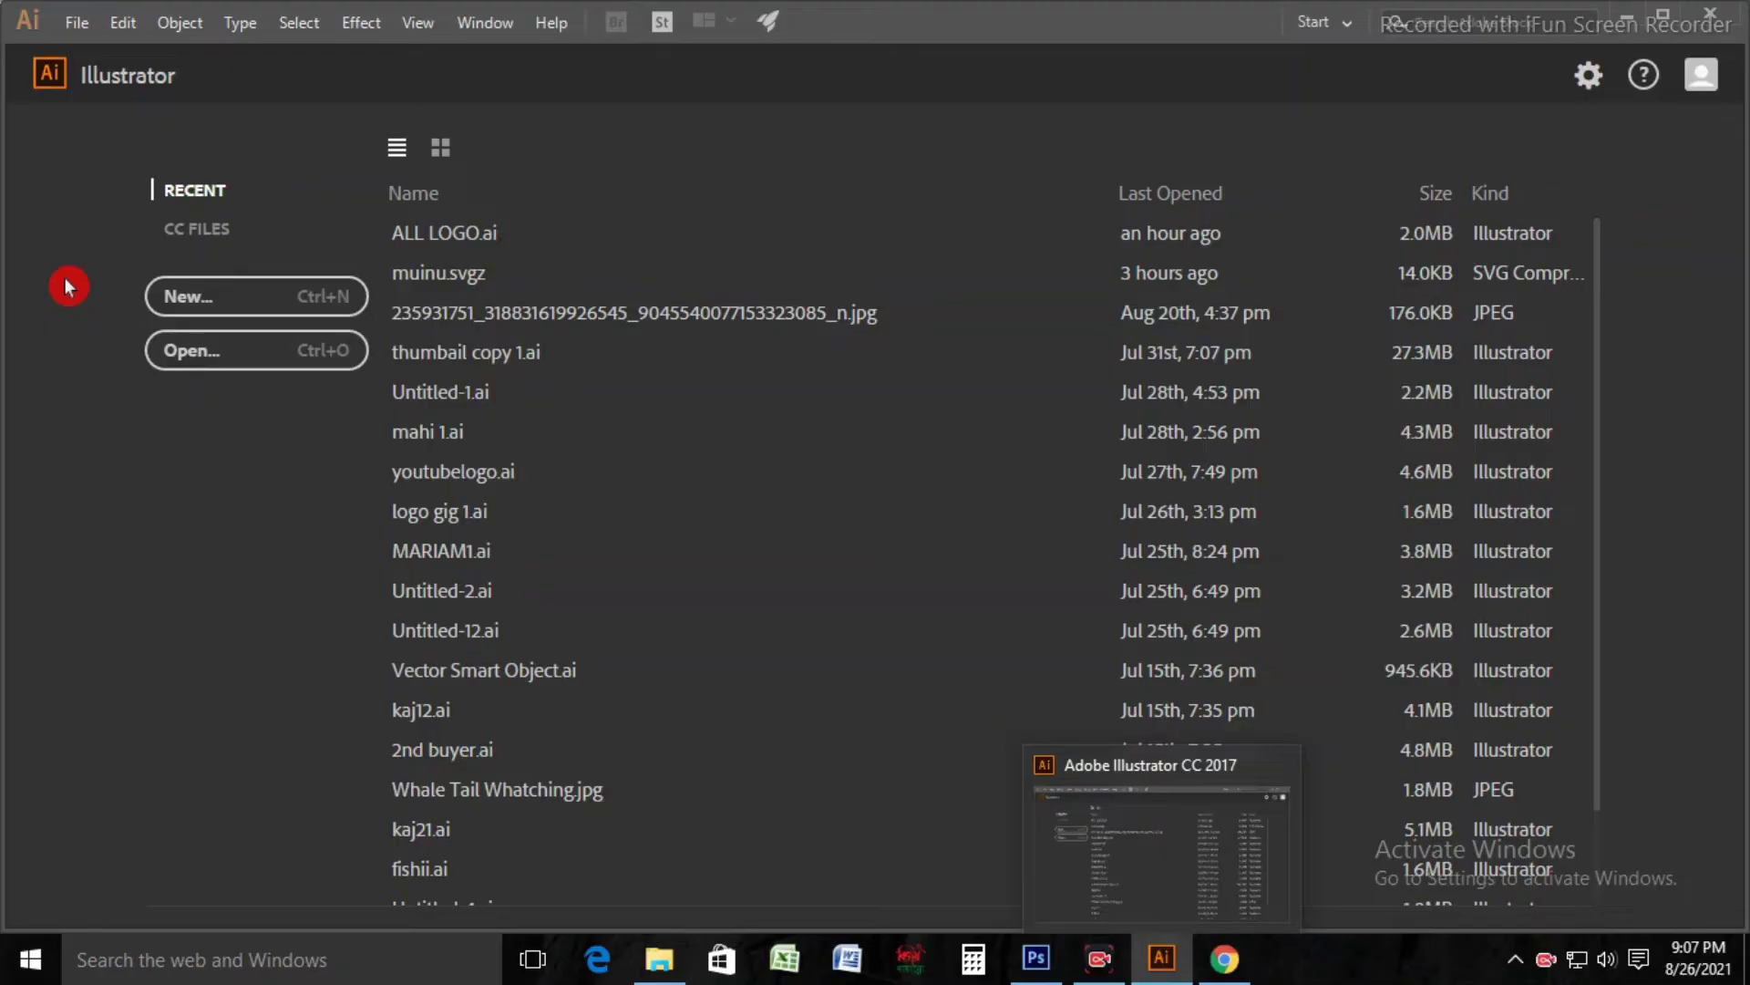
# Step: Create a new document 3.5 inches wide and 2 inches high in landscape orientation with CMYK color
pyautogui.click(280, 299)
pyautogui.click(280, 296)
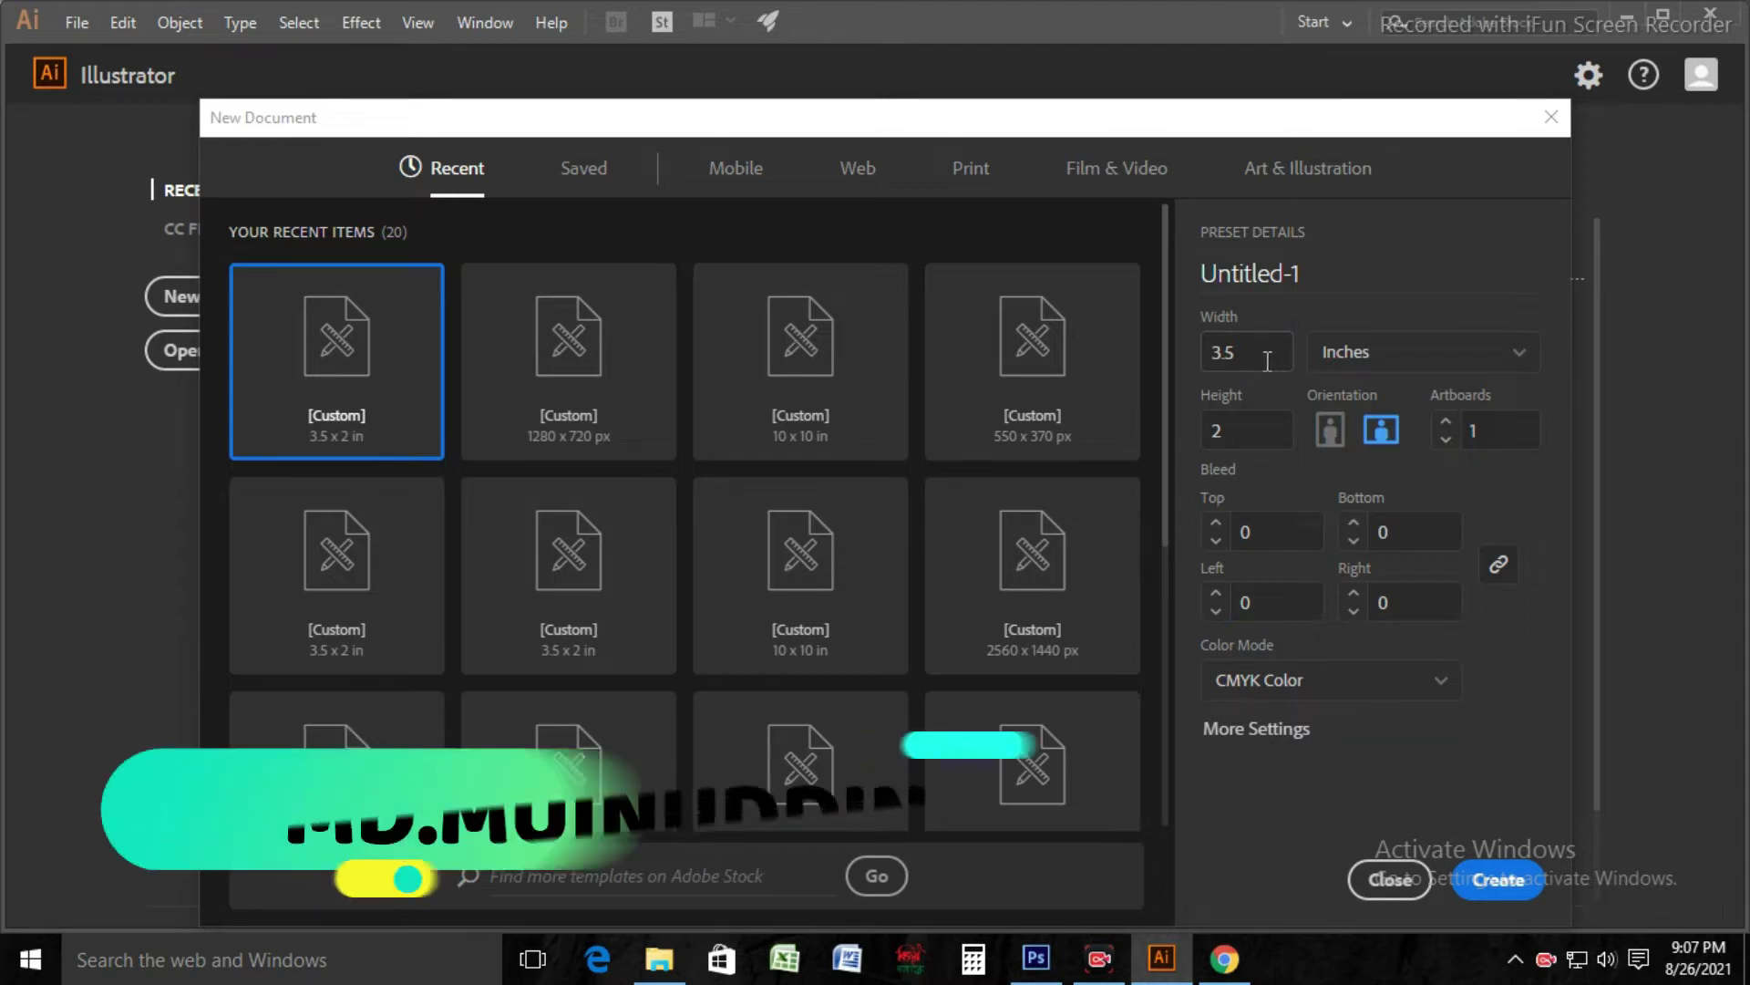
pyautogui.doubleClick(1203, 356)
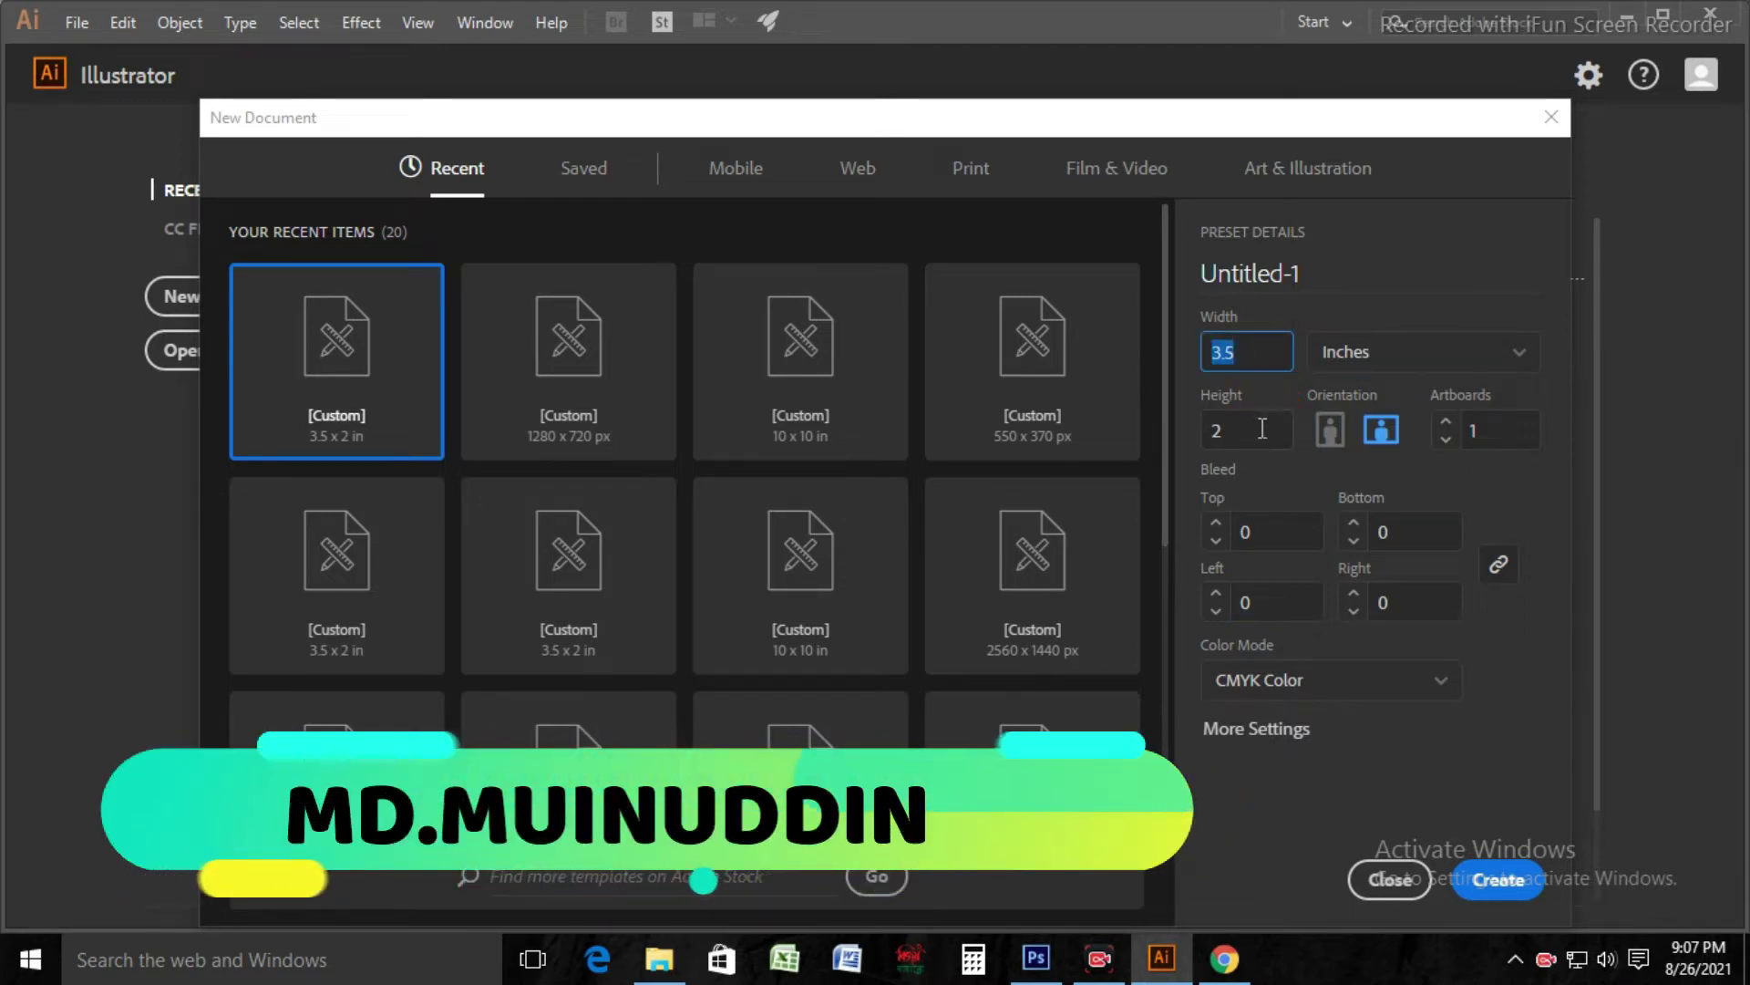
pyautogui.press('Tab')
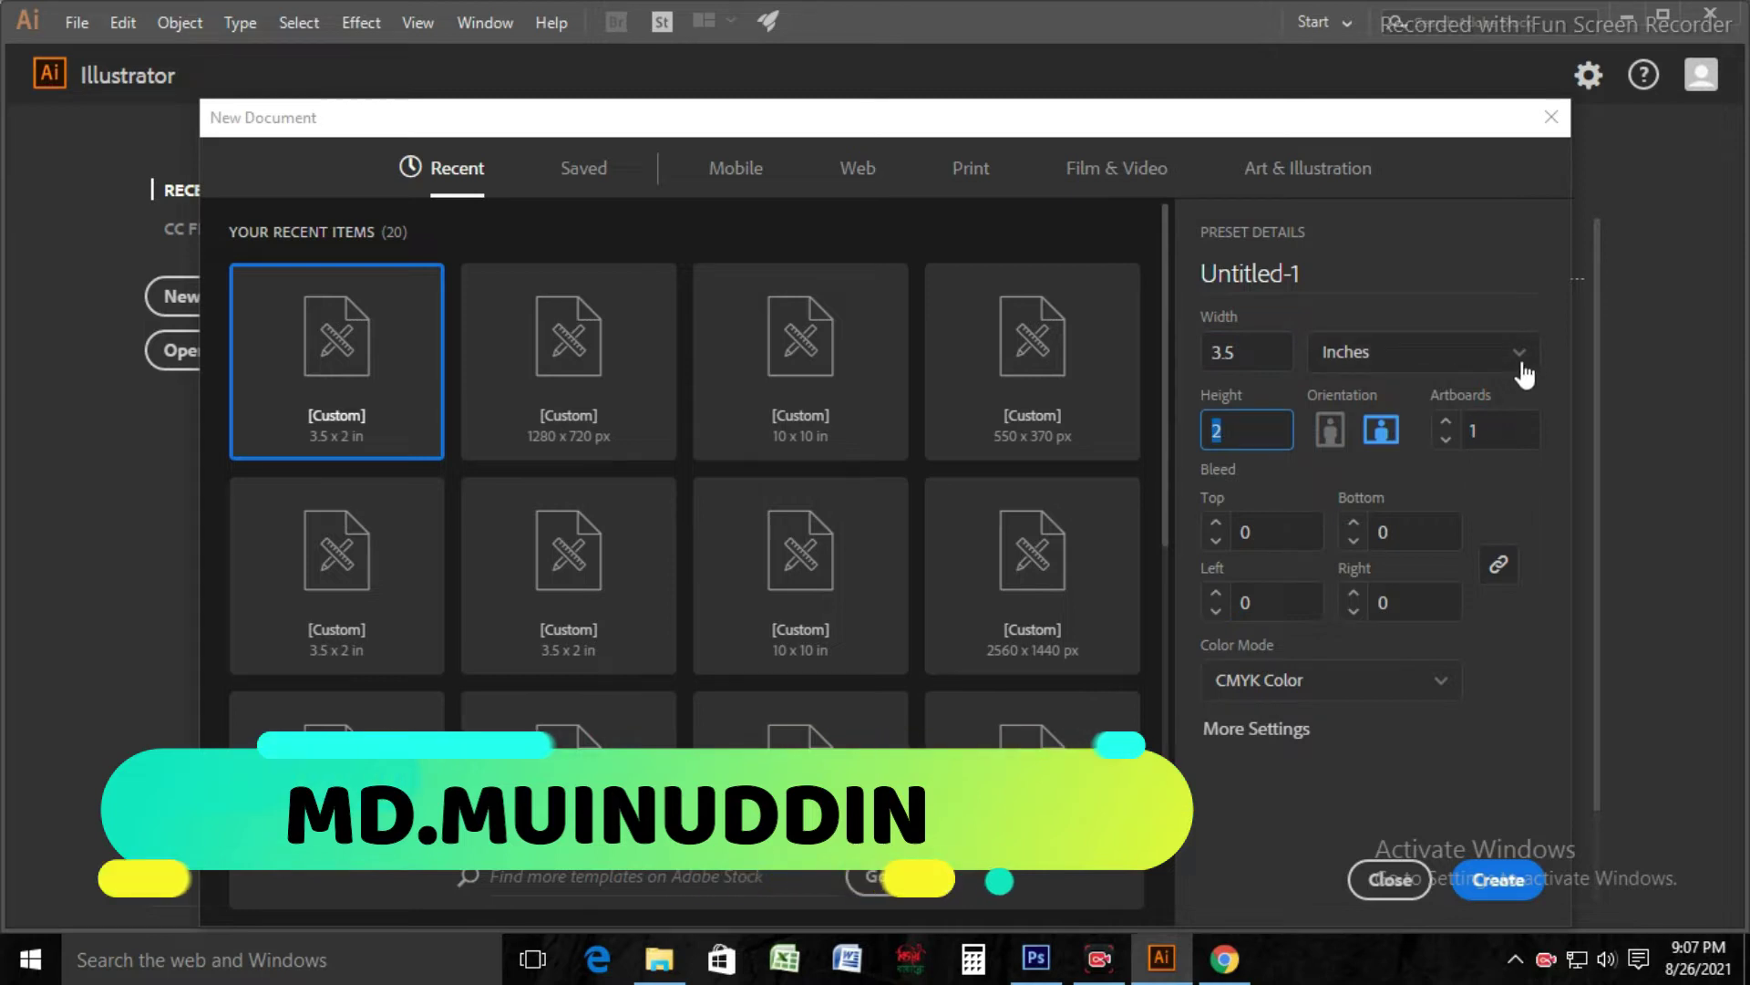
pyautogui.click(1516, 362)
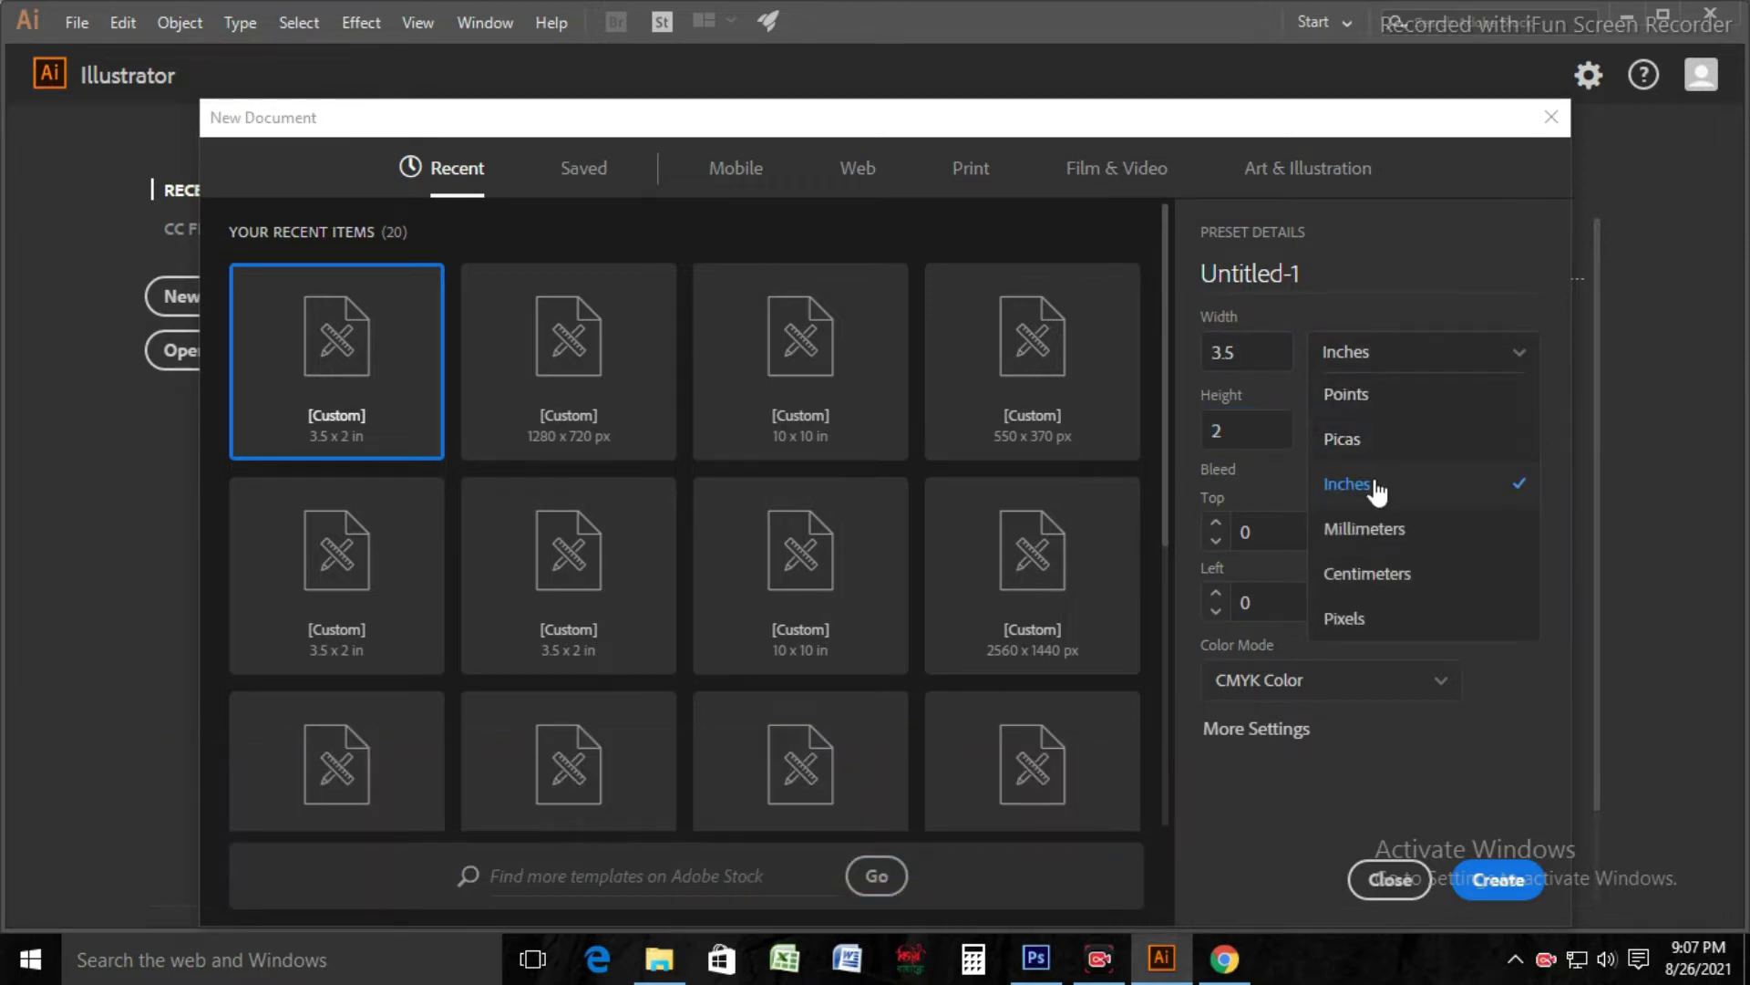
pyautogui.click(1377, 492)
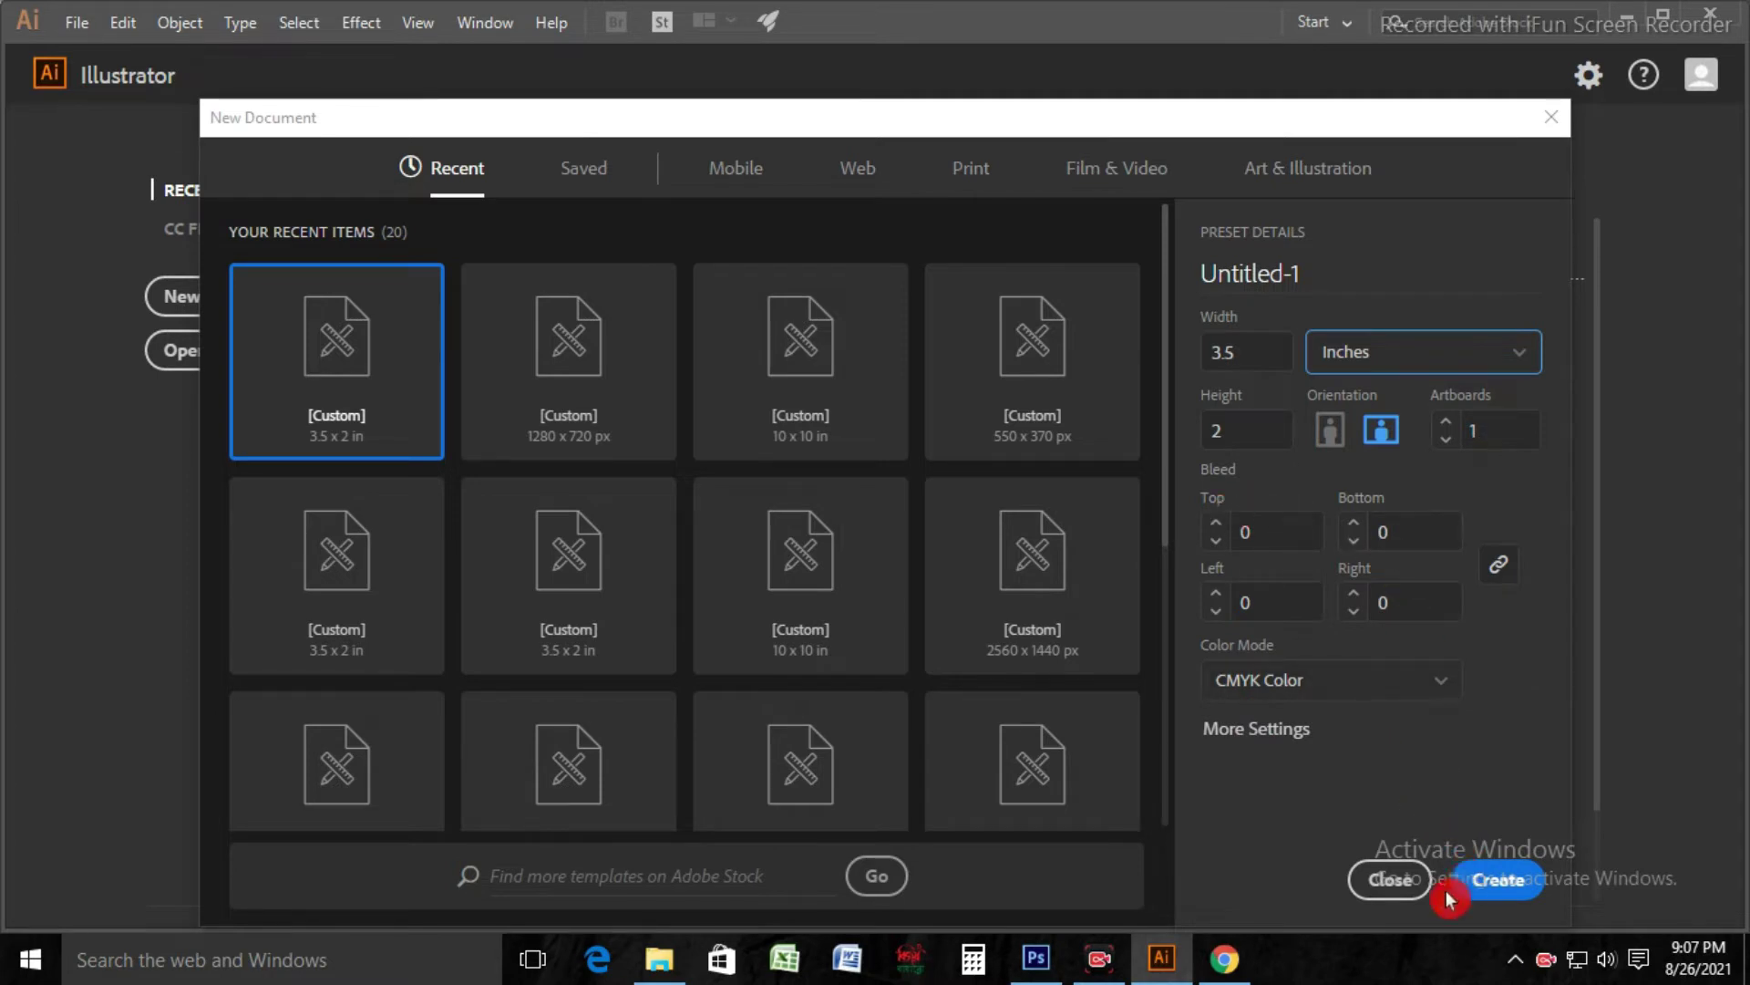
pyautogui.click(1502, 877)
# Step: Open the recent file ALL LOGO.ai, ignoring its missing linked image
pyautogui.click(77, 22)
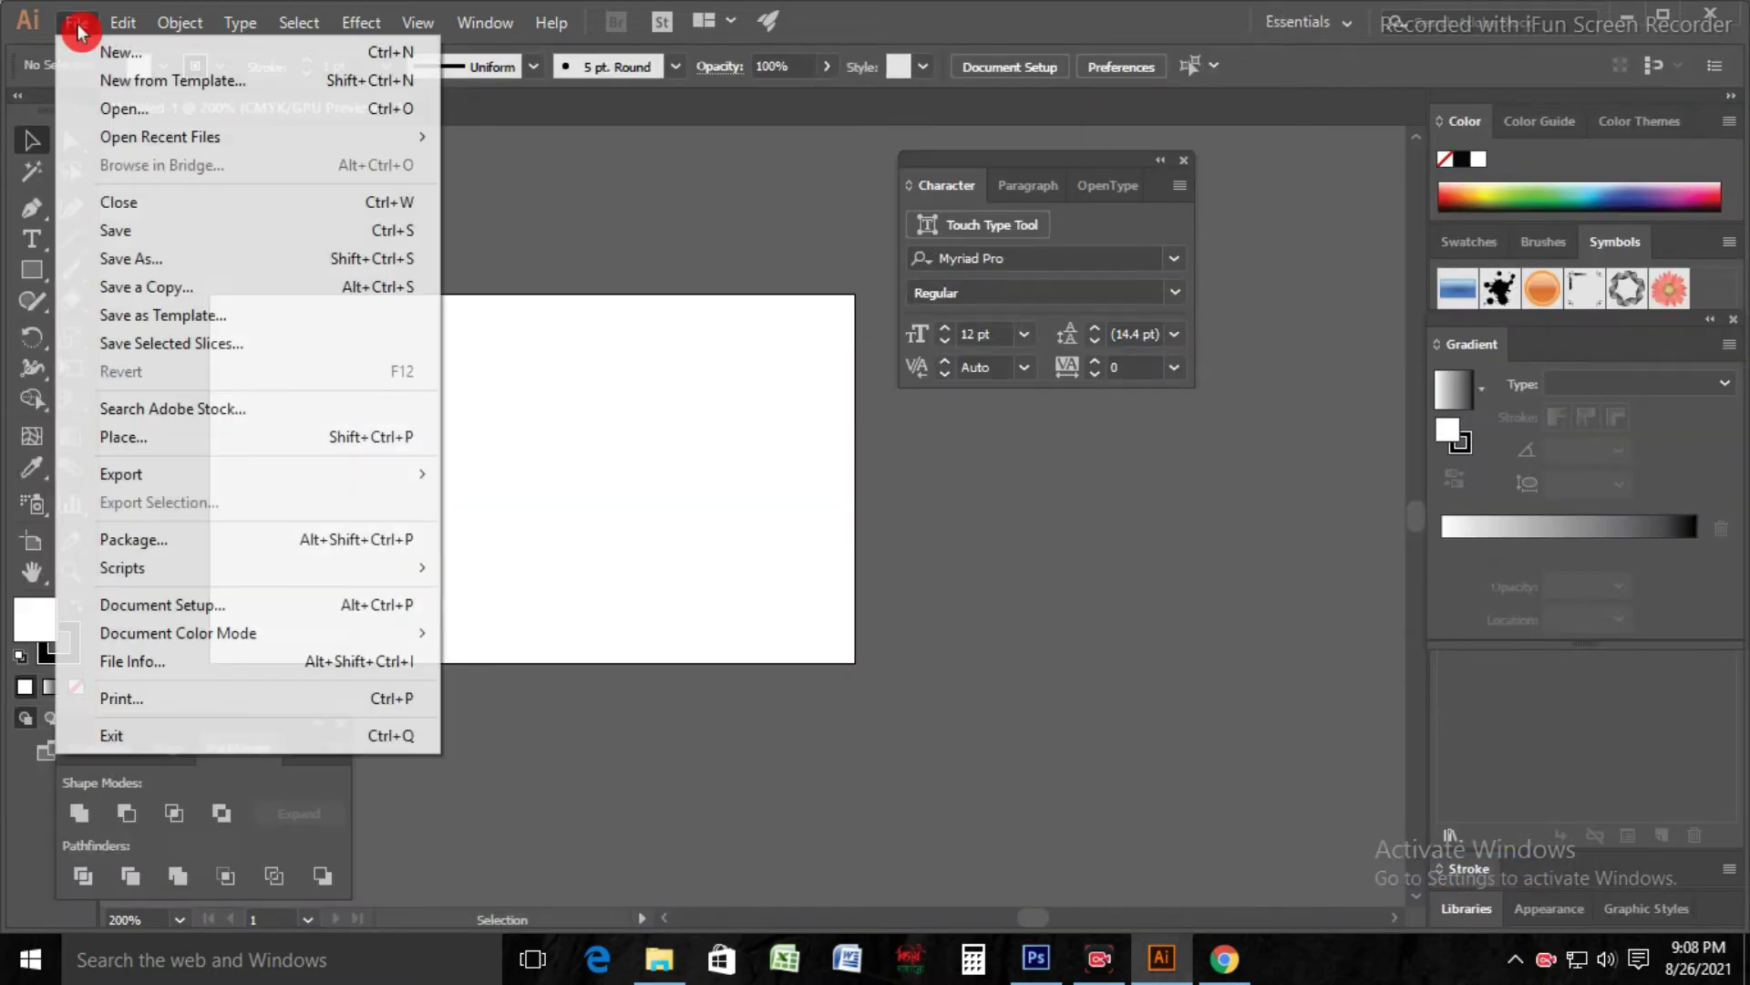
pyautogui.click(134, 139)
pyautogui.click(551, 136)
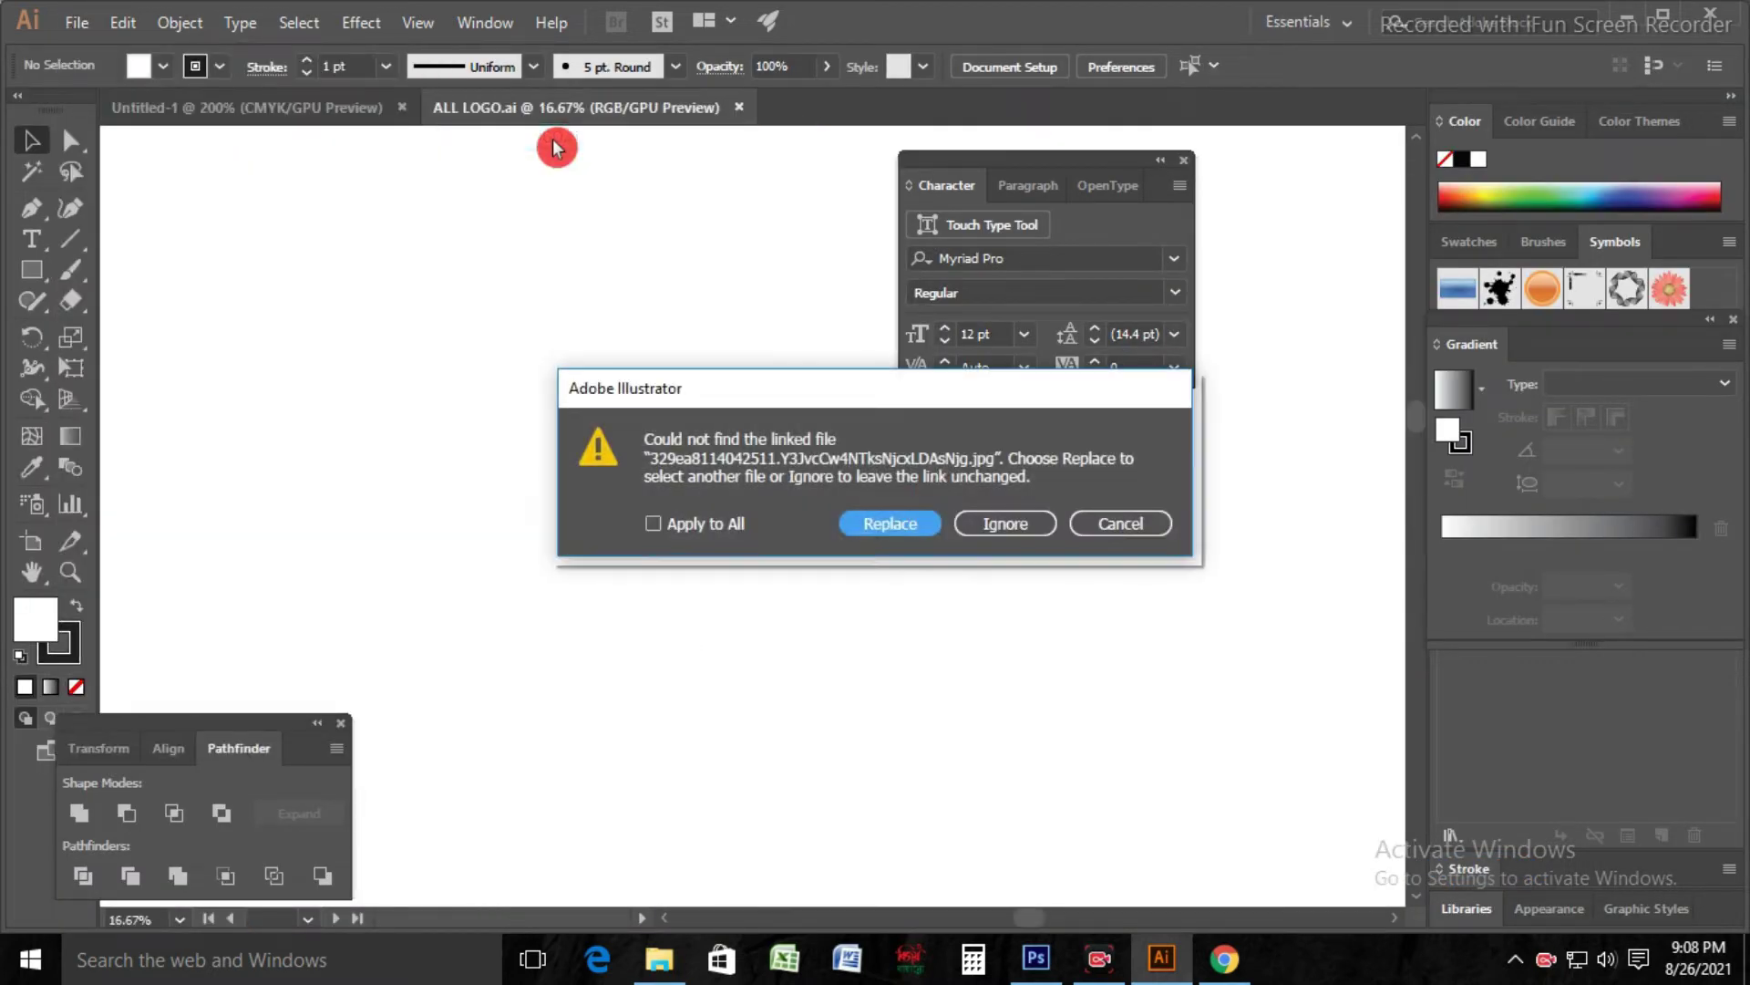
pyautogui.click(1005, 529)
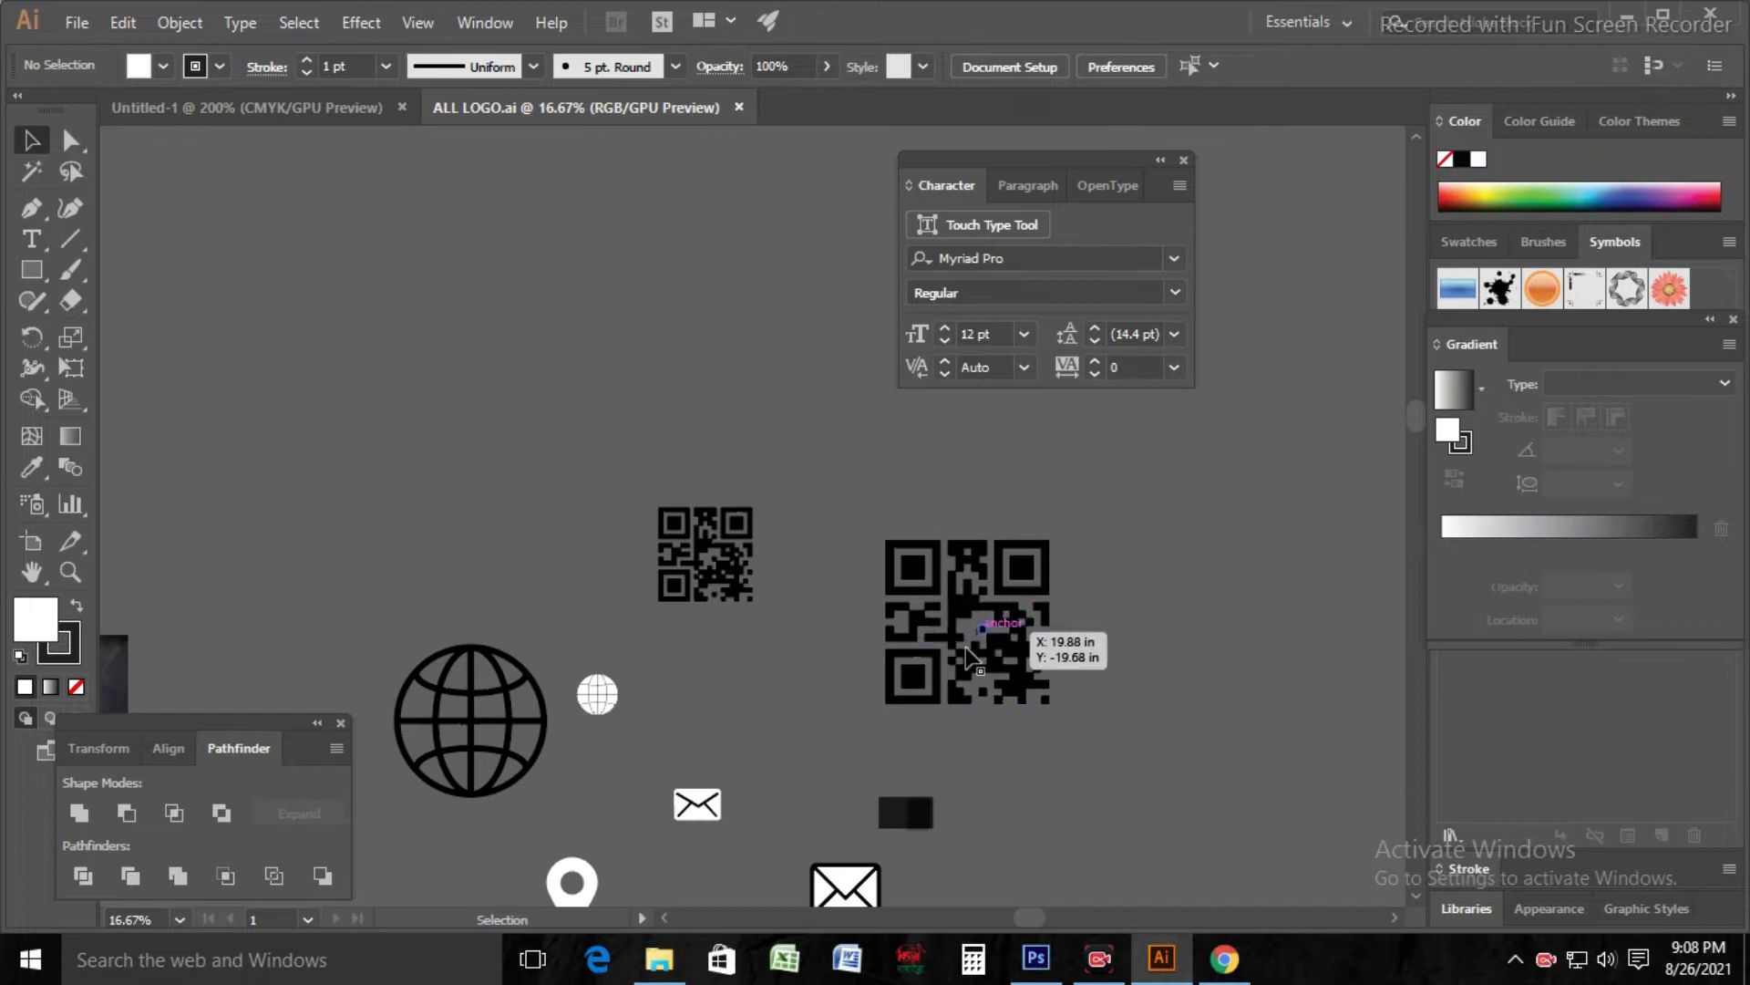
pyautogui.hotkey('ctrl', '-')
pyautogui.hotkey('ctrl', '-')
pyautogui.hotkey('ctrl', '-')
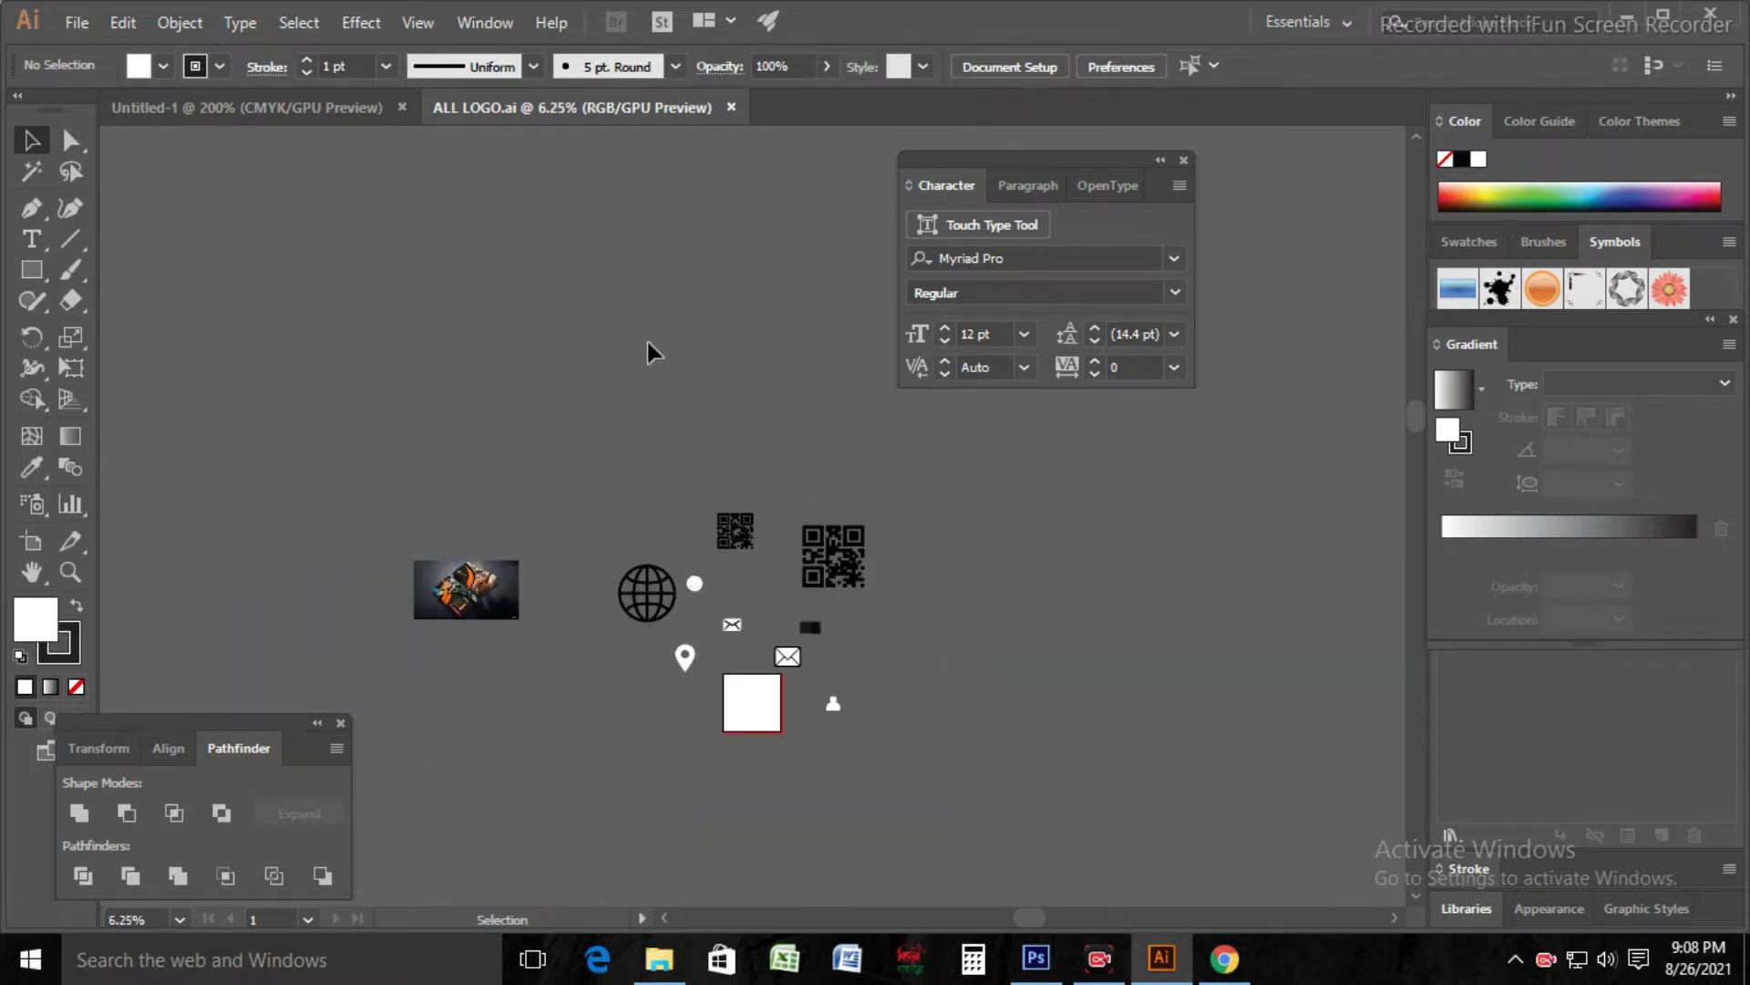
pyautogui.hotkey('ctrl', 'a')
pyautogui.click(1061, 693)
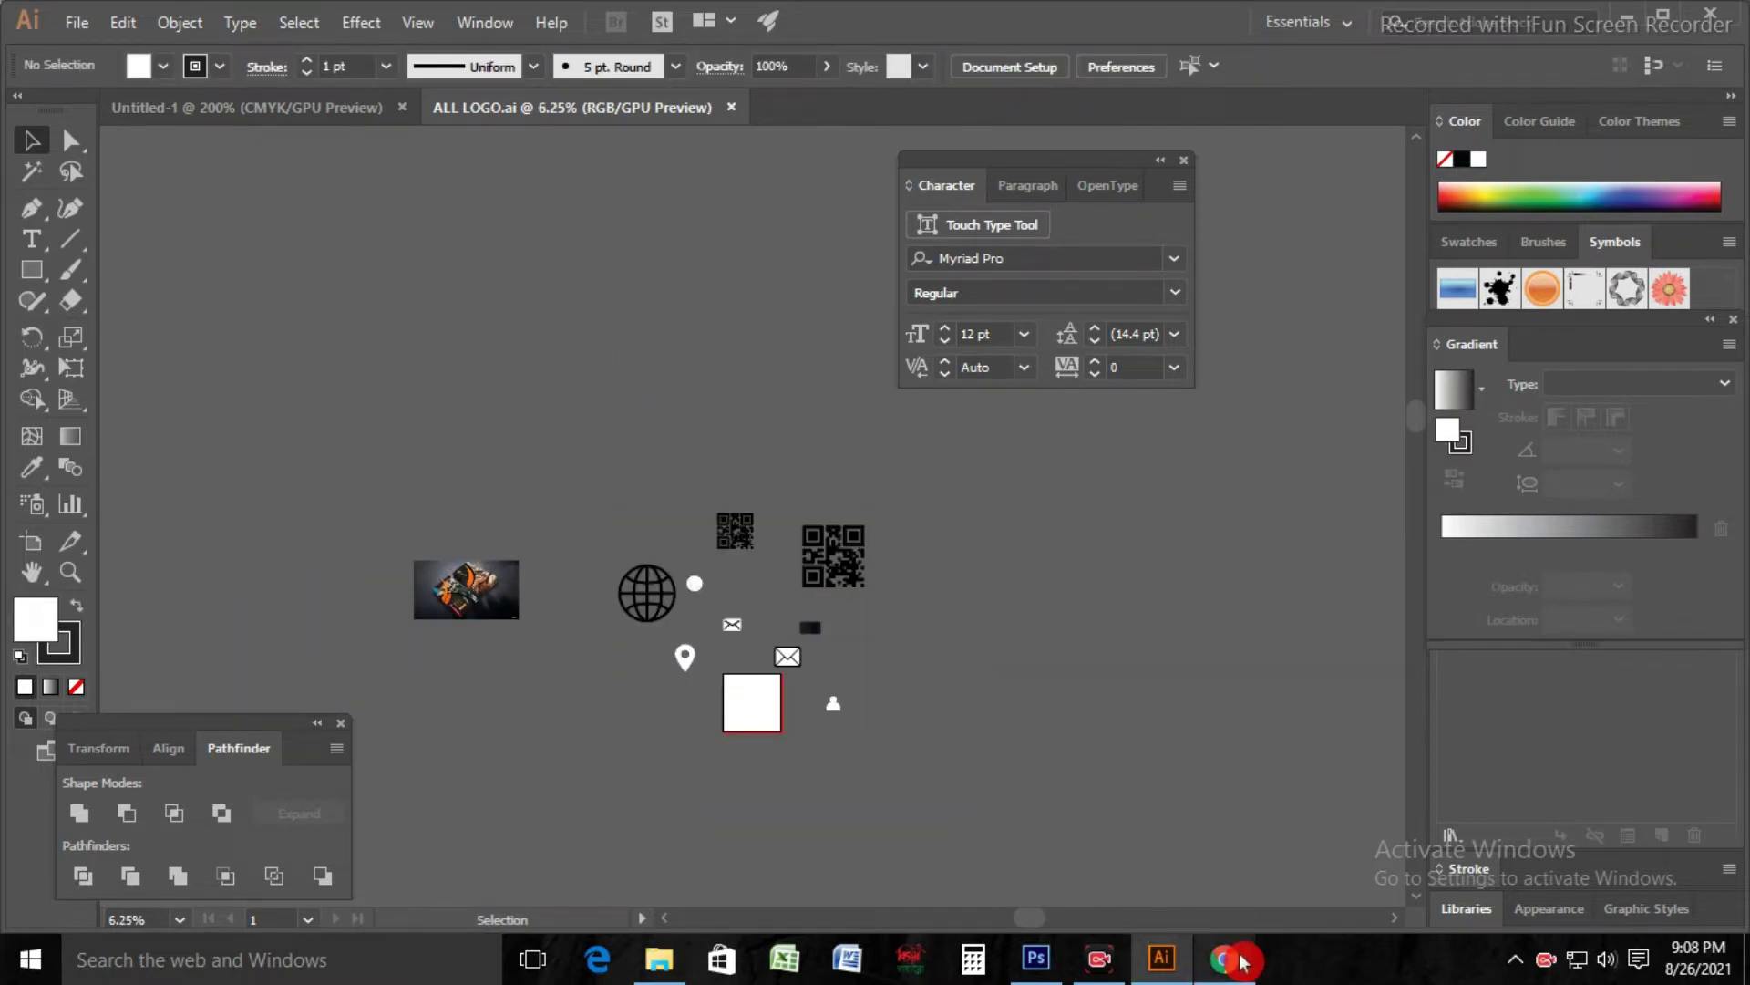
pyautogui.click(1224, 958)
pyautogui.rightClick(1370, 541)
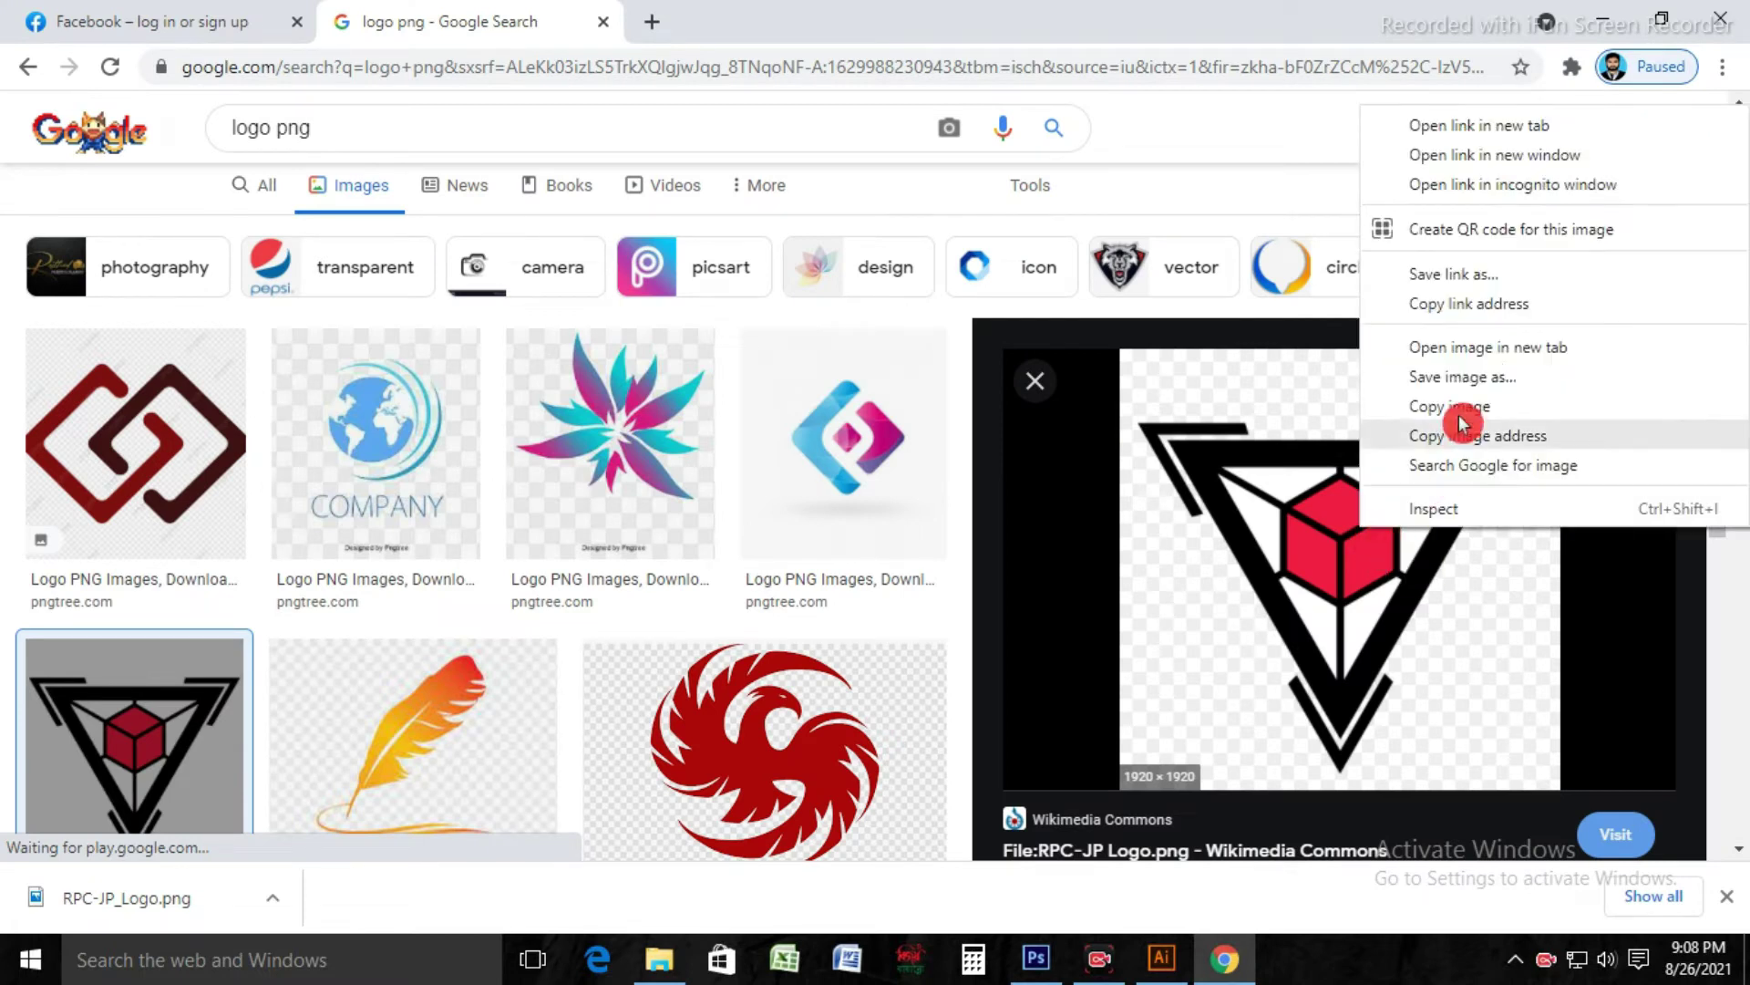
pyautogui.click(1453, 375)
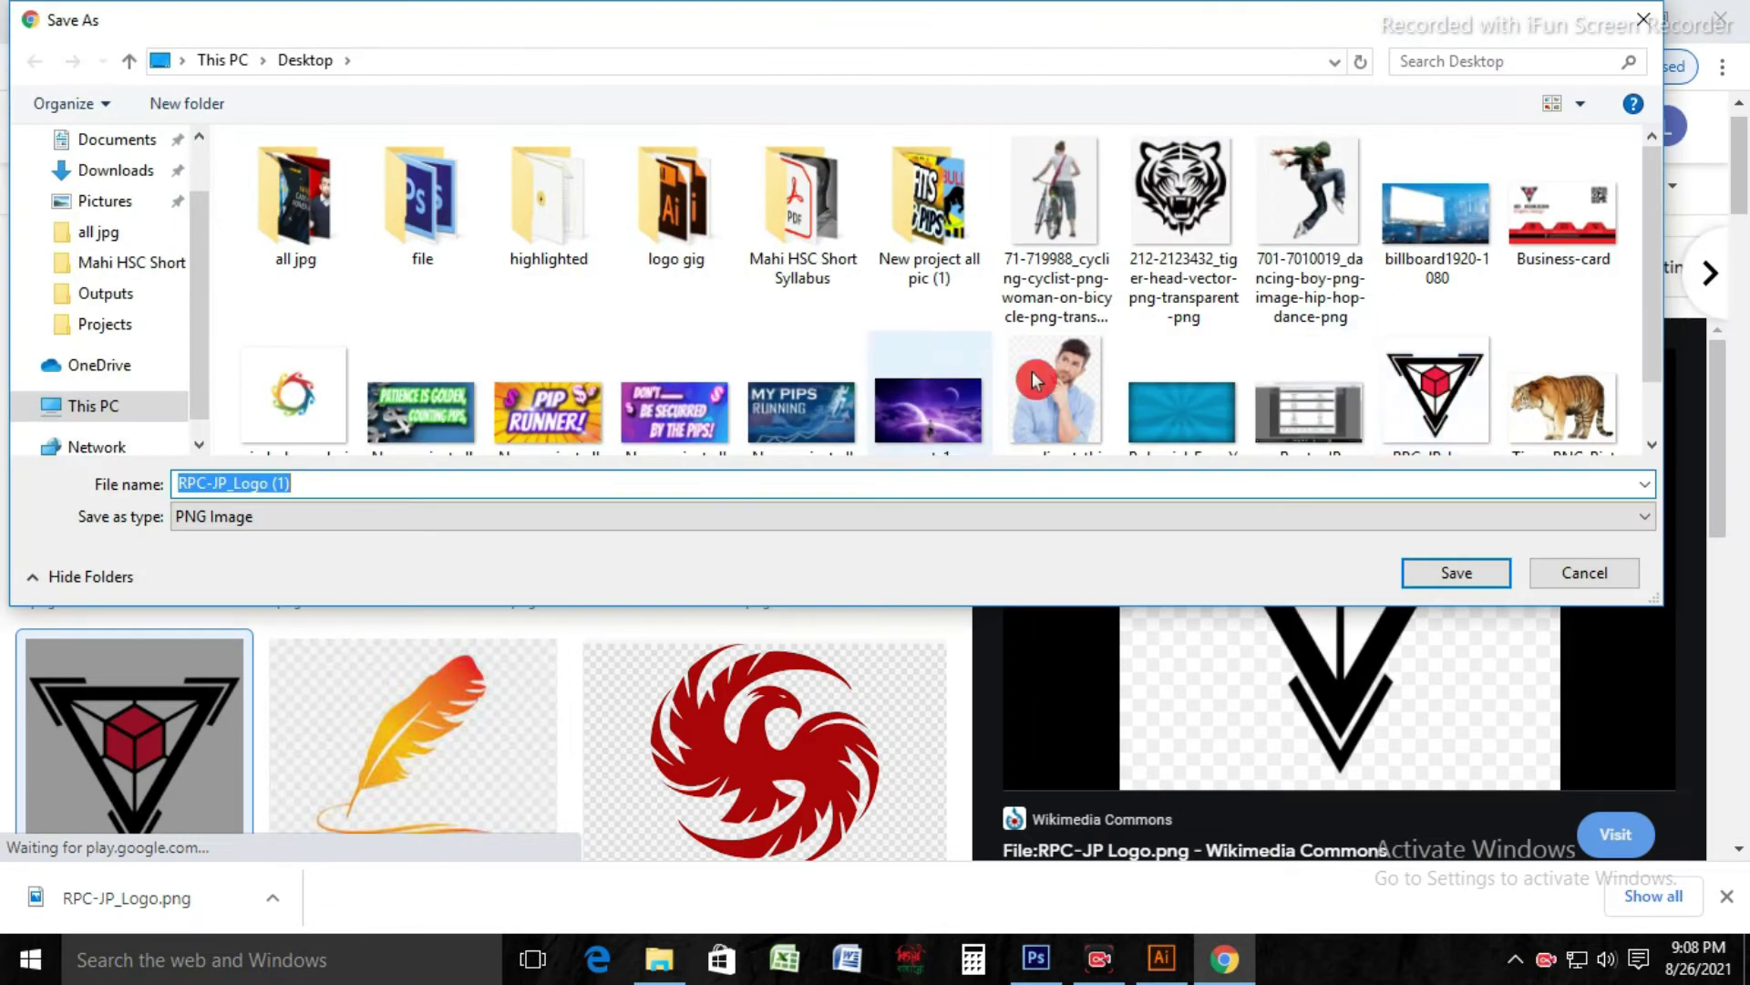
pyautogui.click(1577, 585)
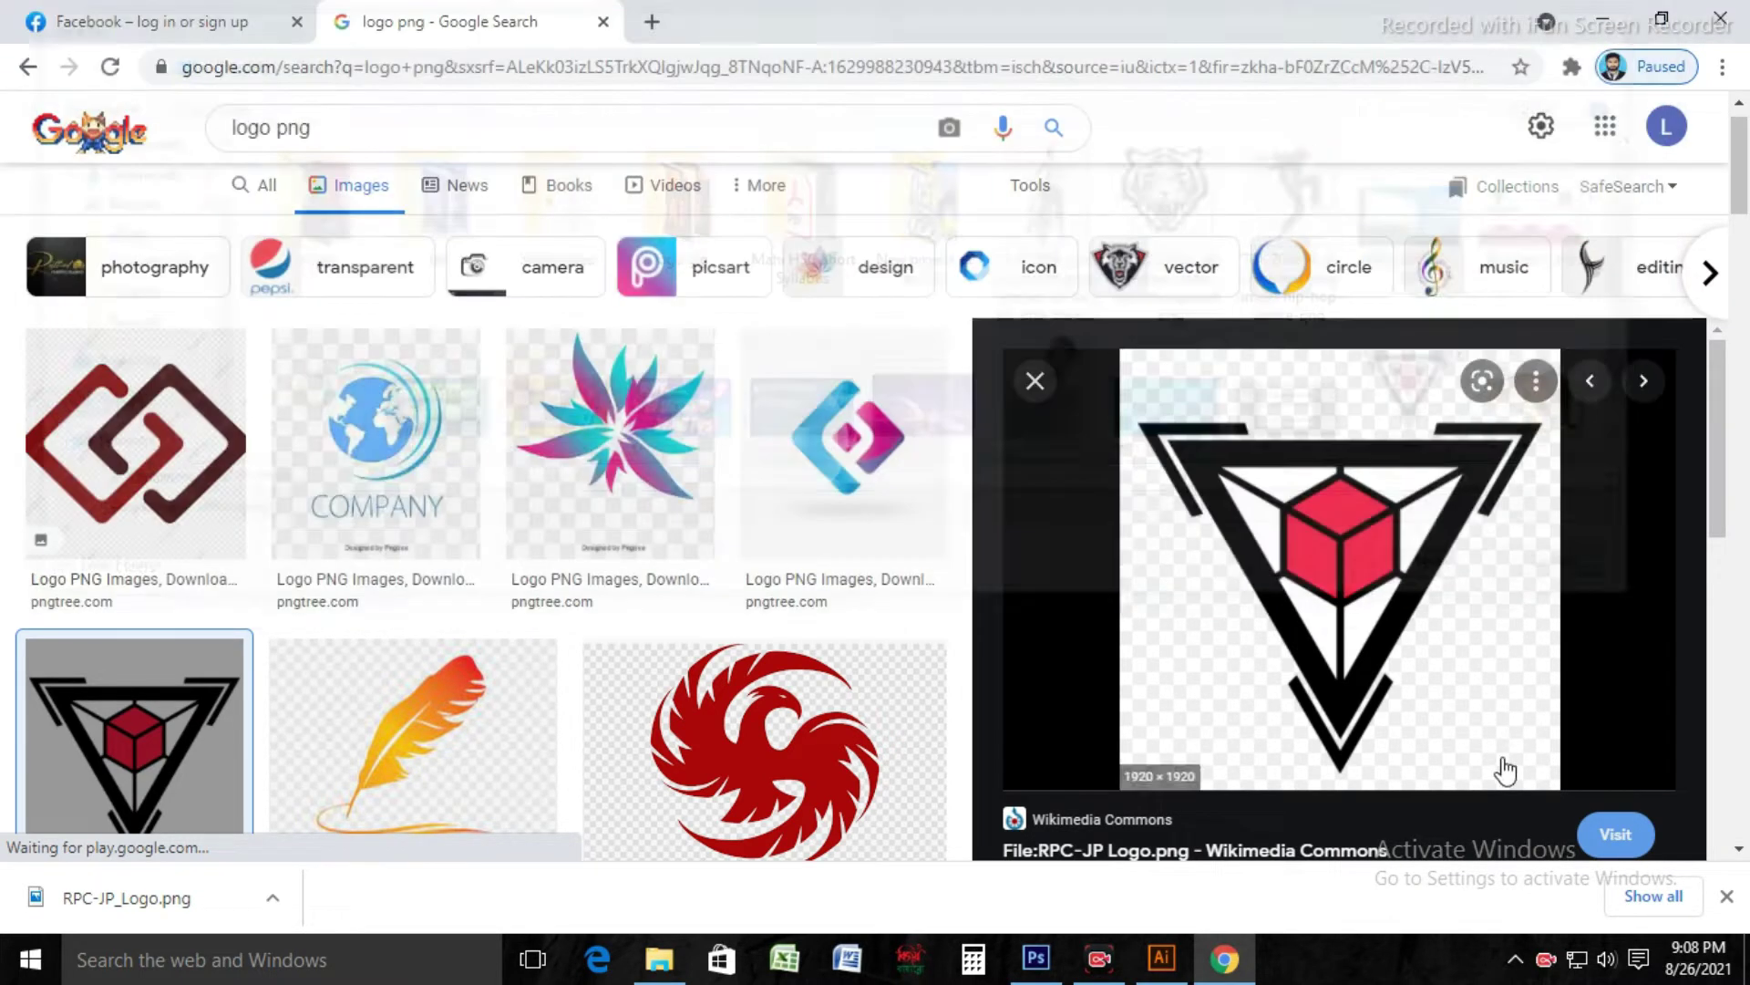
pyautogui.hotkey('alt', 'Tab')
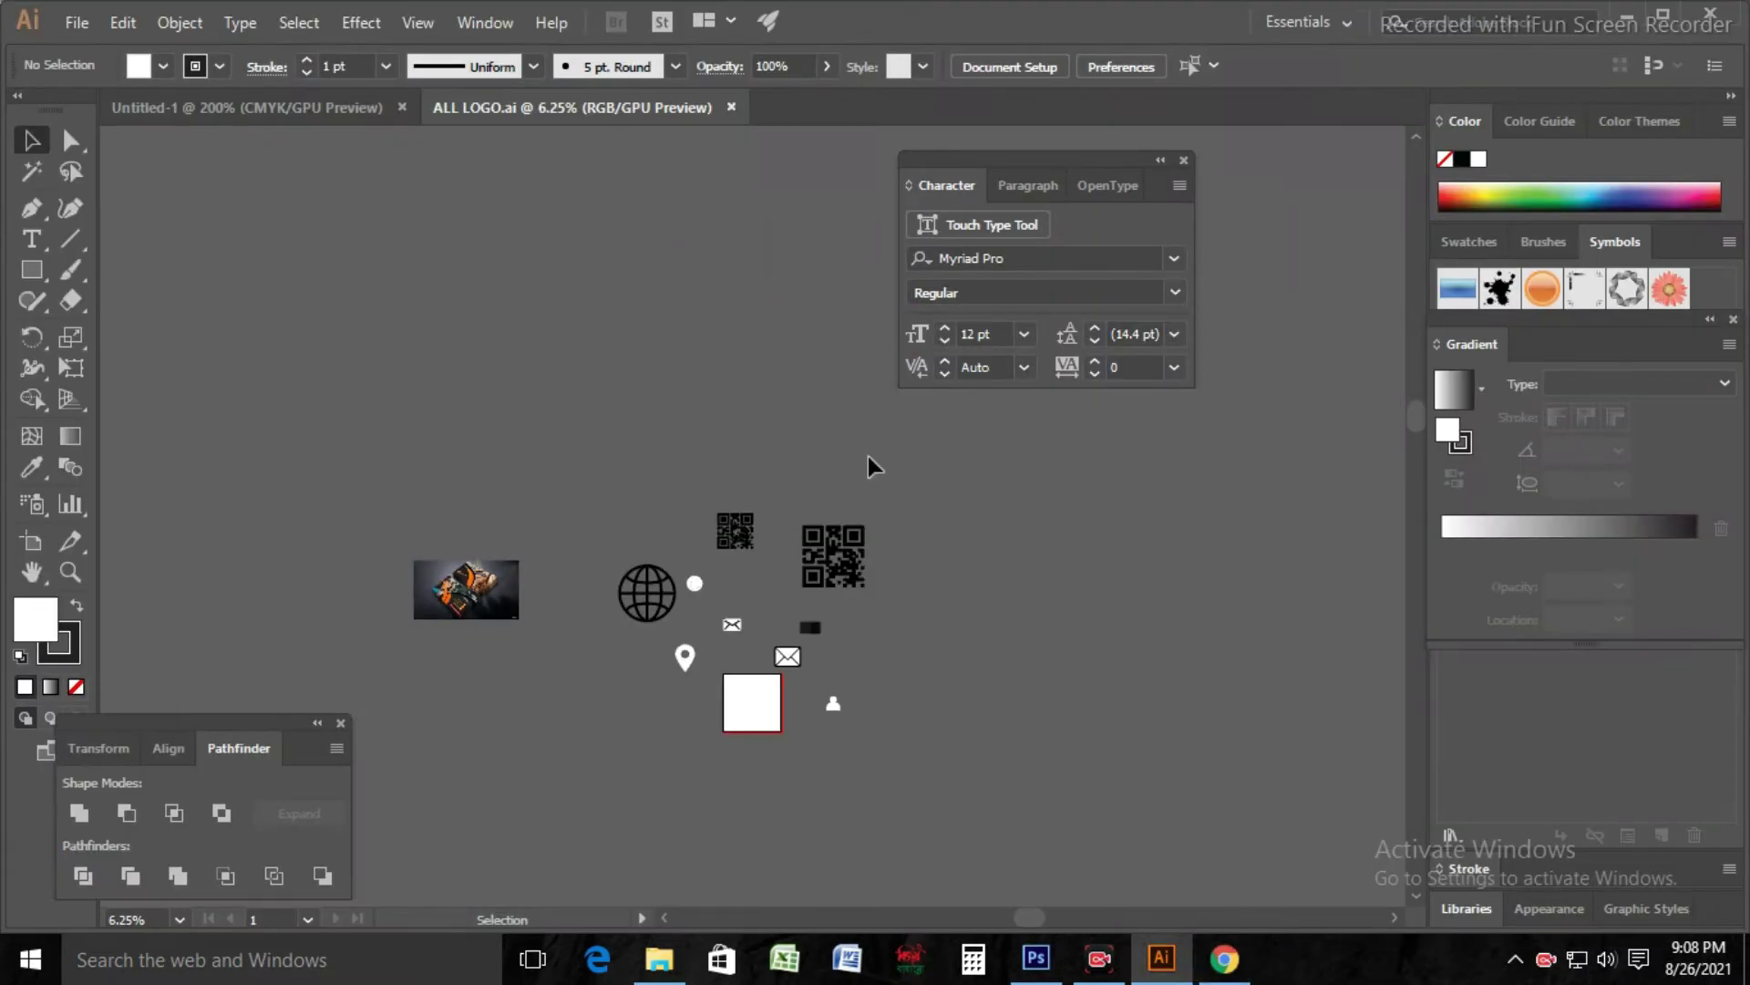
# Step: Place RPC-JP_Logo from the Desktop as a linked image in the empty area above the existing icons
pyautogui.click(77, 21)
pyautogui.click(123, 444)
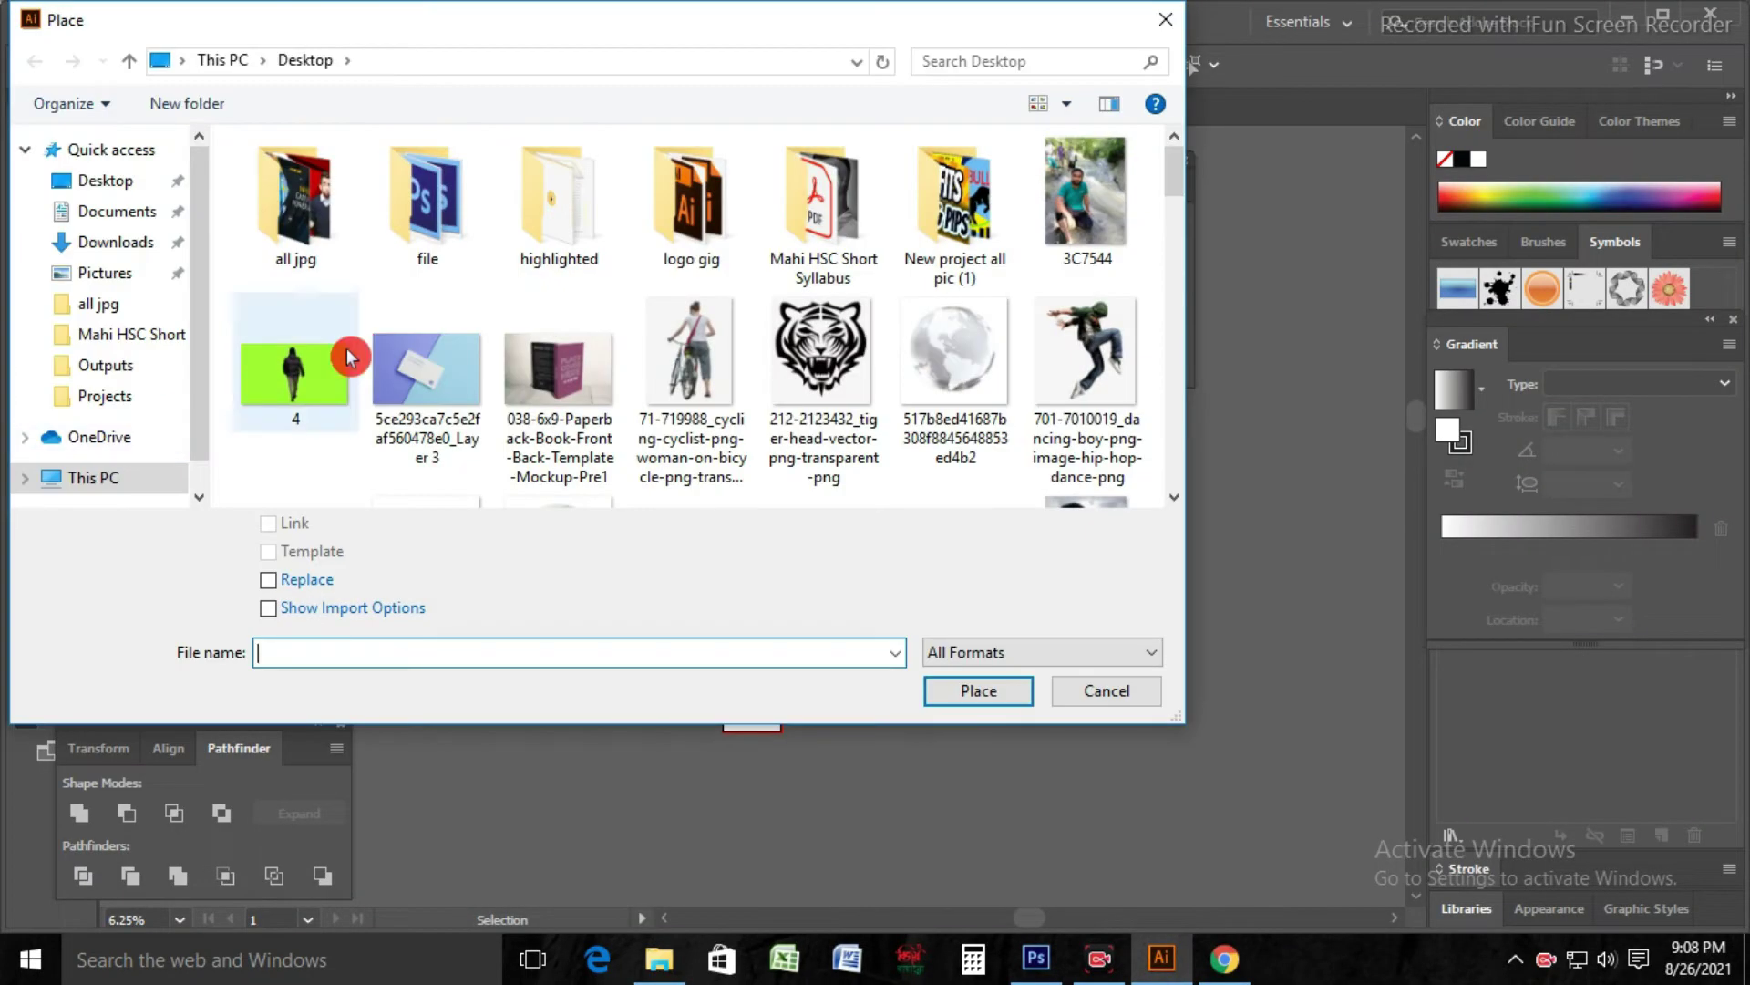
pyautogui.scroll(-8, 781, 332)
pyautogui.click(1085, 383)
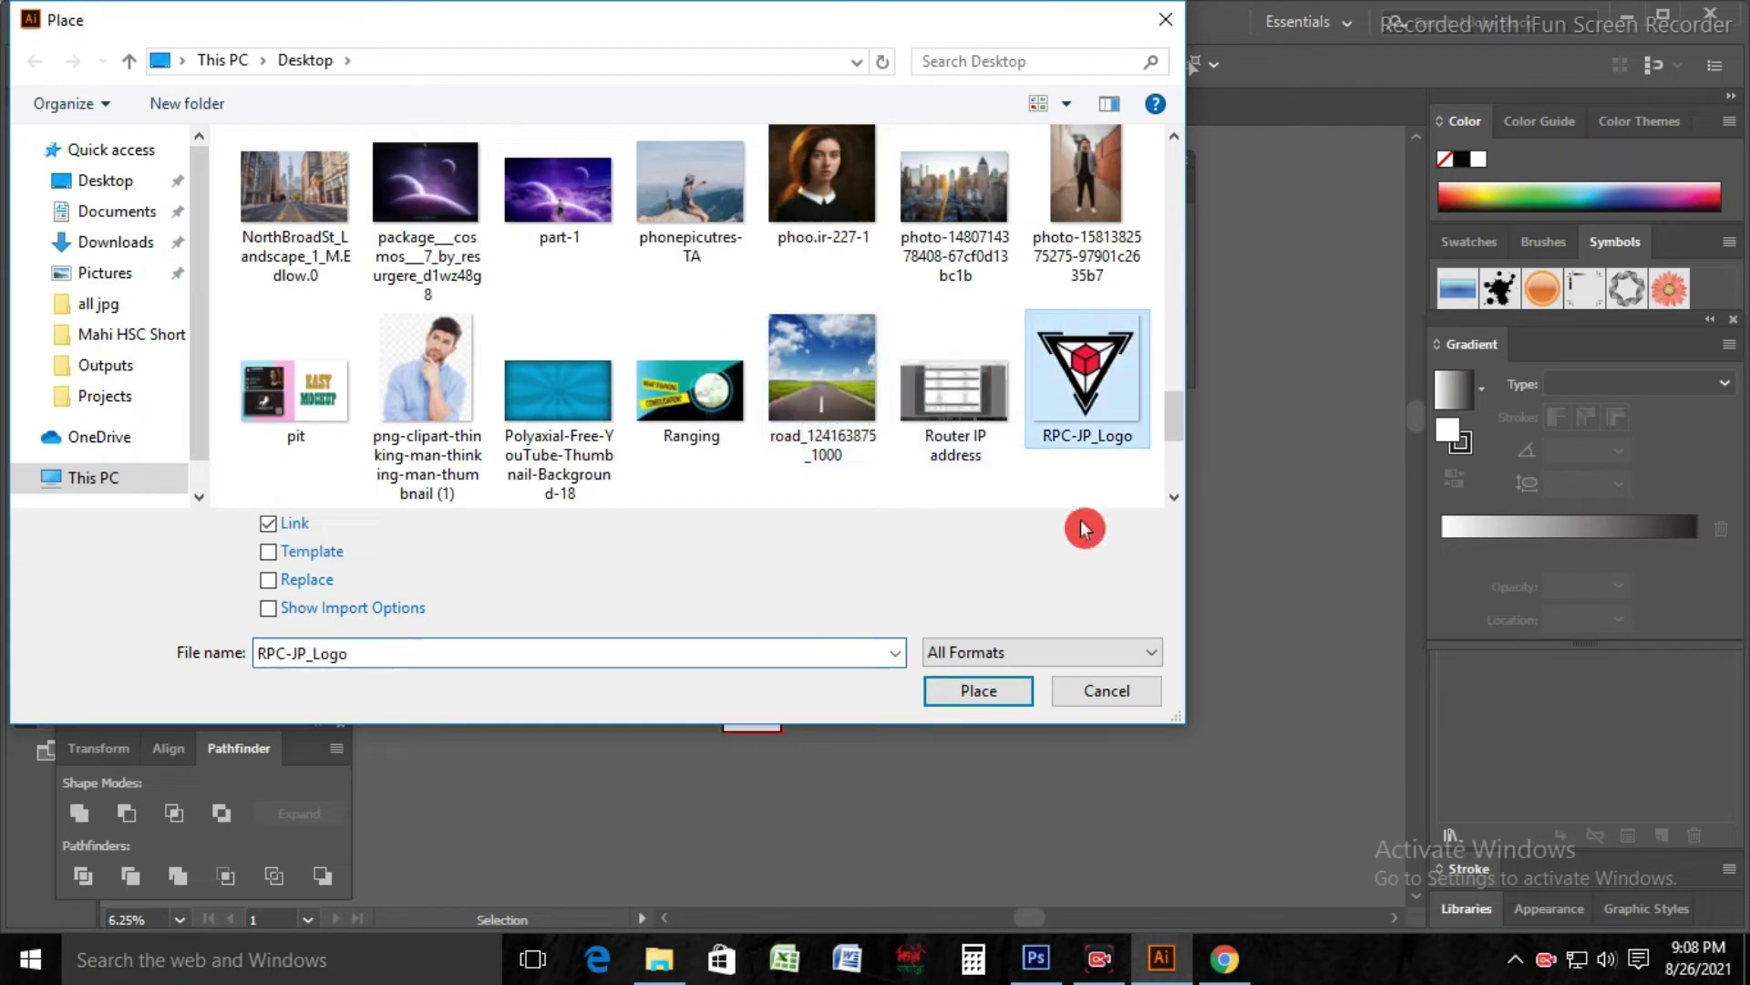
pyautogui.click(979, 691)
pyautogui.moveTo(384, 171); pyautogui.dragTo(645, 379)
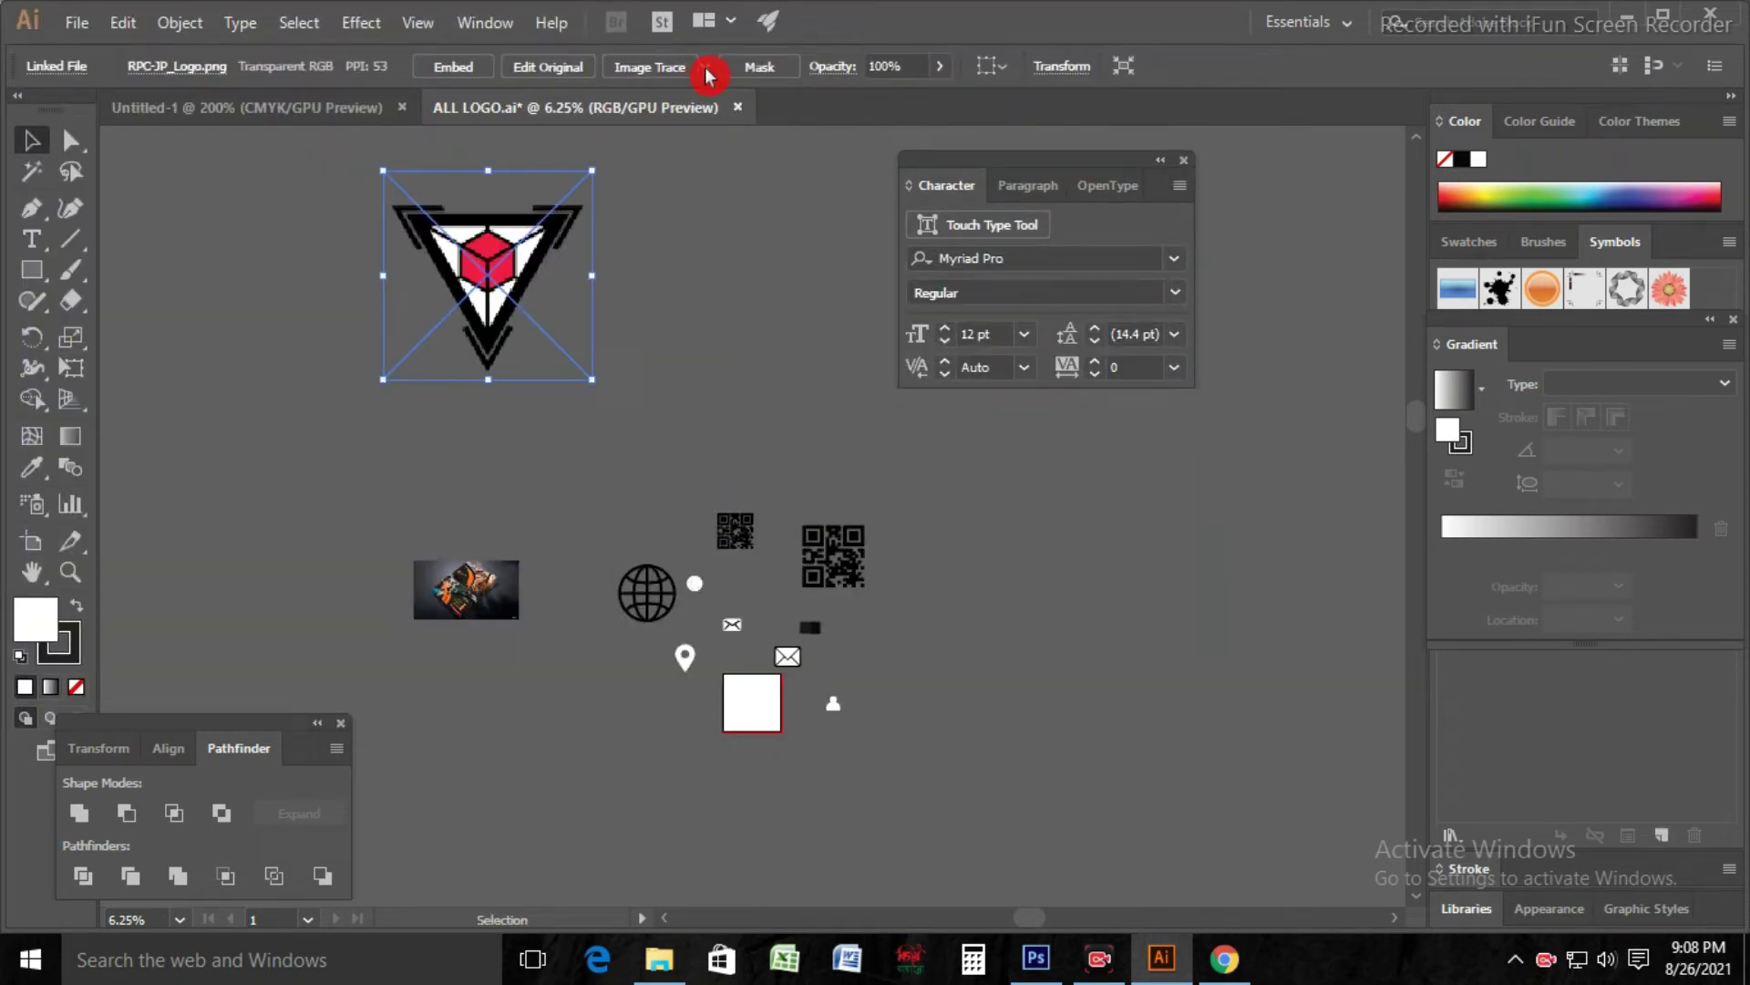
# Step: Image-trace the placed logo with the 3 Colors preset and expand the tracing into paths
pyautogui.click(706, 69)
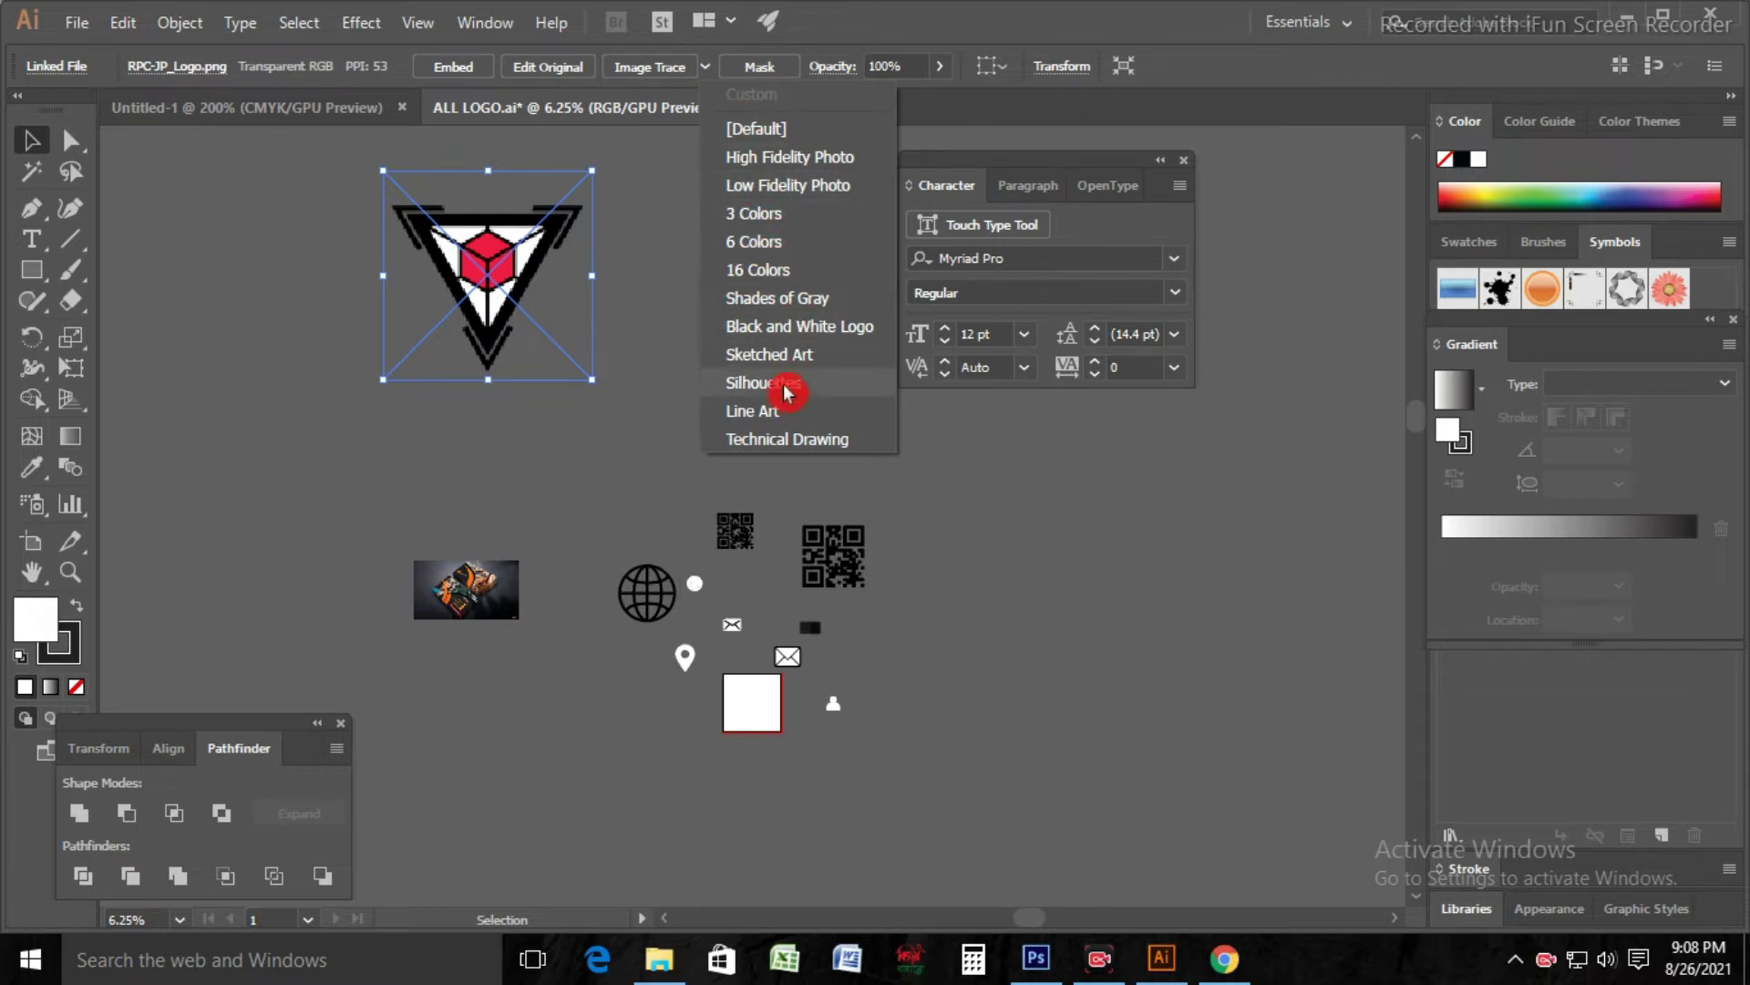
pyautogui.click(781, 216)
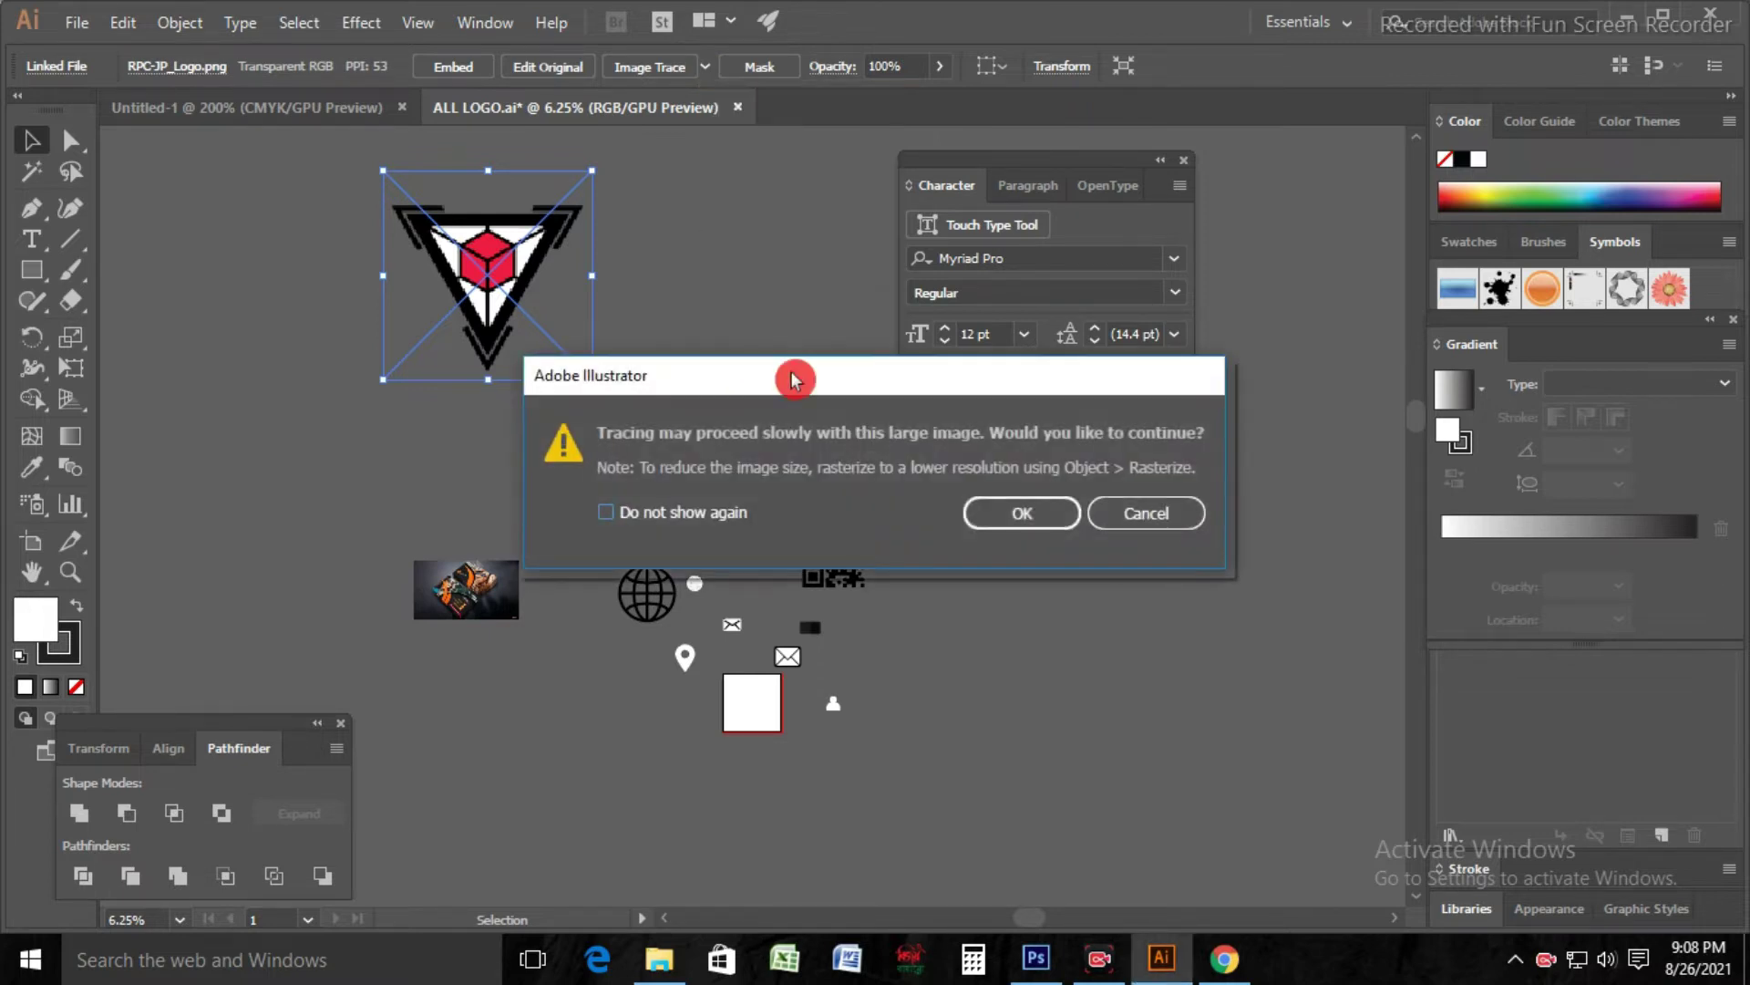
pyautogui.click(1019, 516)
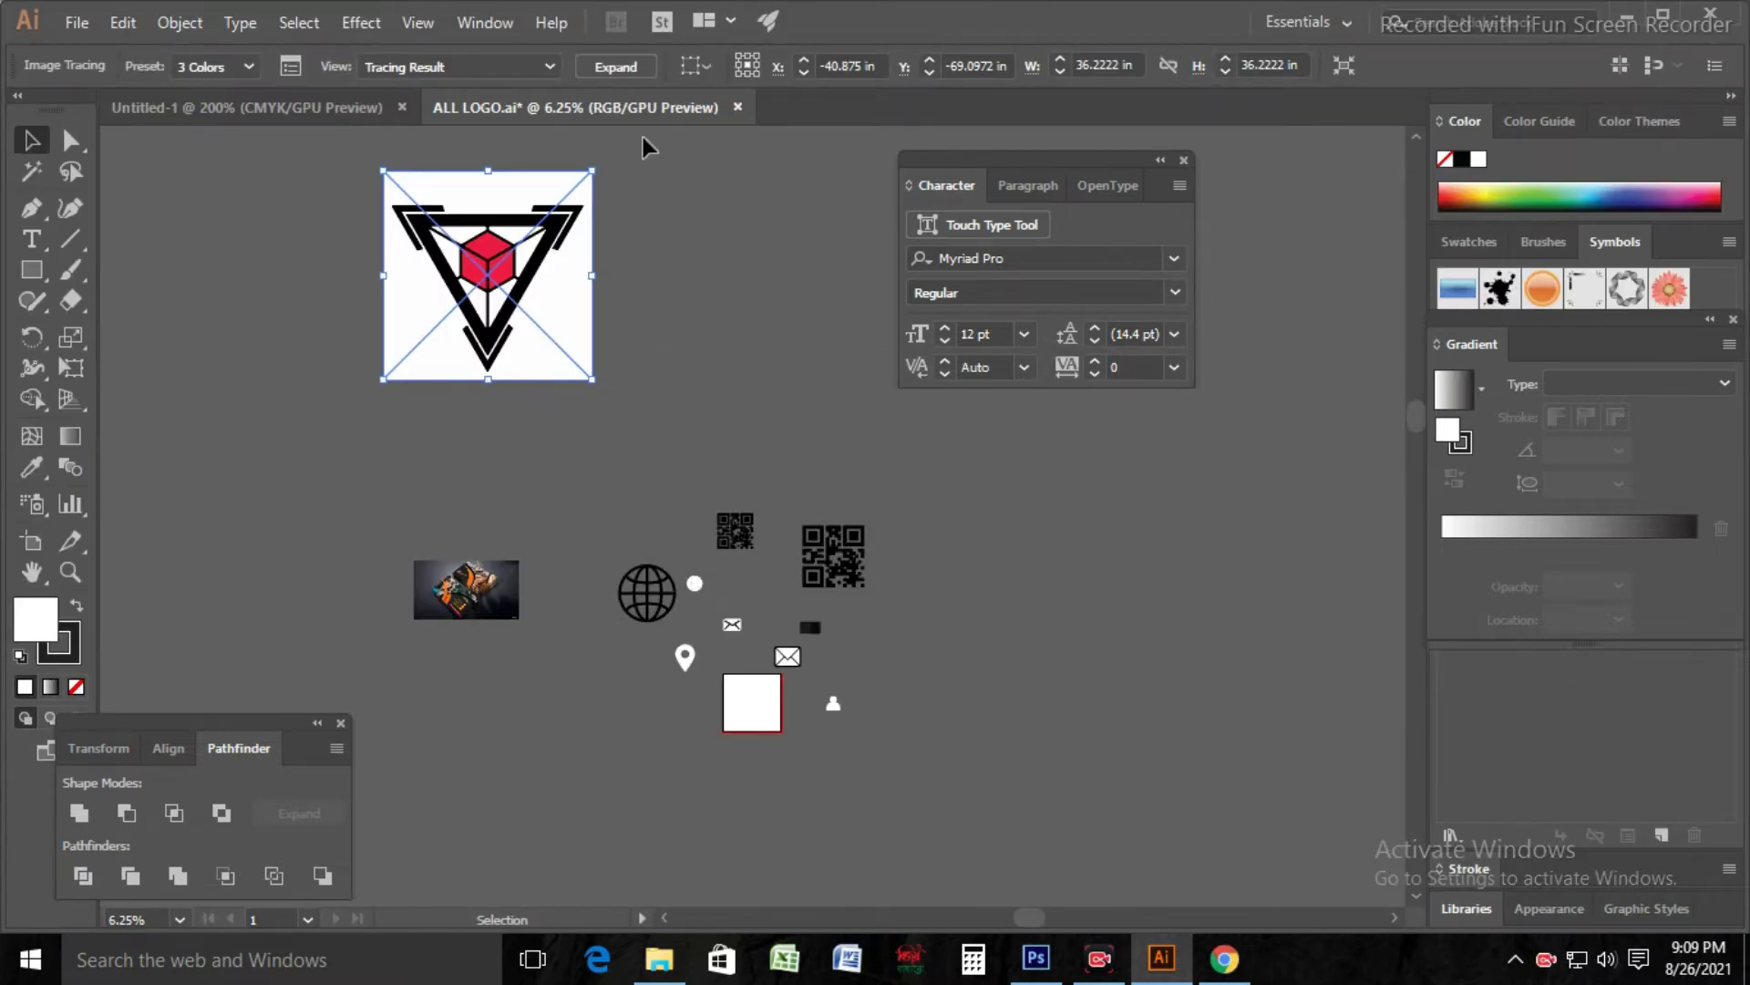
pyautogui.click(602, 112)
pyautogui.click(611, 66)
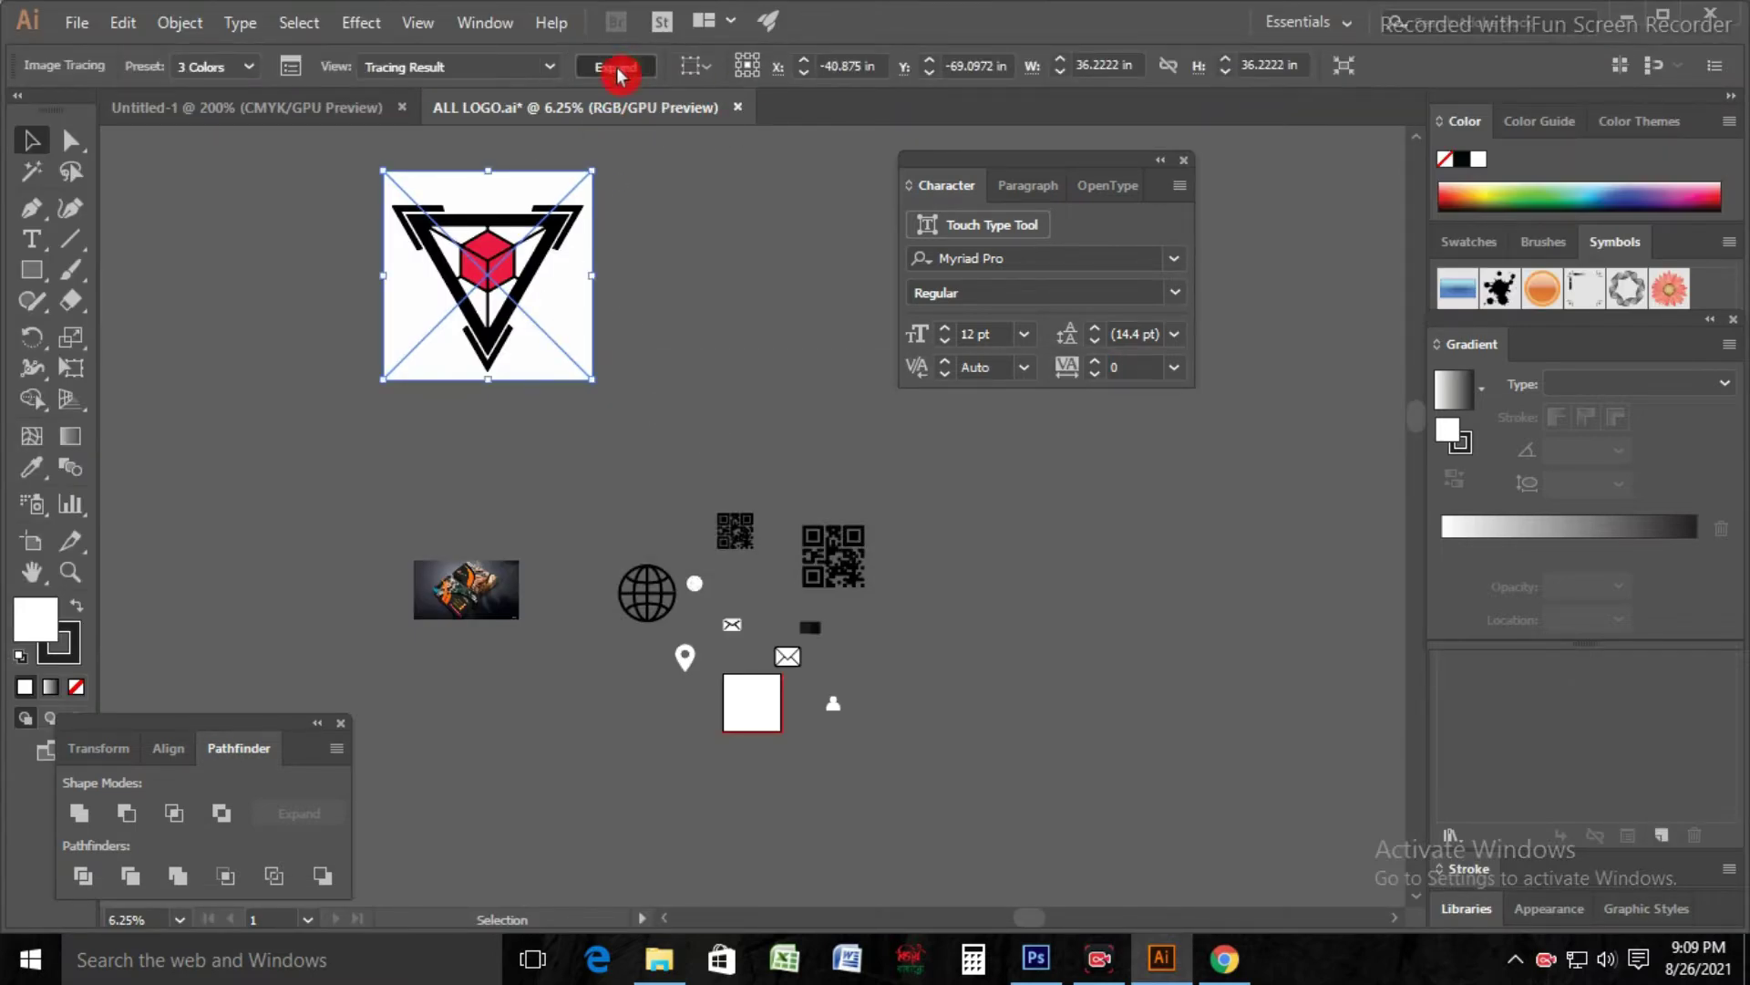
# Step: Ungroup the expanded logo tracing and move it slightly to the right
pyautogui.rightClick(500, 235)
pyautogui.click(643, 432)
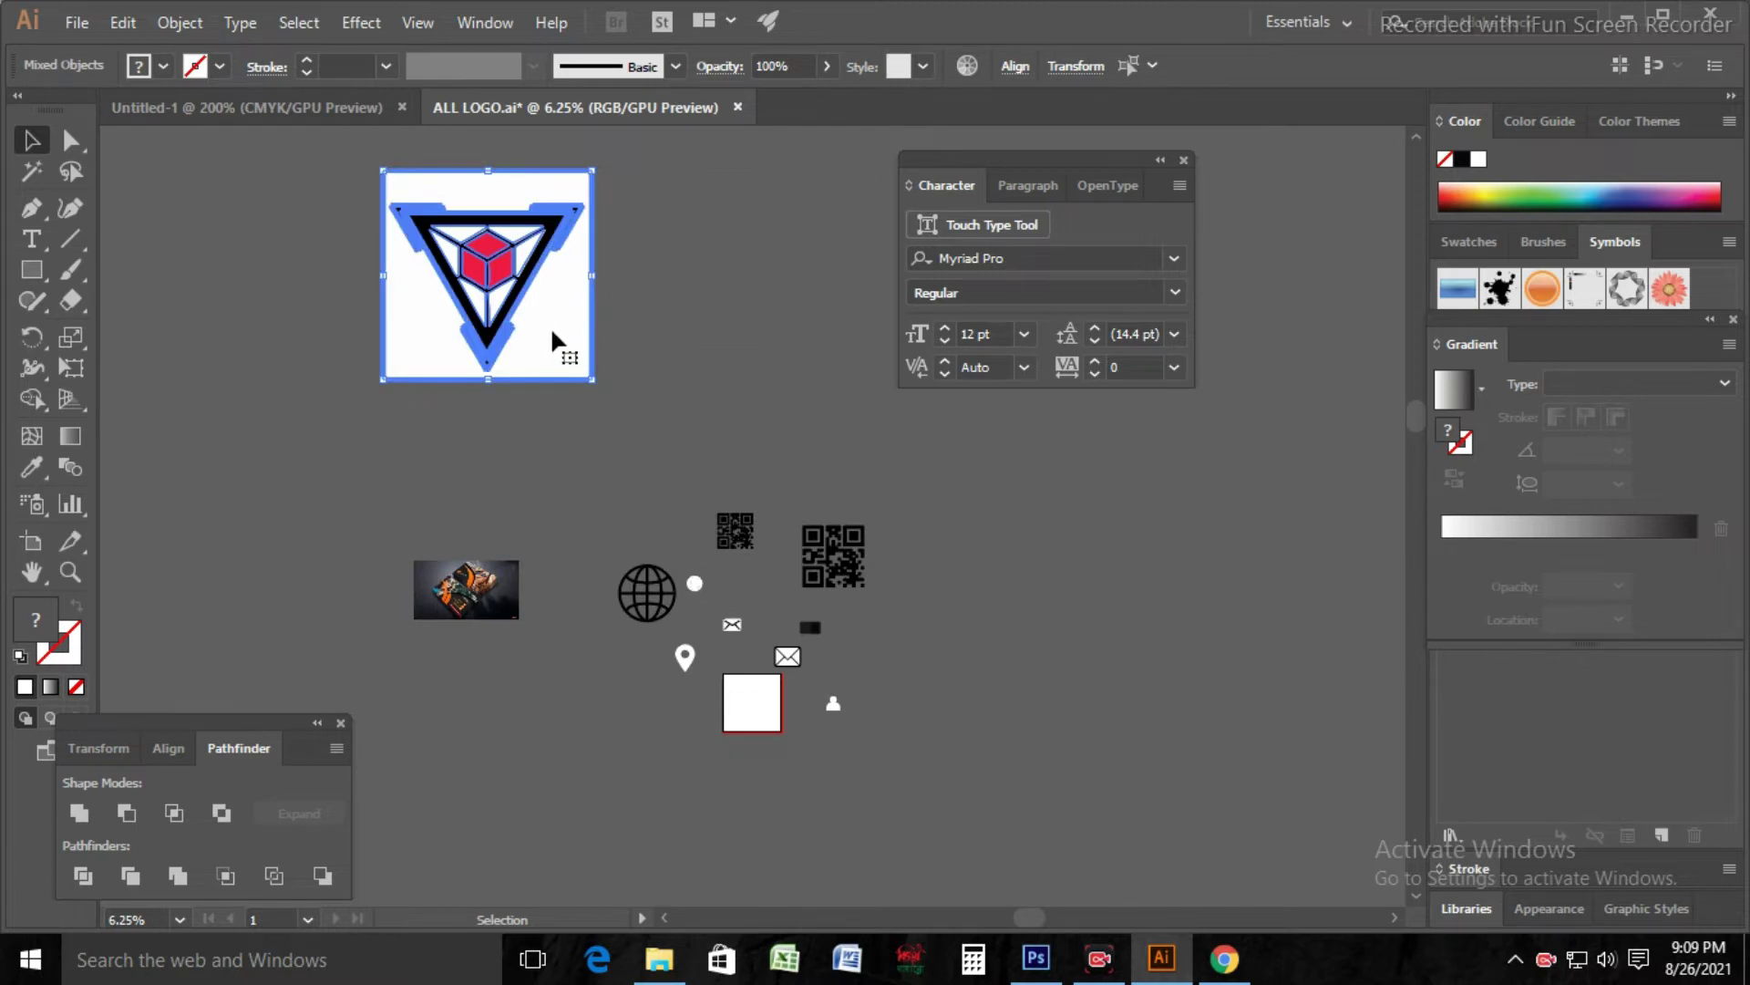
pyautogui.moveTo(550, 326); pyautogui.dragTo(649, 339)
pyautogui.rightClick(649, 339)
pyautogui.click(484, 427)
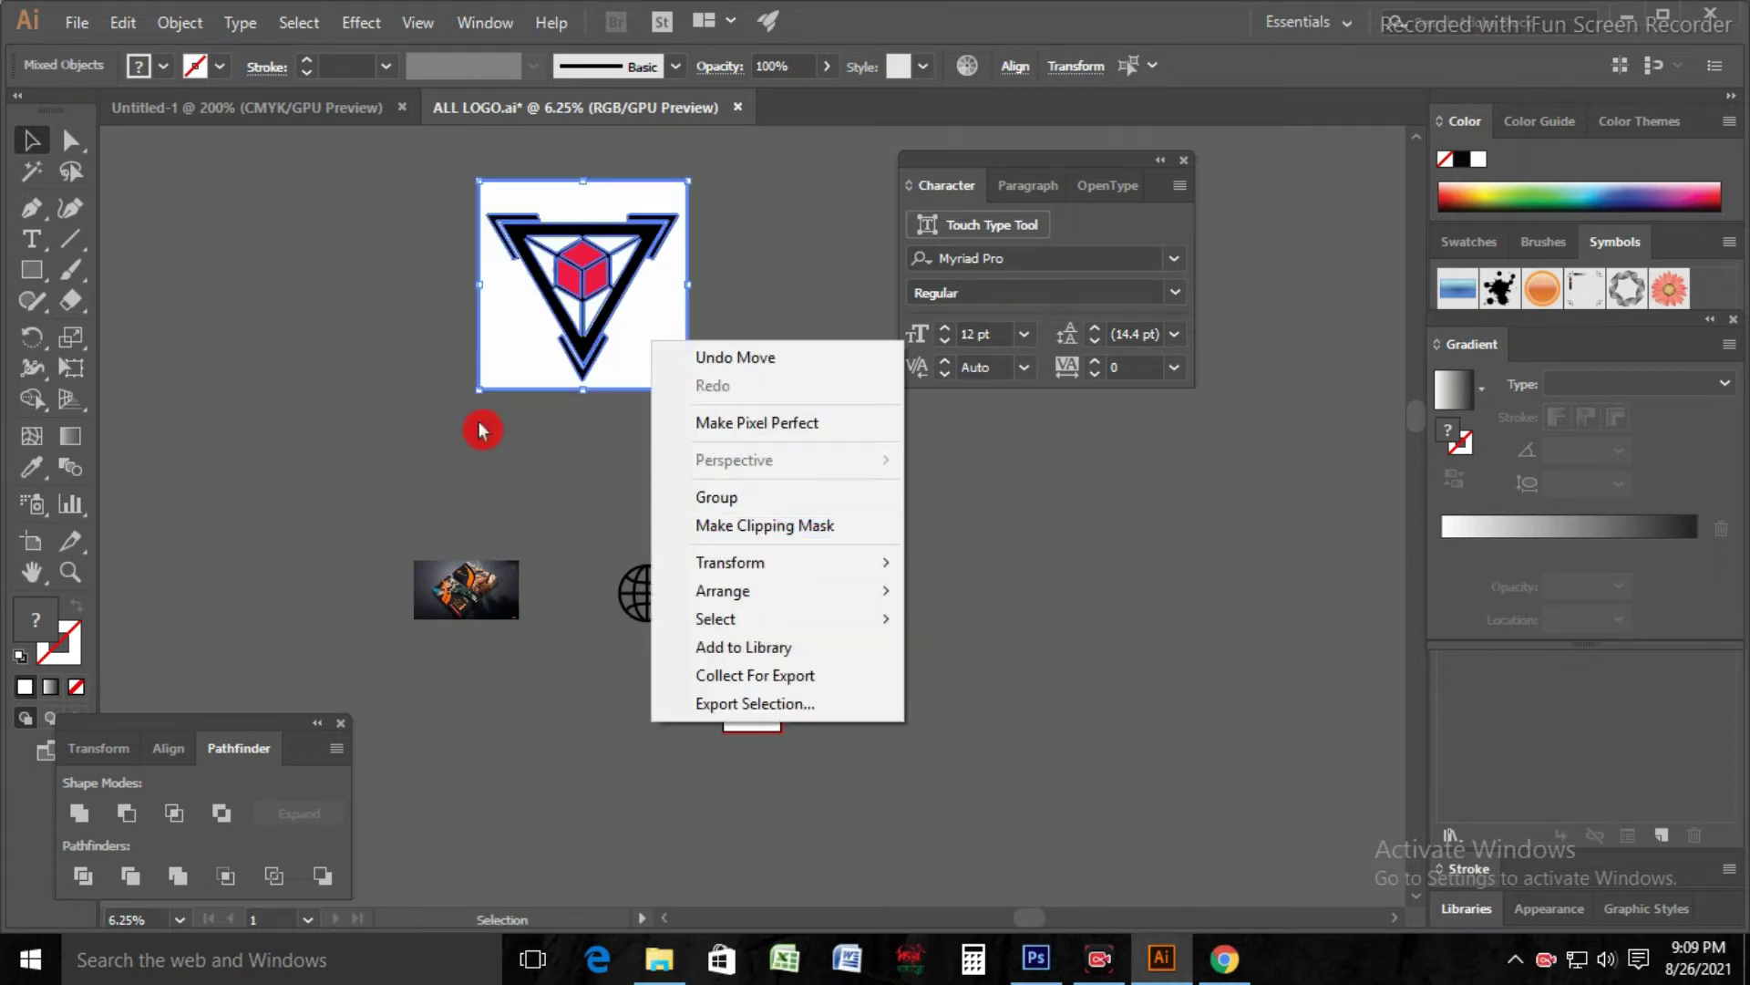
# Step: Pull the white background shape away from the traced logo and delete it
pyautogui.click(524, 339)
pyautogui.moveTo(523, 340); pyautogui.dragTo(314, 365)
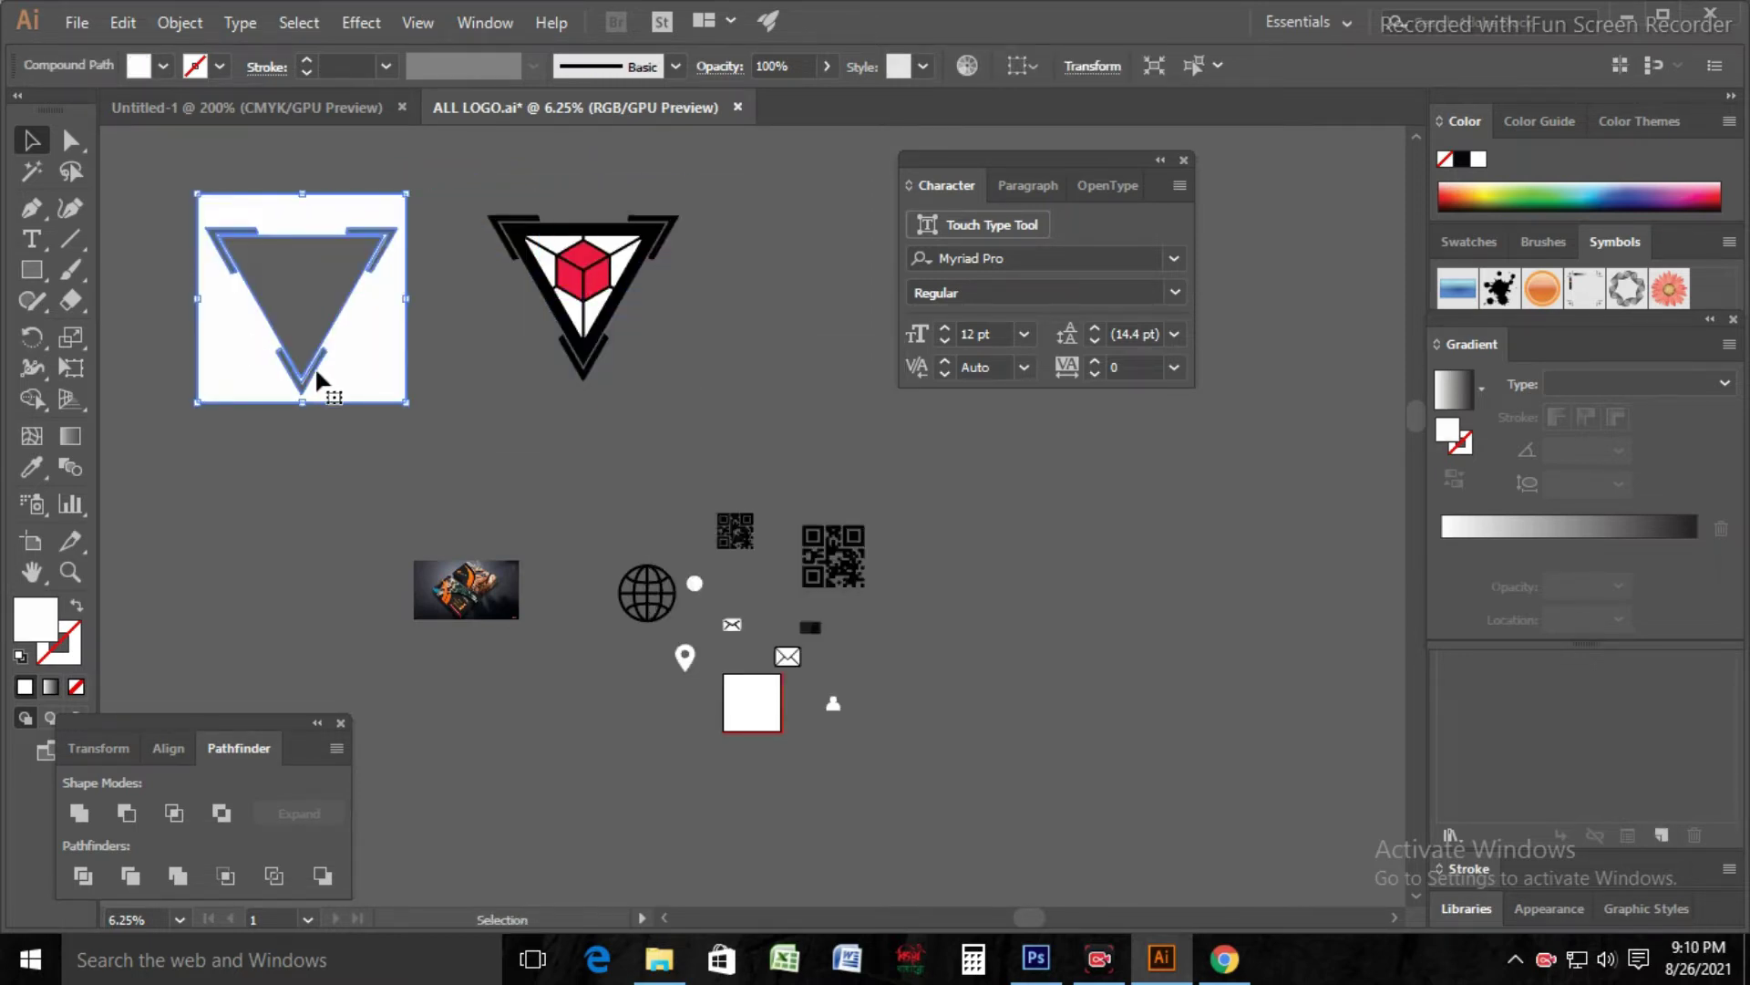
pyautogui.press('Delete')
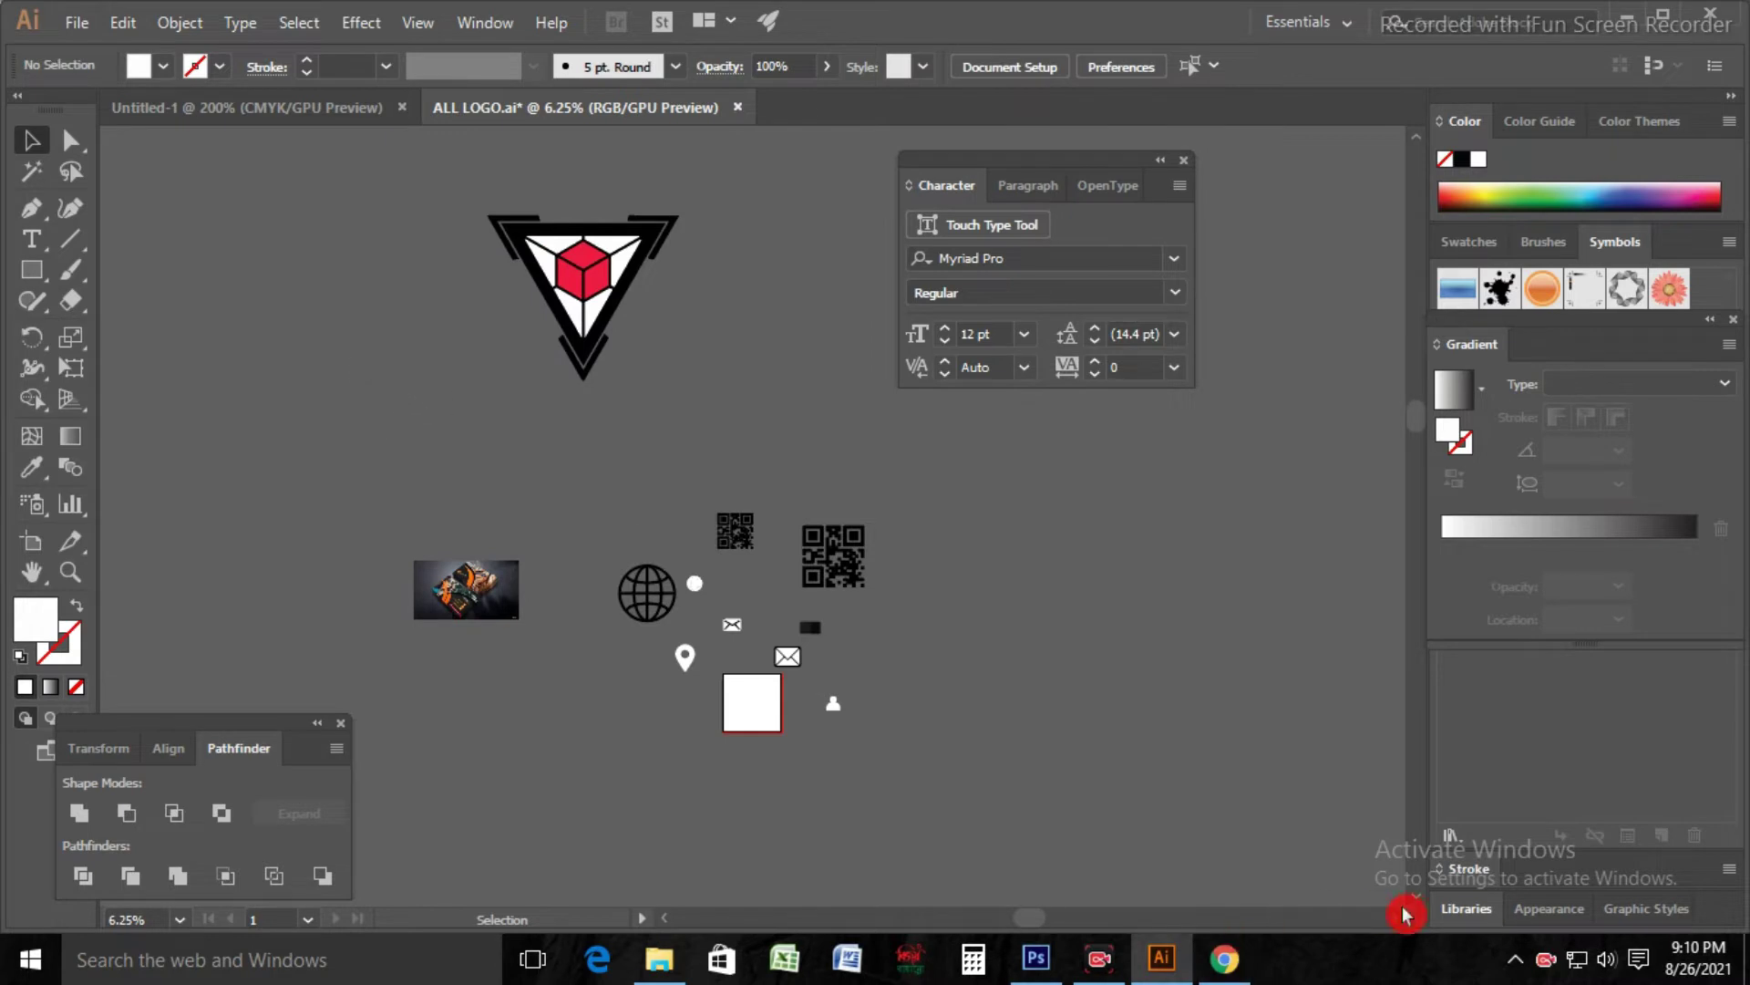
# Step: Switch to the Untitled-1 document and draw a rectangle covering the whole artboard
pyautogui.scroll(2, 899, 549)
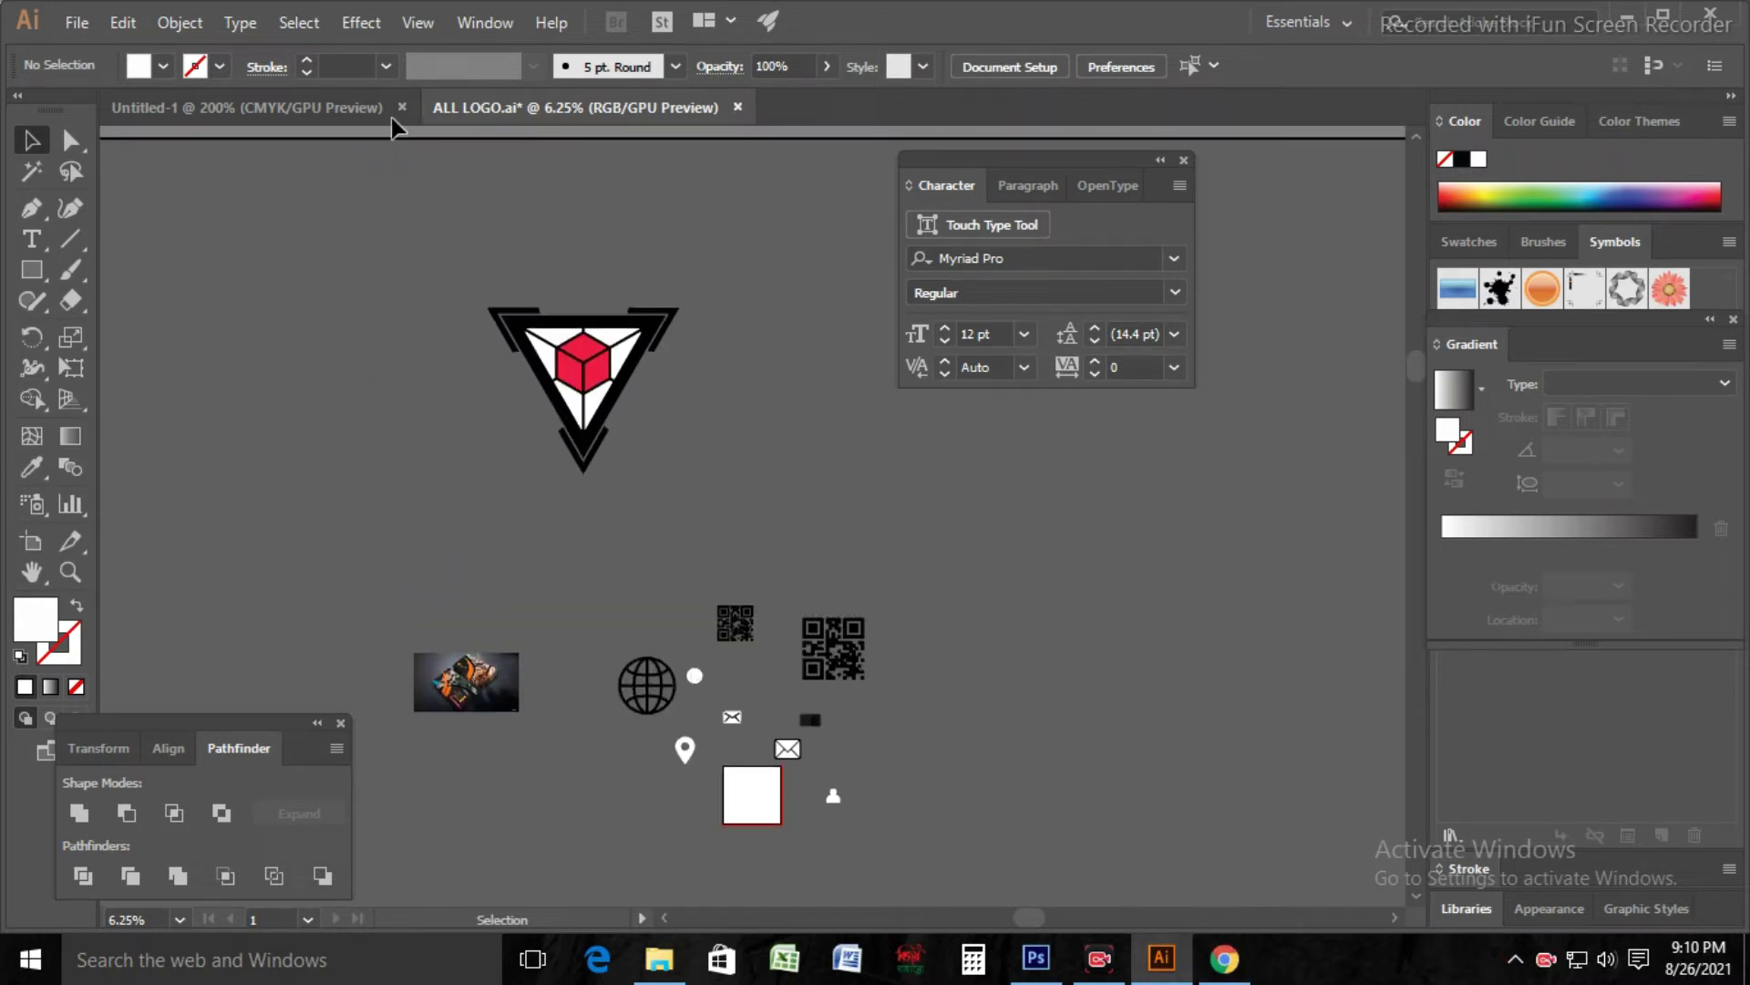
pyautogui.click(284, 117)
pyautogui.scroll(-2, 534, 551)
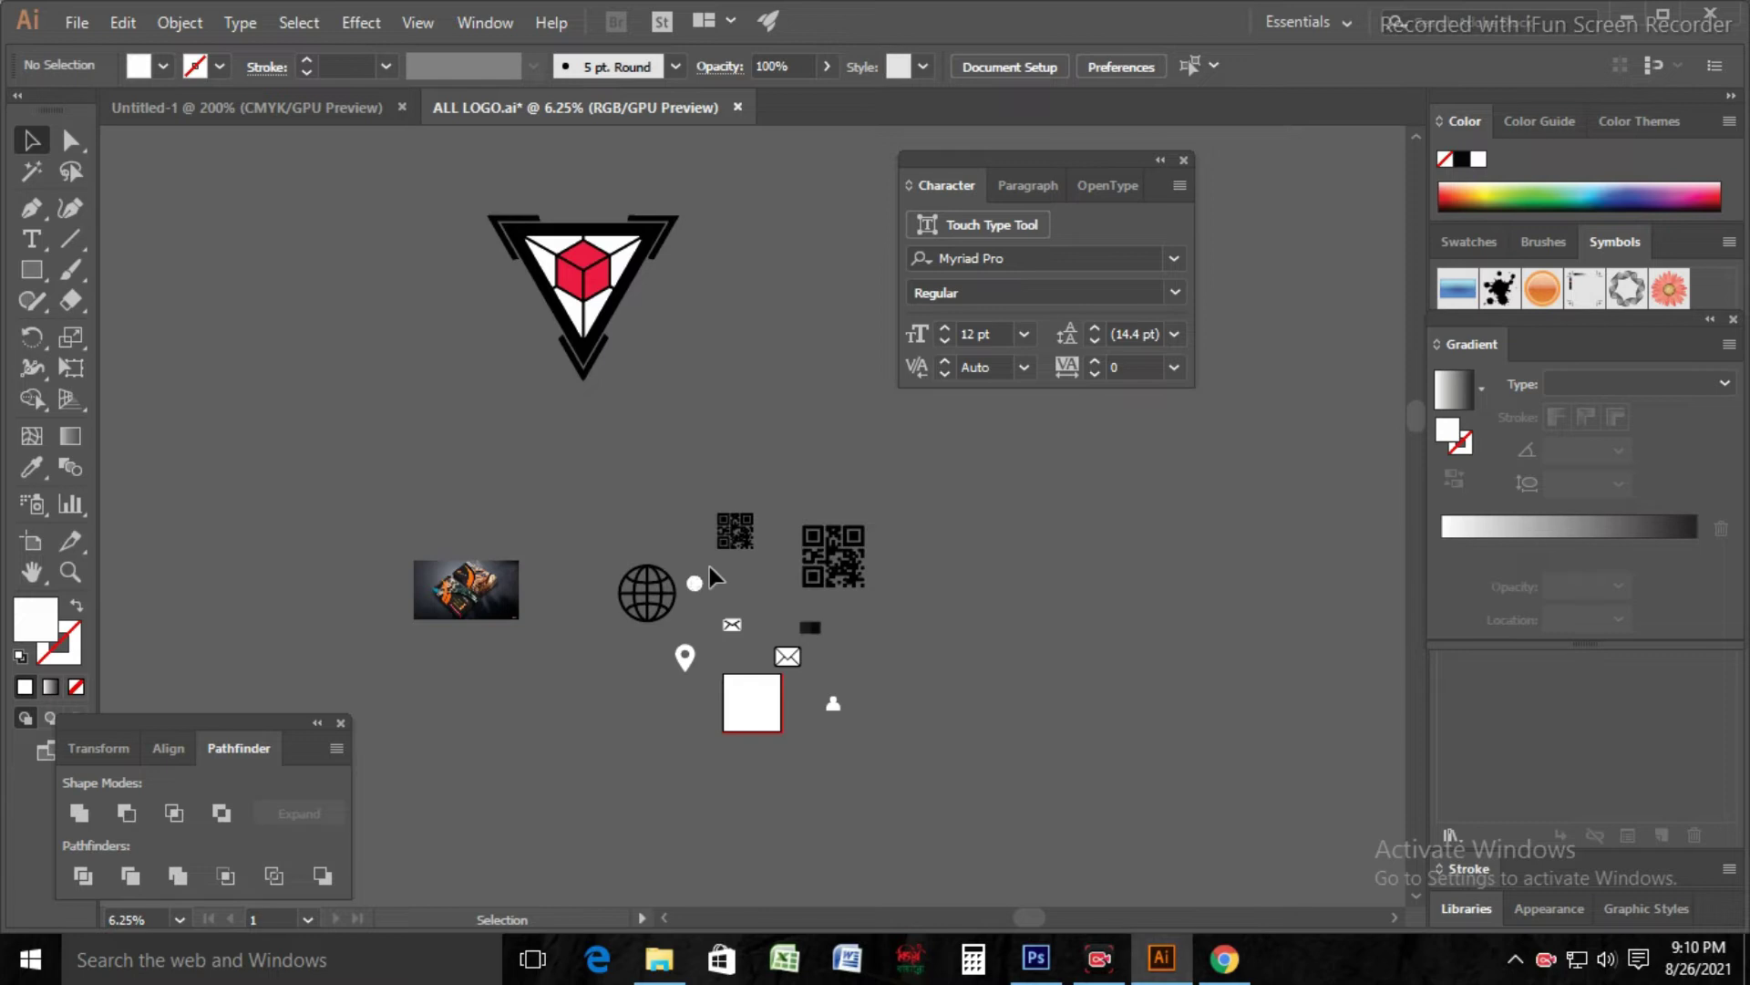
pyautogui.click(301, 107)
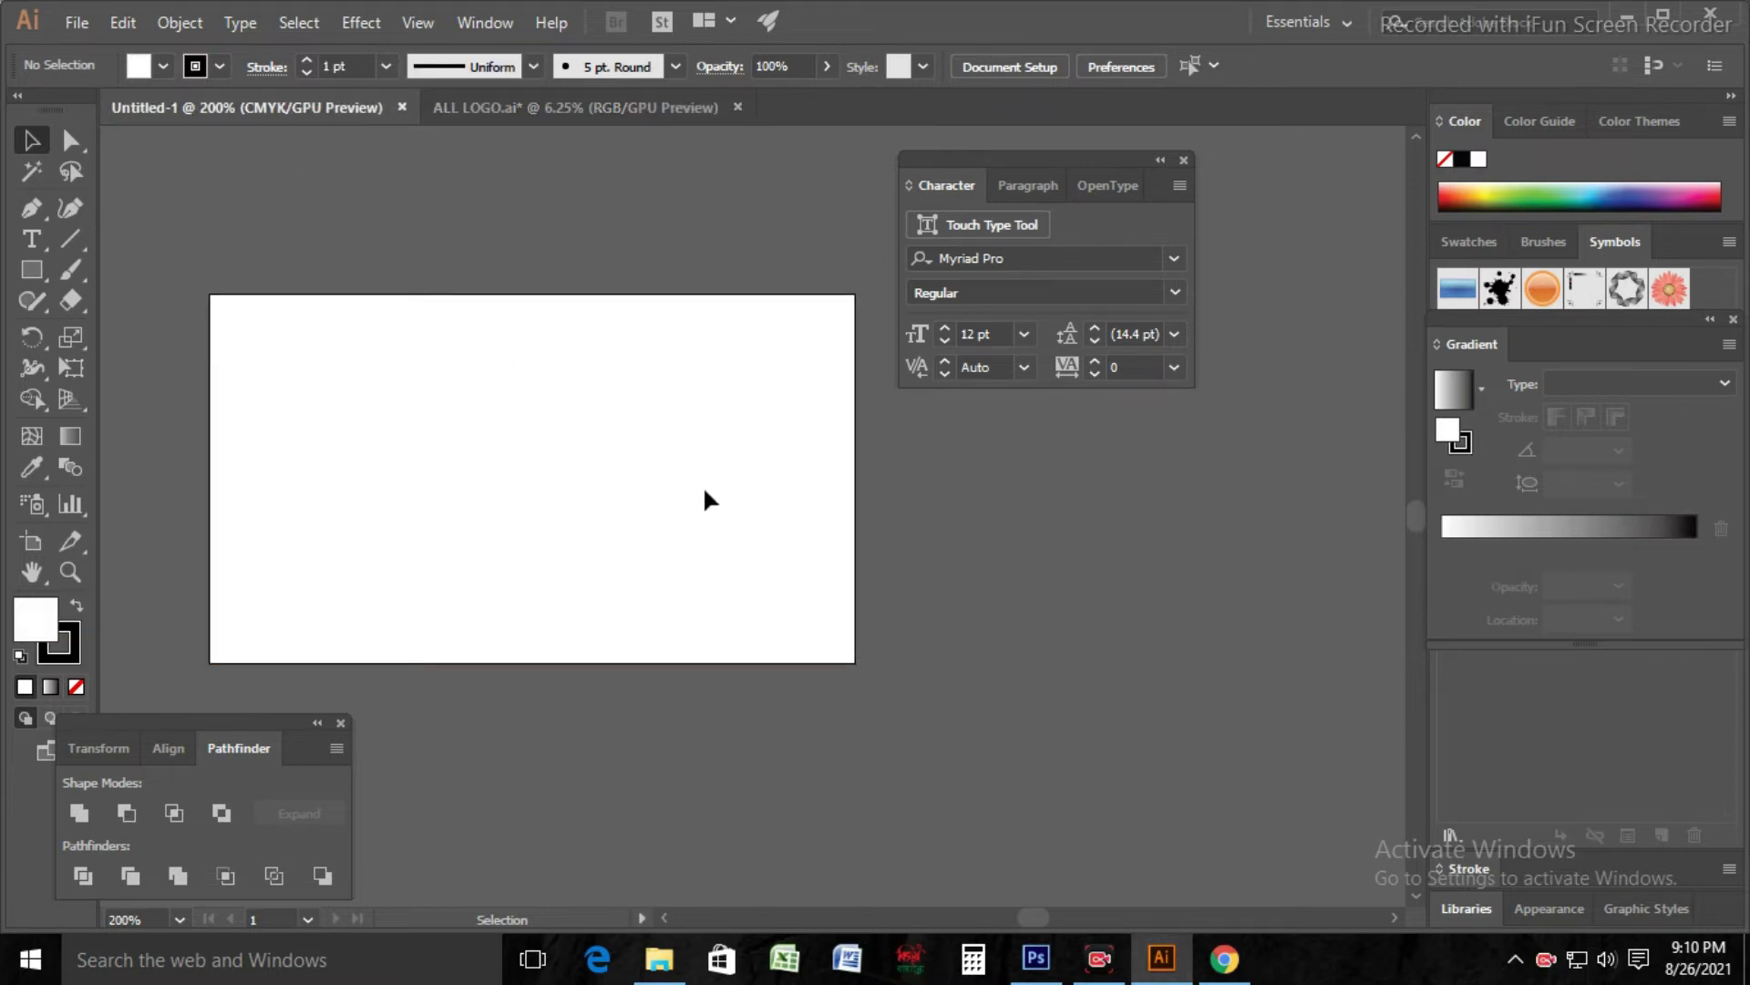
pyautogui.moveTo(641, 457); pyautogui.dragTo(731, 516)
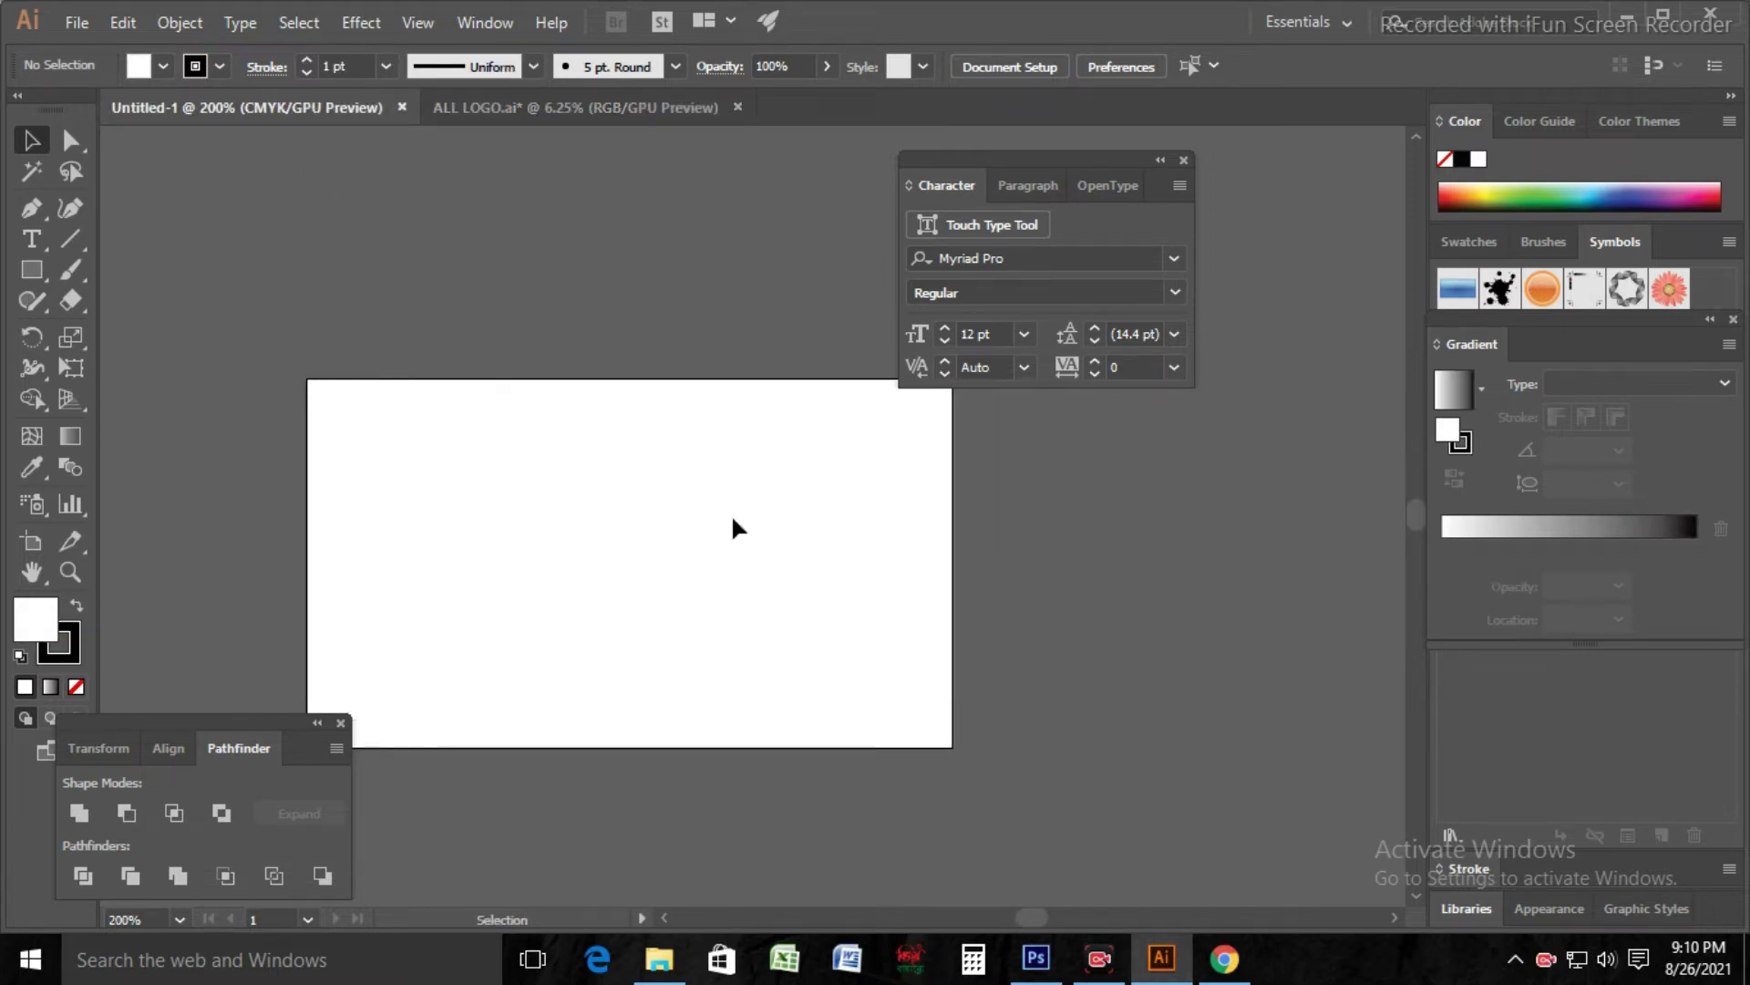
pyautogui.hotkey('ctrl', '-')
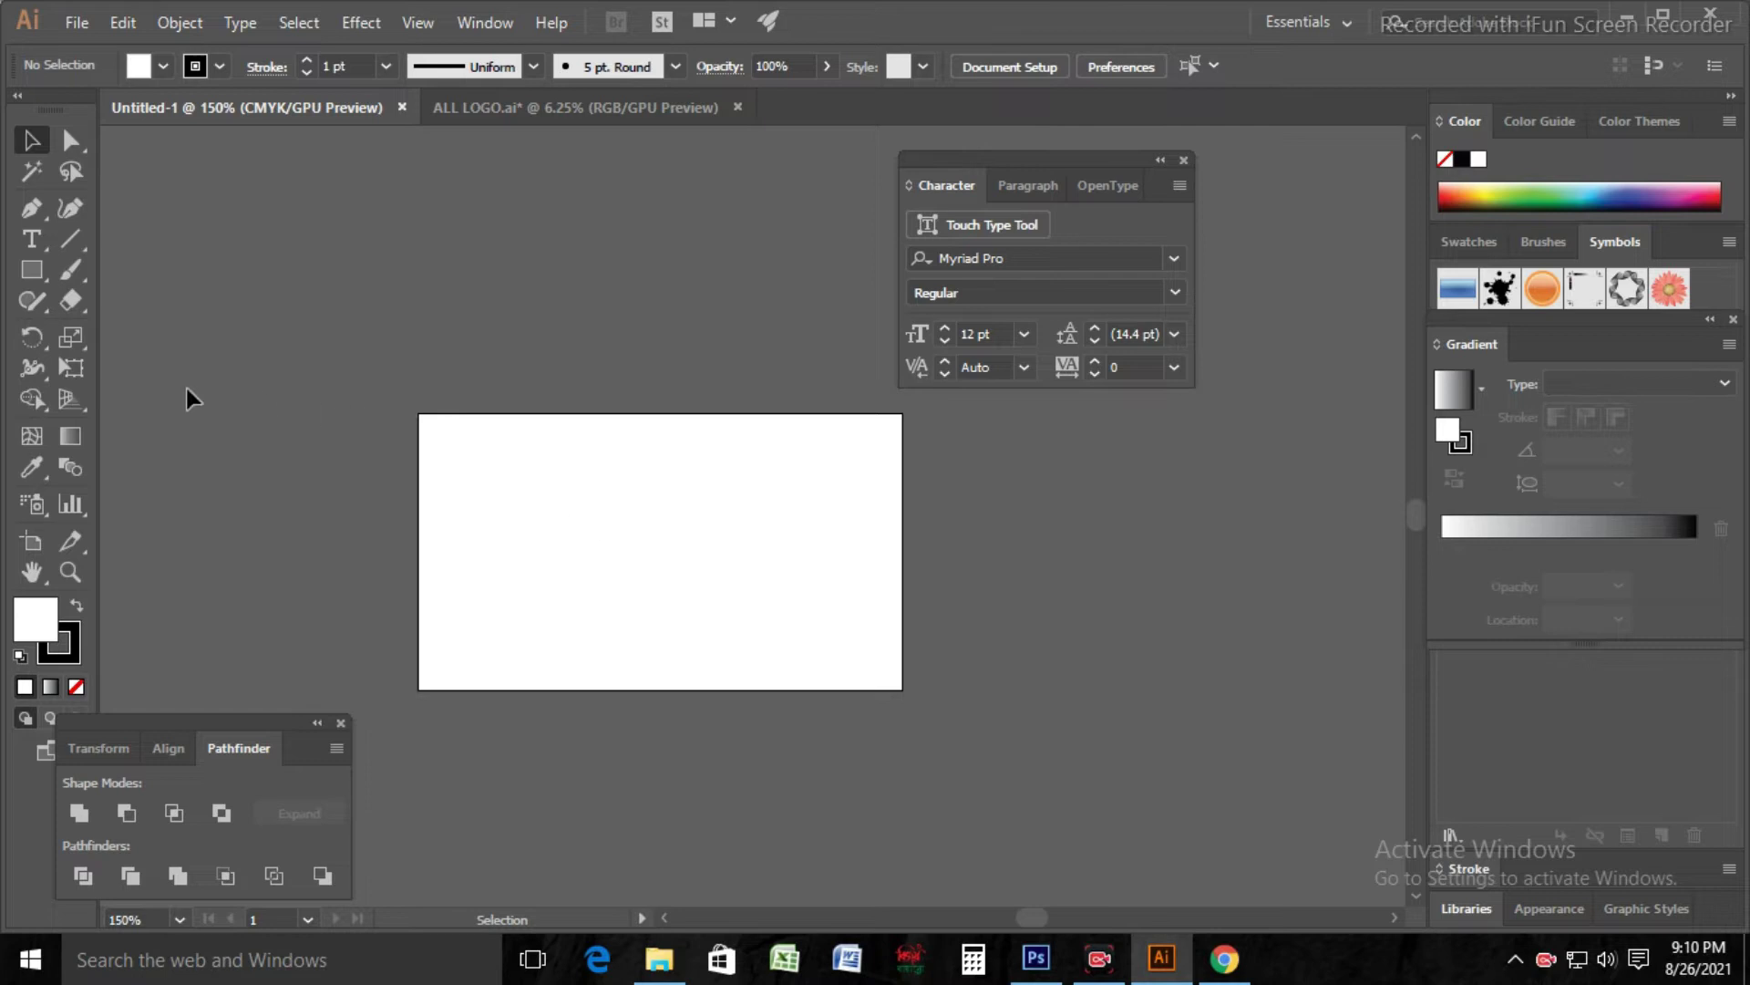
pyautogui.click(32, 270)
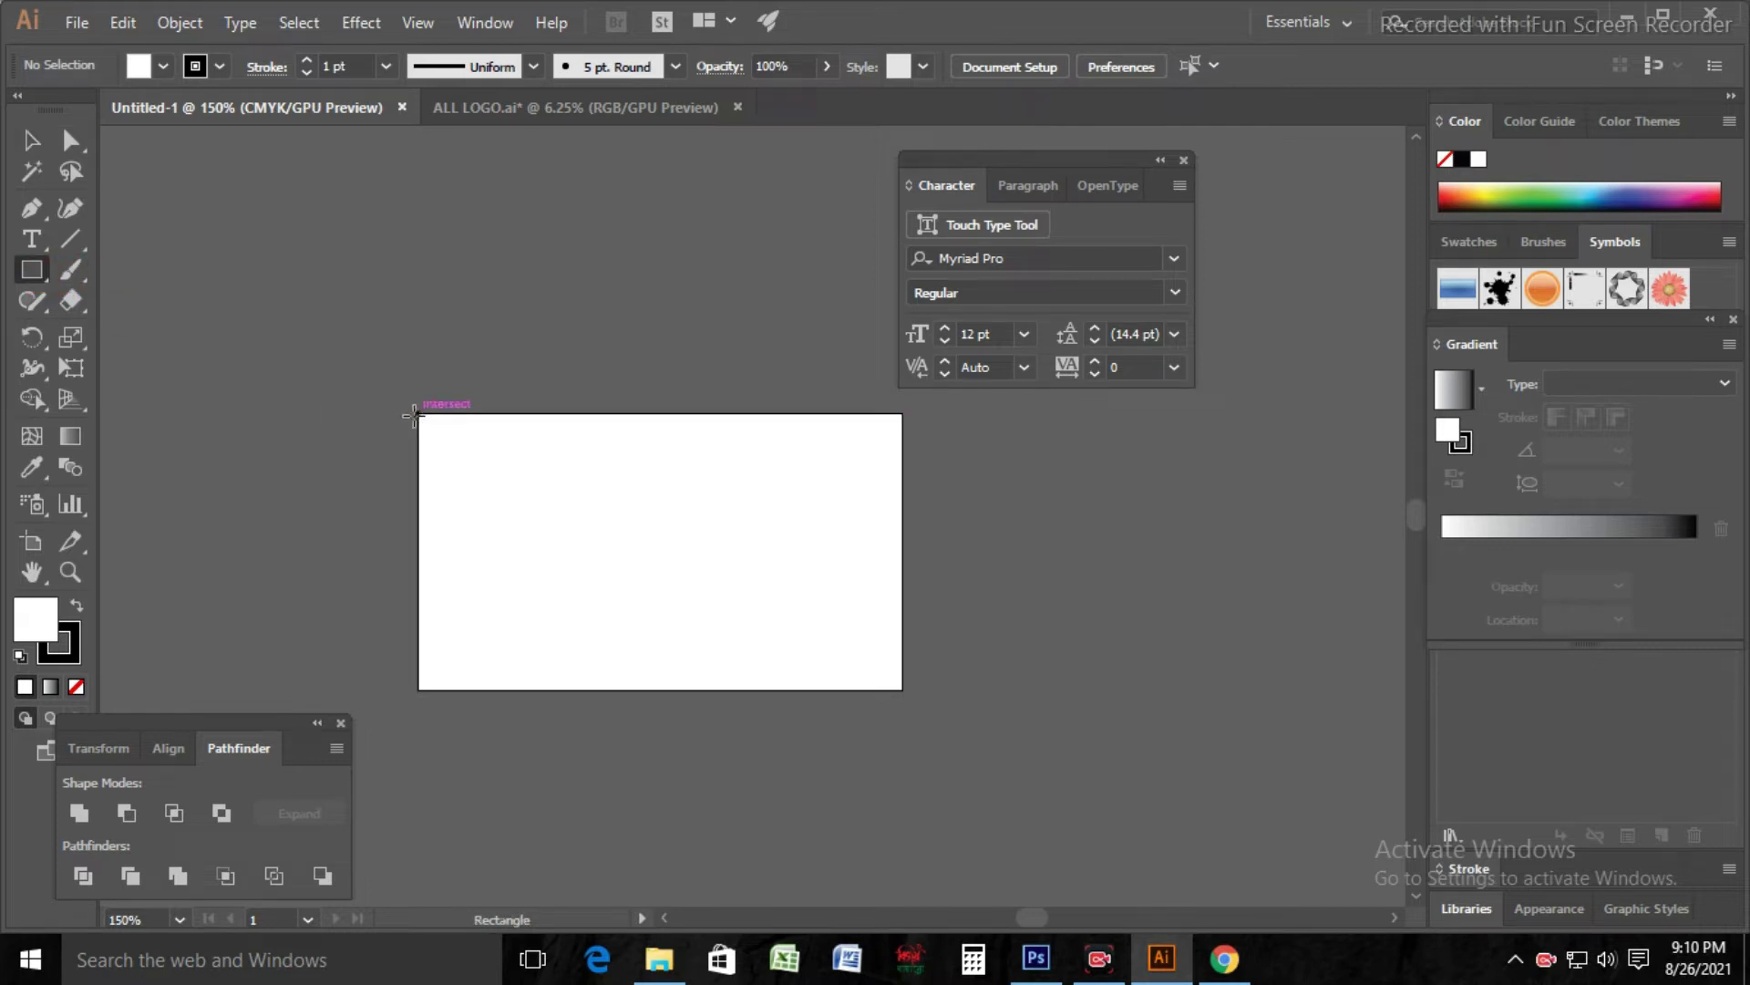
pyautogui.moveTo(411, 416); pyautogui.dragTo(903, 689)
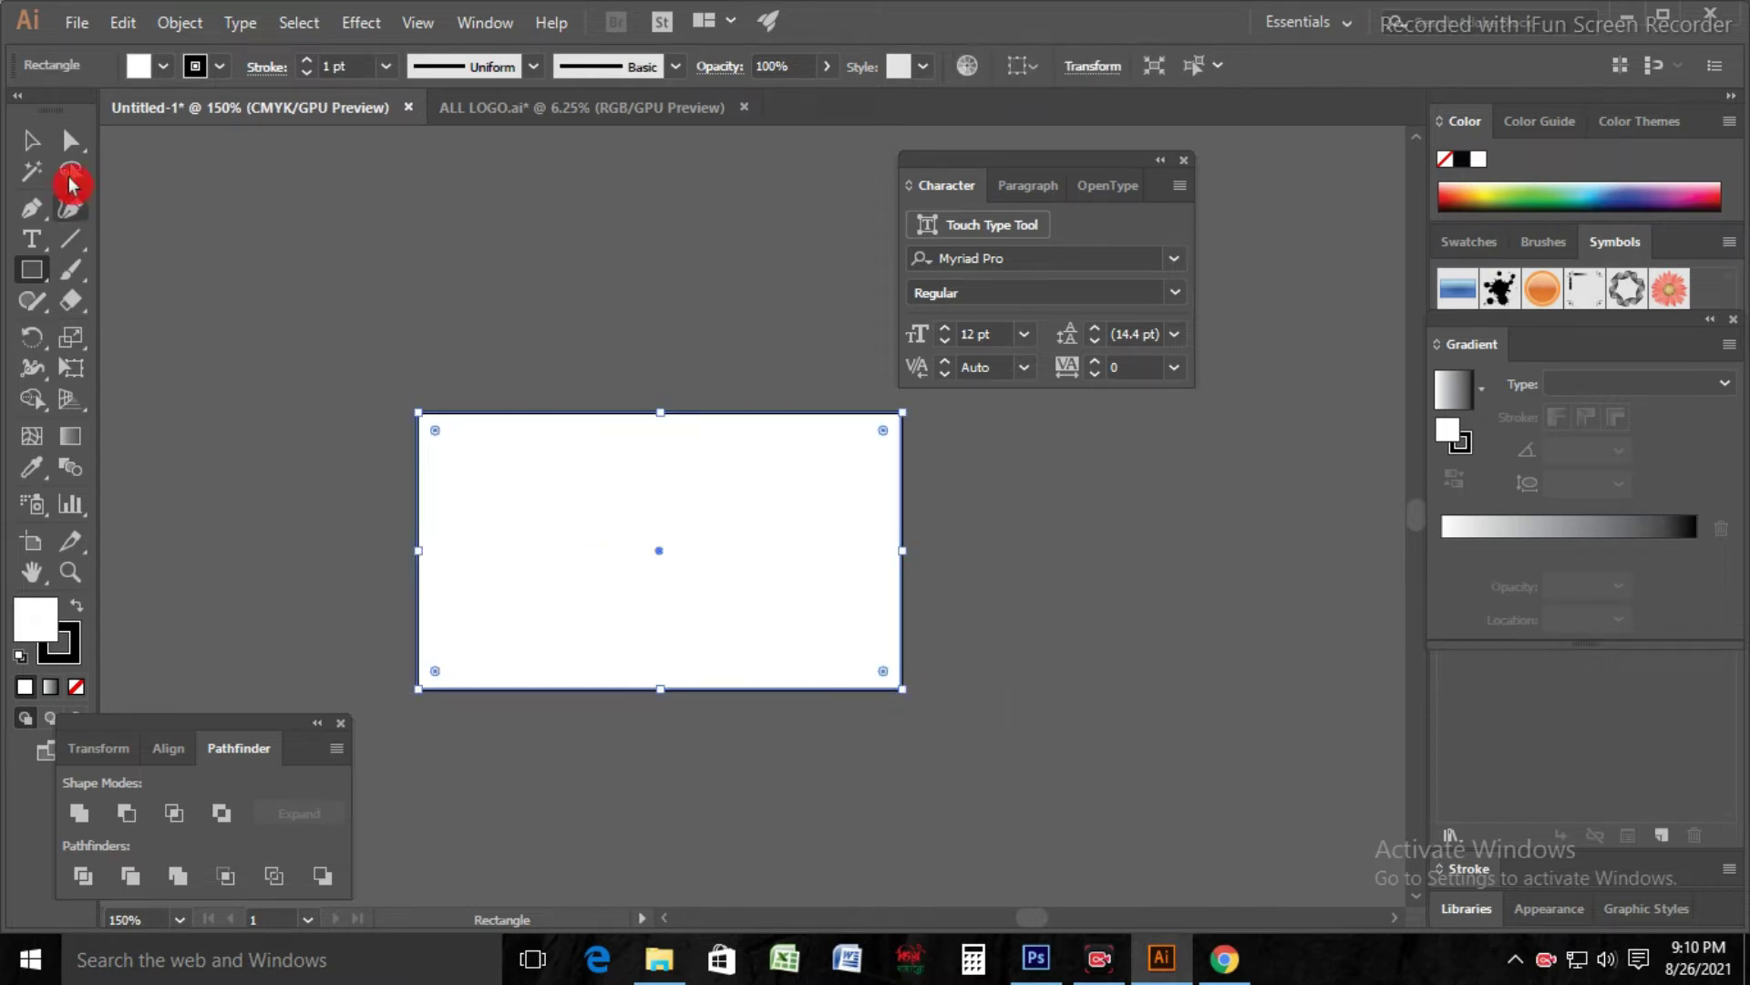
# Step: Set the artboard-sized rectangle's stroke to None and keep the rectangle selected
pyautogui.click(221, 67)
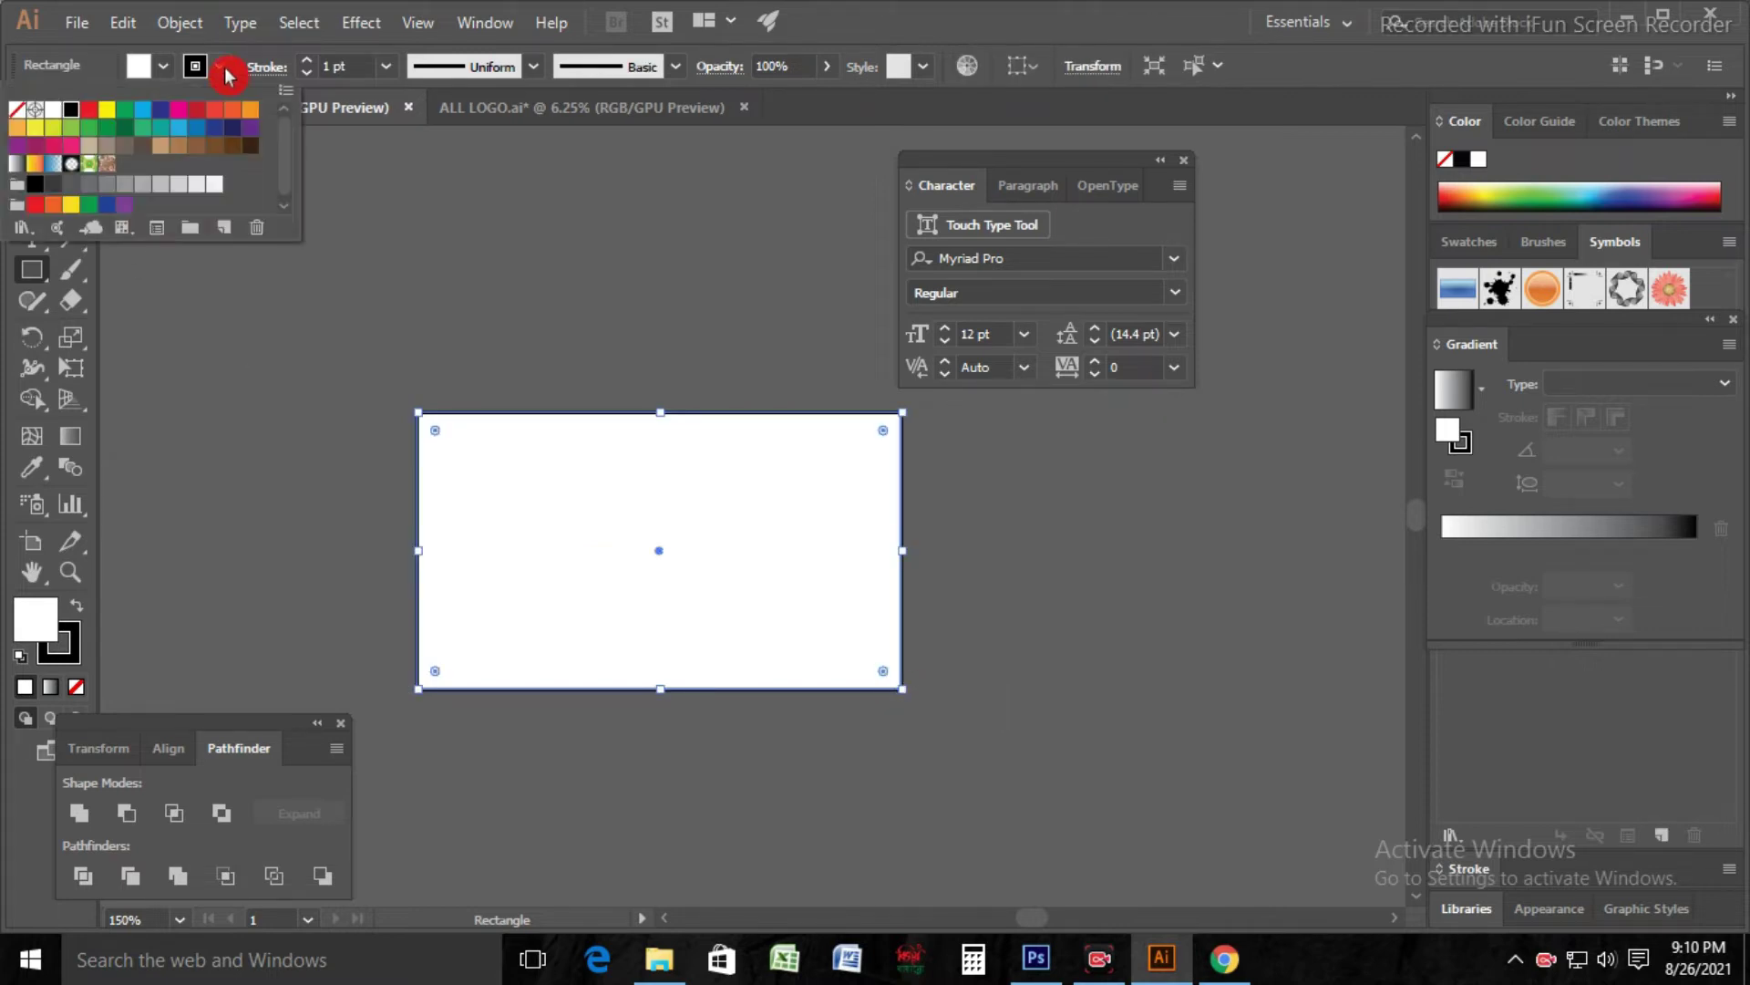
pyautogui.click(17, 110)
pyautogui.press('v')
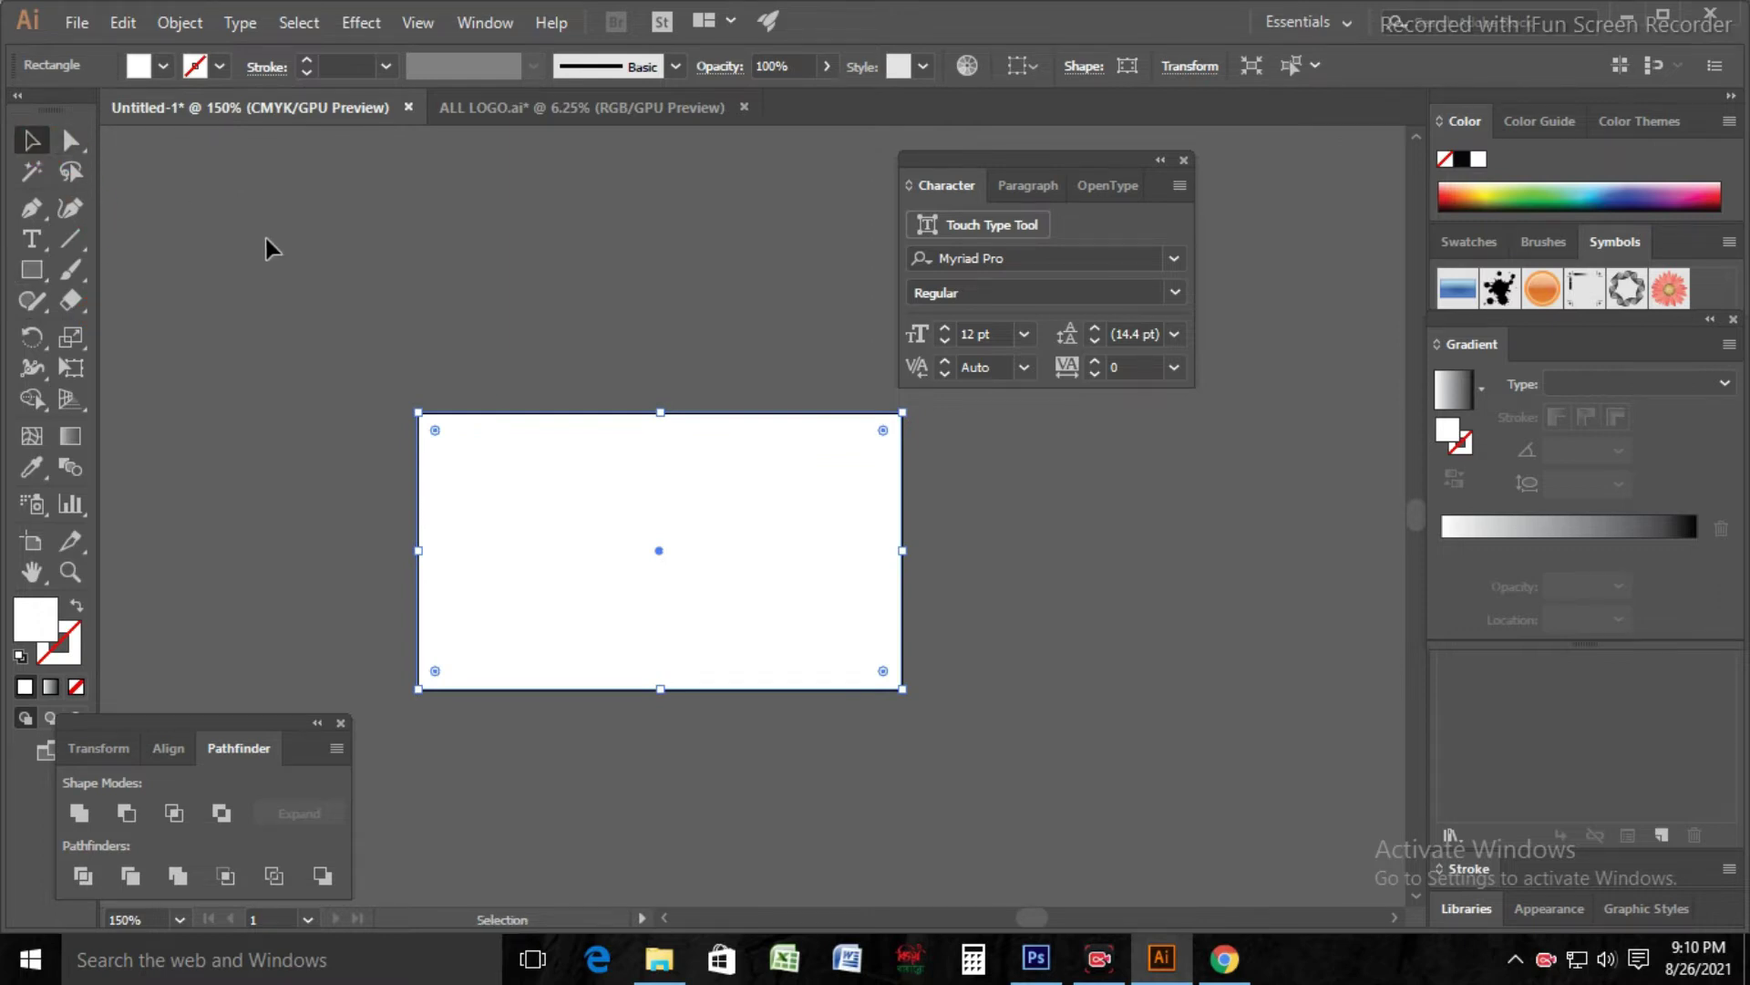
pyautogui.click(268, 239)
pyautogui.click(540, 508)
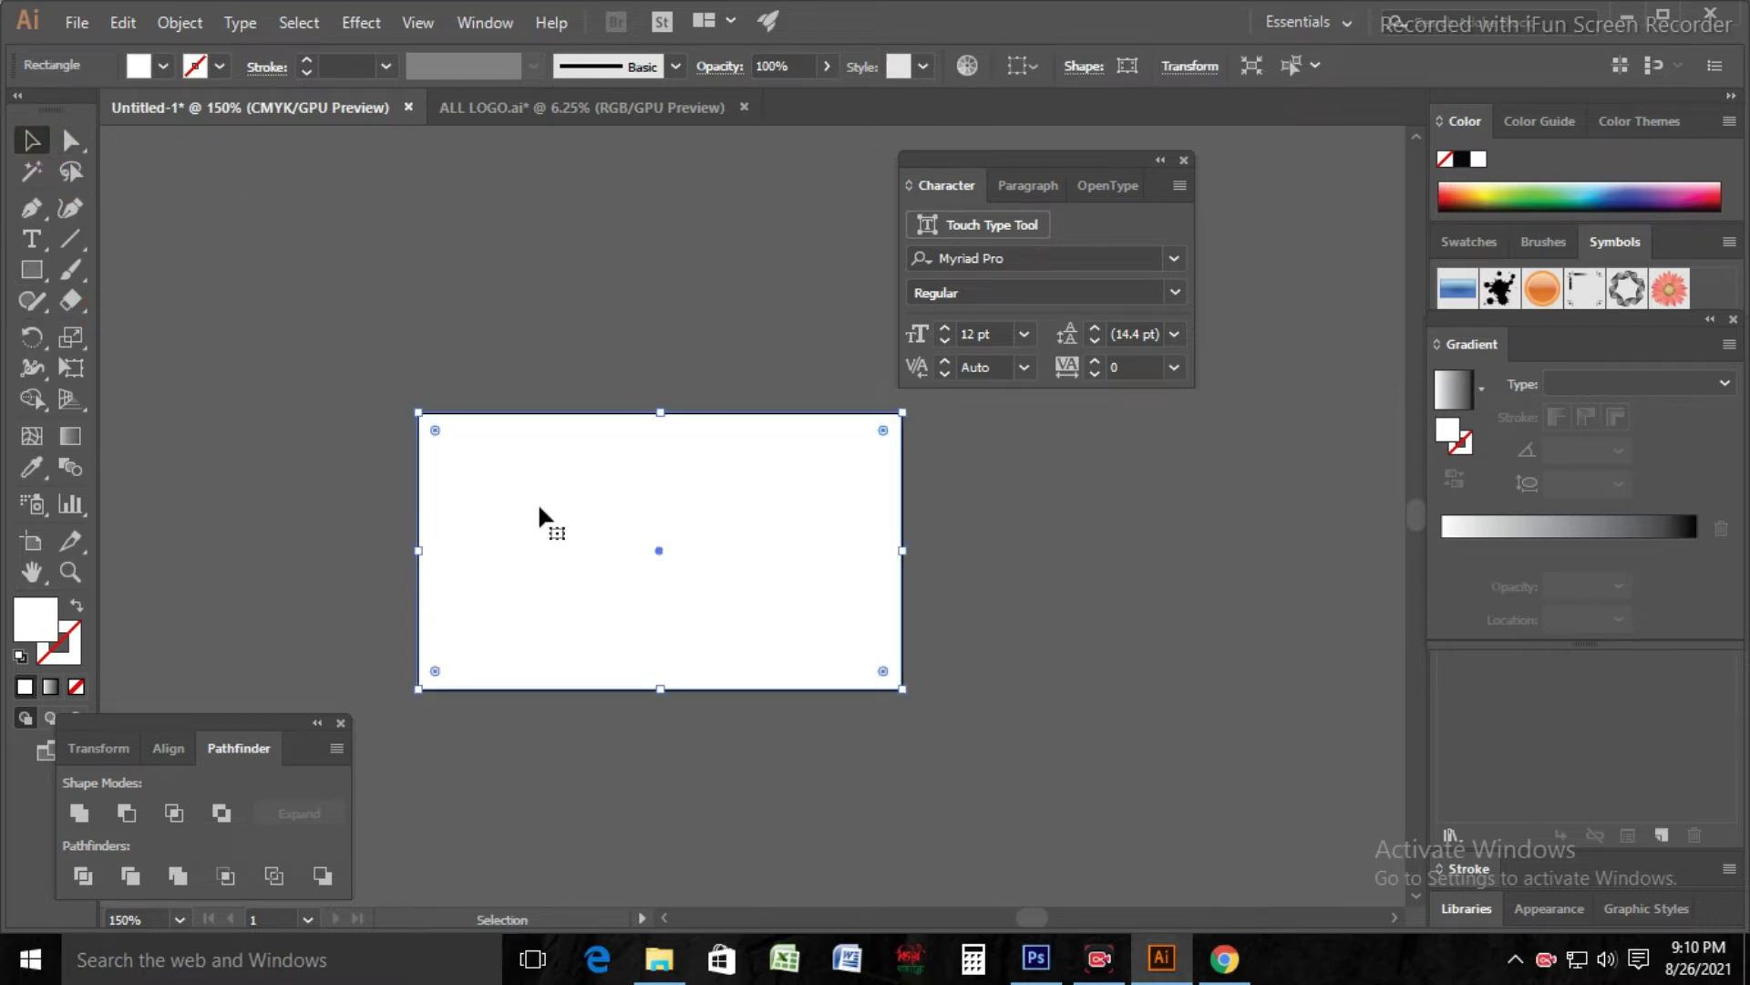
# Step: Create a 0.125 x 0.125 in square with the Rectangle tool above the artboard
pyautogui.click(492, 319)
pyautogui.click(41, 273)
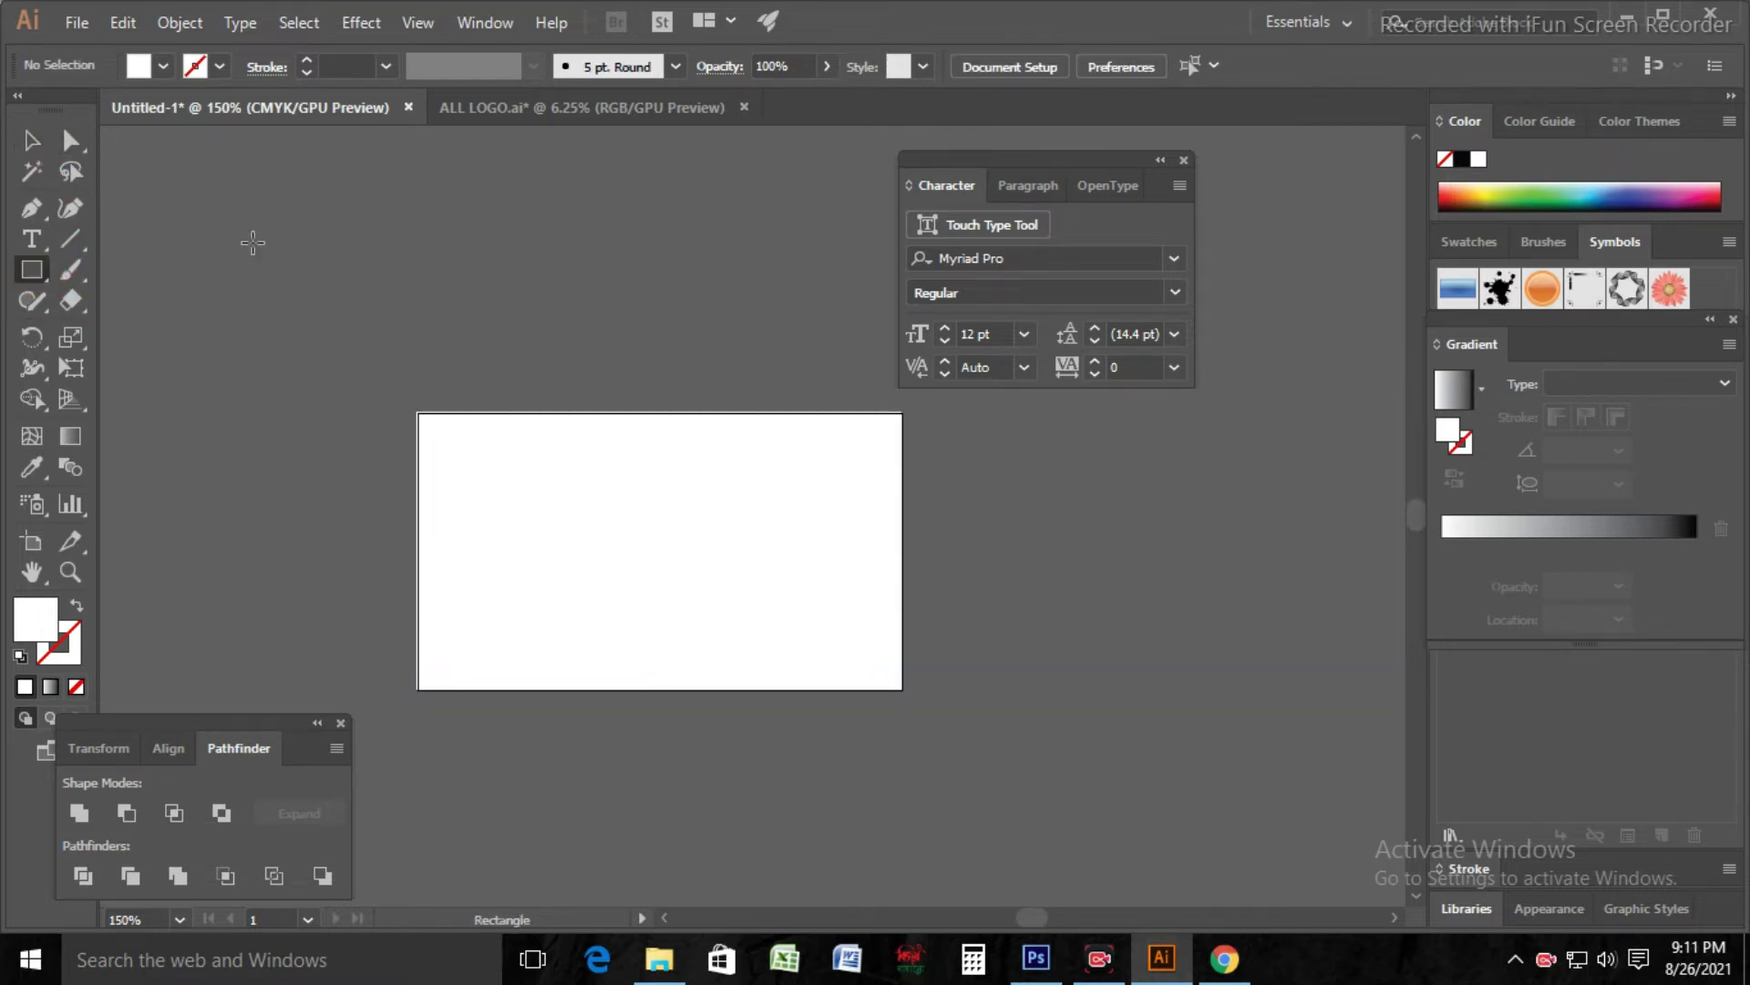
pyautogui.click(461, 312)
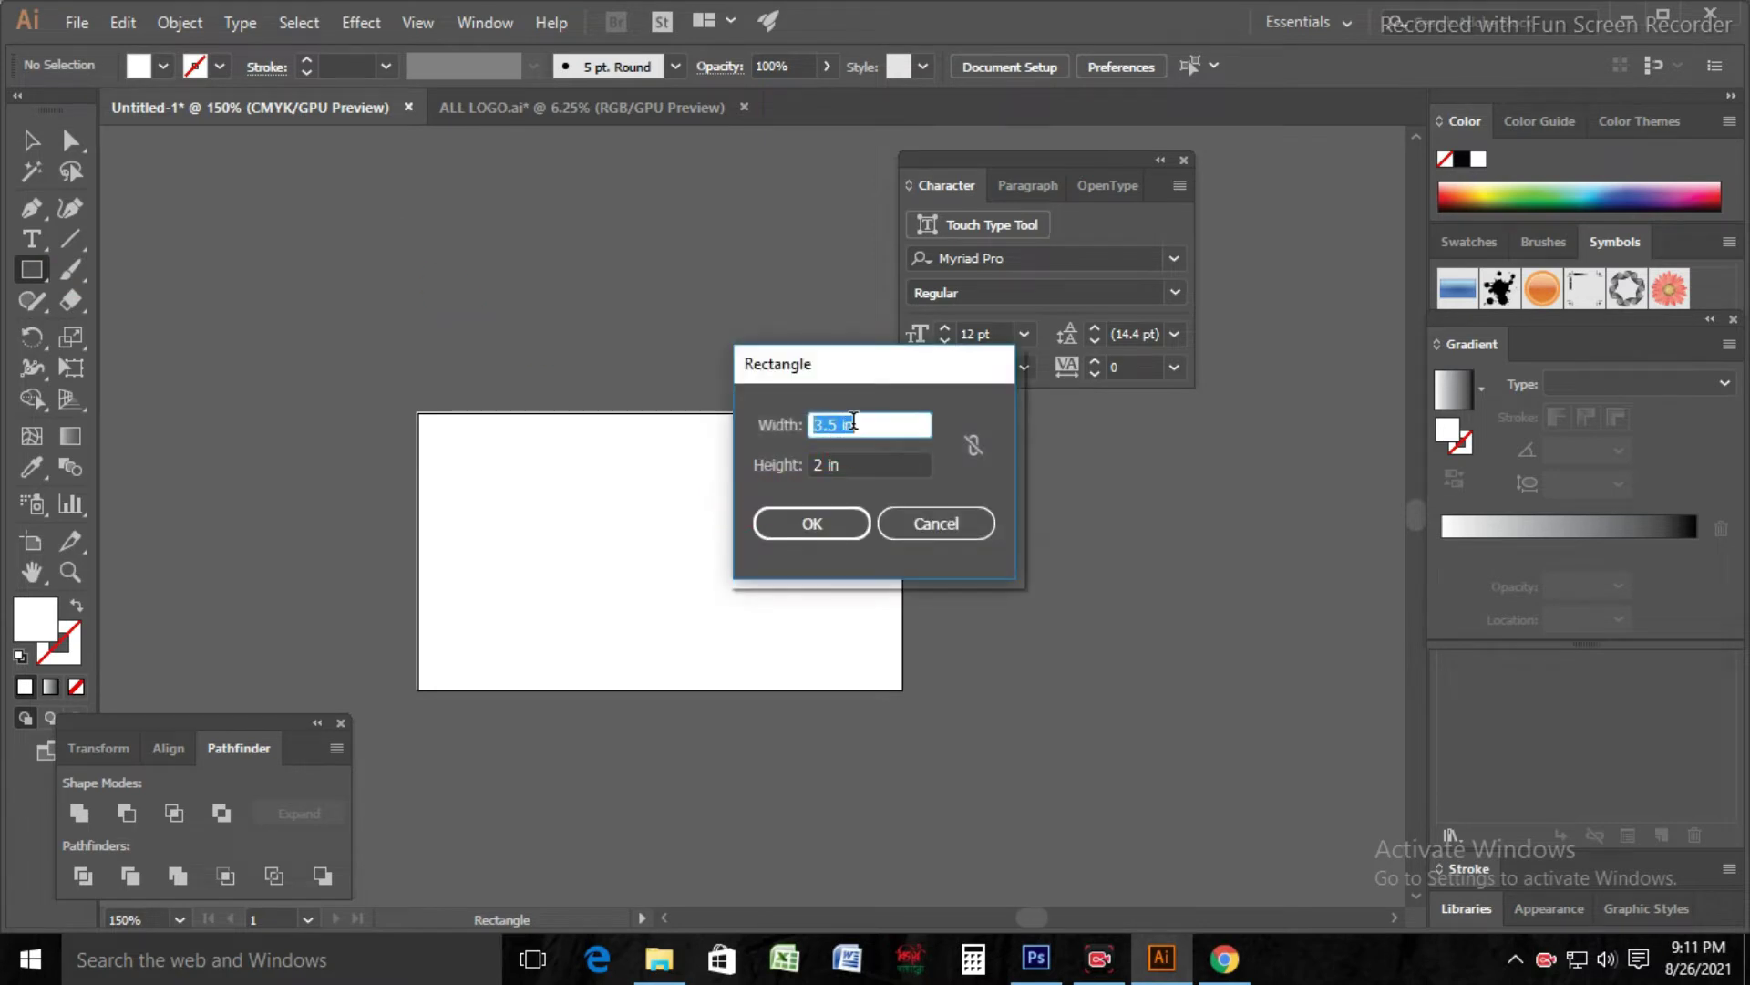
pyautogui.press('BackSpace')
pyautogui.moveTo(825, 465); pyautogui.dragTo(780, 474)
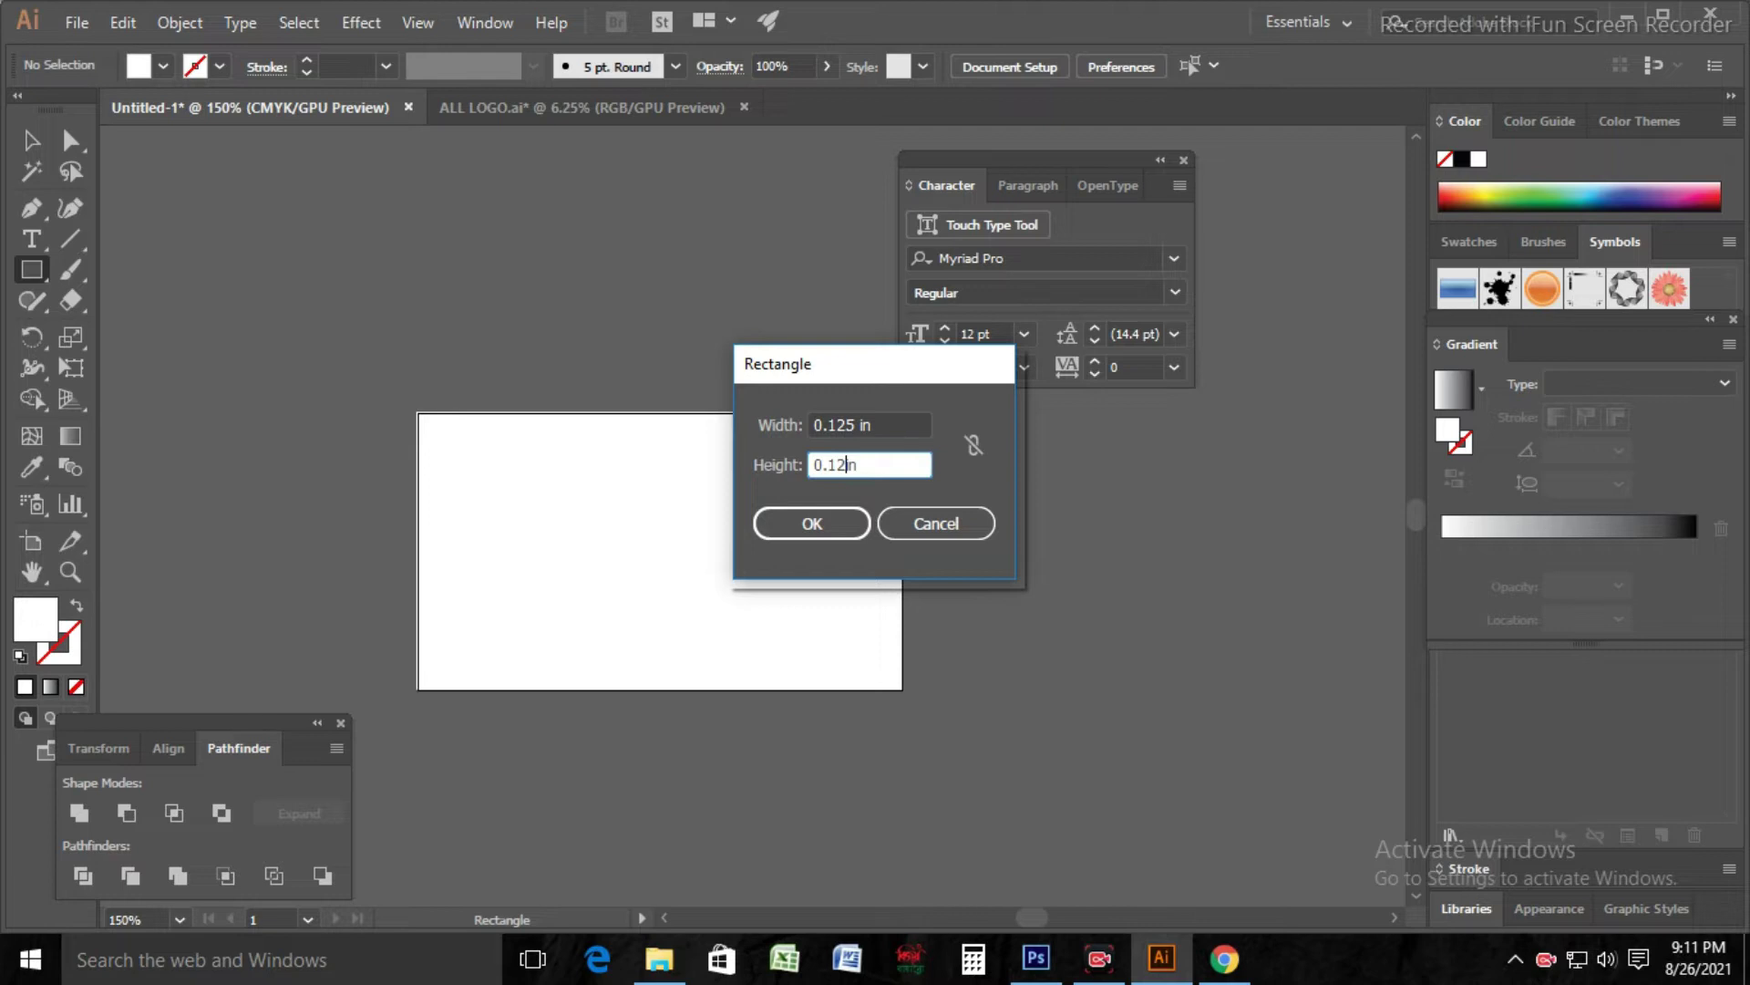
pyautogui.write('0.125')
pyautogui.click(802, 524)
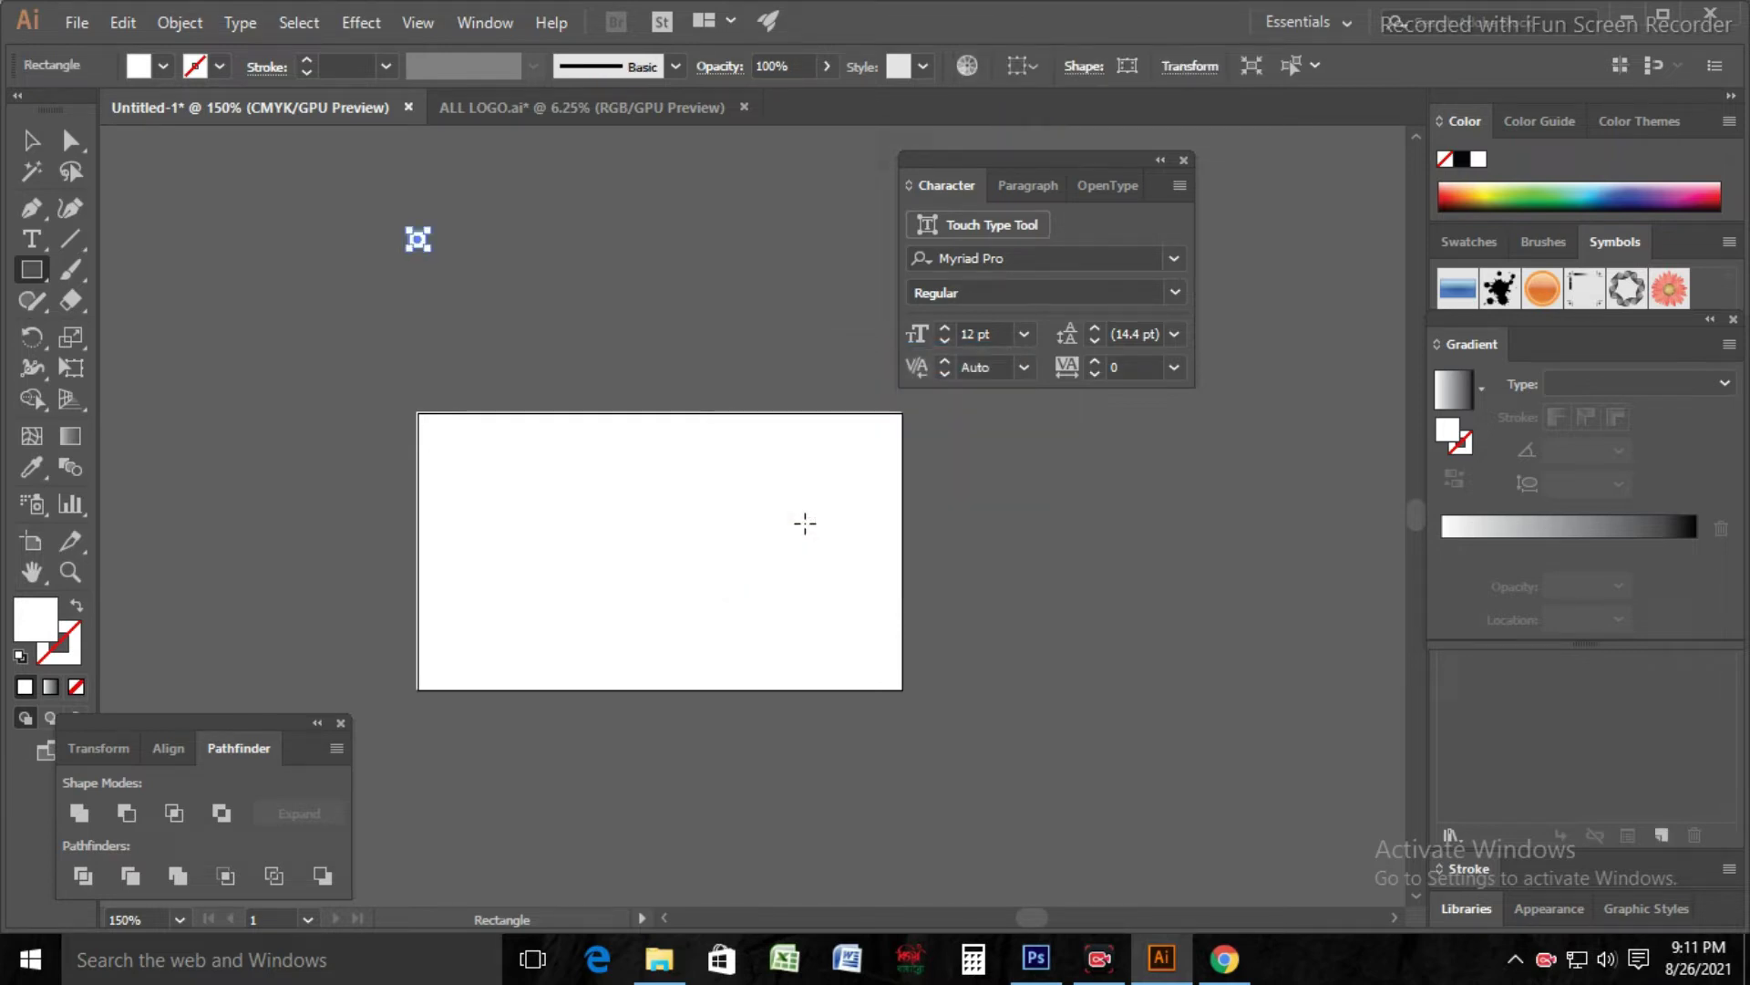
# Step: Fill the small square above the artboard with a blue-violet colour from the spectrum
pyautogui.click(1501, 201)
pyautogui.click(1449, 194)
pyautogui.press('v')
pyautogui.click(274, 215)
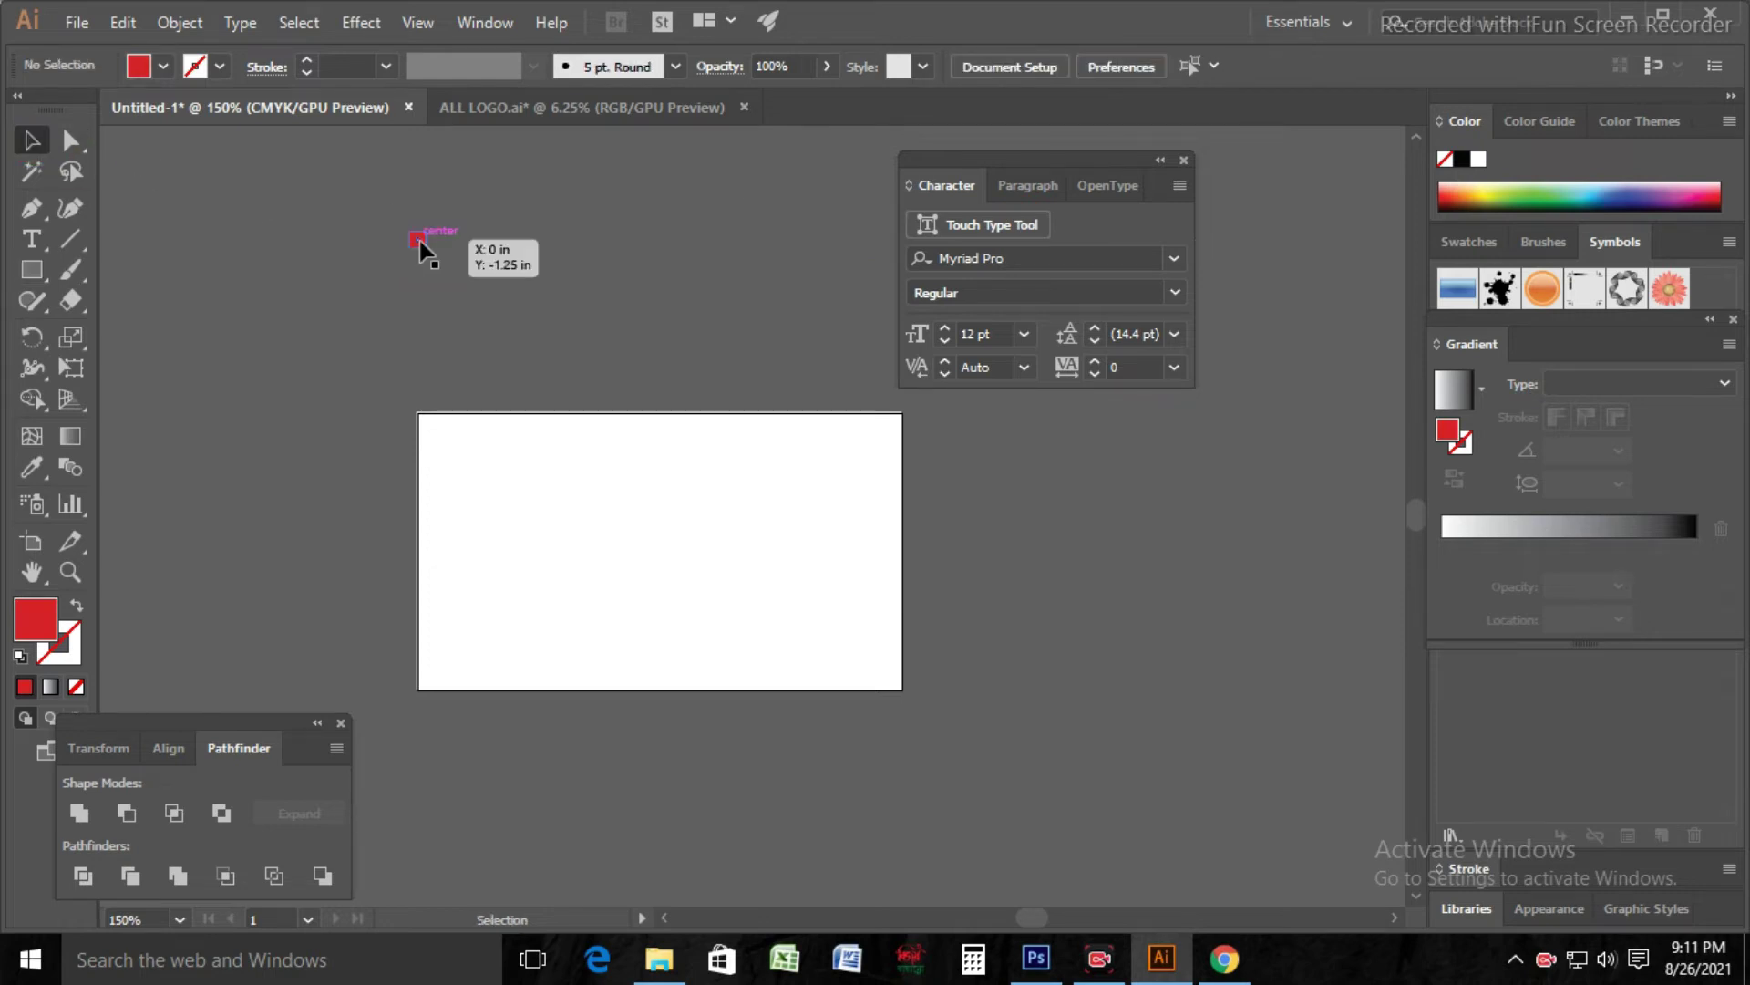
pyautogui.click(417, 239)
pyautogui.click(1655, 192)
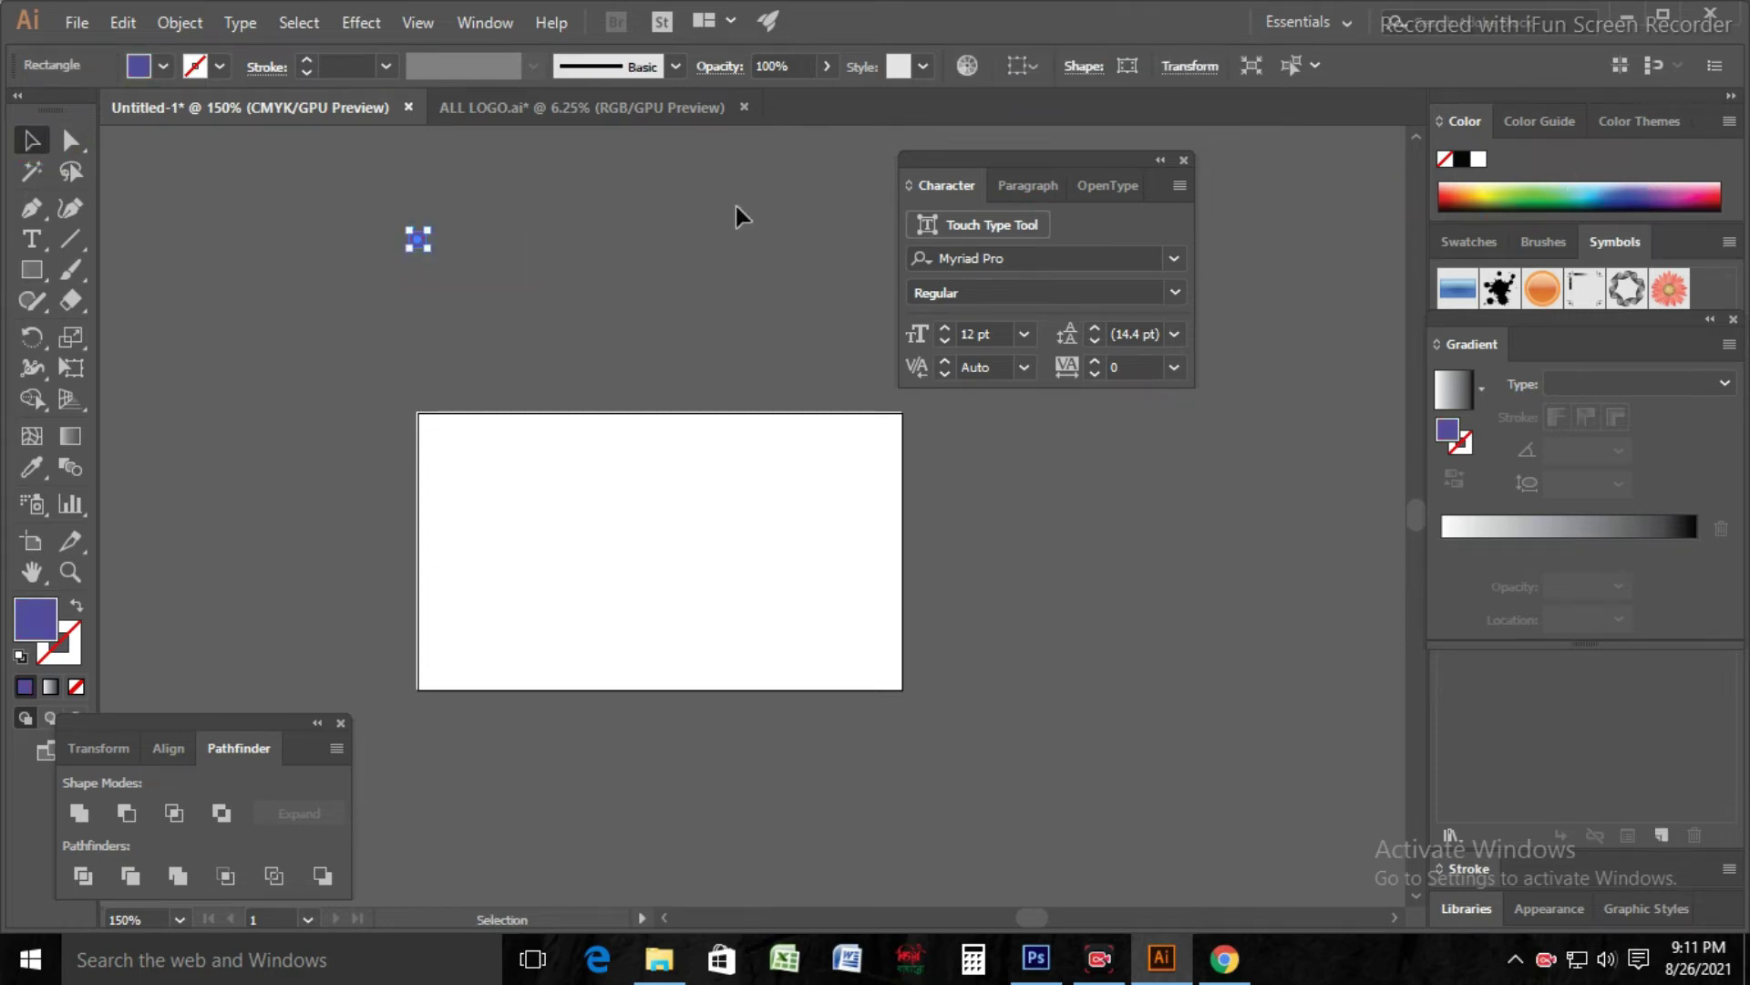
# Step: Move the blue square into the card's upper-left corner and place a copy of it in the lower-right corner
pyautogui.click(28, 146)
pyautogui.doubleClick(27, 146)
pyautogui.click(903, 675)
pyautogui.moveTo(424, 243); pyautogui.dragTo(429, 430)
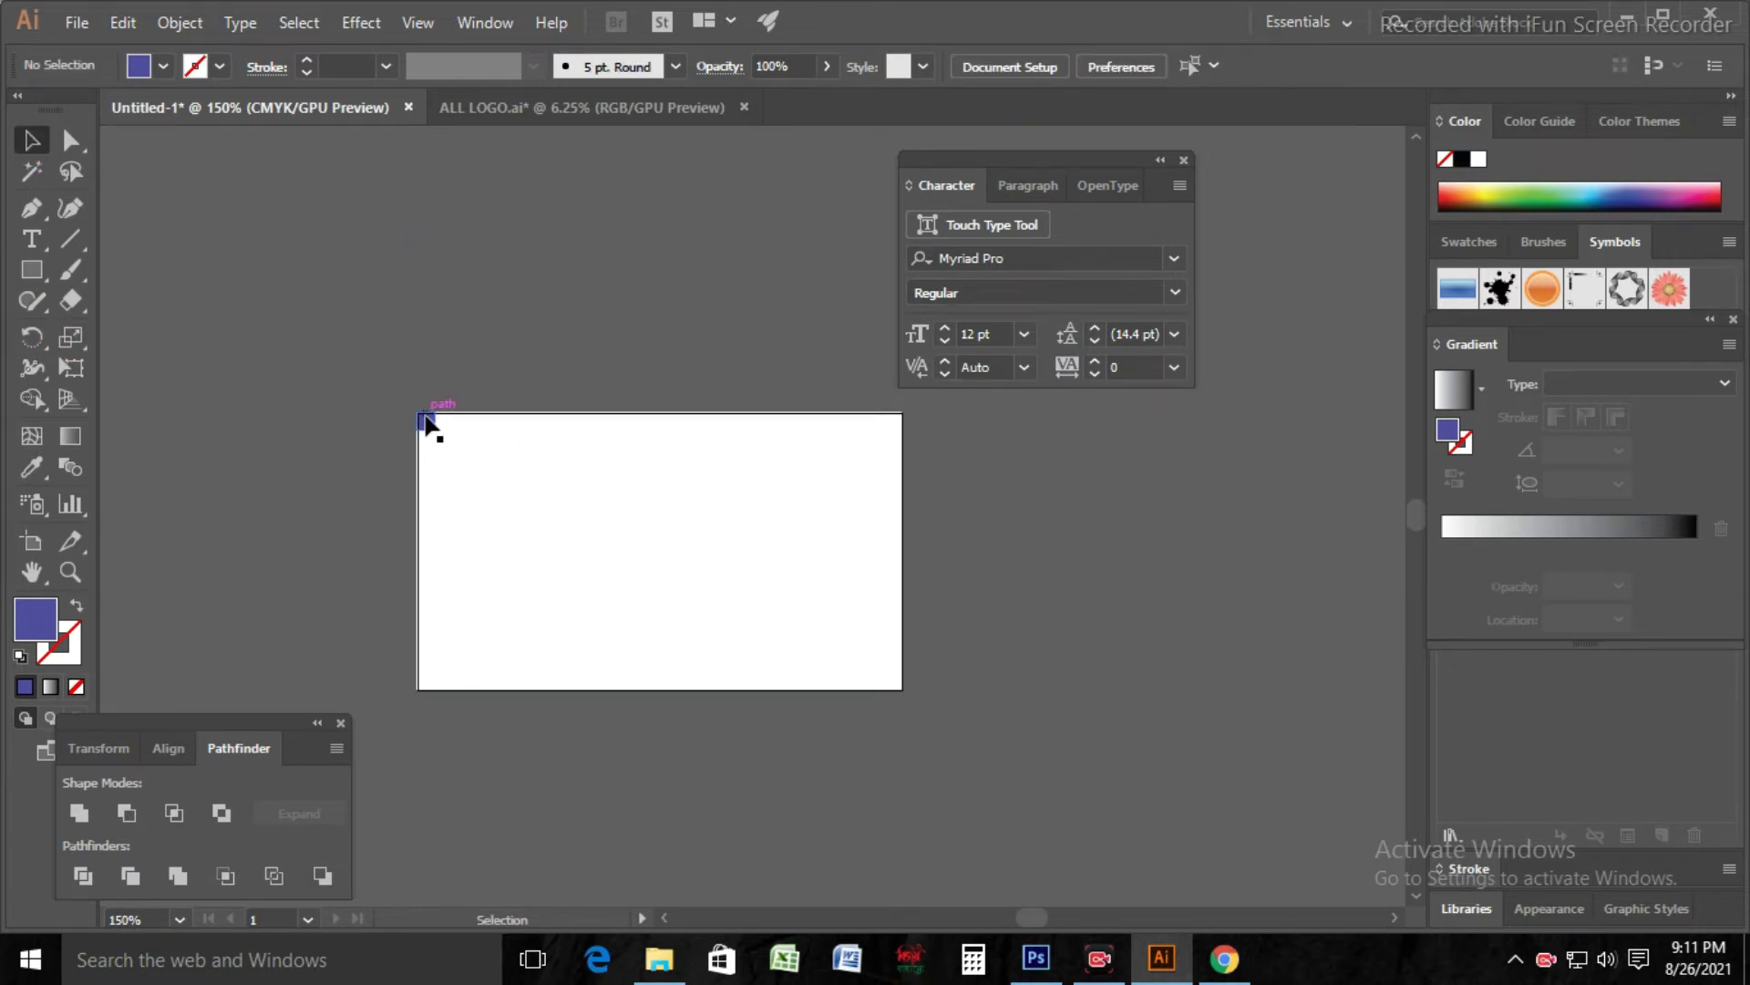
pyautogui.hotkey('ctrl', '=')
pyautogui.click(318, 392)
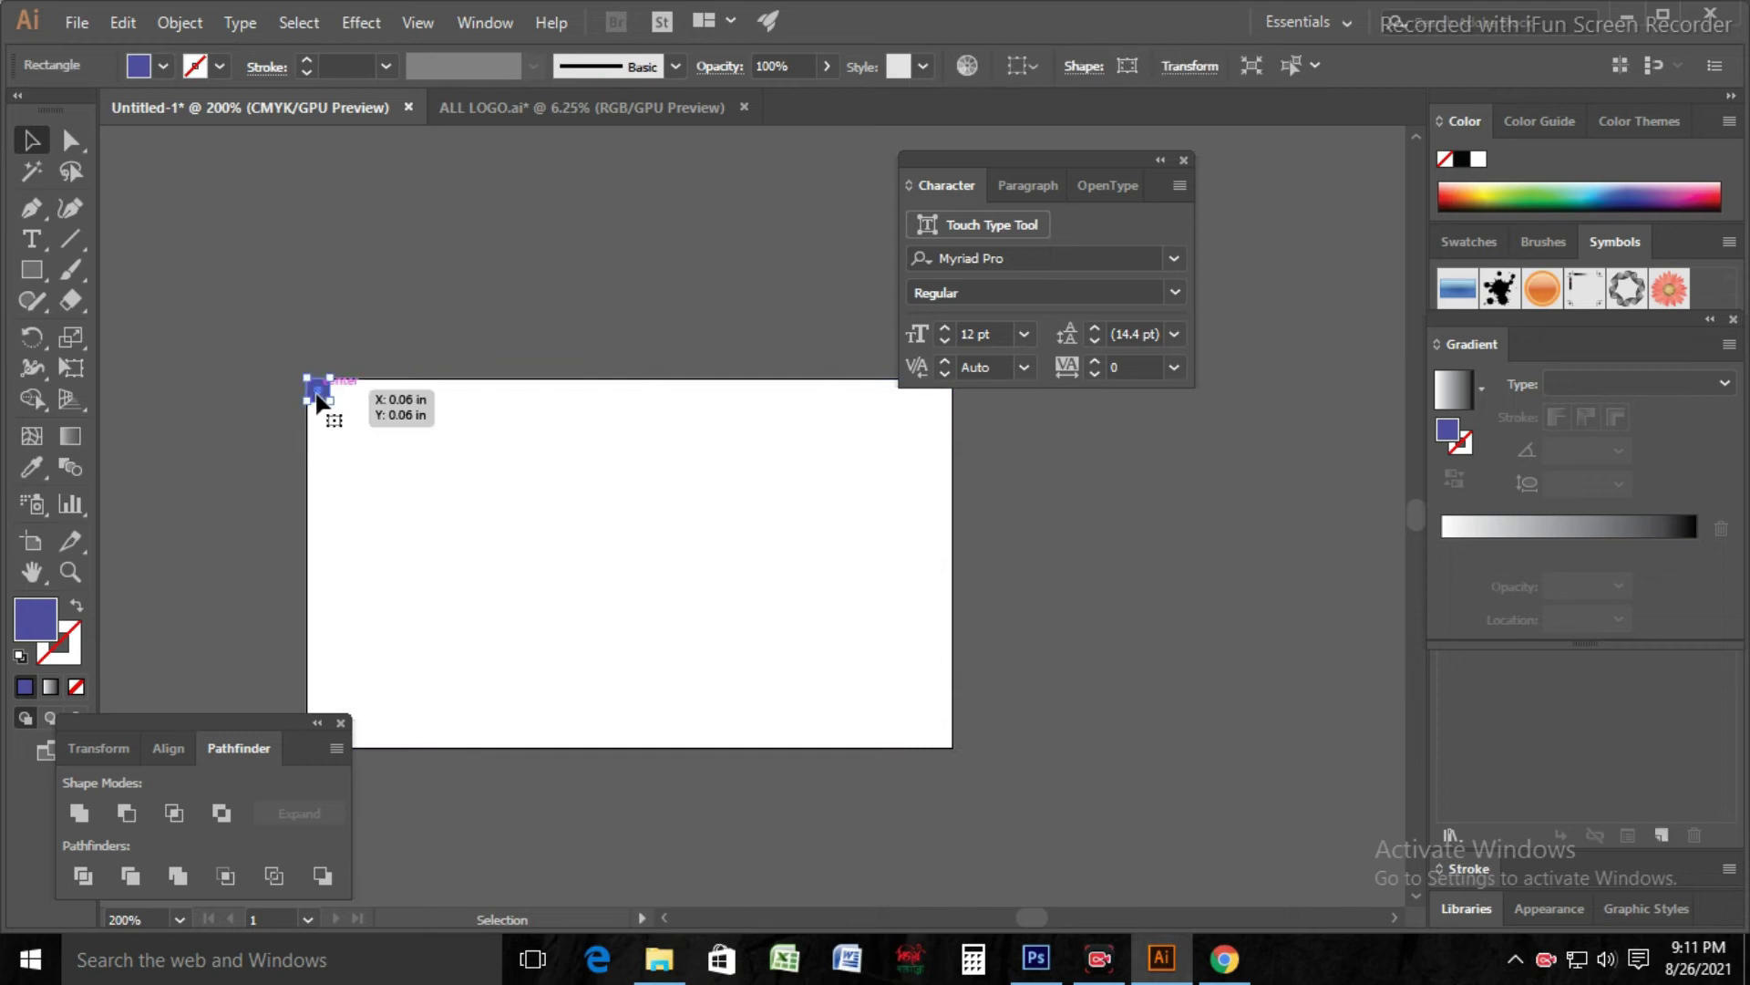
pyautogui.moveTo(318, 398); pyautogui.dragTo(944, 729)
pyautogui.click(511, 148)
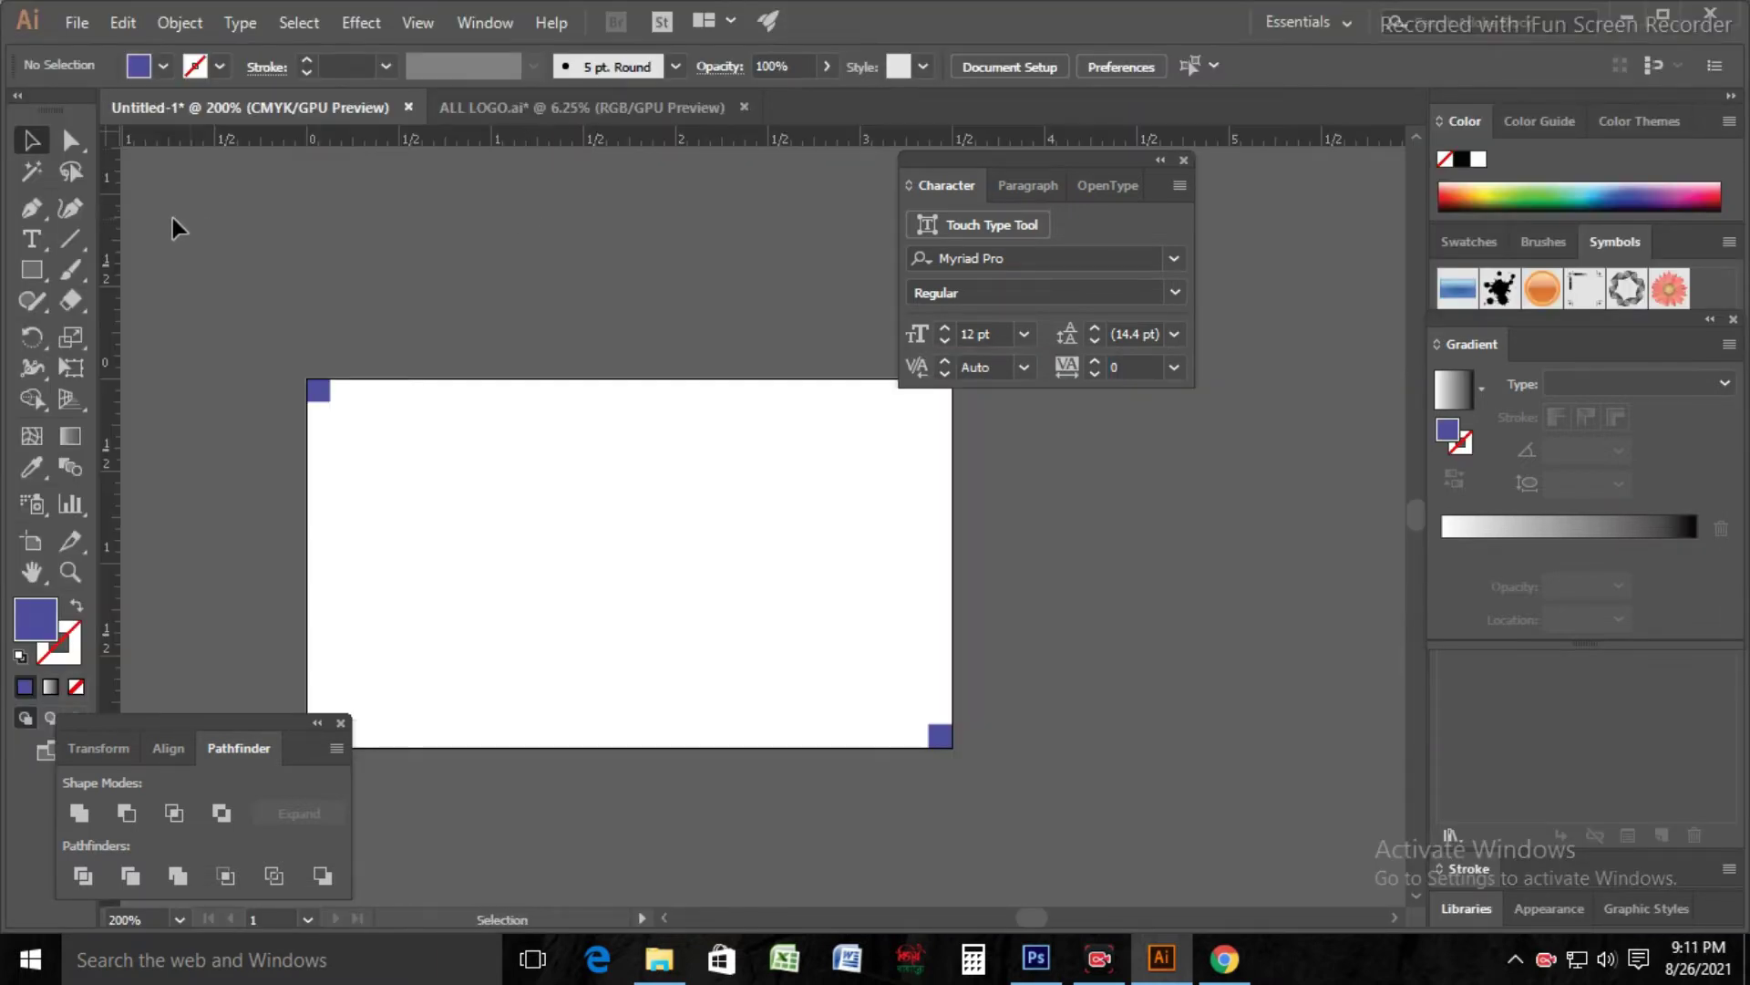
# Step: Place two vertical and two horizontal guides along the inner edges of the two corner squares as safety margins
pyautogui.moveTo(328, 333); pyautogui.dragTo(331, 332)
pyautogui.moveTo(119, 246); pyautogui.dragTo(928, 534)
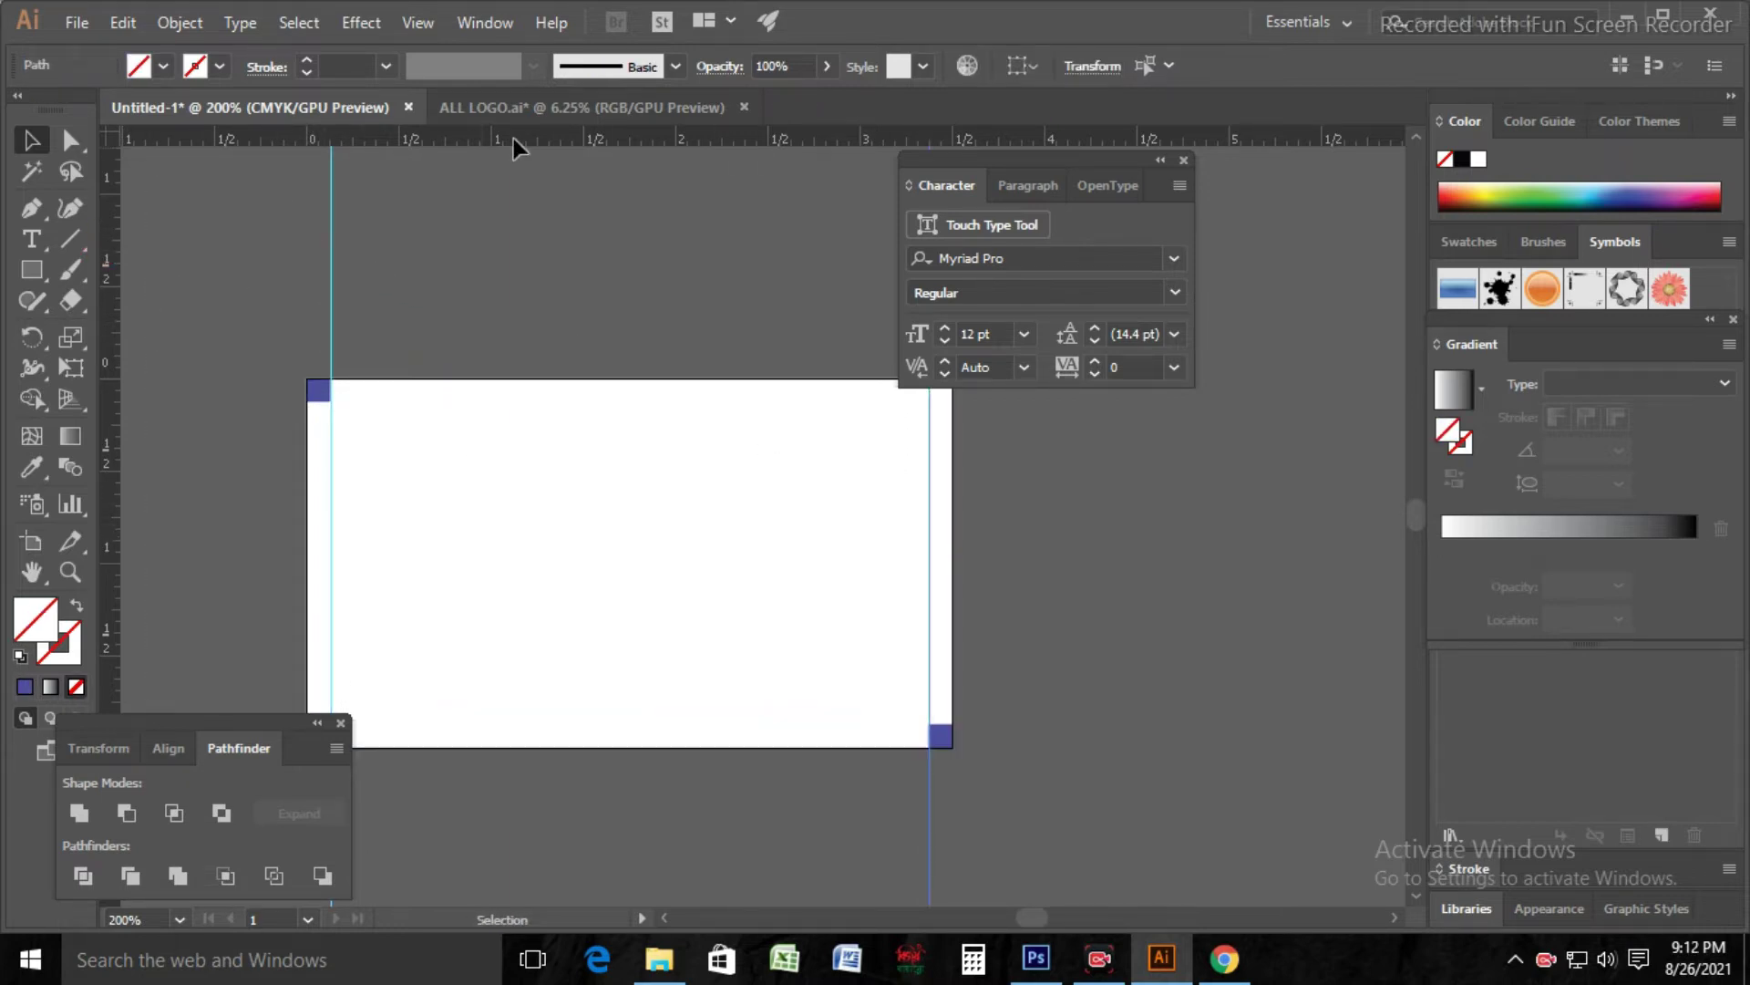
pyautogui.moveTo(602, 141); pyautogui.dragTo(620, 402)
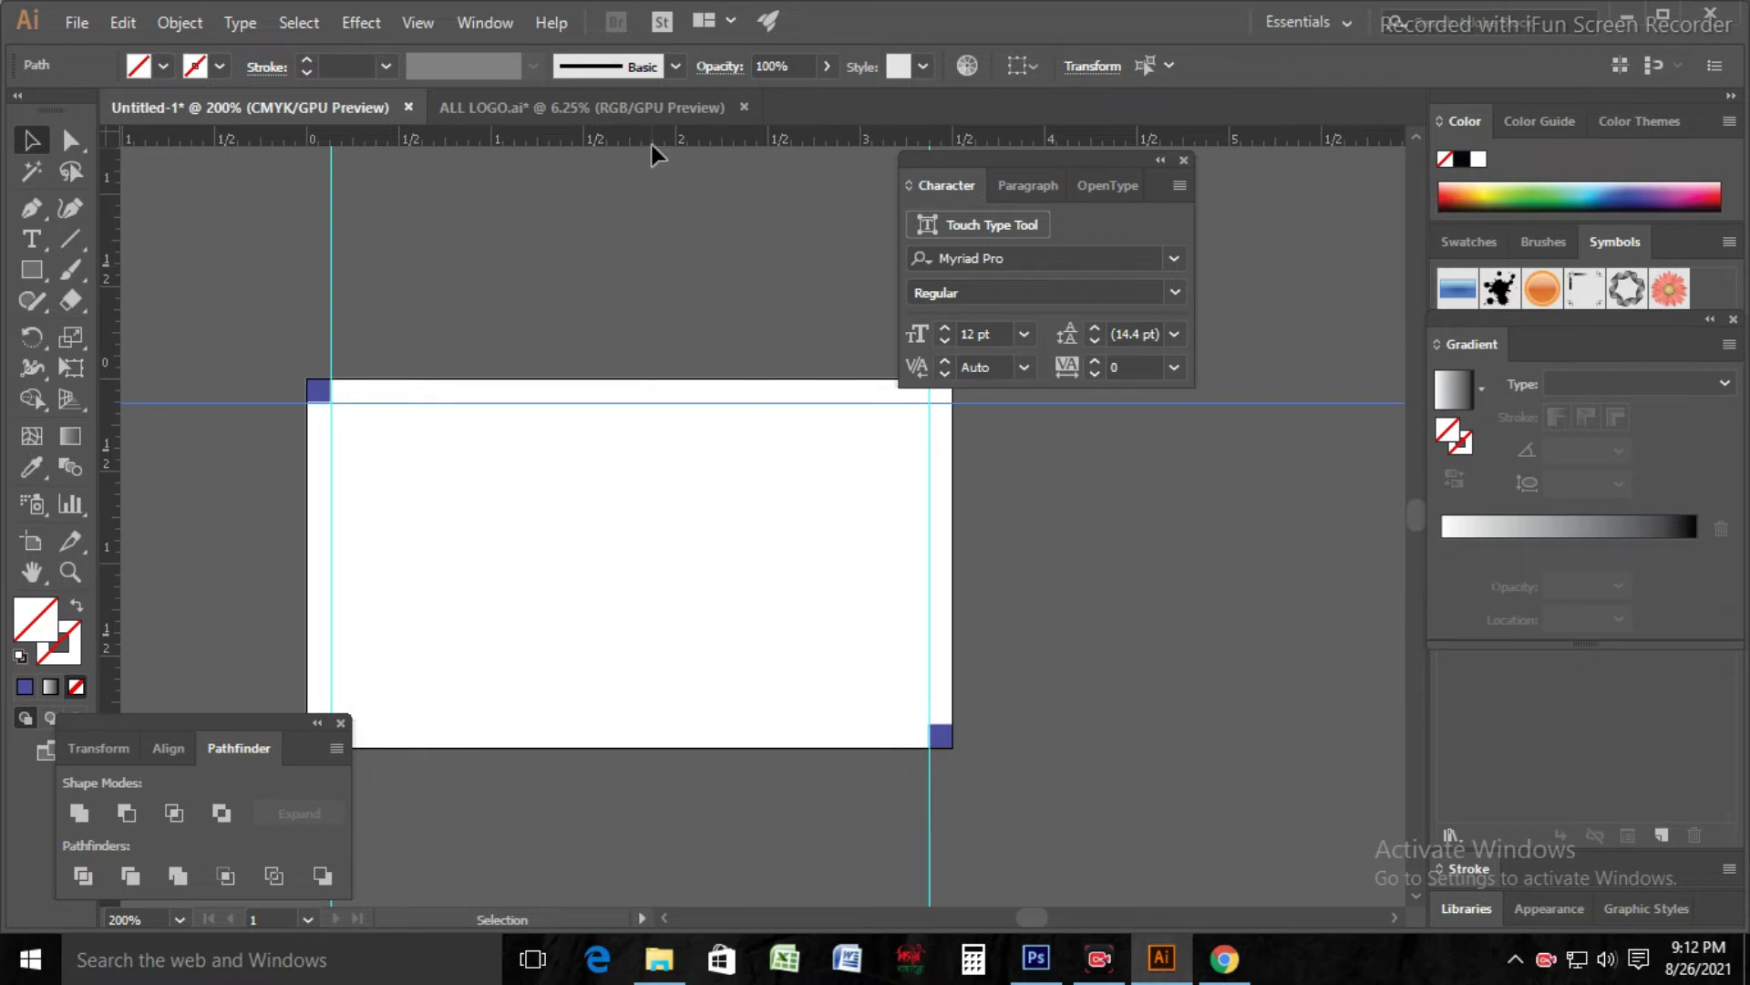
pyautogui.moveTo(652, 142); pyautogui.dragTo(653, 729)
# Step: Examine how the guides line up with the inner edges of both corner squares
pyautogui.hotkey('ctrl', '+')
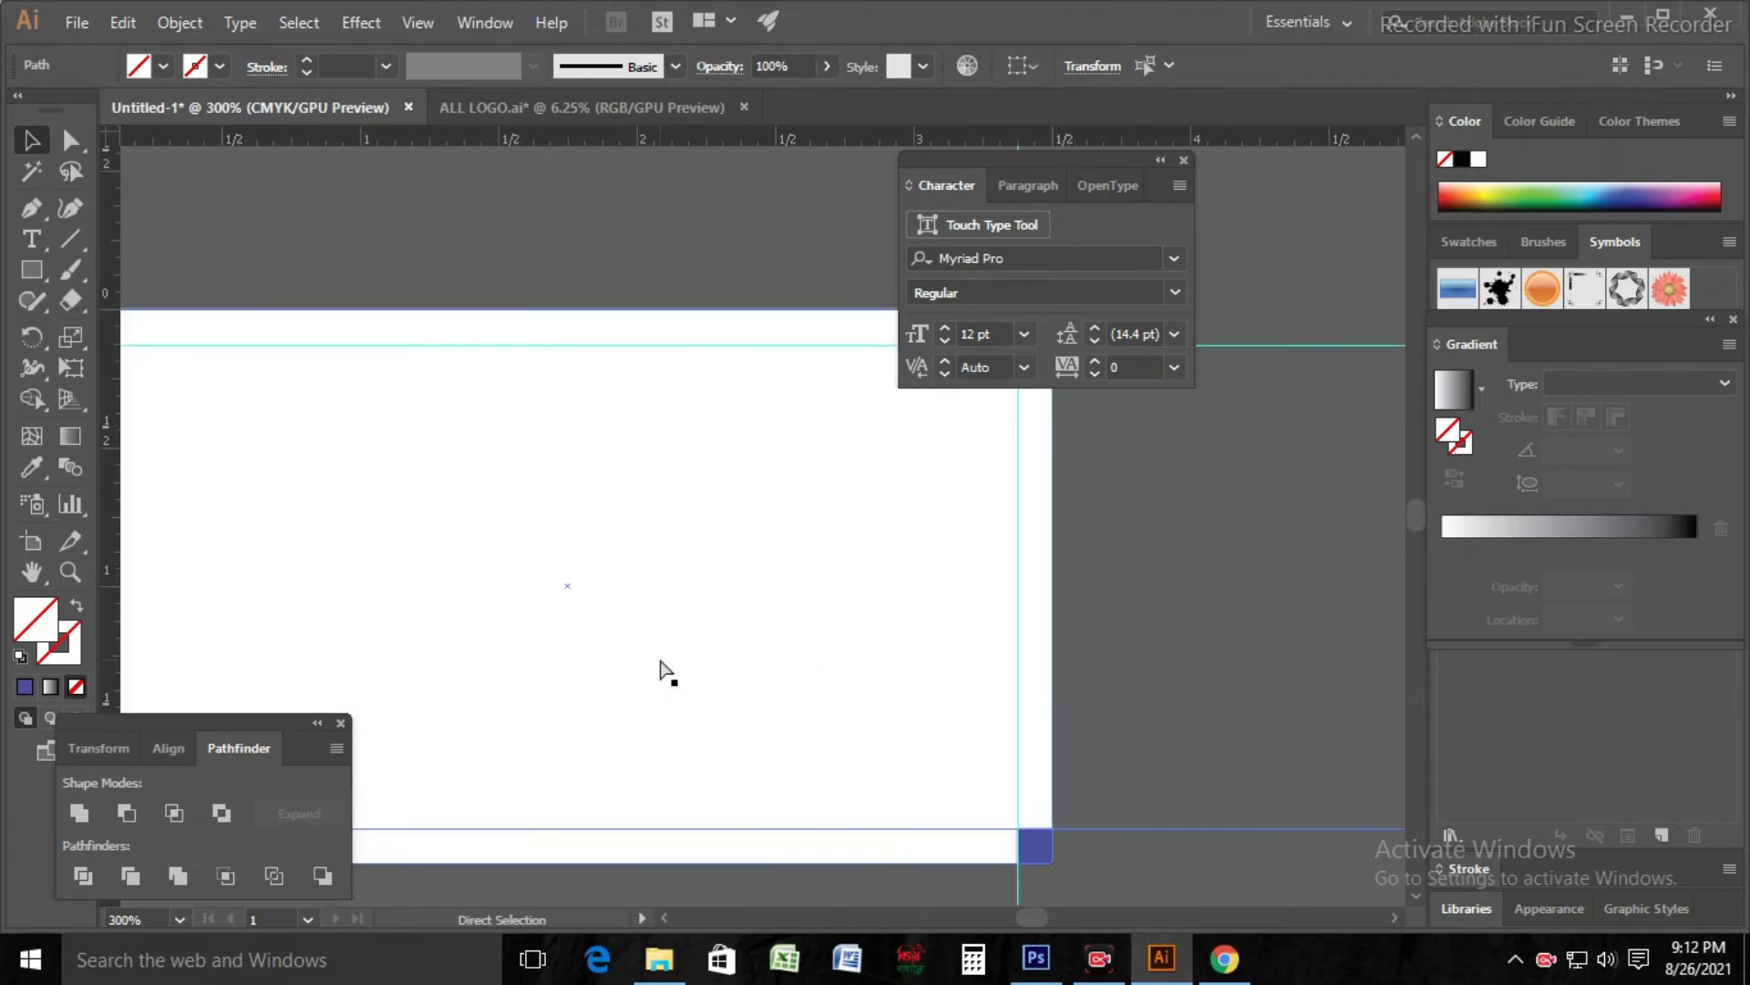
pyautogui.scroll(3, 487, 533)
pyautogui.hscroll(-8, 487, 533)
pyautogui.scroll(-4, 547, 476)
pyautogui.hscroll(6, 547, 477)
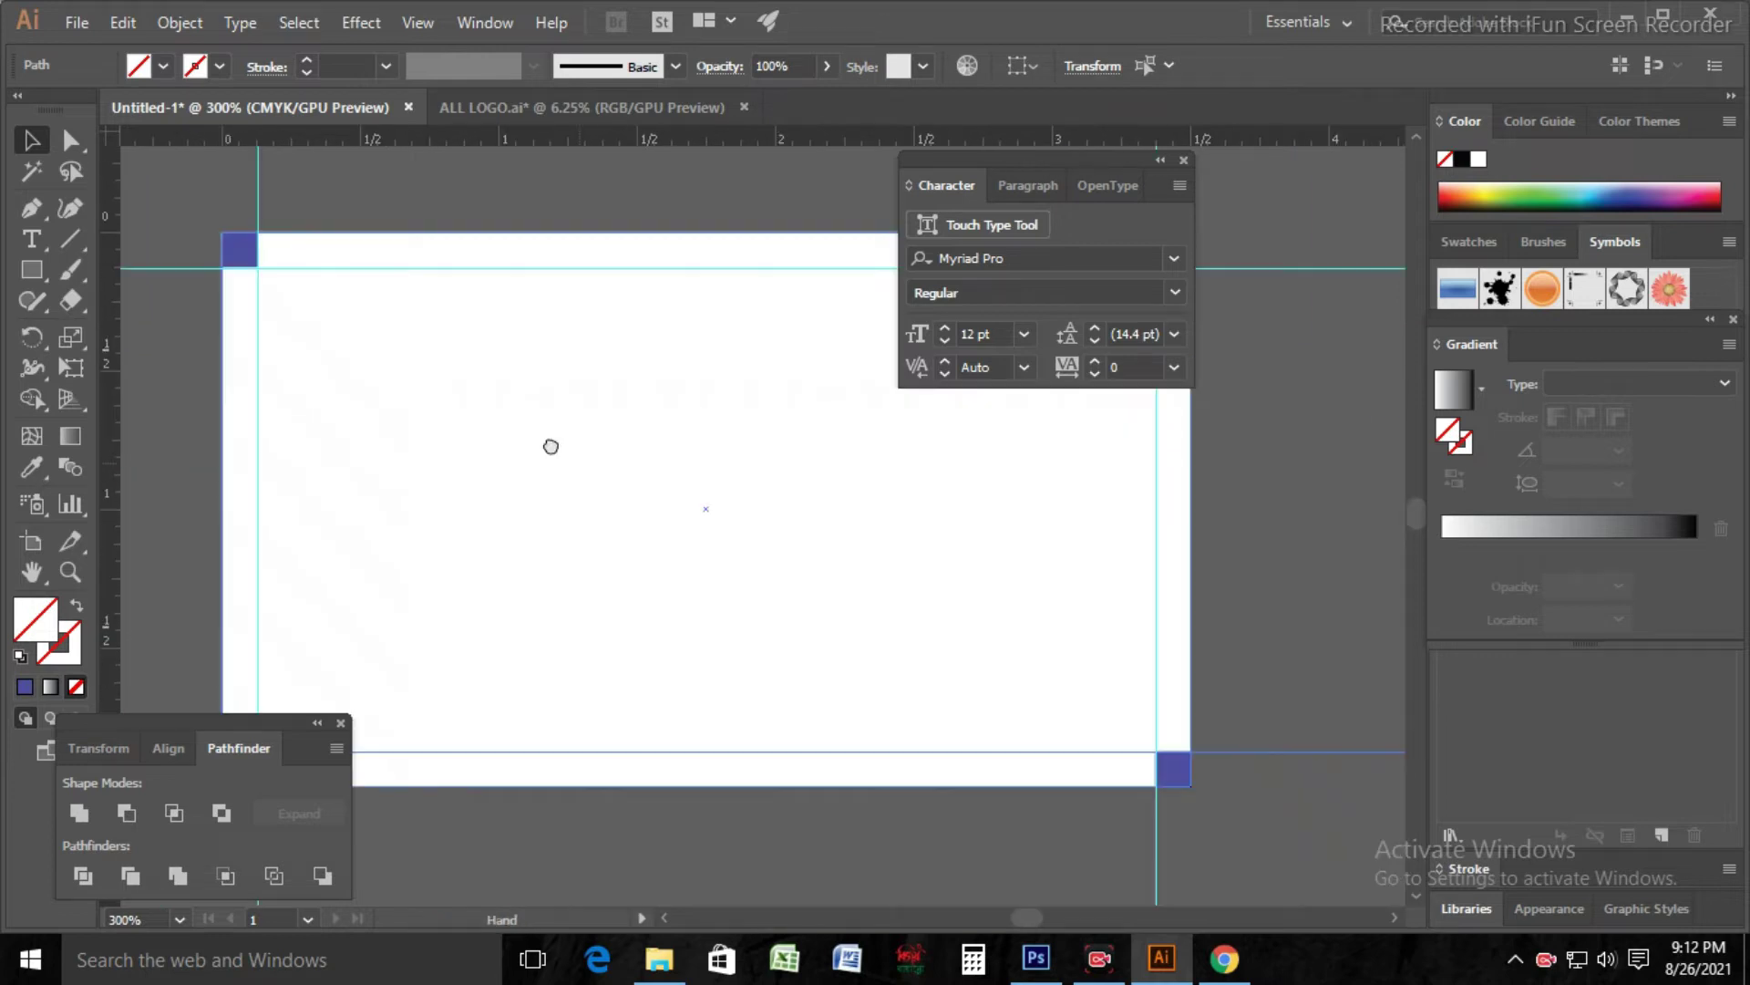
pyautogui.scroll(-2, 547, 441)
pyautogui.hscroll(3, 547, 442)
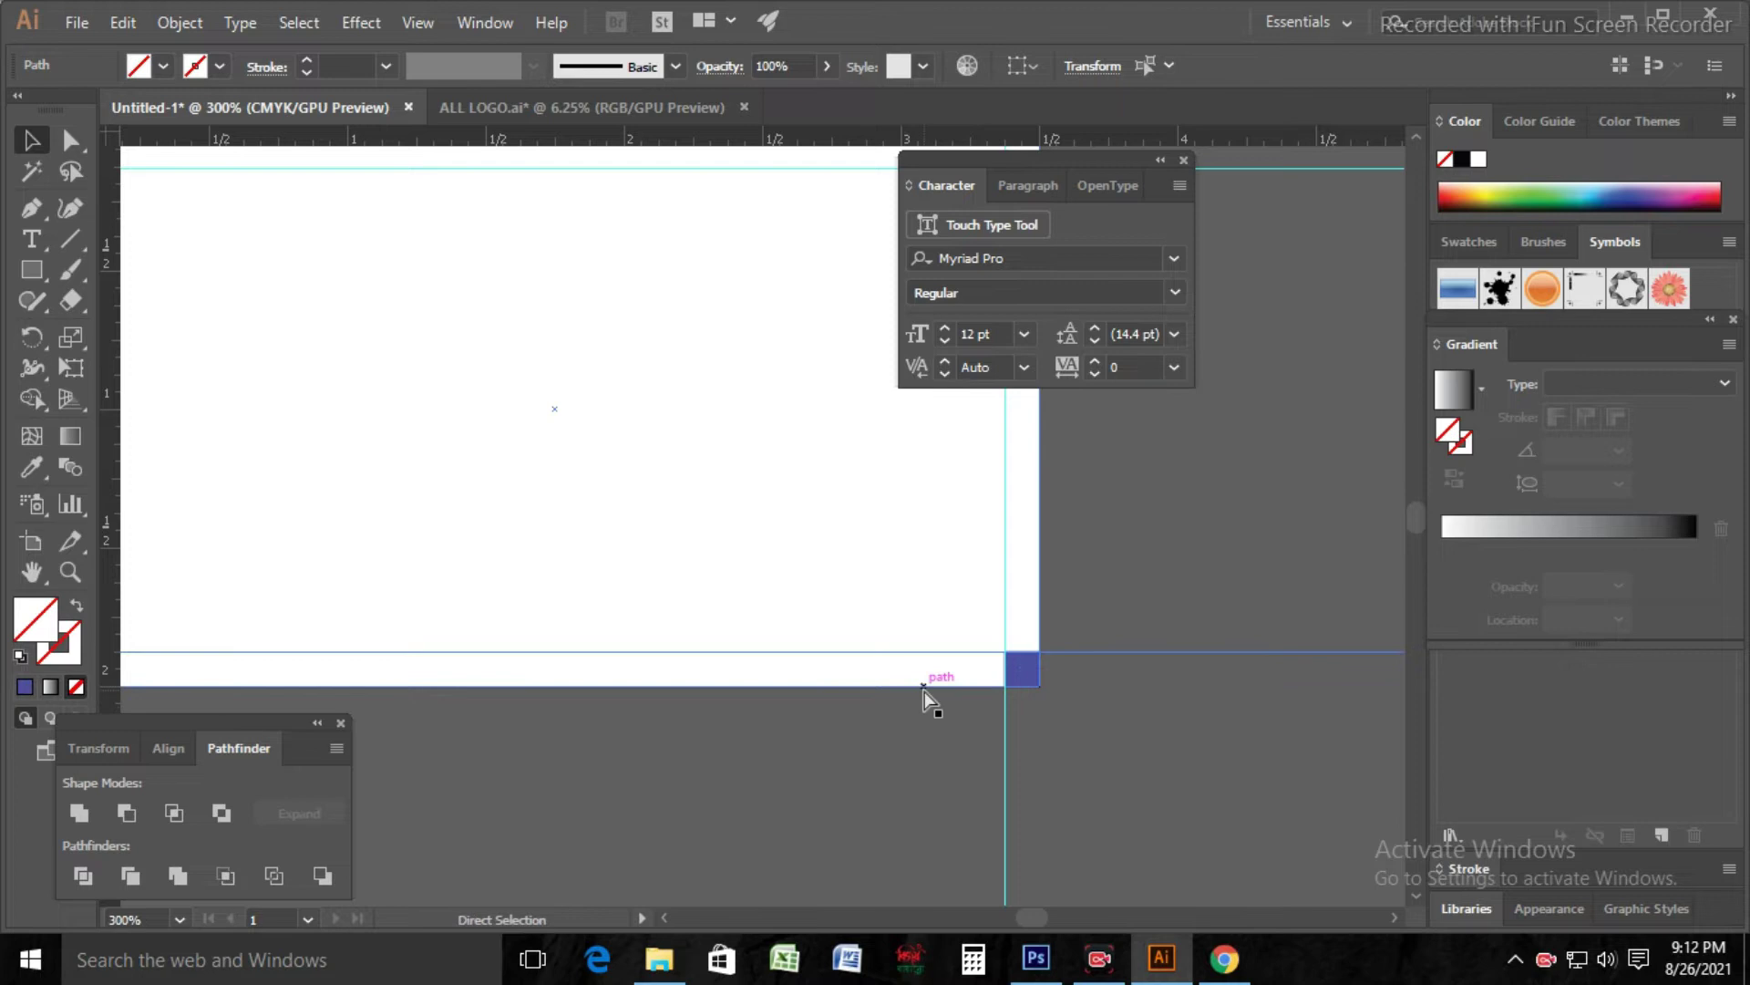
pyautogui.hotkey('ctrl', '-')
pyautogui.hotkey('ctrl', '-')
pyautogui.click(1034, 689)
# Step: Draw a 3.5 x 0.48 in rectangle across the full width of the card's bottom edge
pyautogui.click(72, 437)
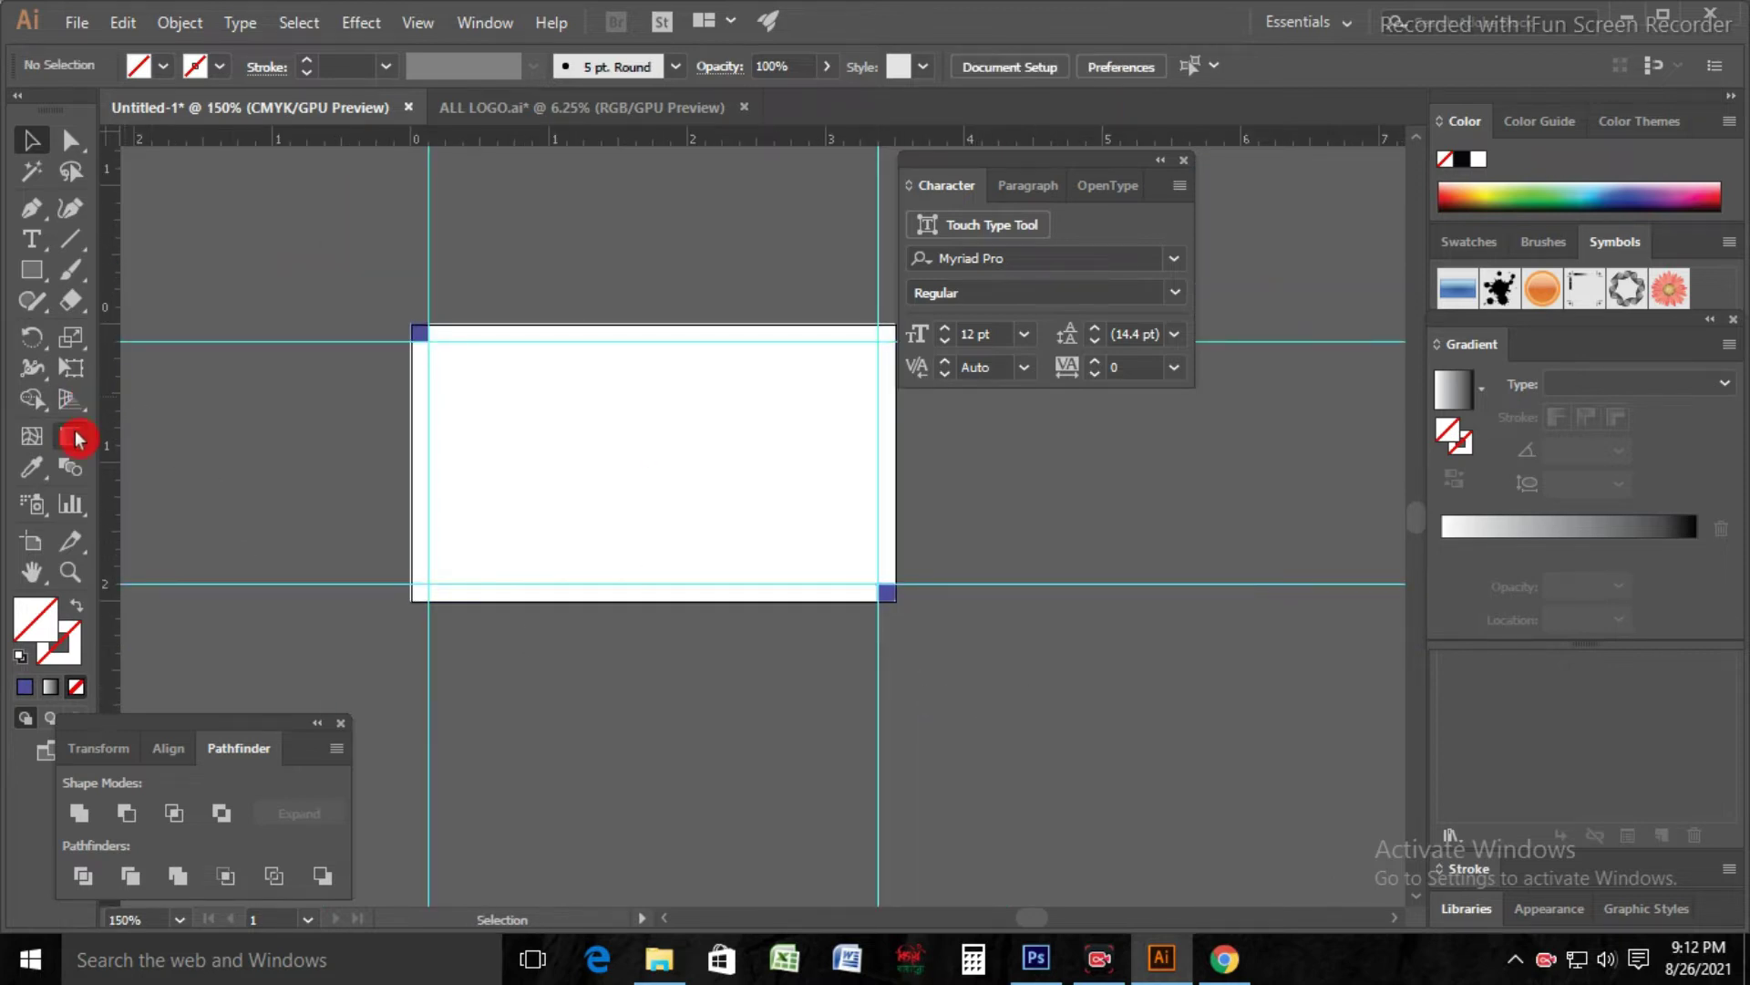
pyautogui.click(31, 270)
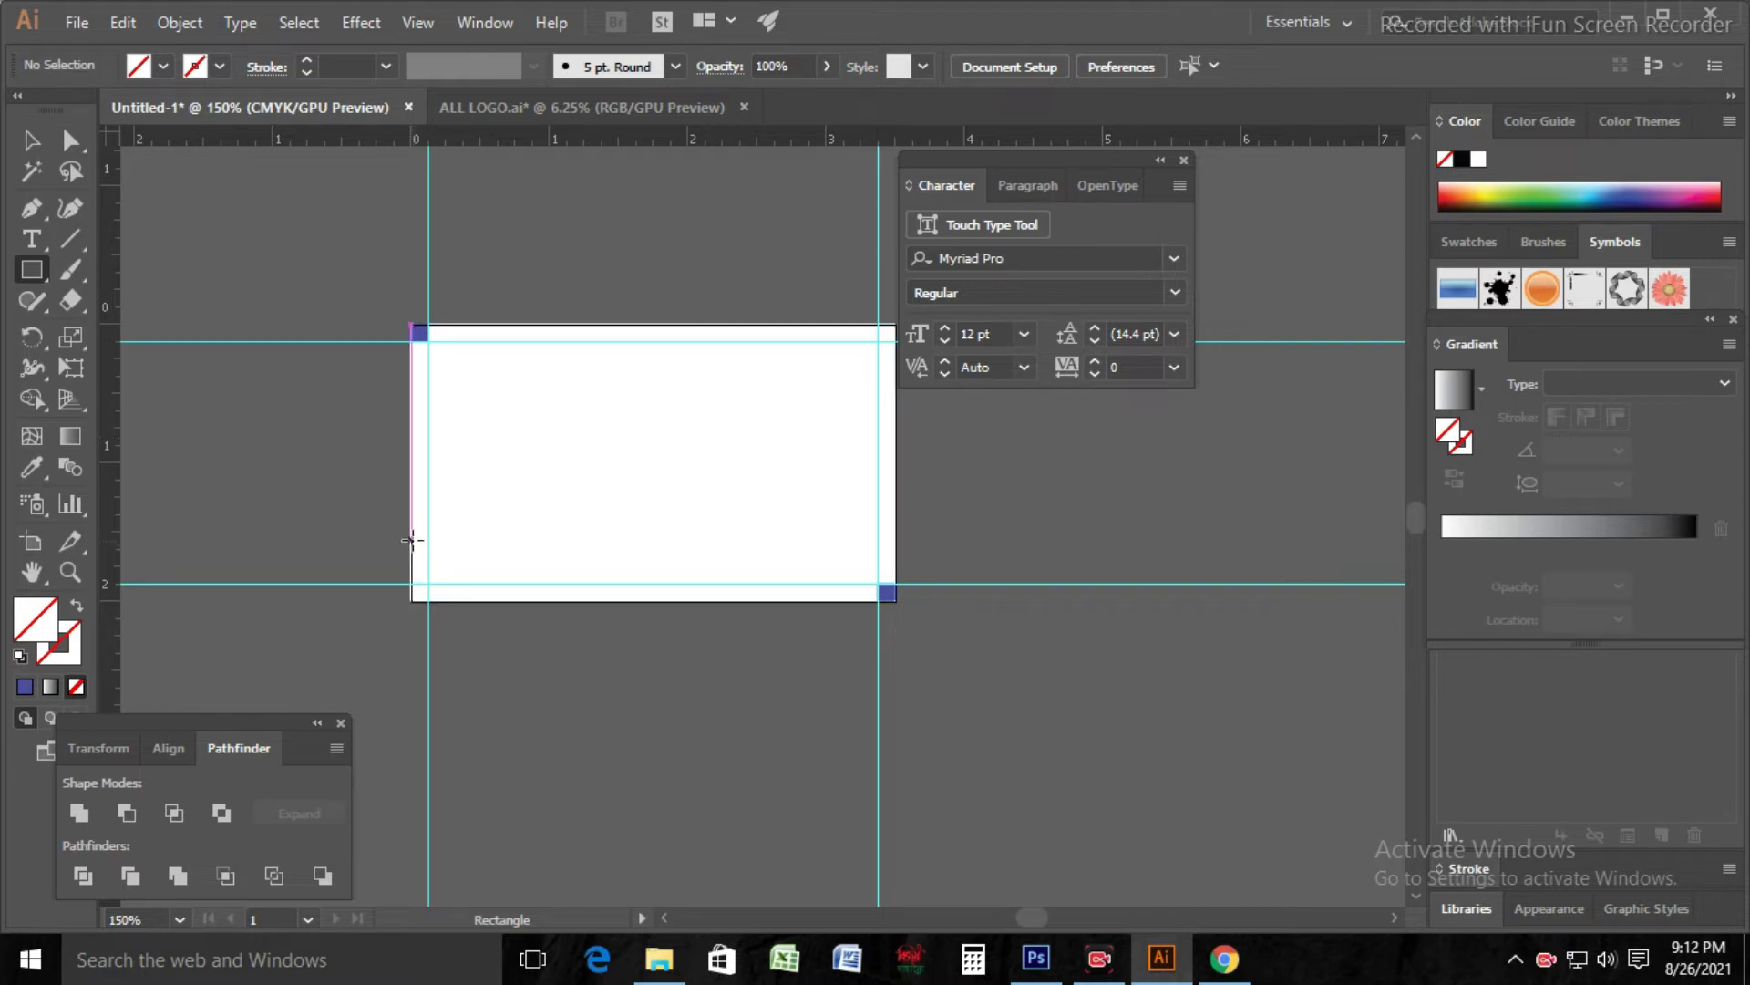
pyautogui.moveTo(411, 534); pyautogui.dragTo(894, 602)
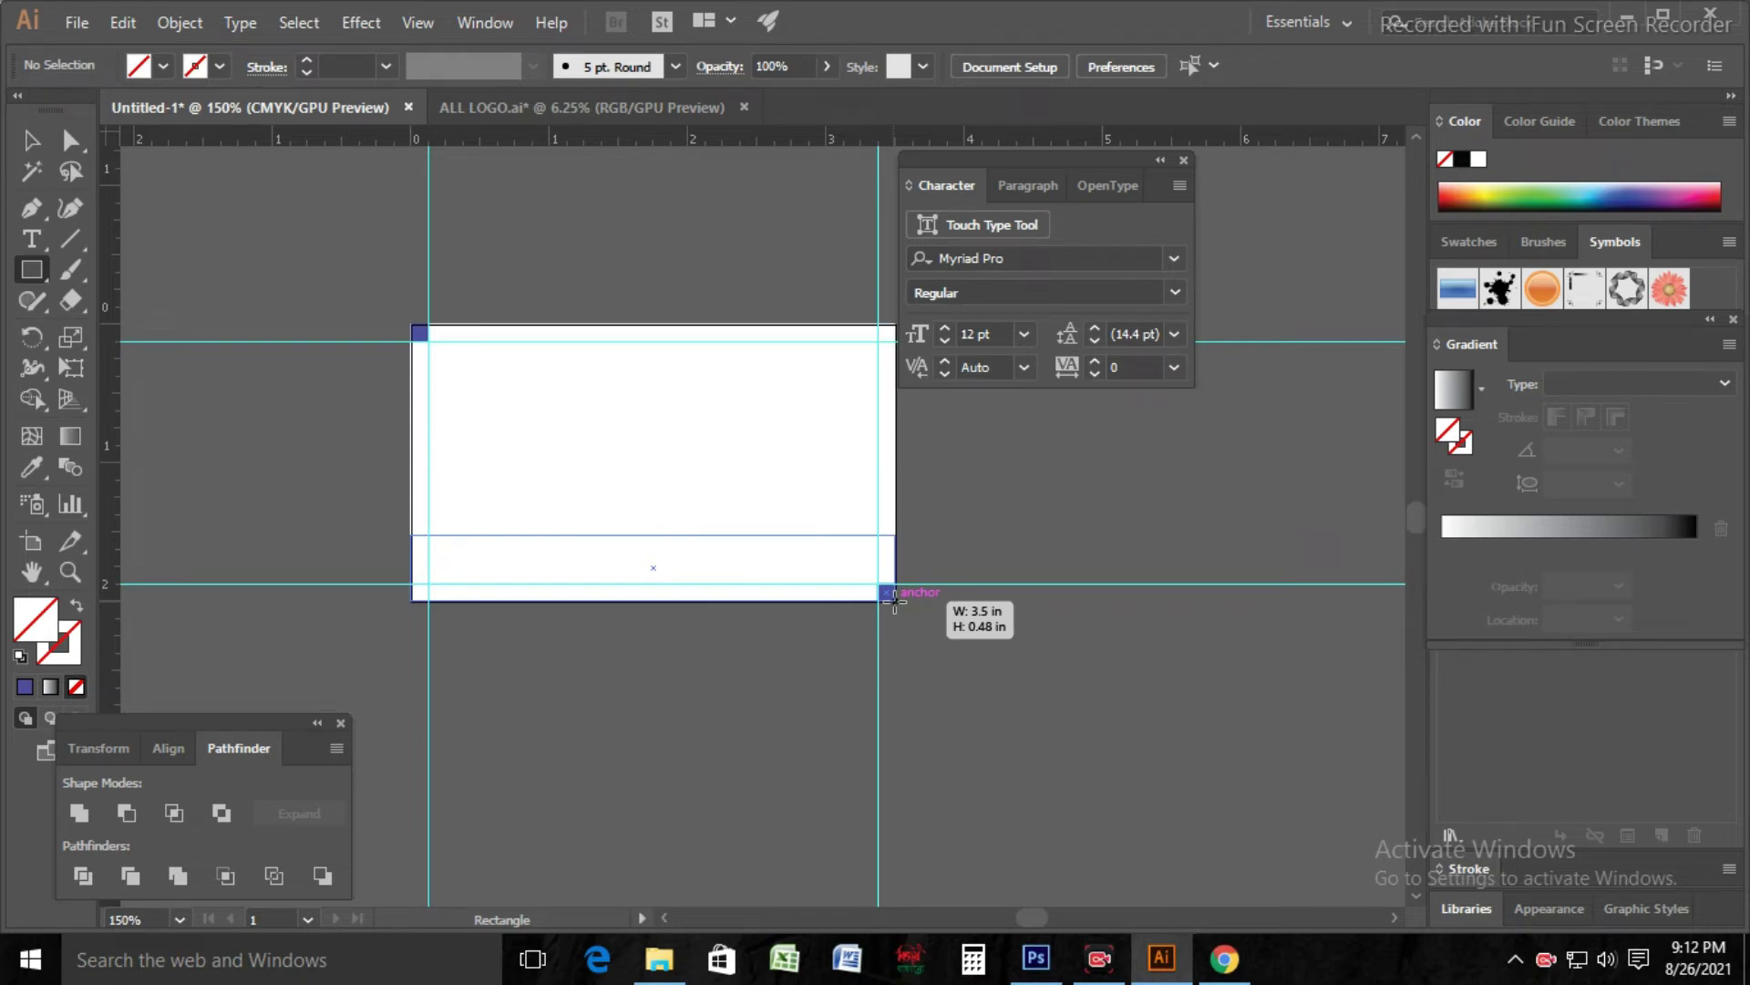
pyautogui.moveTo(895, 602); pyautogui.dragTo(896, 602)
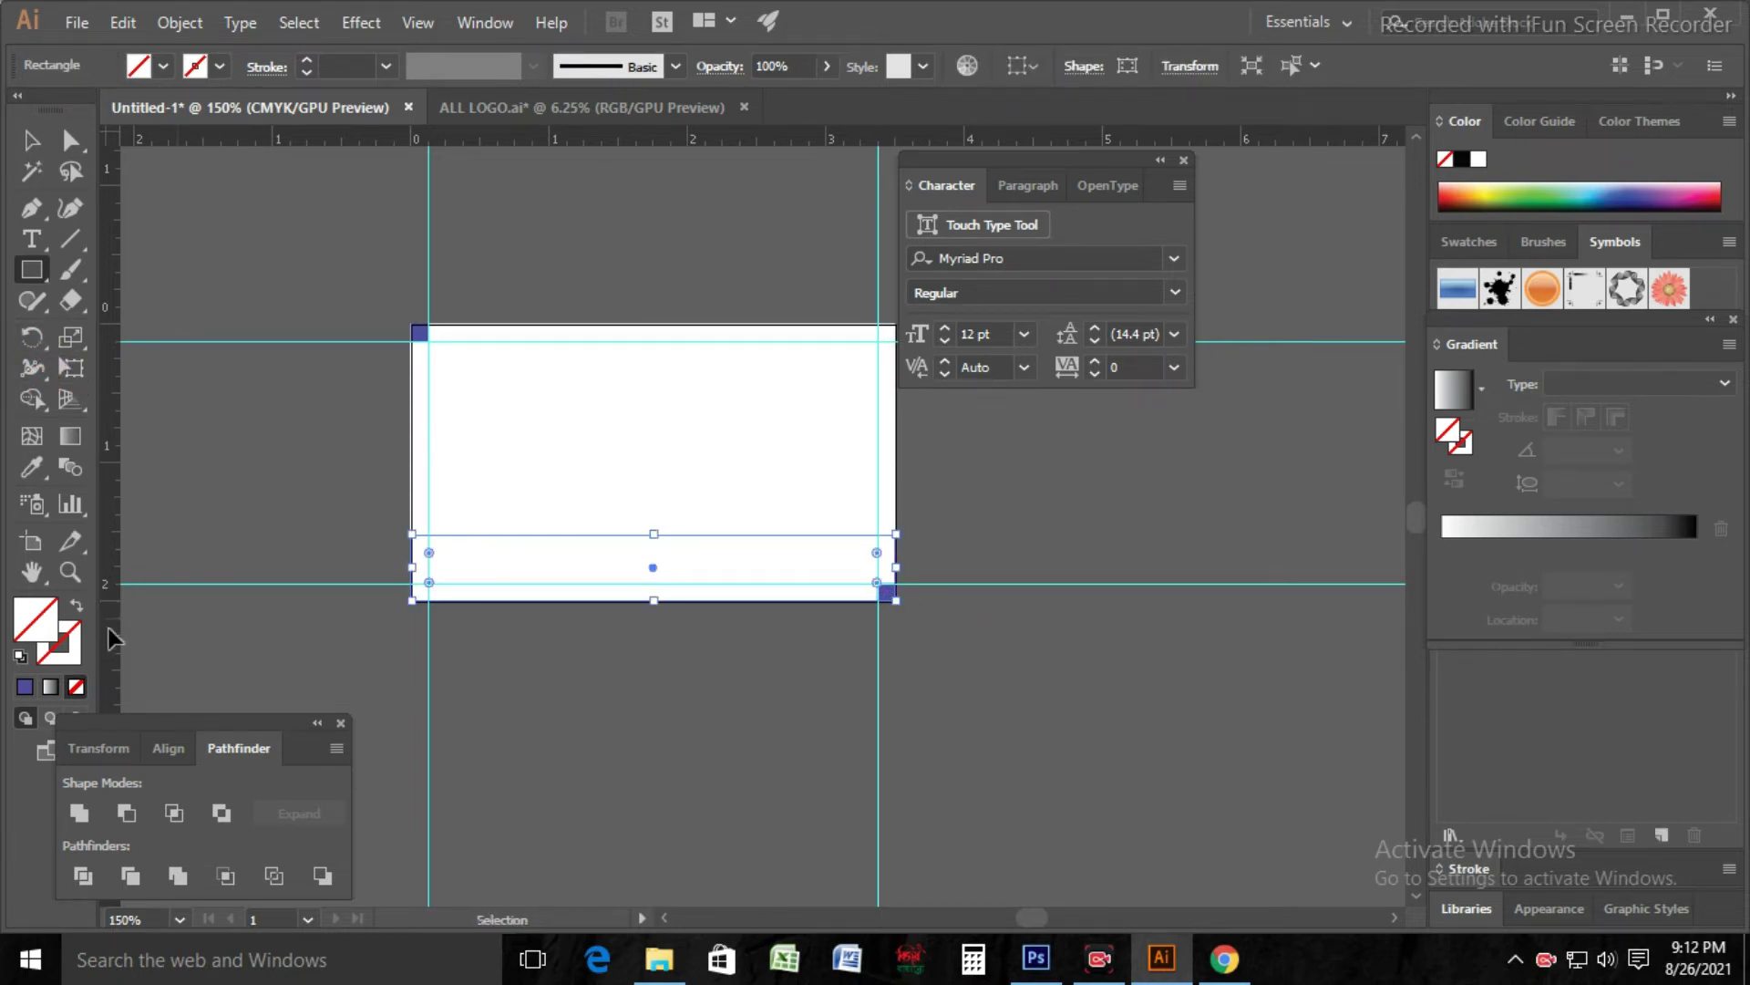
# Step: Deselect the bottom strip and bring the lower-right corner square in front of it
pyautogui.click(31, 140)
pyautogui.click(867, 605)
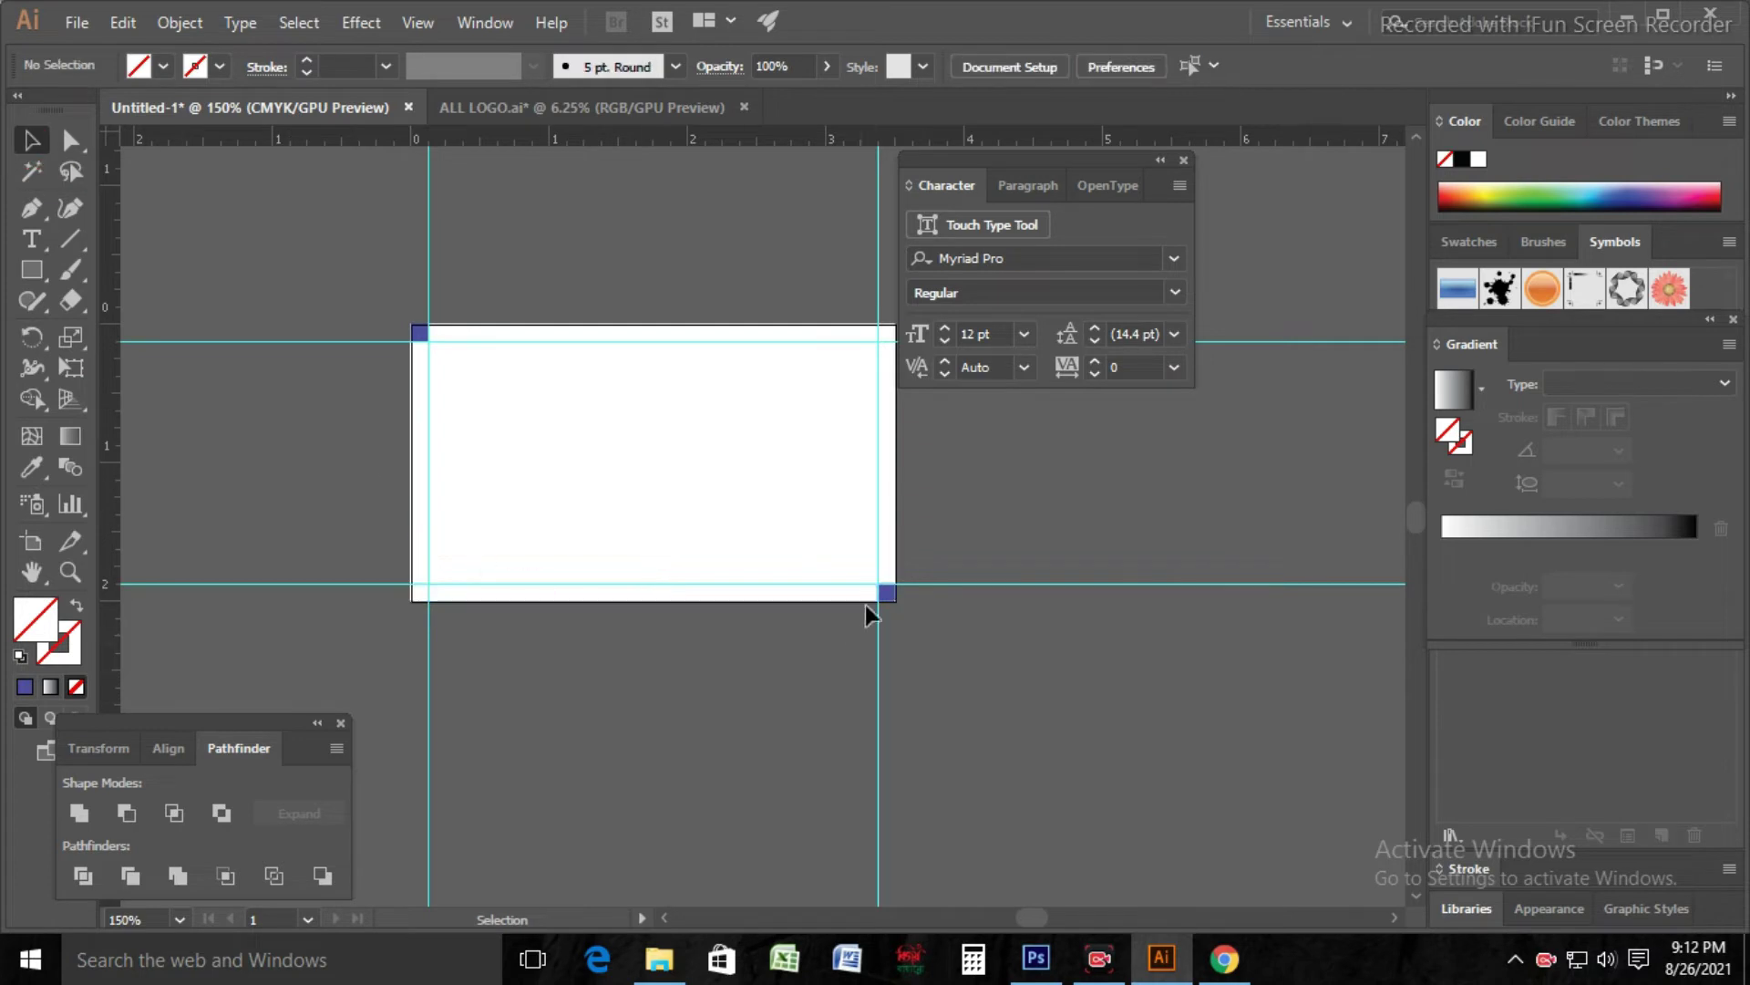
pyautogui.rightClick(888, 597)
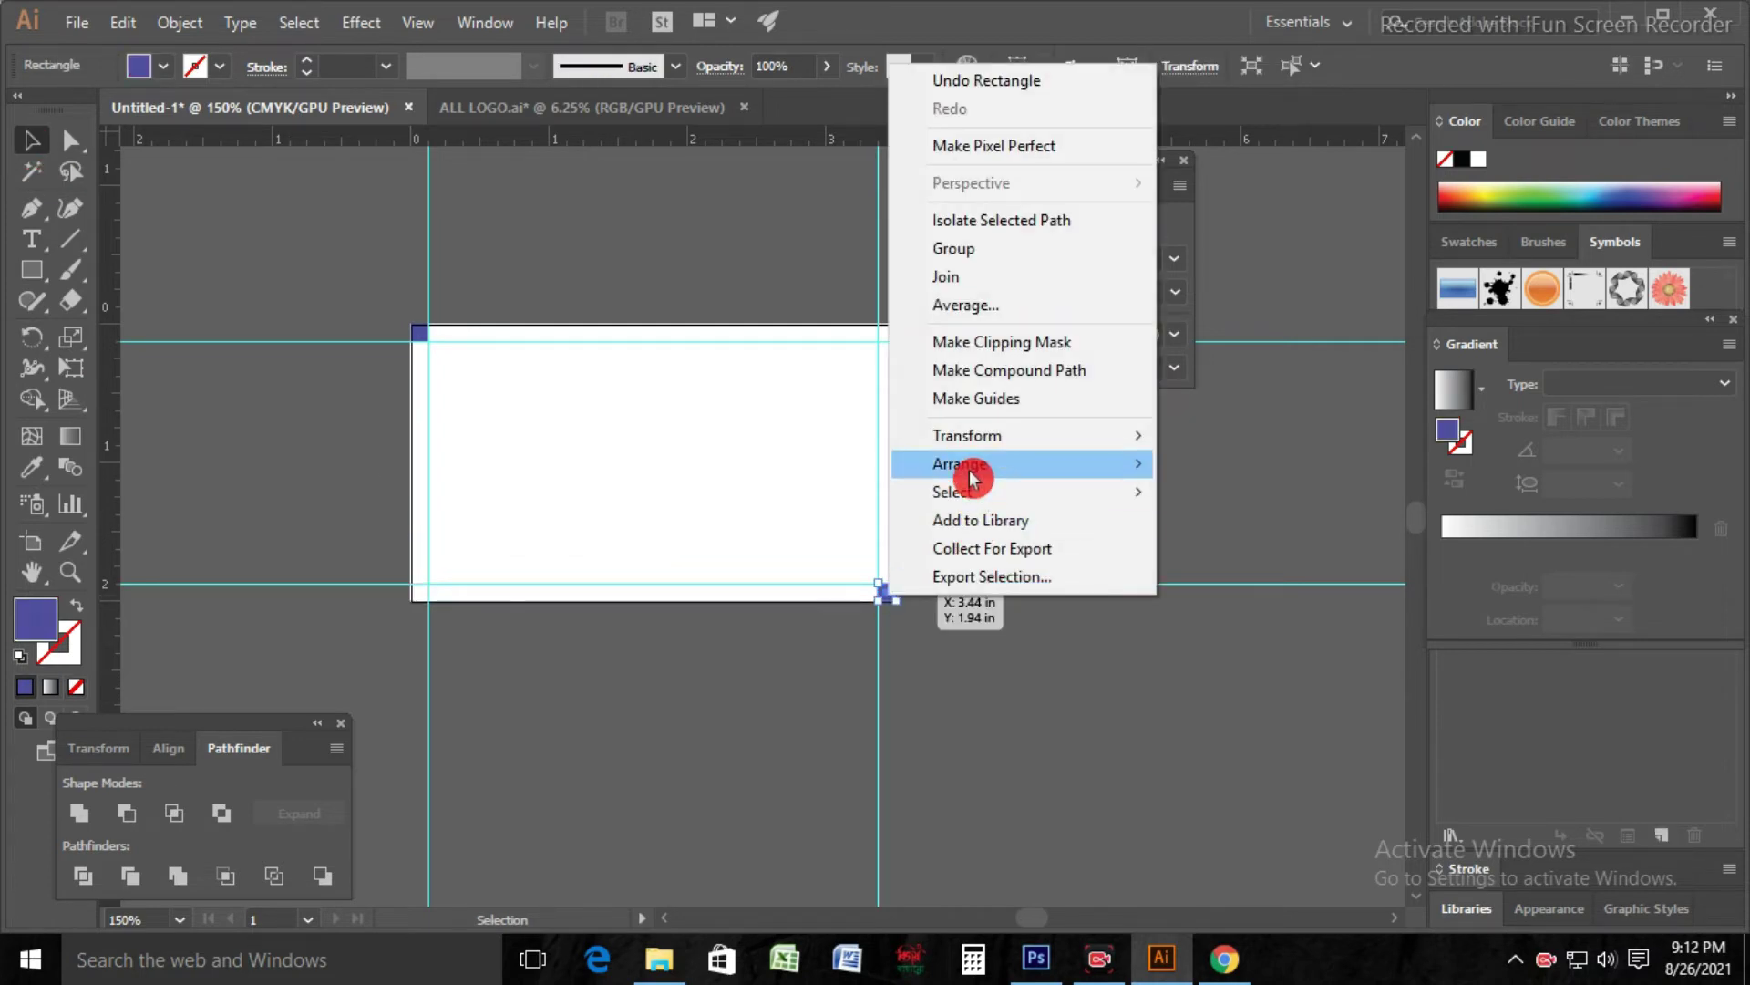
pyautogui.click(1042, 646)
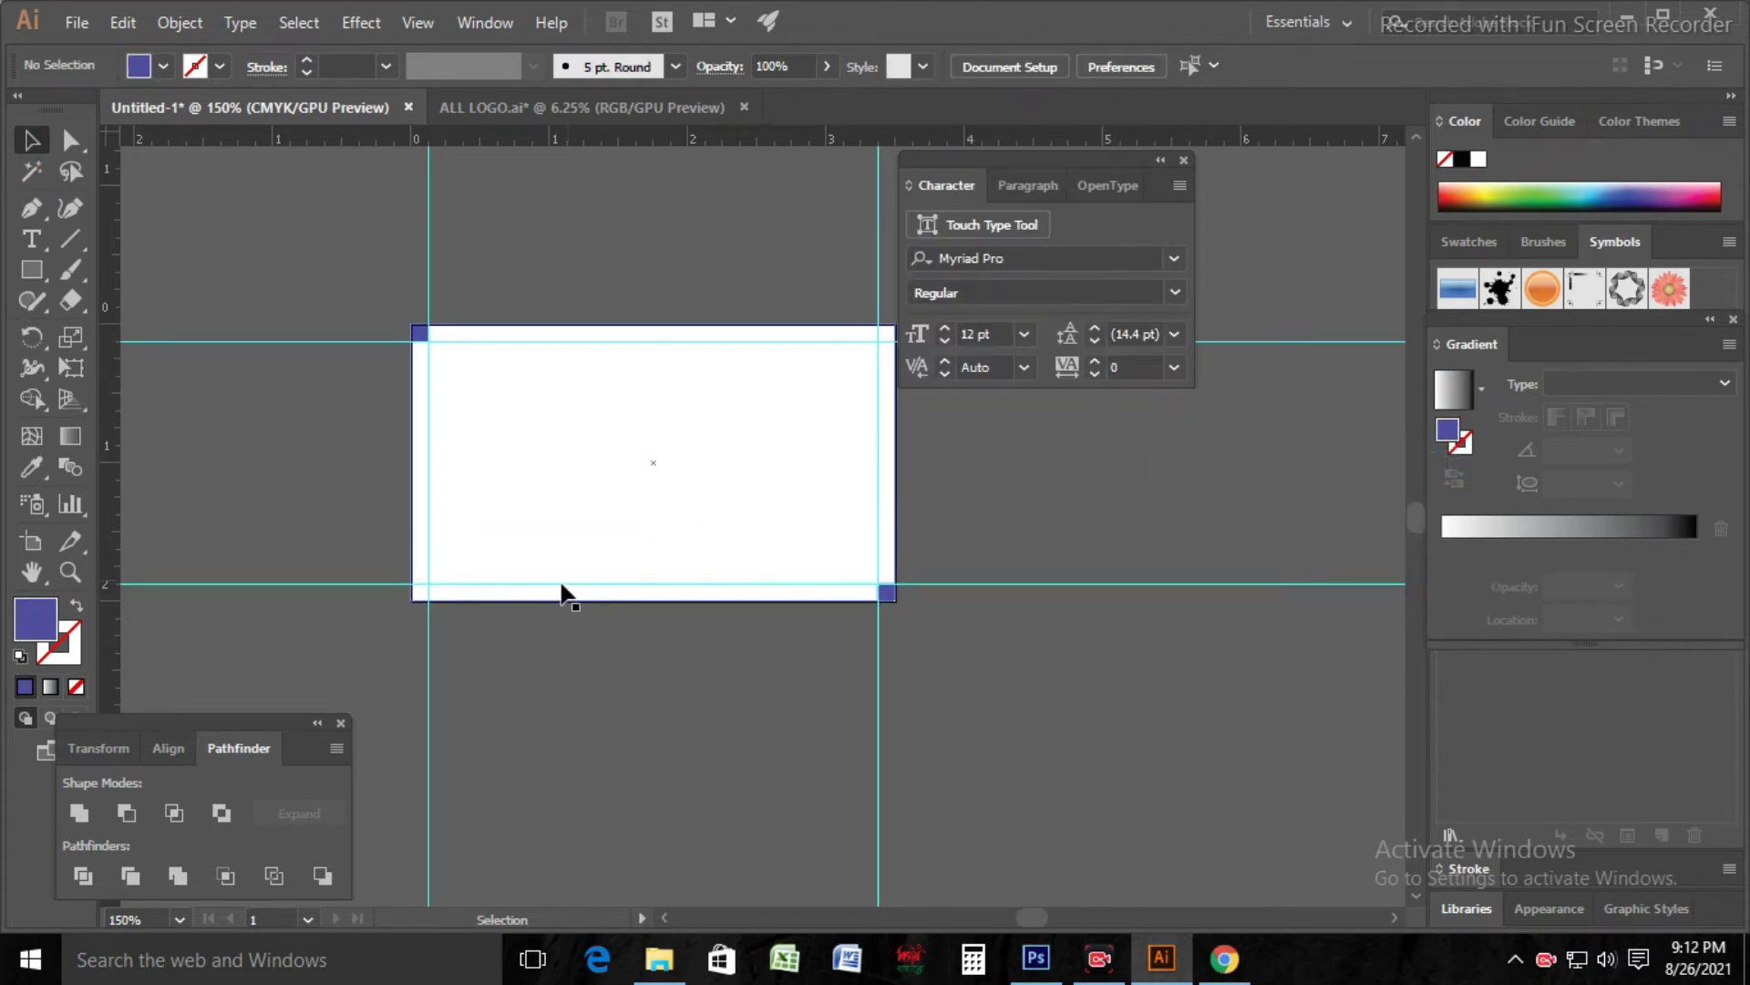
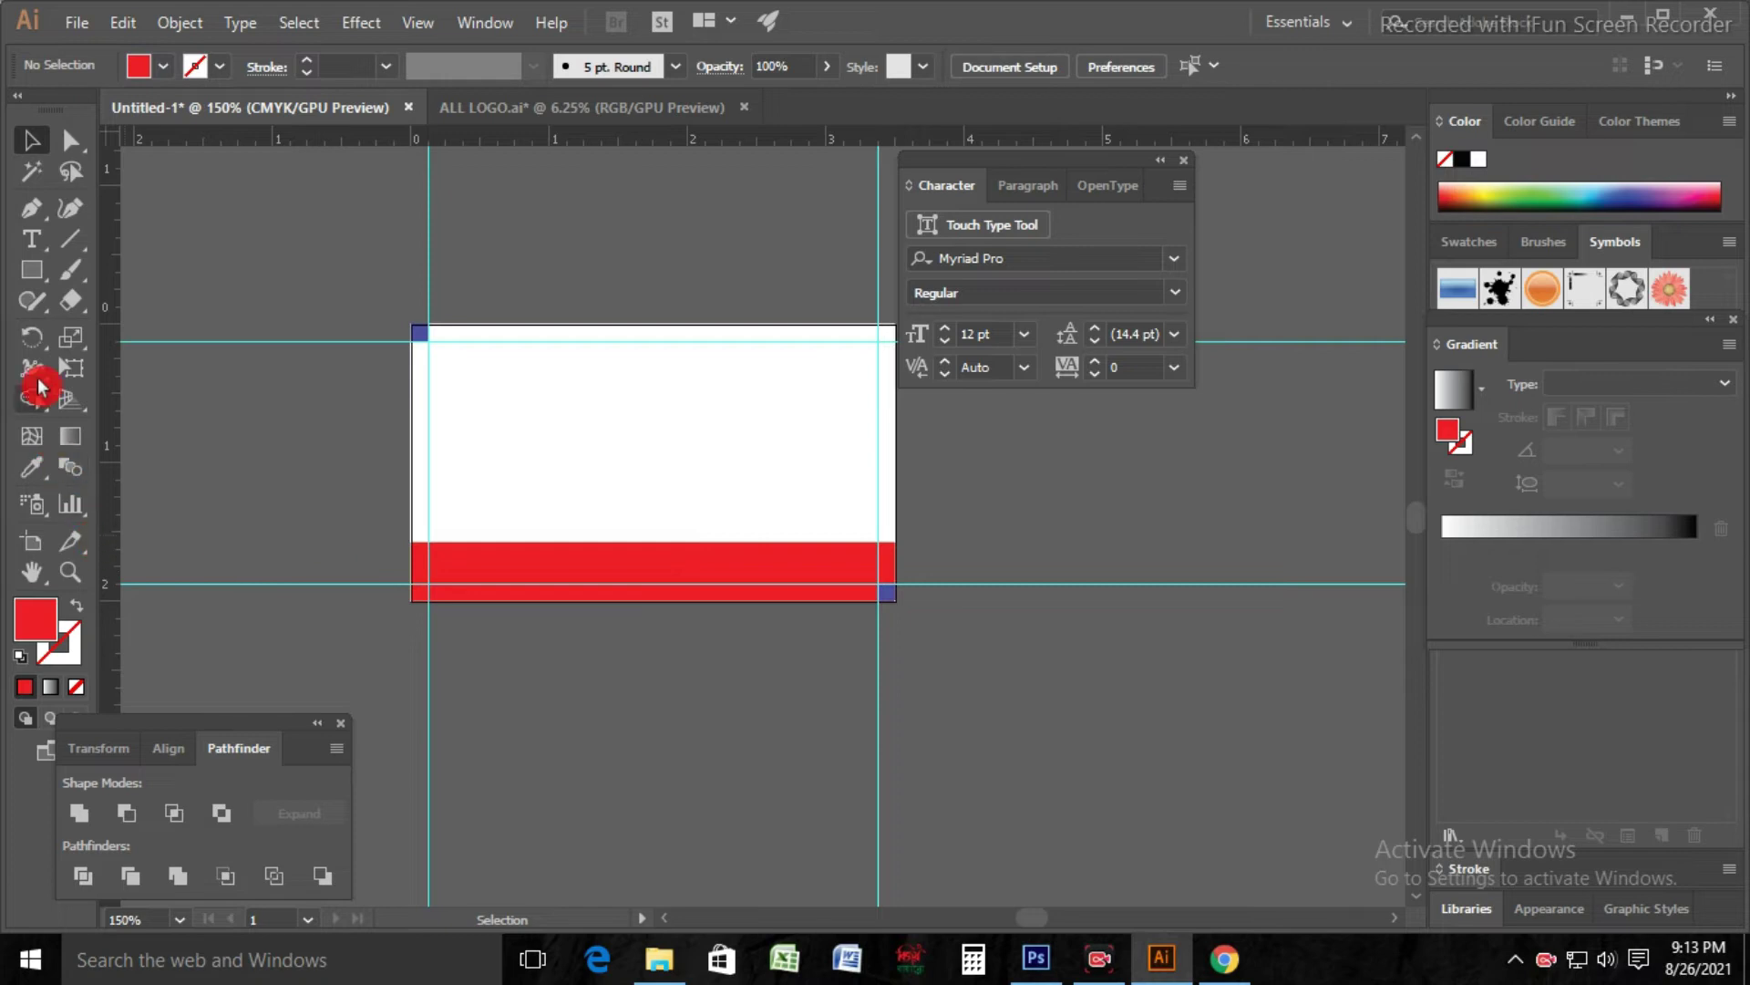
# Step: Draw a small red rectangle on the empty canvas below the card
pyautogui.click(32, 270)
pyautogui.scroll(-1, 538, 730)
pyautogui.moveTo(495, 650); pyautogui.dragTo(527, 684)
# Step: Turn the small red rectangle into a trapezoid with Perspective Distort and place it on the red strip's upper edge
pyautogui.click(76, 398)
pyautogui.click(71, 372)
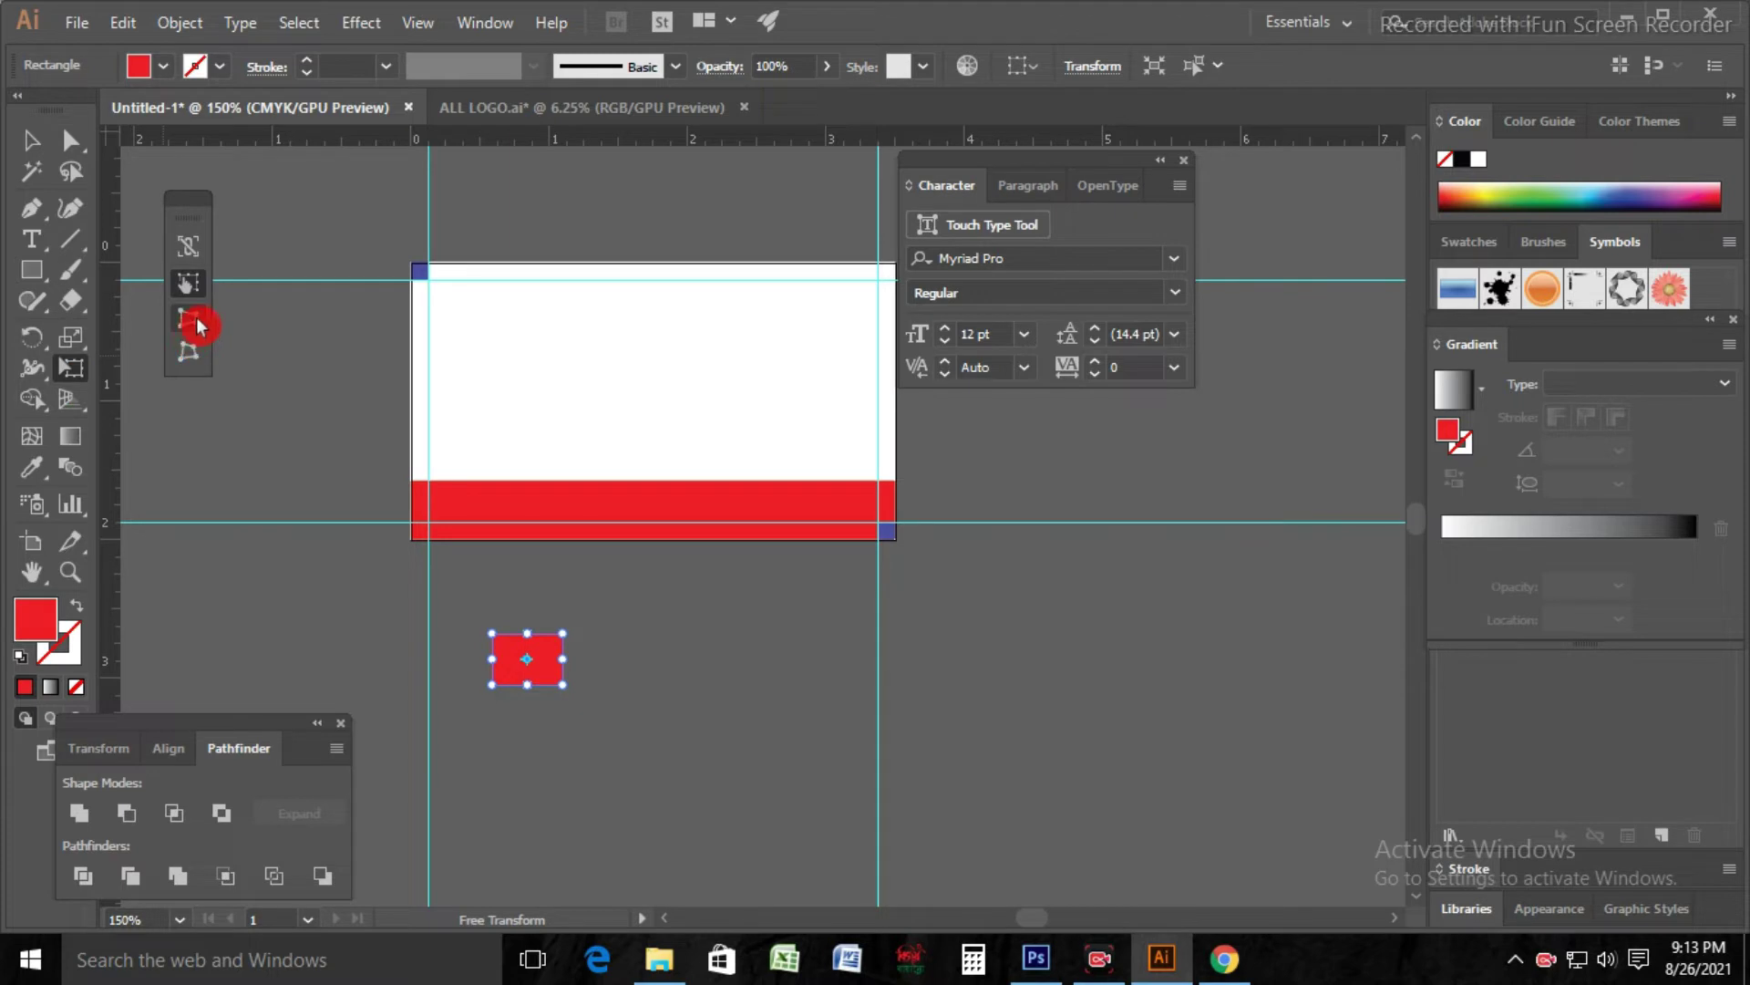
pyautogui.click(189, 317)
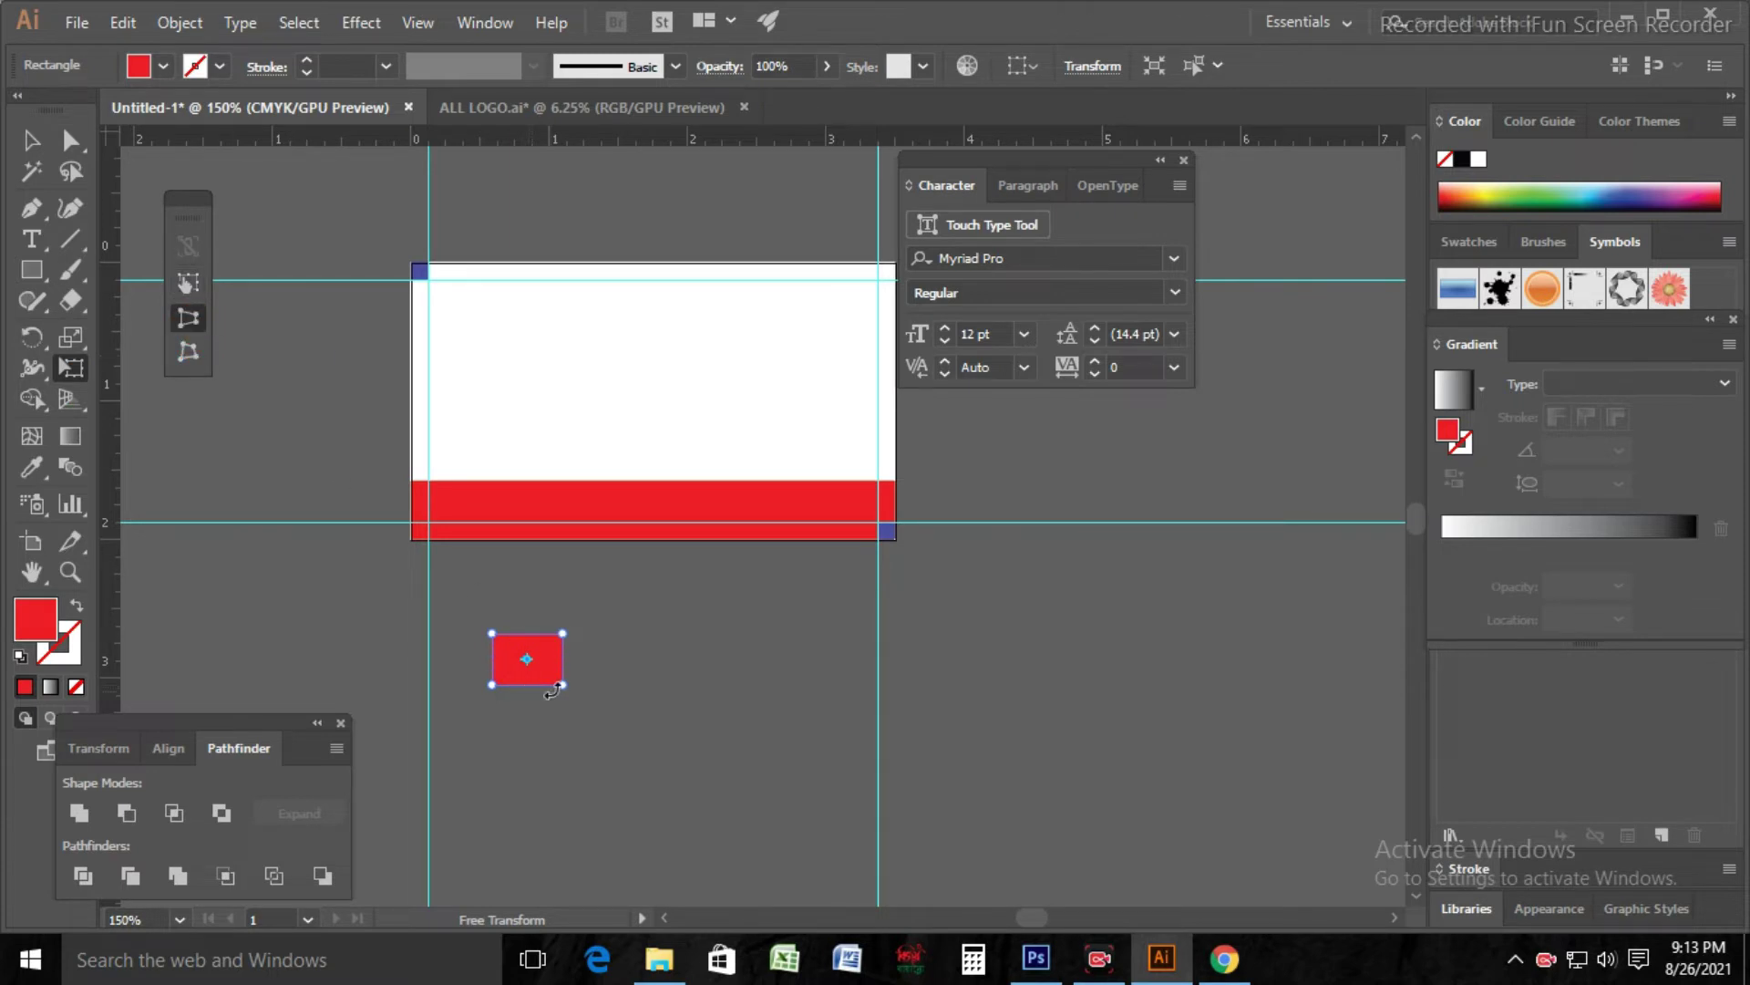
pyautogui.moveTo(562, 684); pyautogui.dragTo(533, 450)
pyautogui.press('v')
pyautogui.click(599, 605)
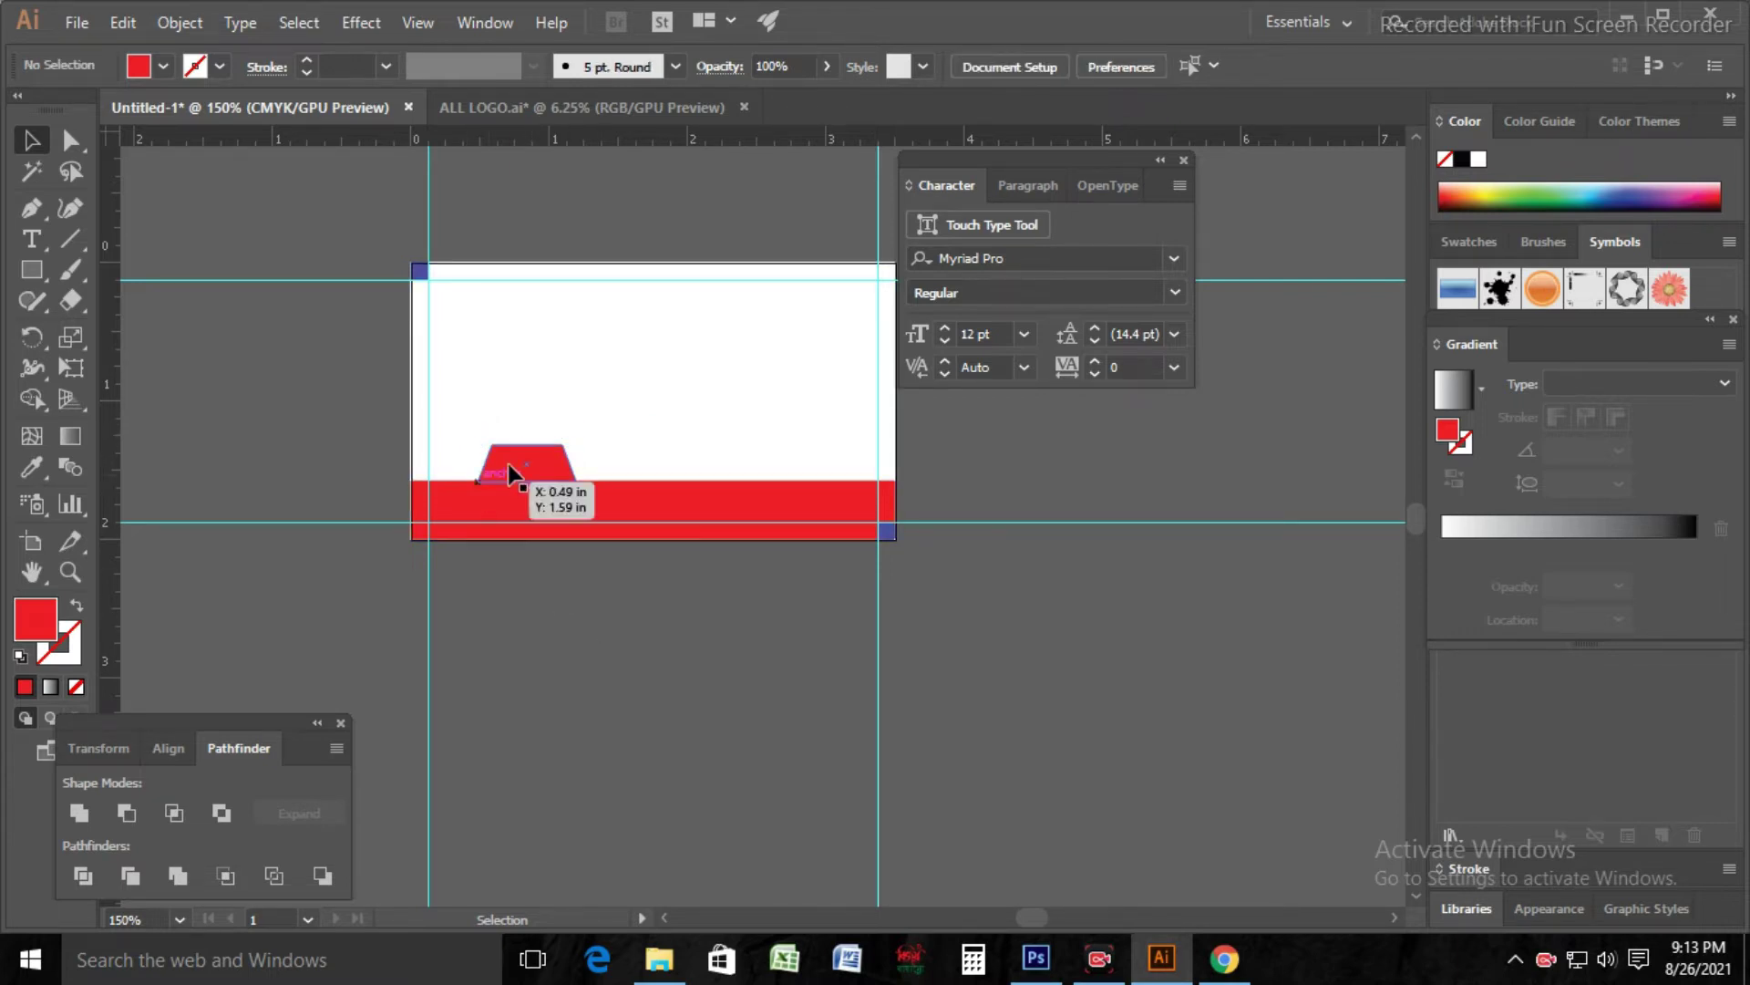
# Step: Draw a narrow triangle with the Pen tool along the trapezoid's left slanted side
pyautogui.click(37, 240)
pyautogui.click(31, 209)
pyautogui.moveTo(493, 453)
pyautogui.mouseDown()
pyautogui.moveTo(467, 484)
pyautogui.moveTo(488, 461)
pyautogui.mouseUp()
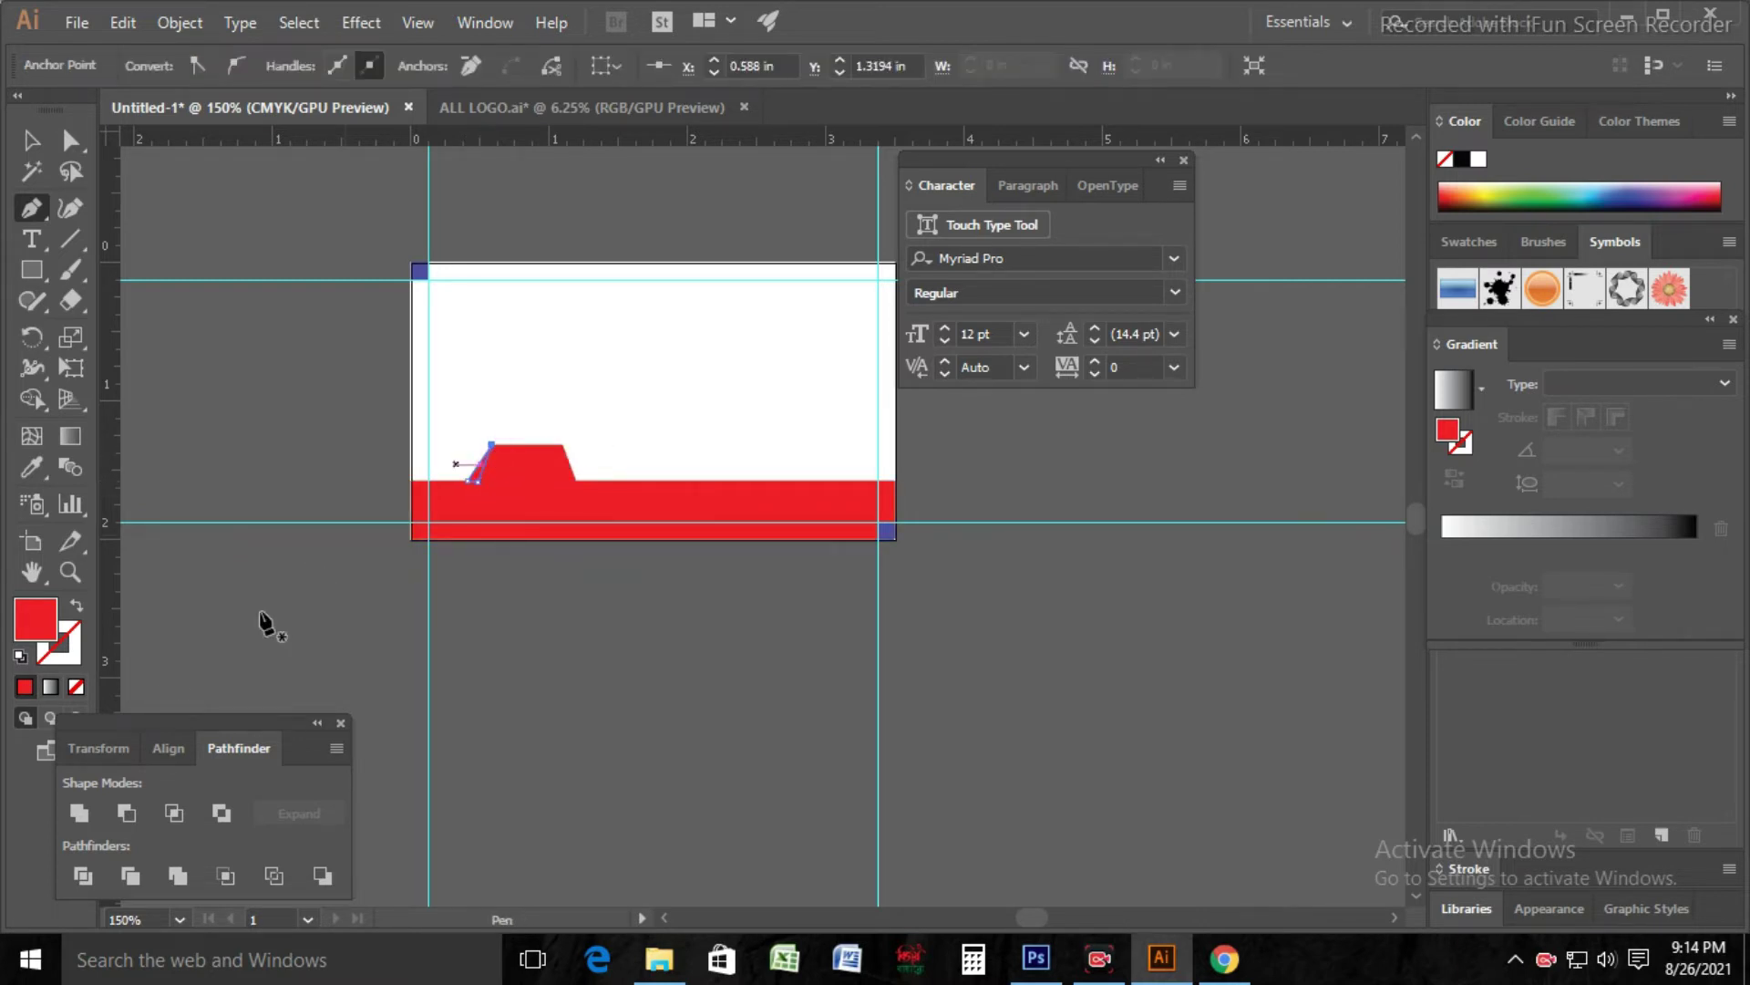
# Step: Fill the triangle beside the trapezoid with dark red #890E0E
pyautogui.doubleClick(25, 625)
pyautogui.click(313, 587)
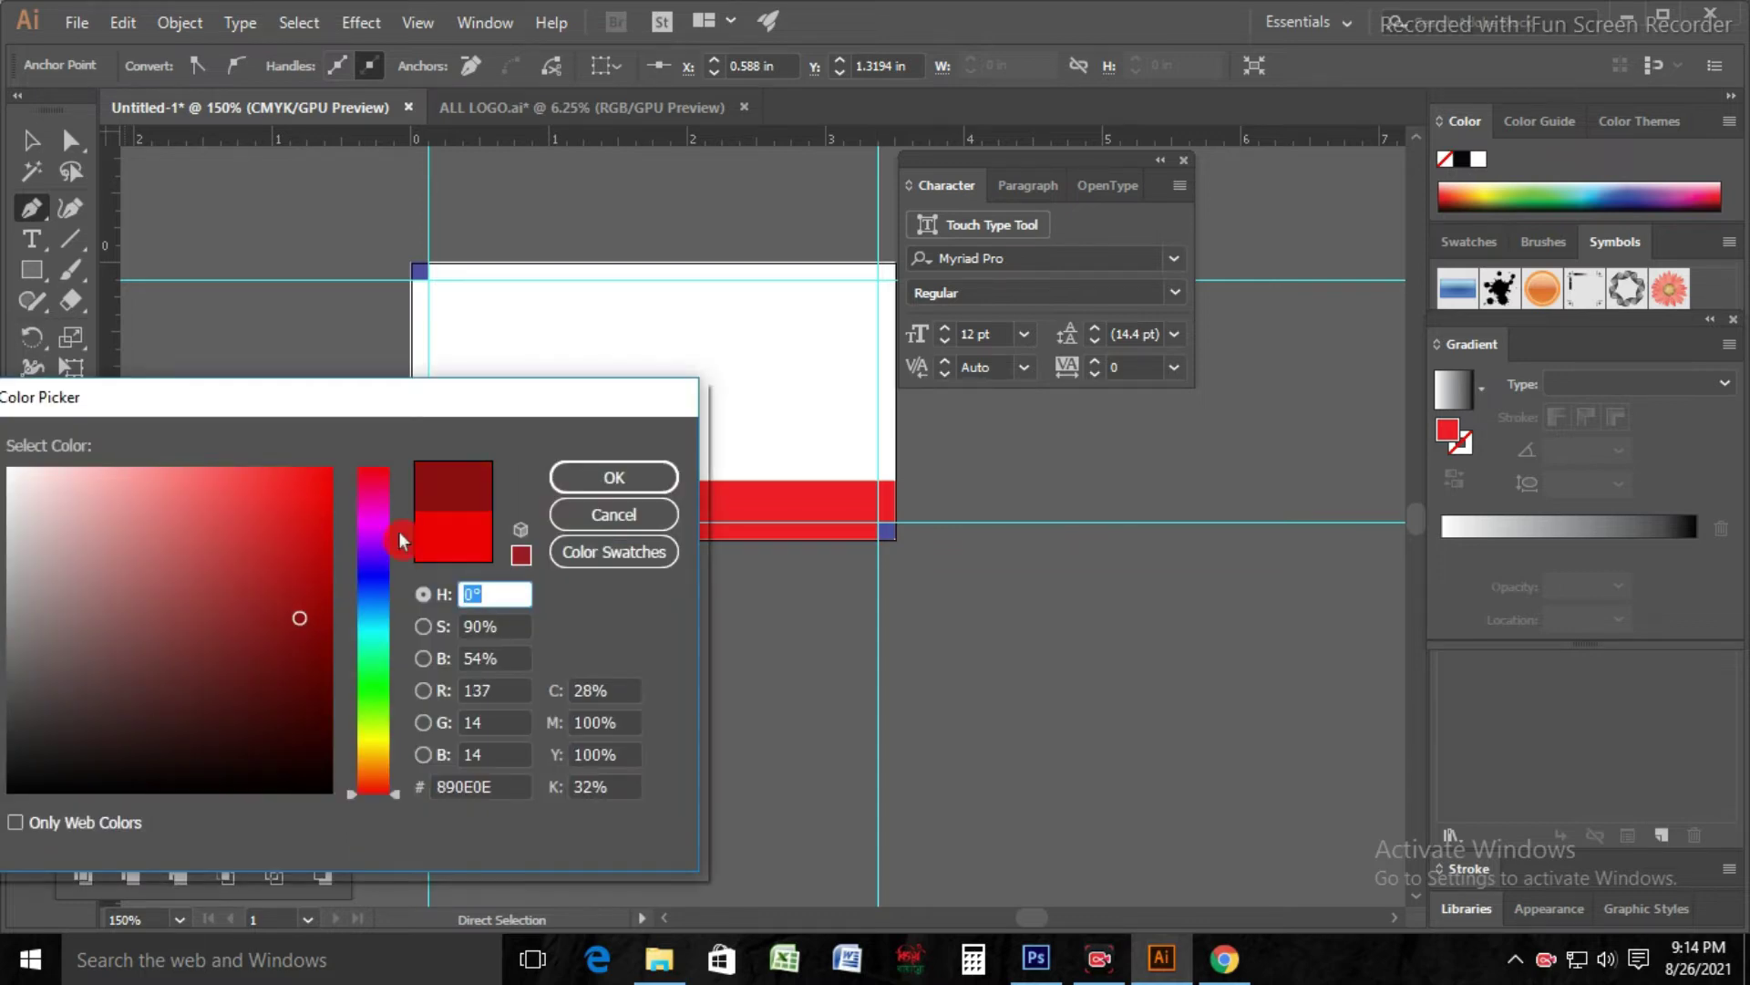
pyautogui.click(613, 476)
pyautogui.click(26, 155)
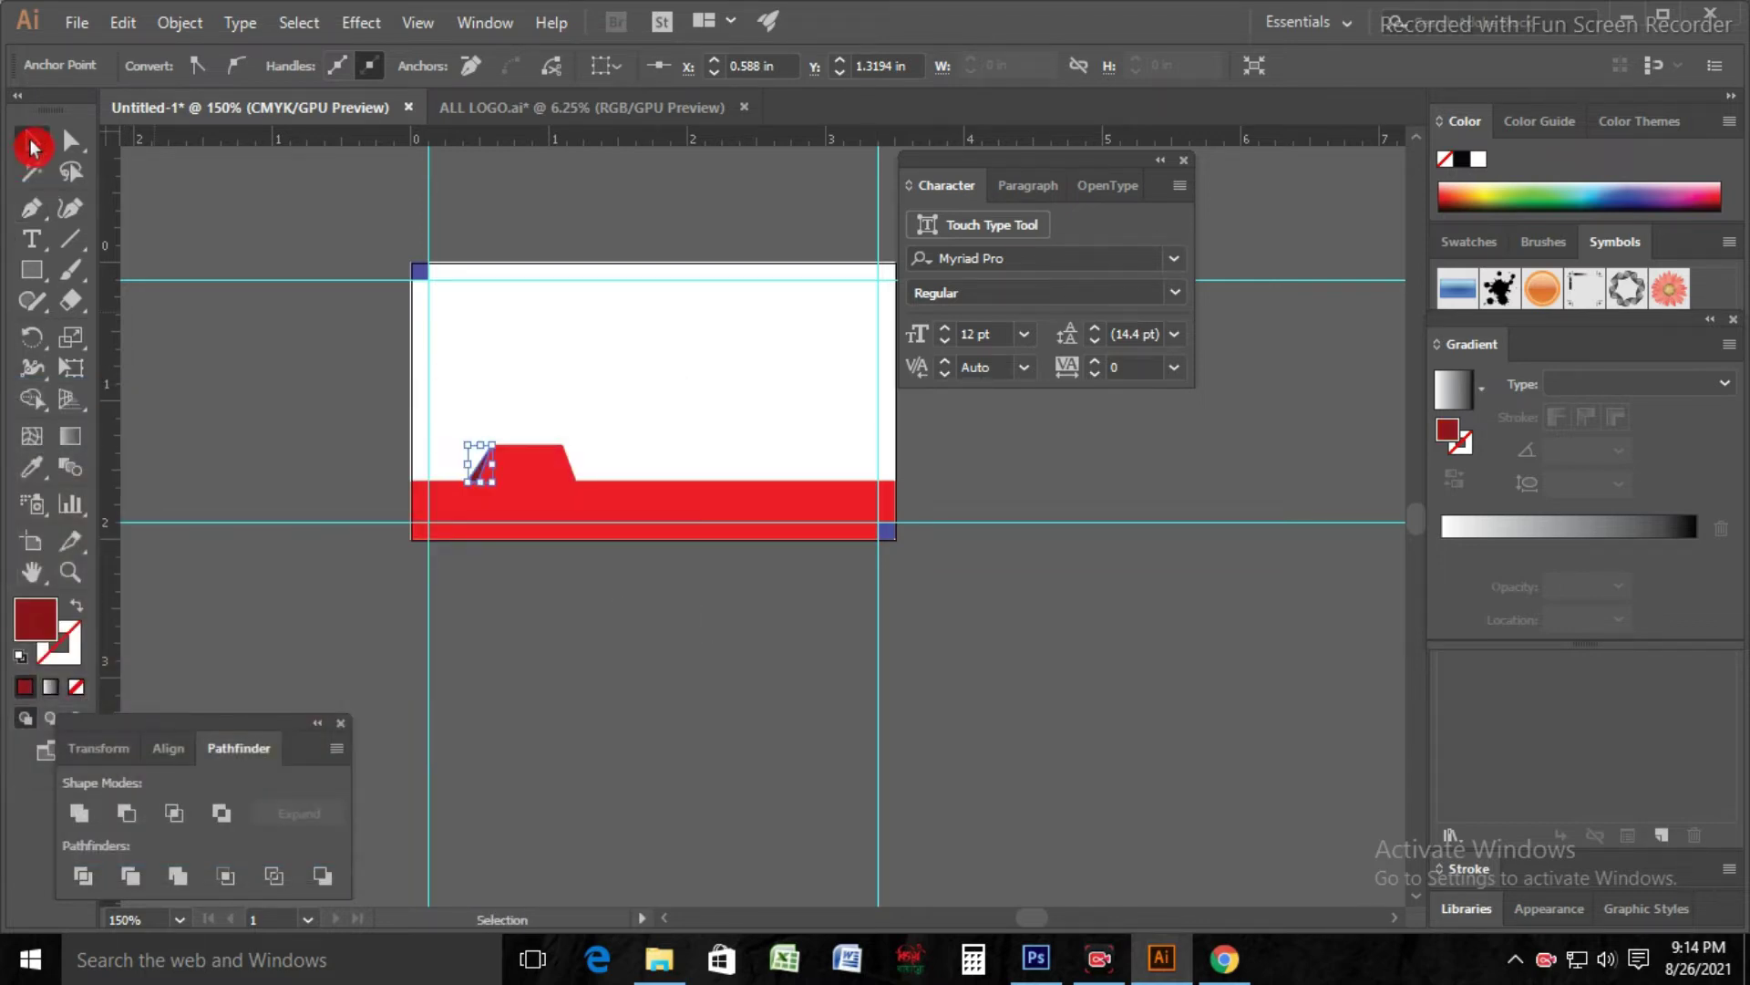
# Step: Try to make a reflected copy of the dark red triangle about the vertical axis
pyautogui.moveTo(35, 341); pyautogui.dragTo(68, 364)
pyautogui.doubleClick(37, 344)
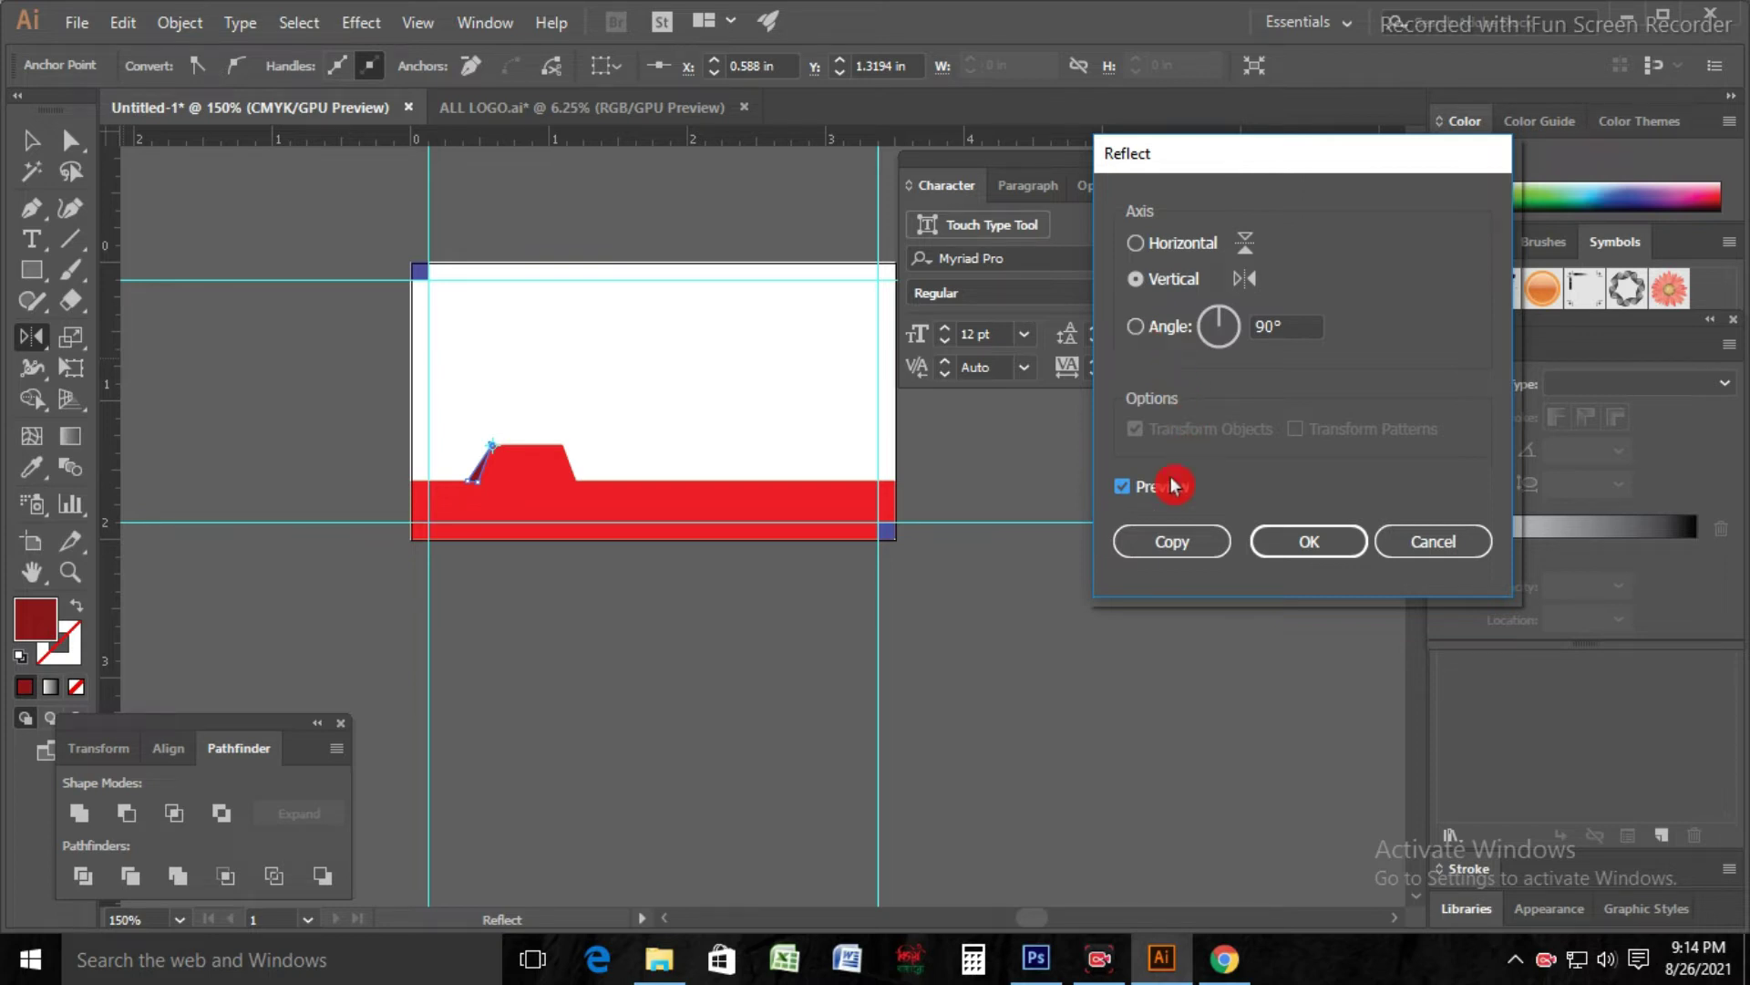
pyautogui.click(1173, 541)
pyautogui.click(30, 148)
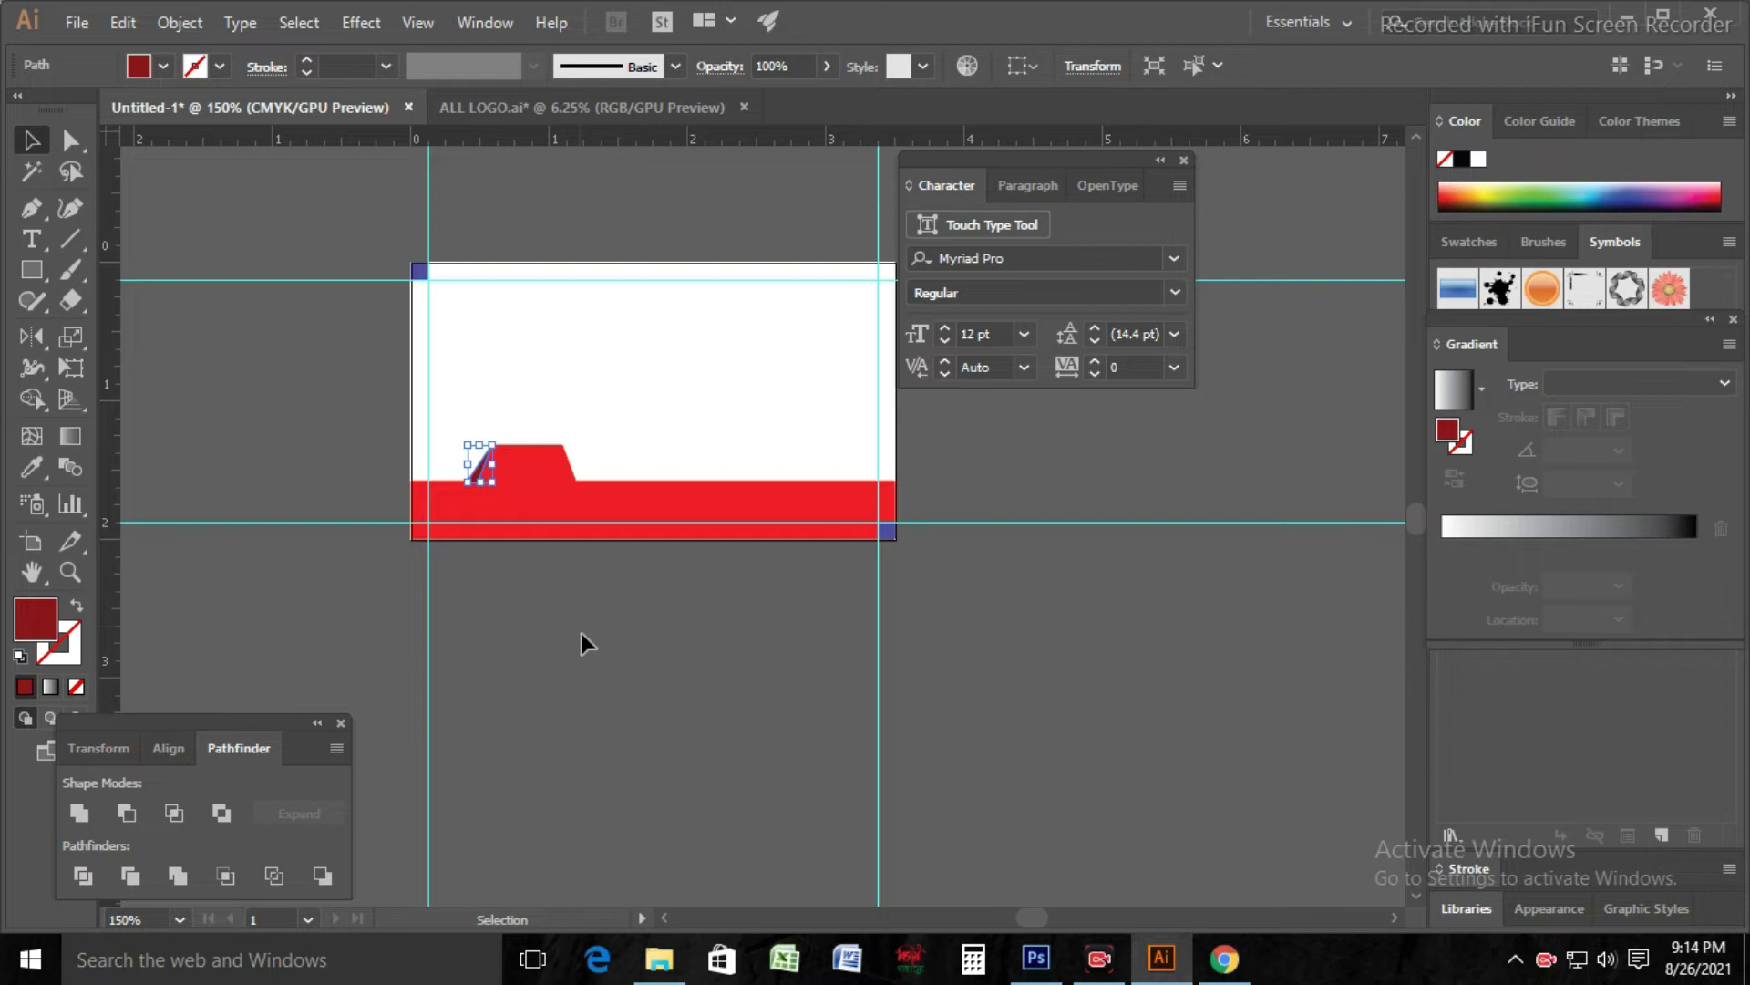
pyautogui.click(33, 440)
pyautogui.click(538, 465)
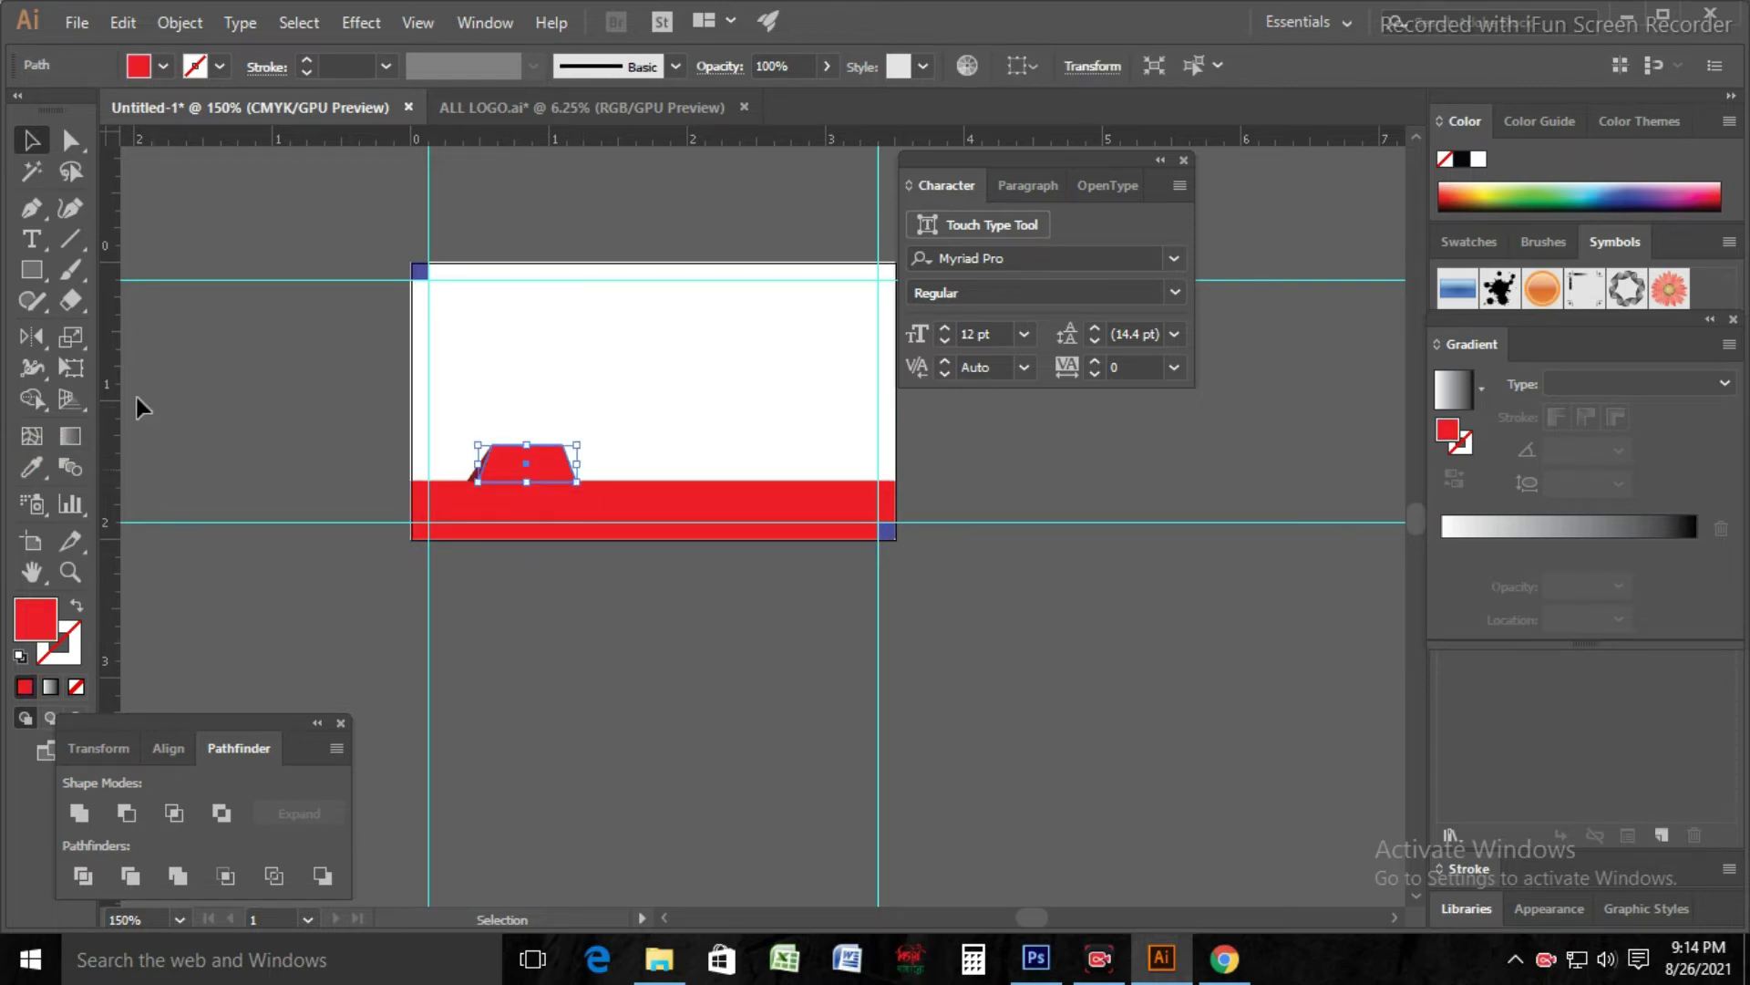
pyautogui.click(246, 510)
# Step: Draw a narrow triangle with the Pen tool along the trapezoid's right slanted side
pyautogui.click(31, 208)
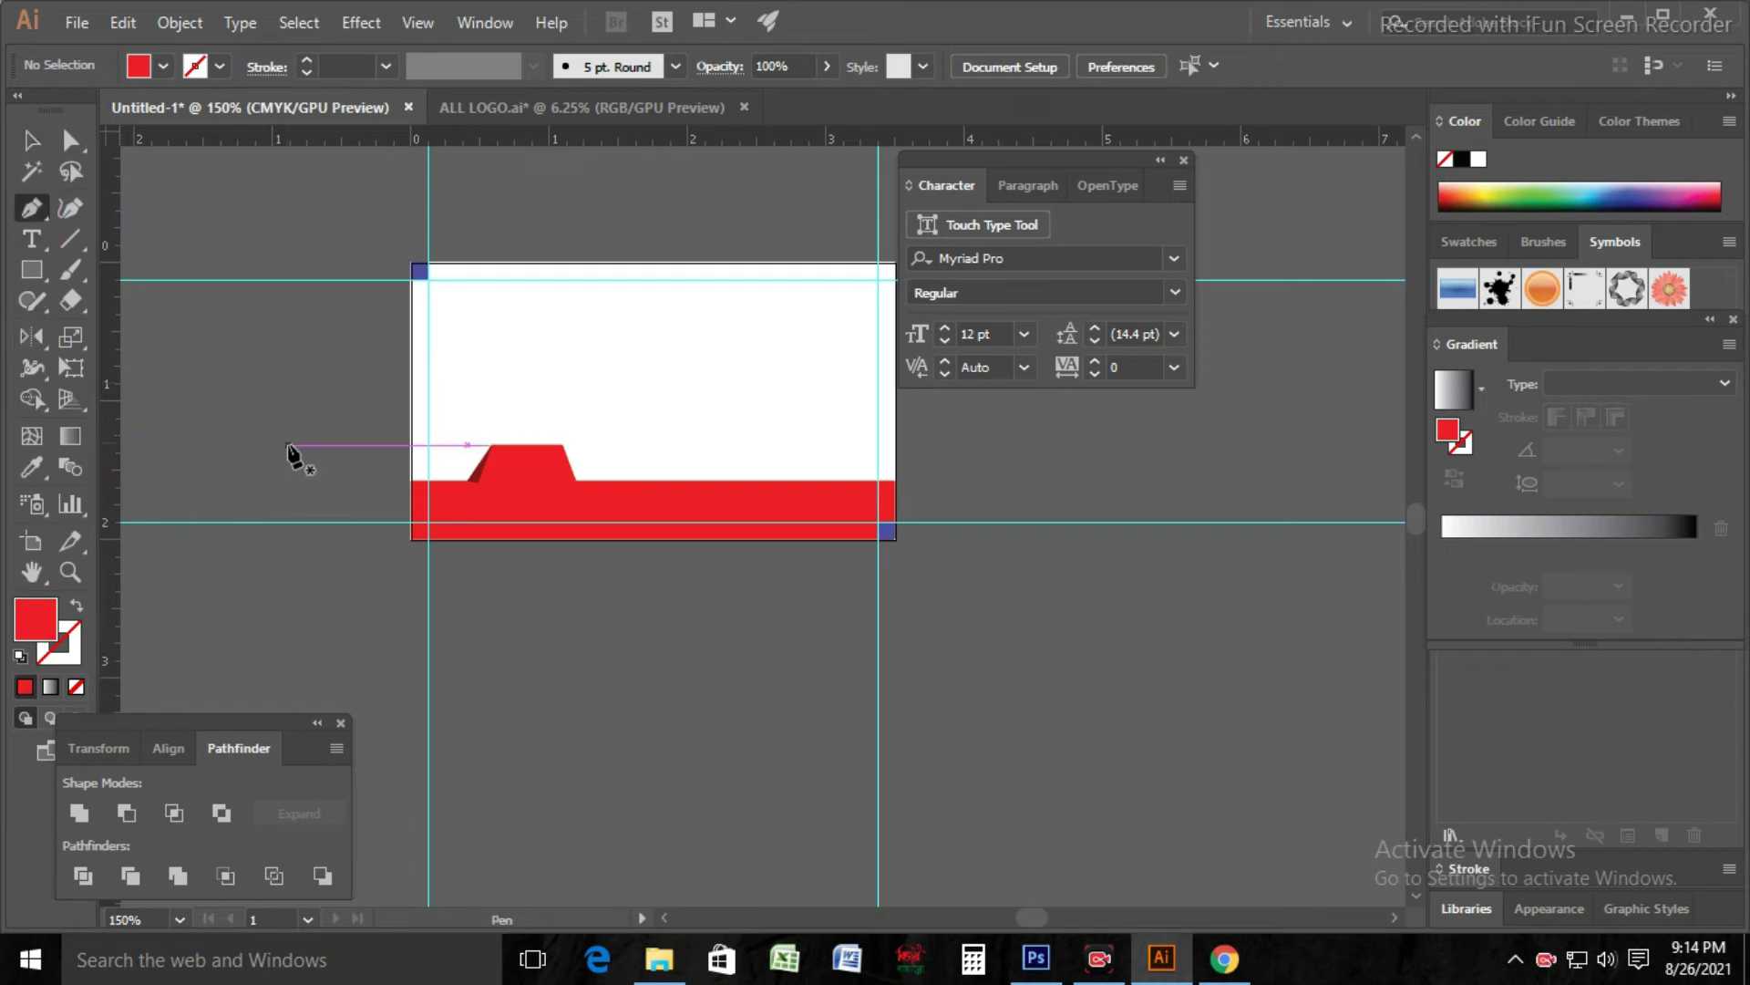
pyautogui.hotkey('ctrl', '+')
pyautogui.hotkey('ctrl', '+')
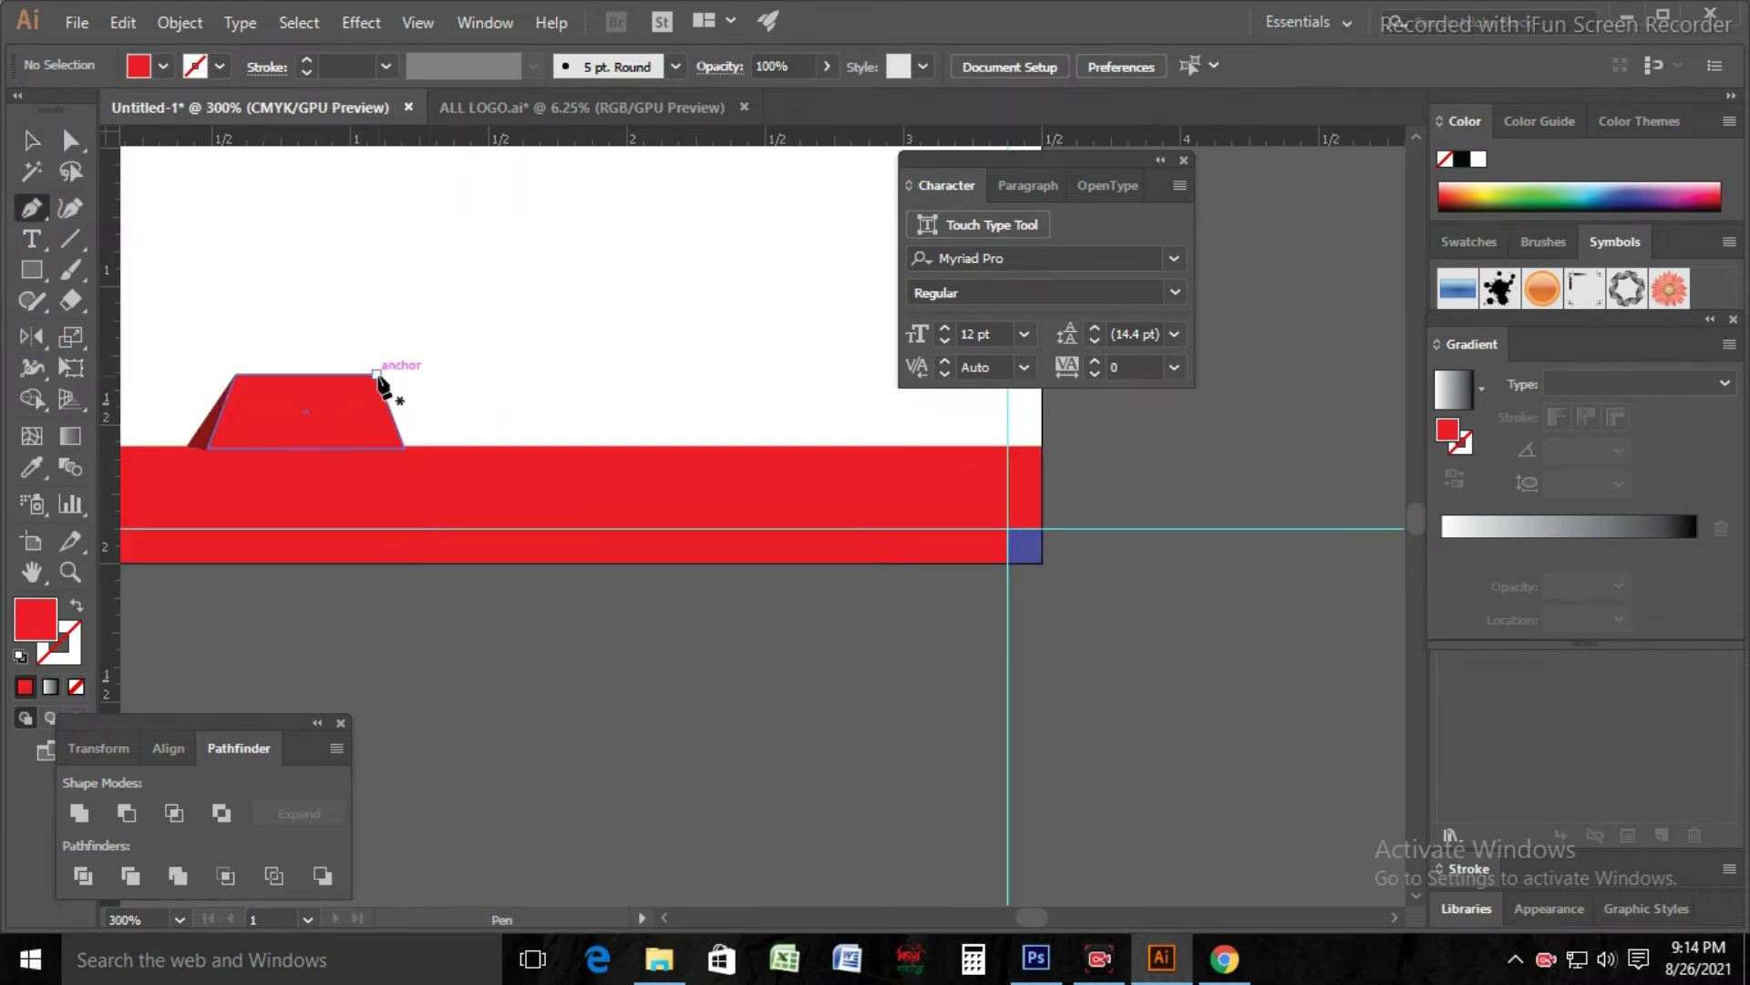
pyautogui.click(377, 373)
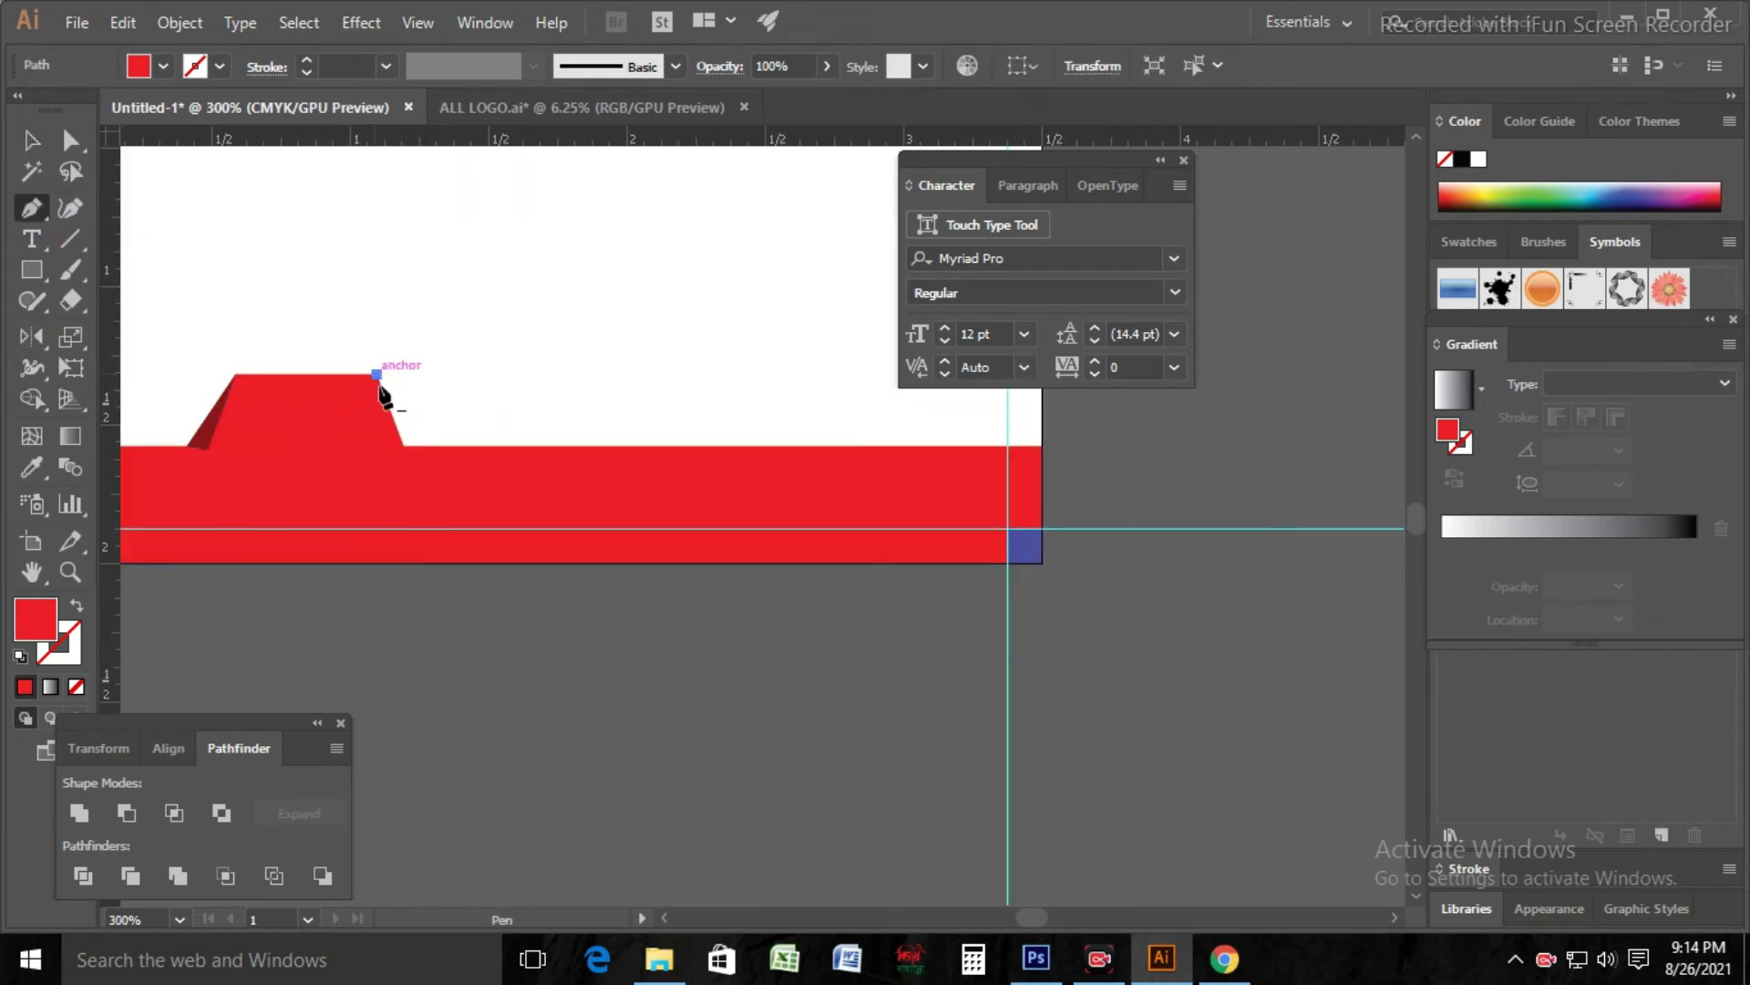
pyautogui.click(405, 448)
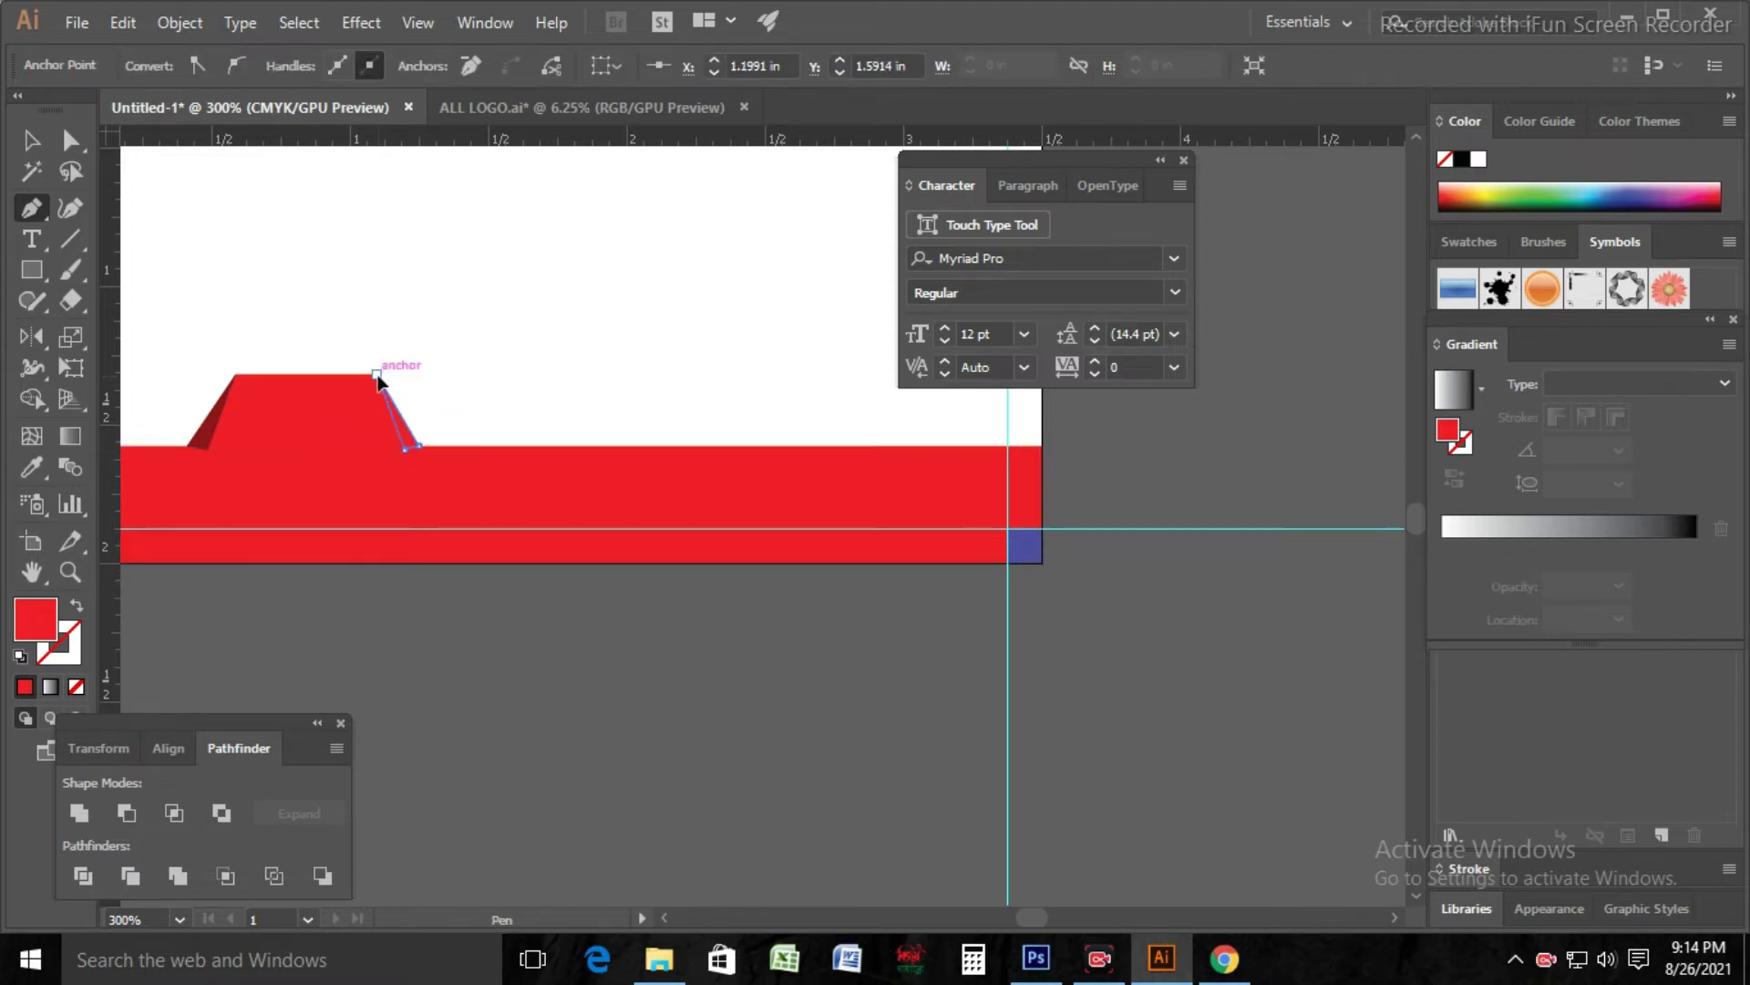
# Step: Fill the triangle on the trapezoid's right side with the same dark red as the left triangle using the Eyedropper
pyautogui.click(32, 144)
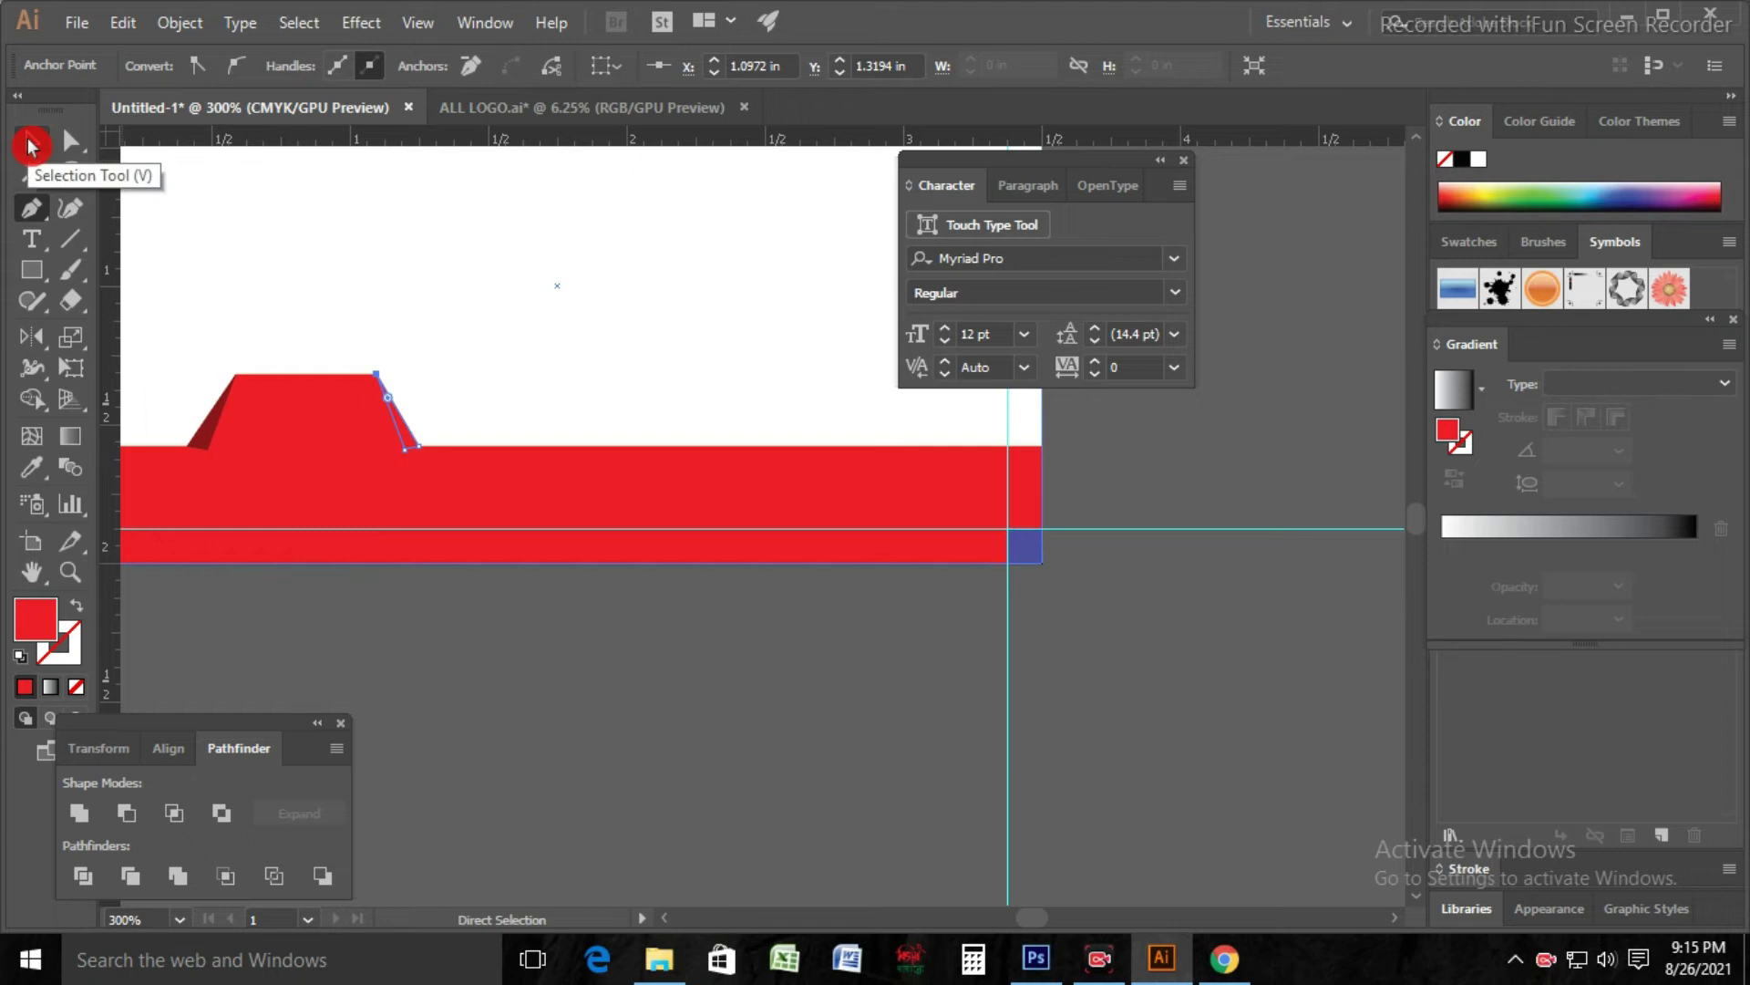
pyautogui.click(35, 466)
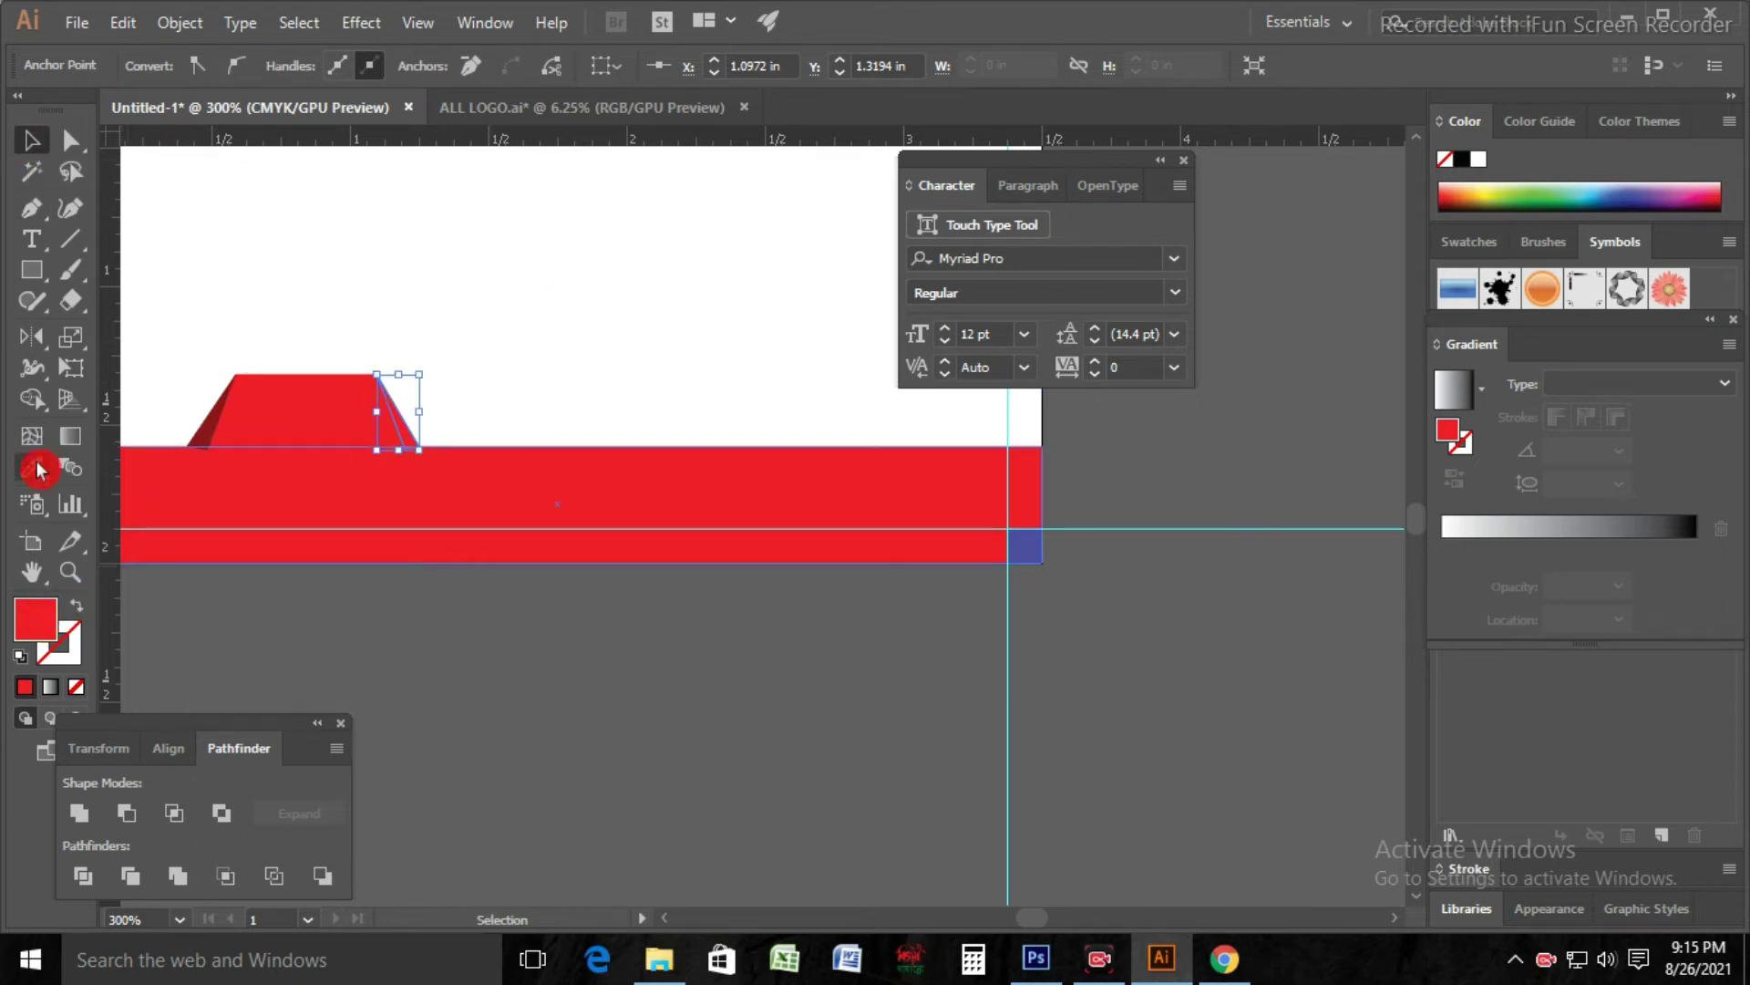
pyautogui.click(200, 414)
pyautogui.press('v')
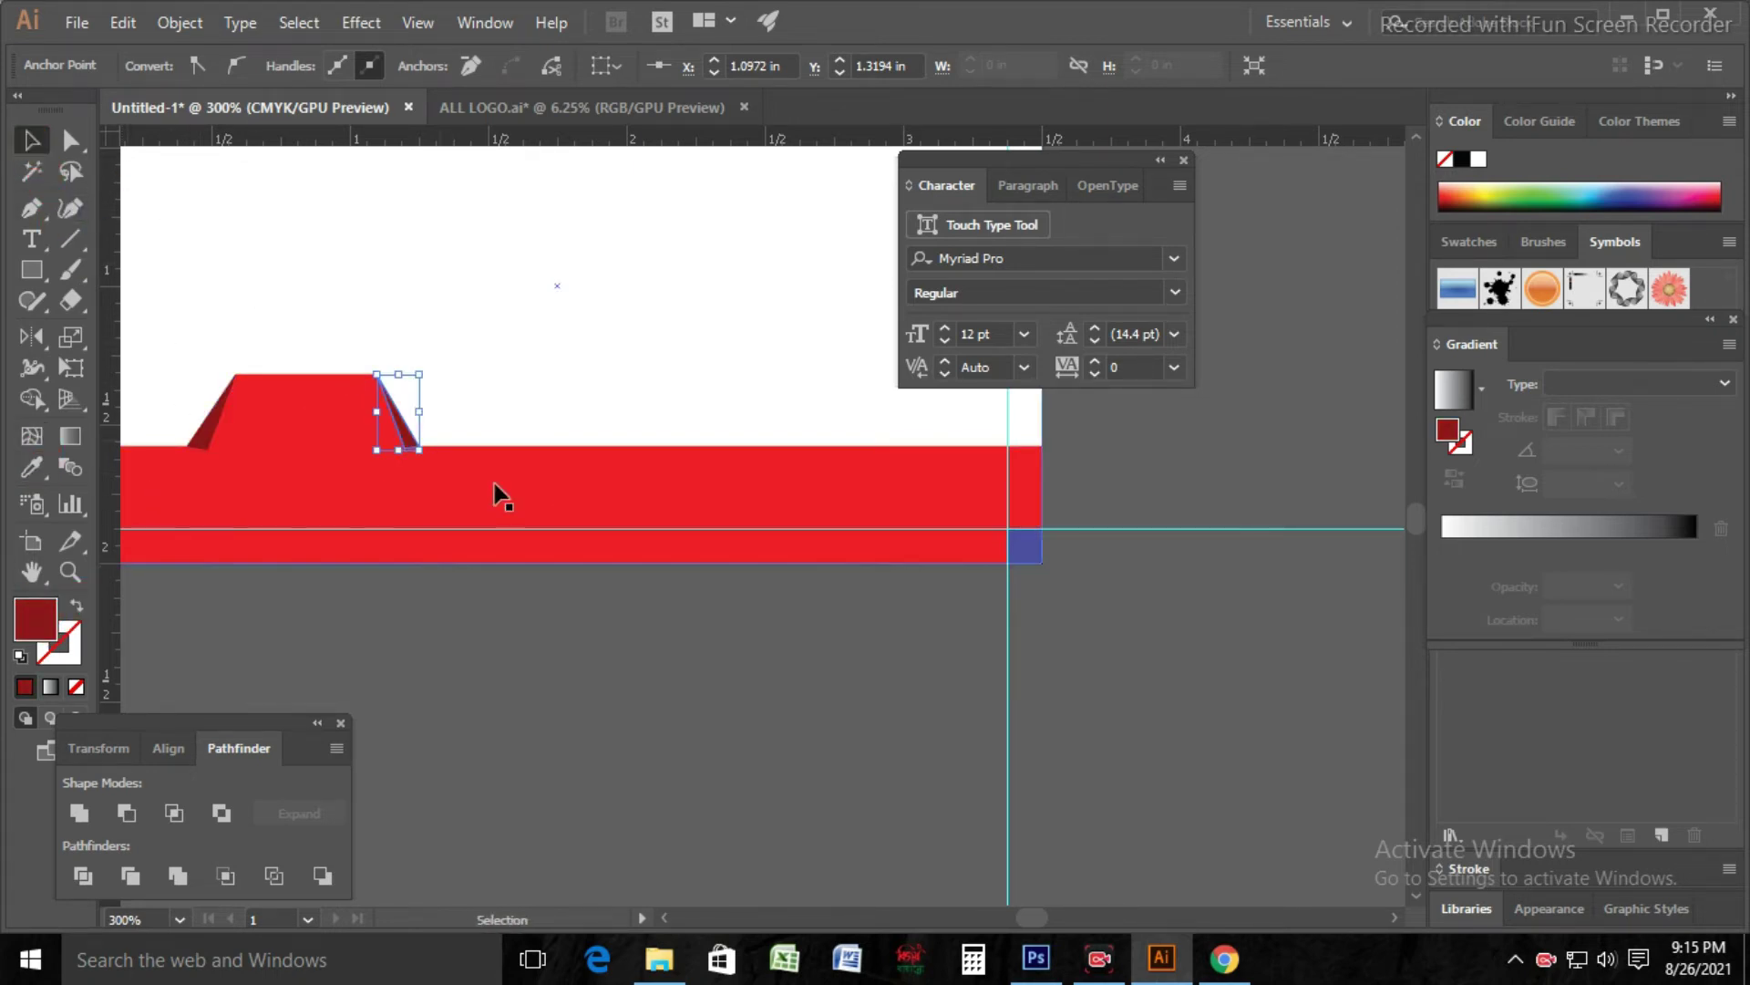
pyautogui.click(648, 693)
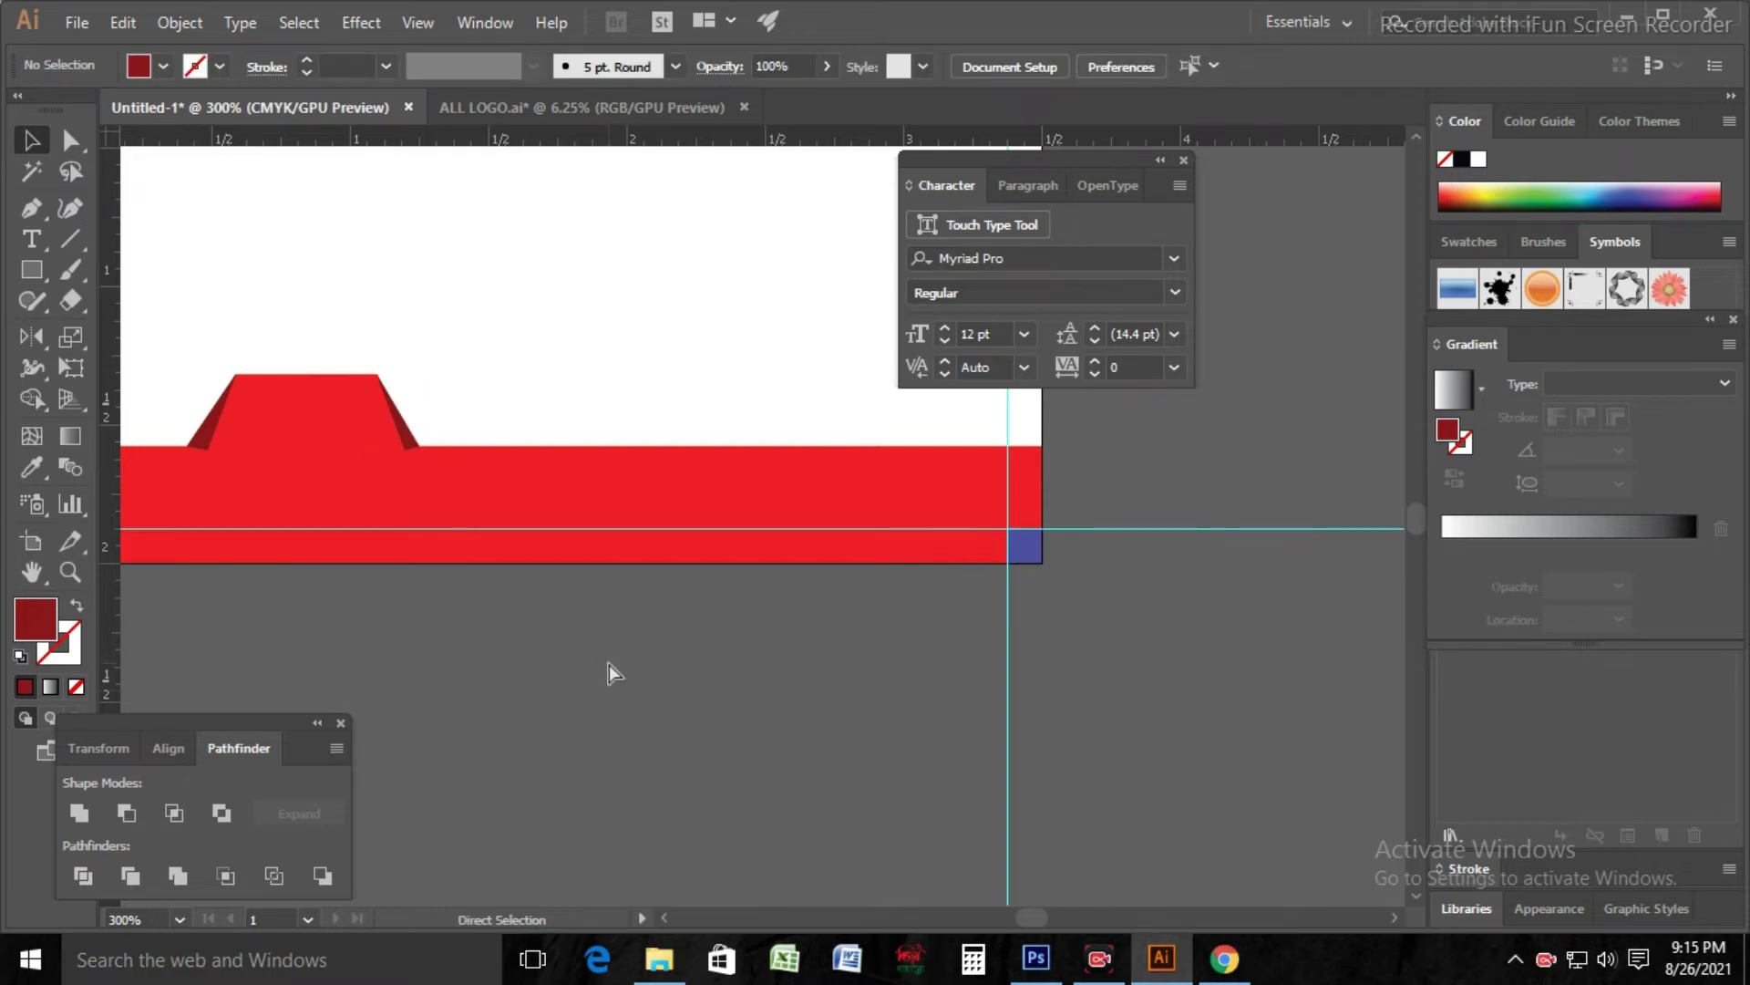
# Step: Group the trapezoid with its two dark red triangles and scale the tab down slightly on the strip's upper edge
pyautogui.hotkey('ctrl', '-')
pyautogui.hotkey('ctrl', '-')
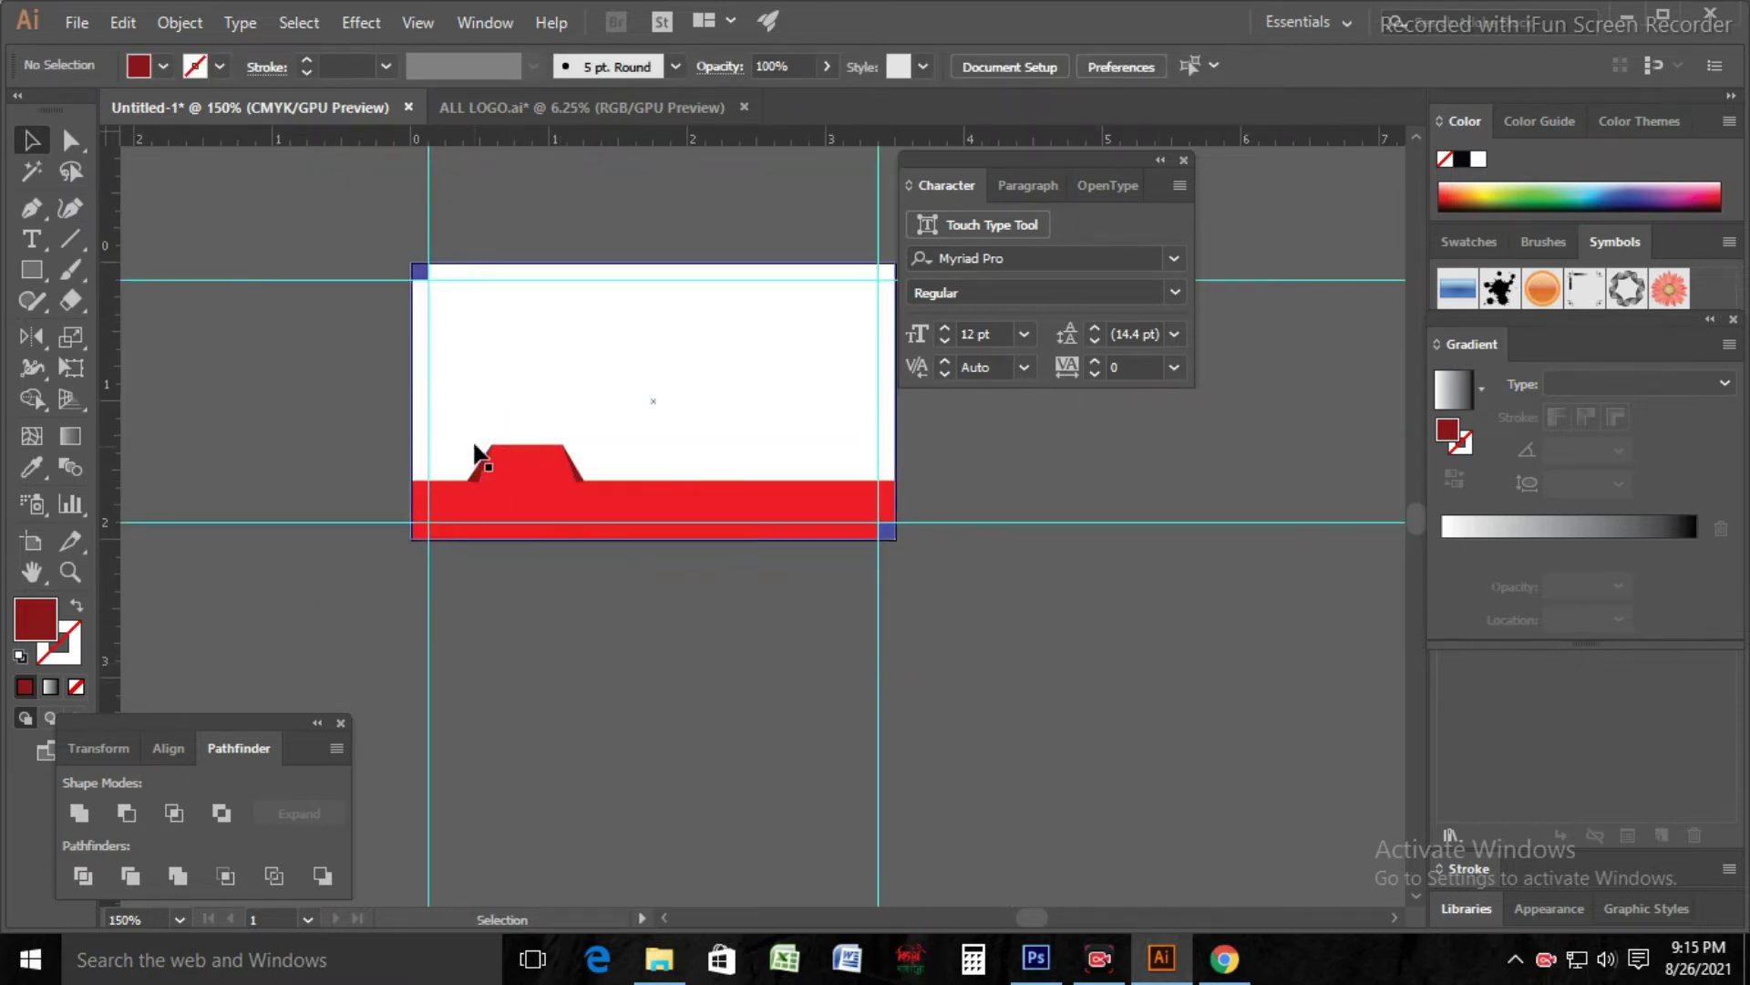
pyautogui.click(467, 419)
pyautogui.hotkey('ctrl', '2')
pyautogui.moveTo(565, 464); pyautogui.dragTo(505, 474)
pyautogui.click(637, 574)
pyautogui.hotkey('ctrl', 'z')
pyautogui.press('a')
pyautogui.click(614, 665)
pyautogui.press('v')
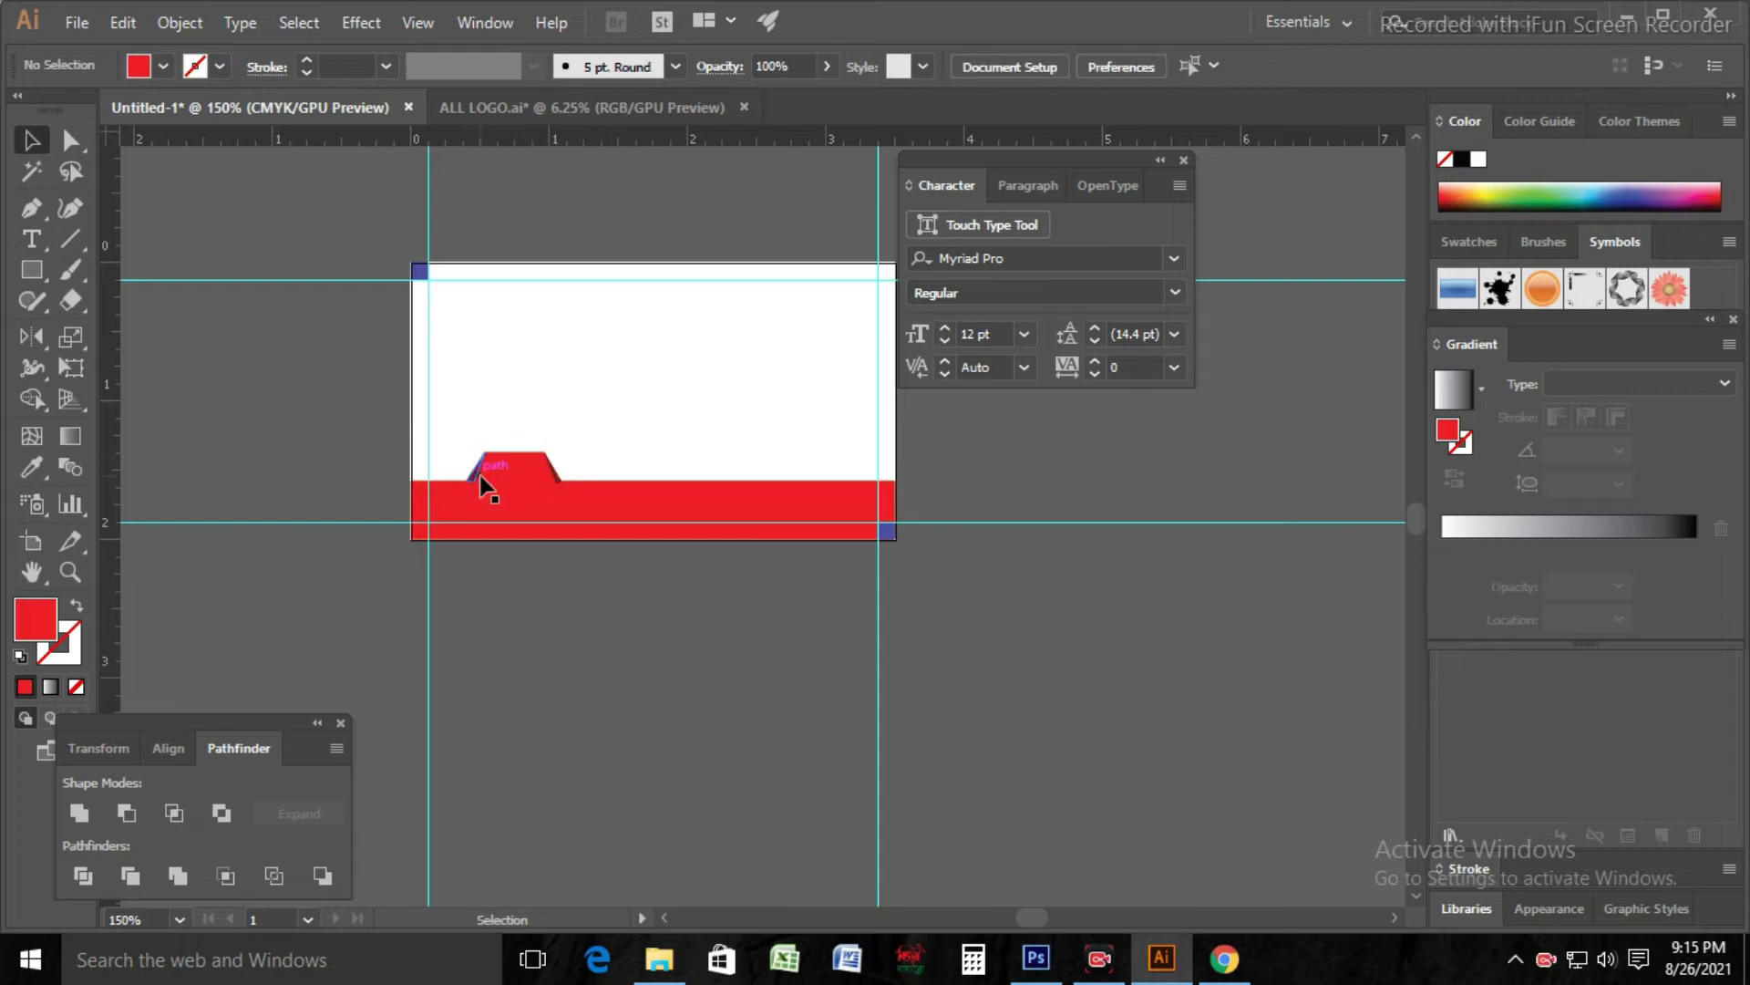
pyautogui.click(527, 469)
pyautogui.press('a')
pyautogui.press('v')
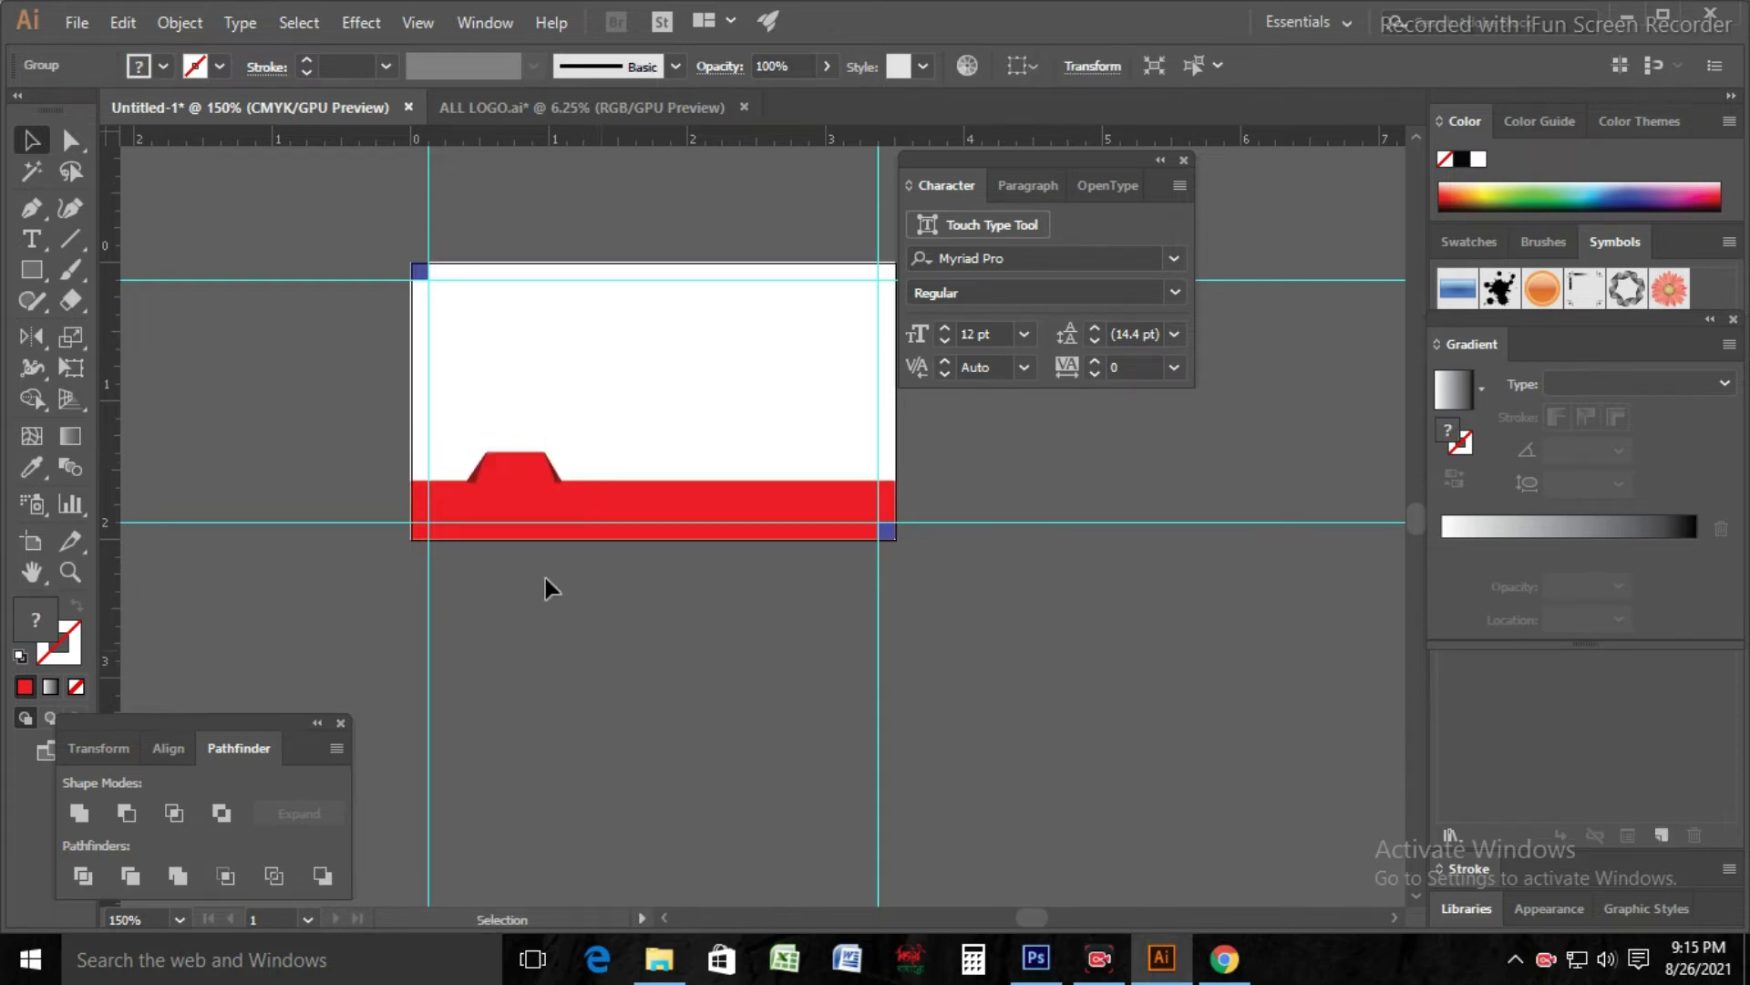
# Step: Shift the tab group slightly left and place two copies of it further right along the strip
pyautogui.click(600, 649)
pyautogui.moveTo(536, 465); pyautogui.dragTo(527, 465)
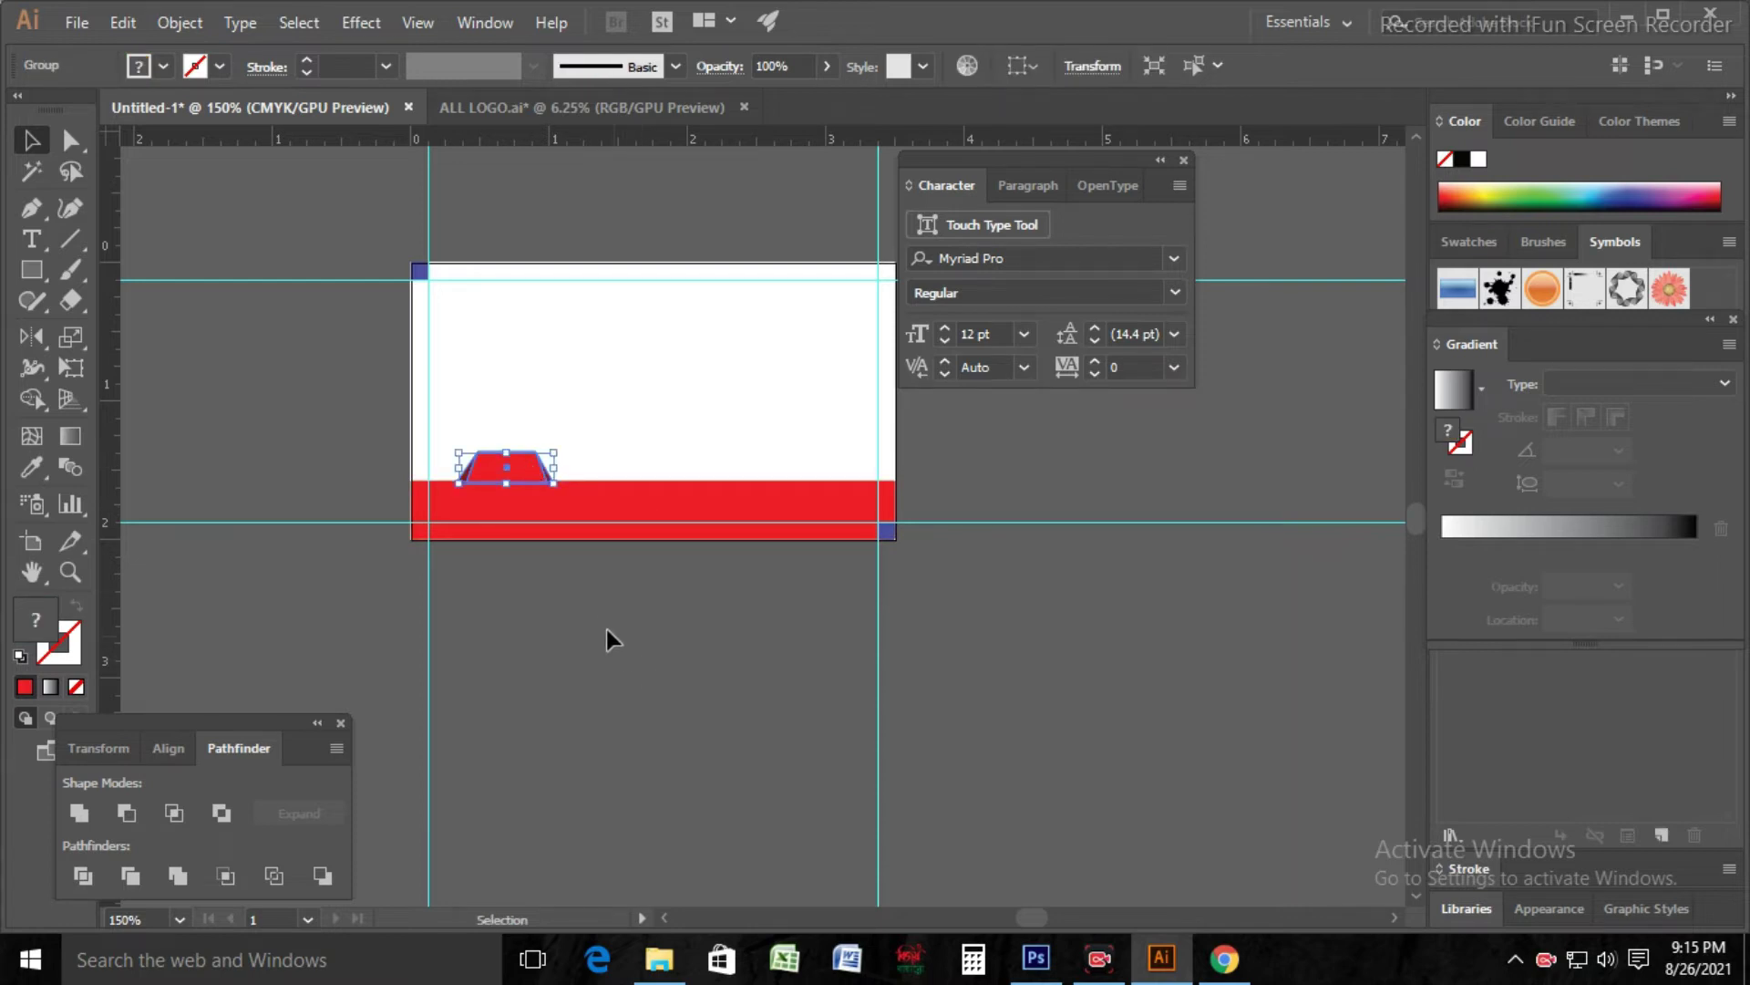
pyautogui.click(638, 679)
pyautogui.click(514, 462)
pyautogui.moveTo(514, 462); pyautogui.dragTo(801, 467)
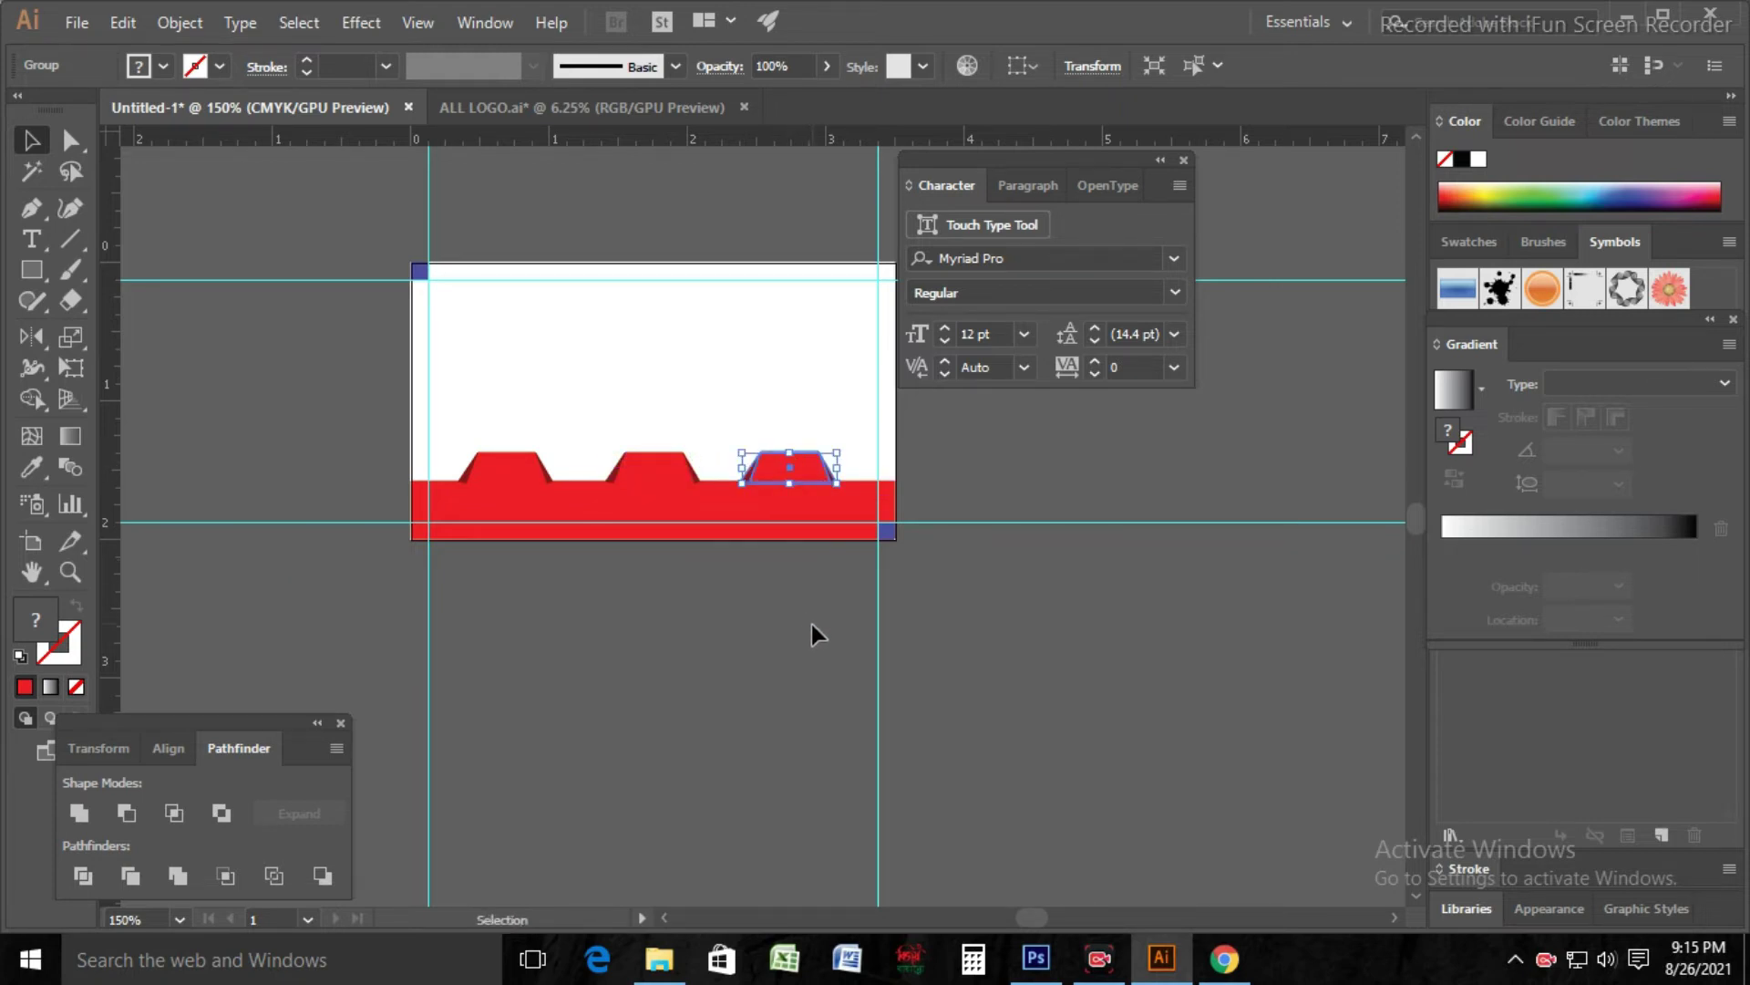
pyautogui.click(814, 629)
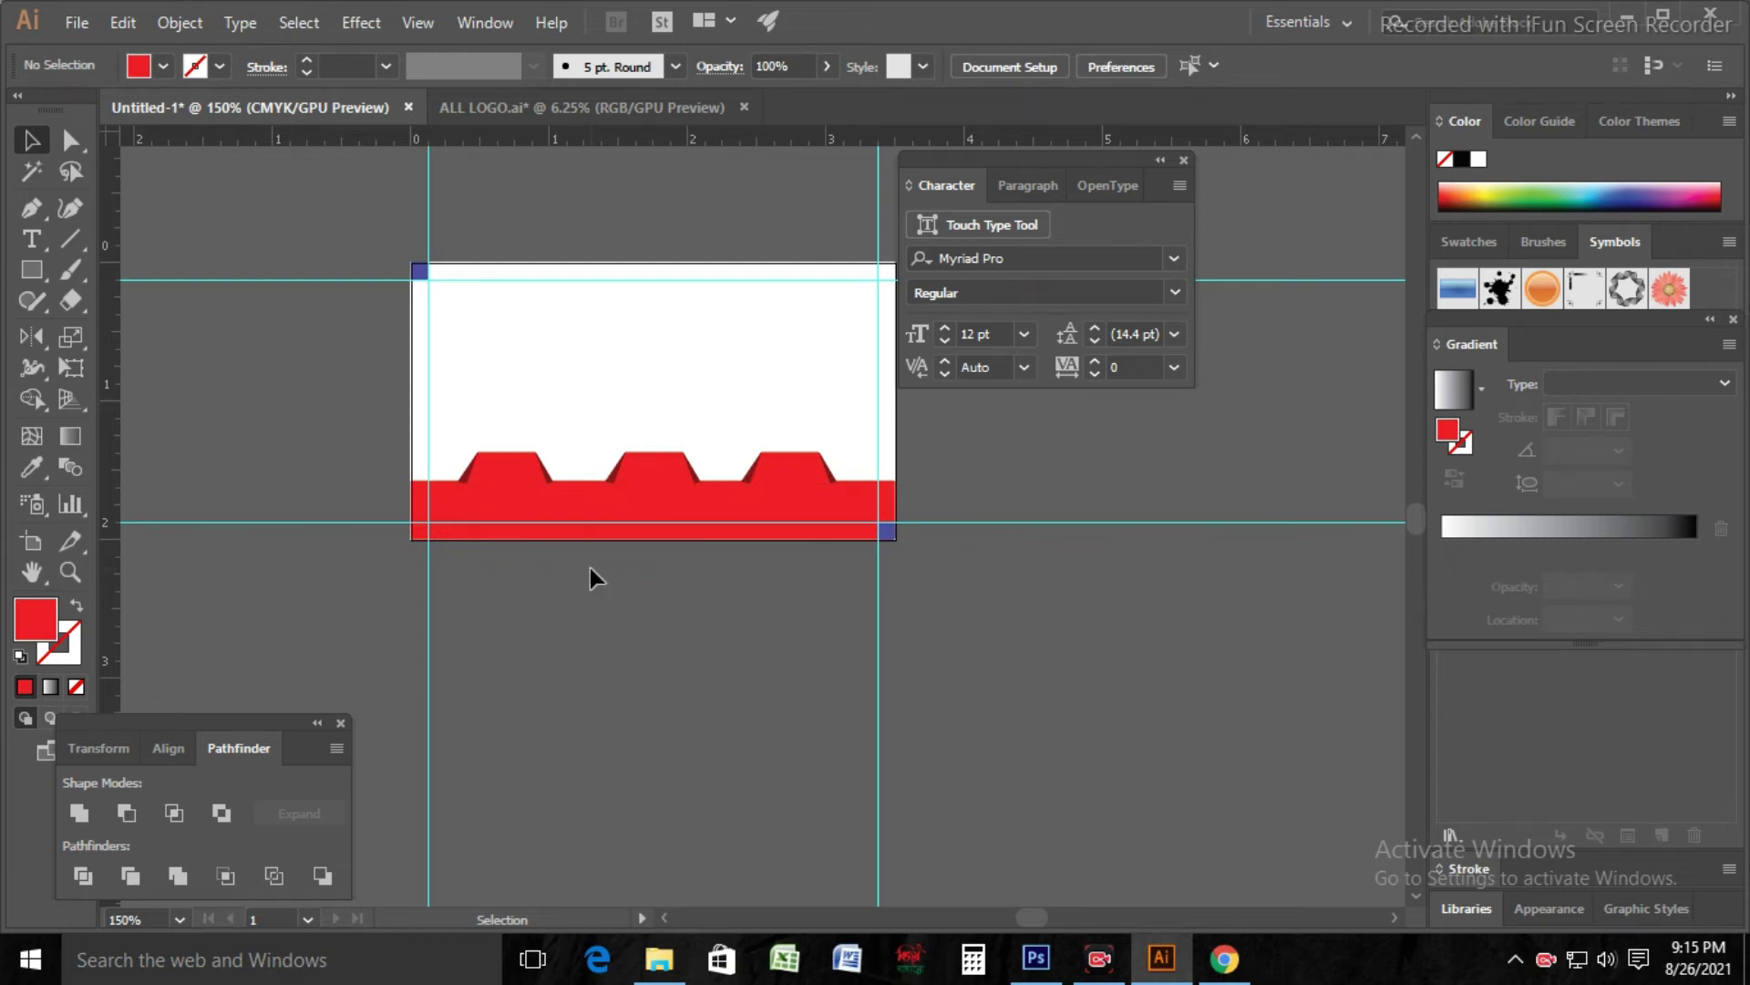
# Step: Copy the triangular cube logo from the ALL LOGO.ai document into the business card document
pyautogui.scroll(1, 618, 608)
pyautogui.click(547, 108)
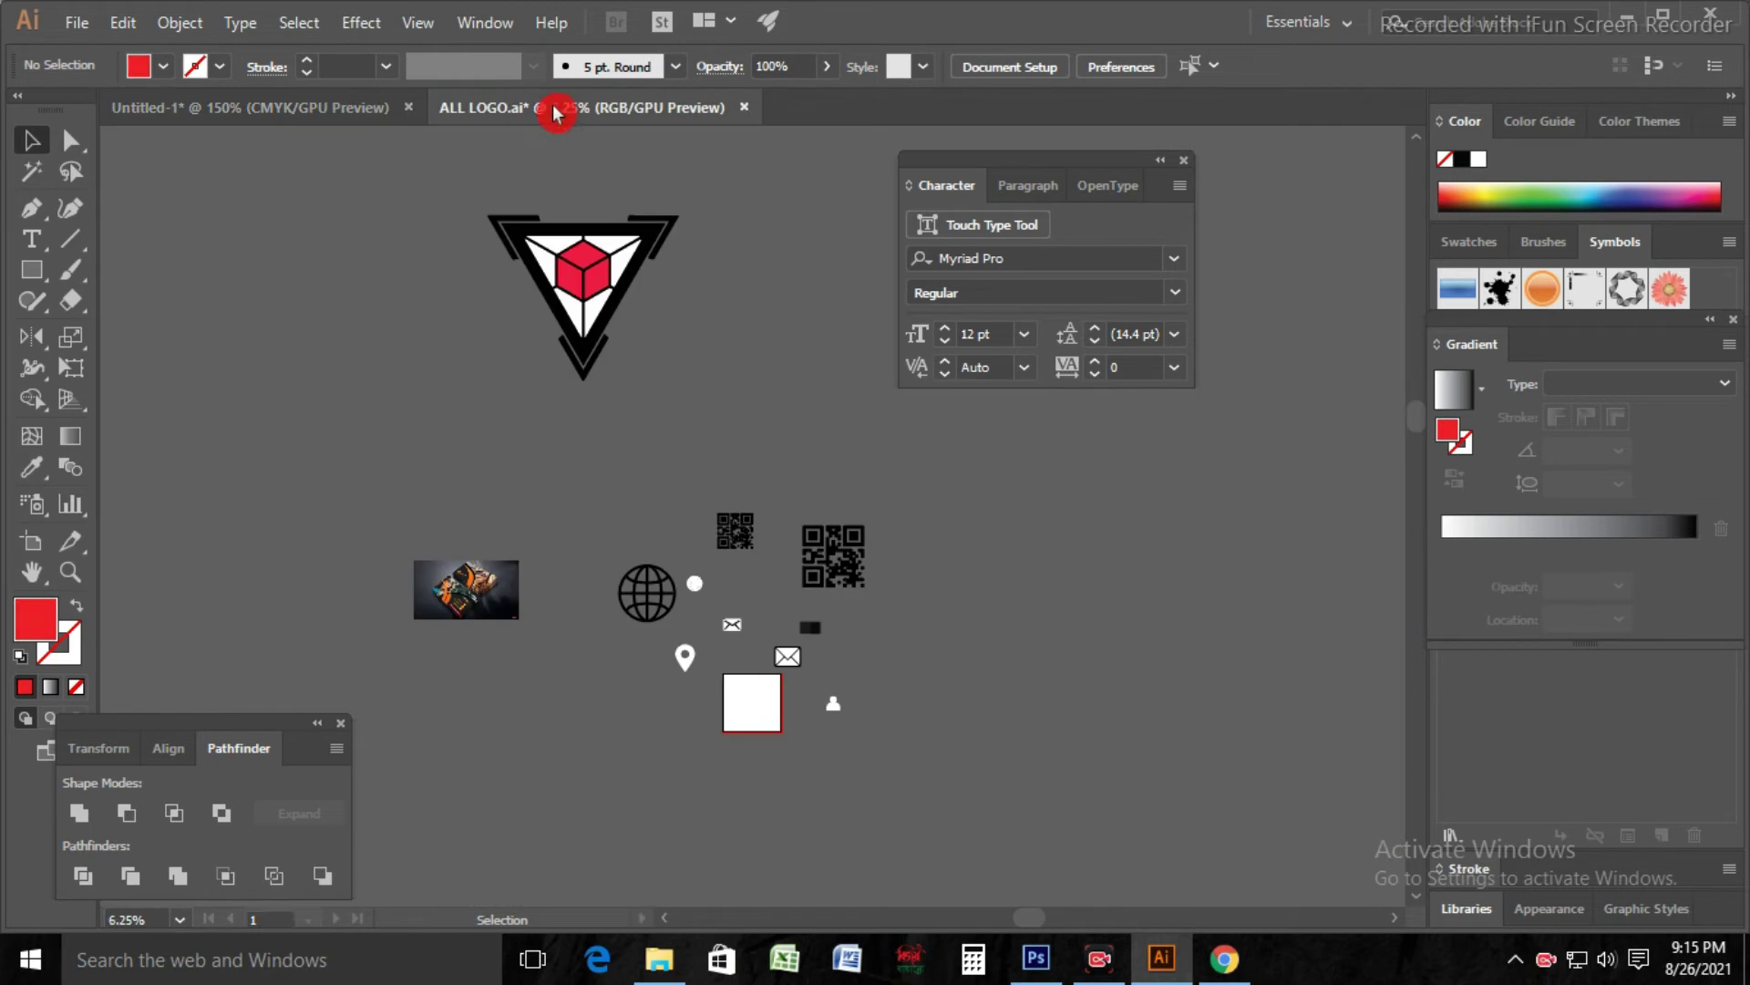
pyautogui.moveTo(583, 292); pyautogui.dragTo(485, 268)
pyautogui.moveTo(277, 399); pyautogui.dragTo(359, 497)
pyautogui.scroll(-5, 625, 602)
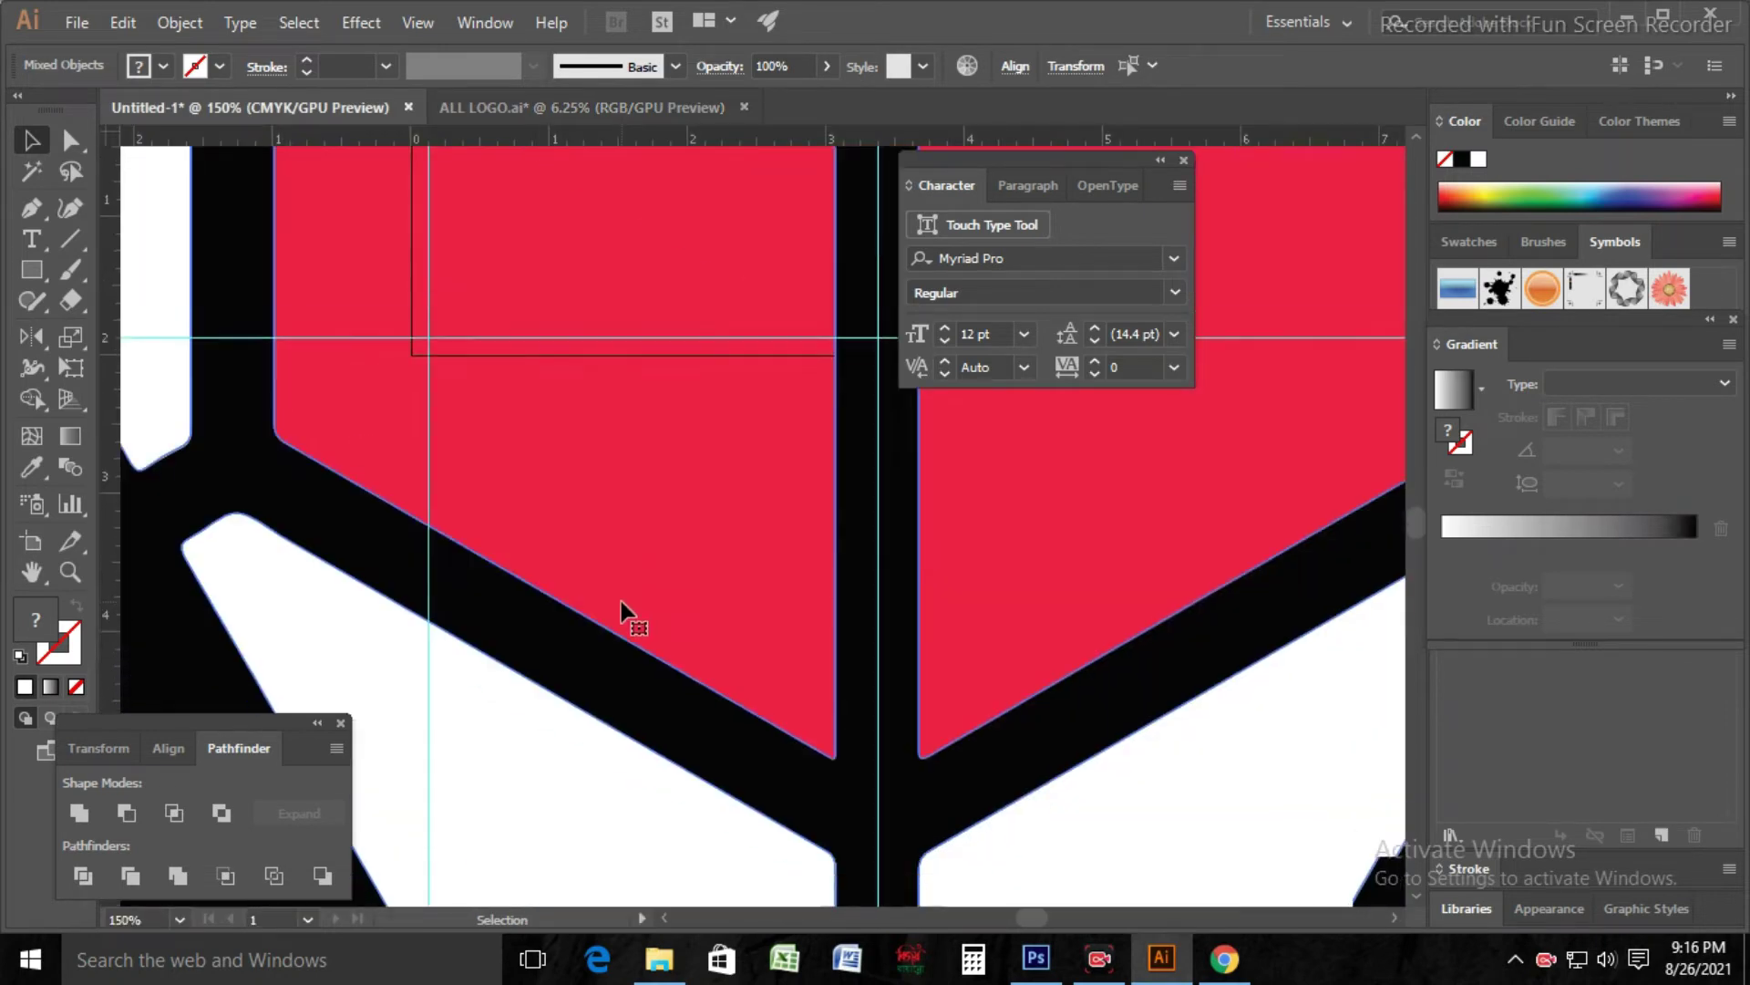
# Step: Scale the oversized logo down to well under the card's width and place it just below the card
pyautogui.hotkey('ctrl', '-')
pyautogui.hotkey('ctrl', '-')
pyautogui.hotkey('ctrl', '-')
pyautogui.hotkey('ctrl', '-')
pyautogui.hotkey('ctrl', '-')
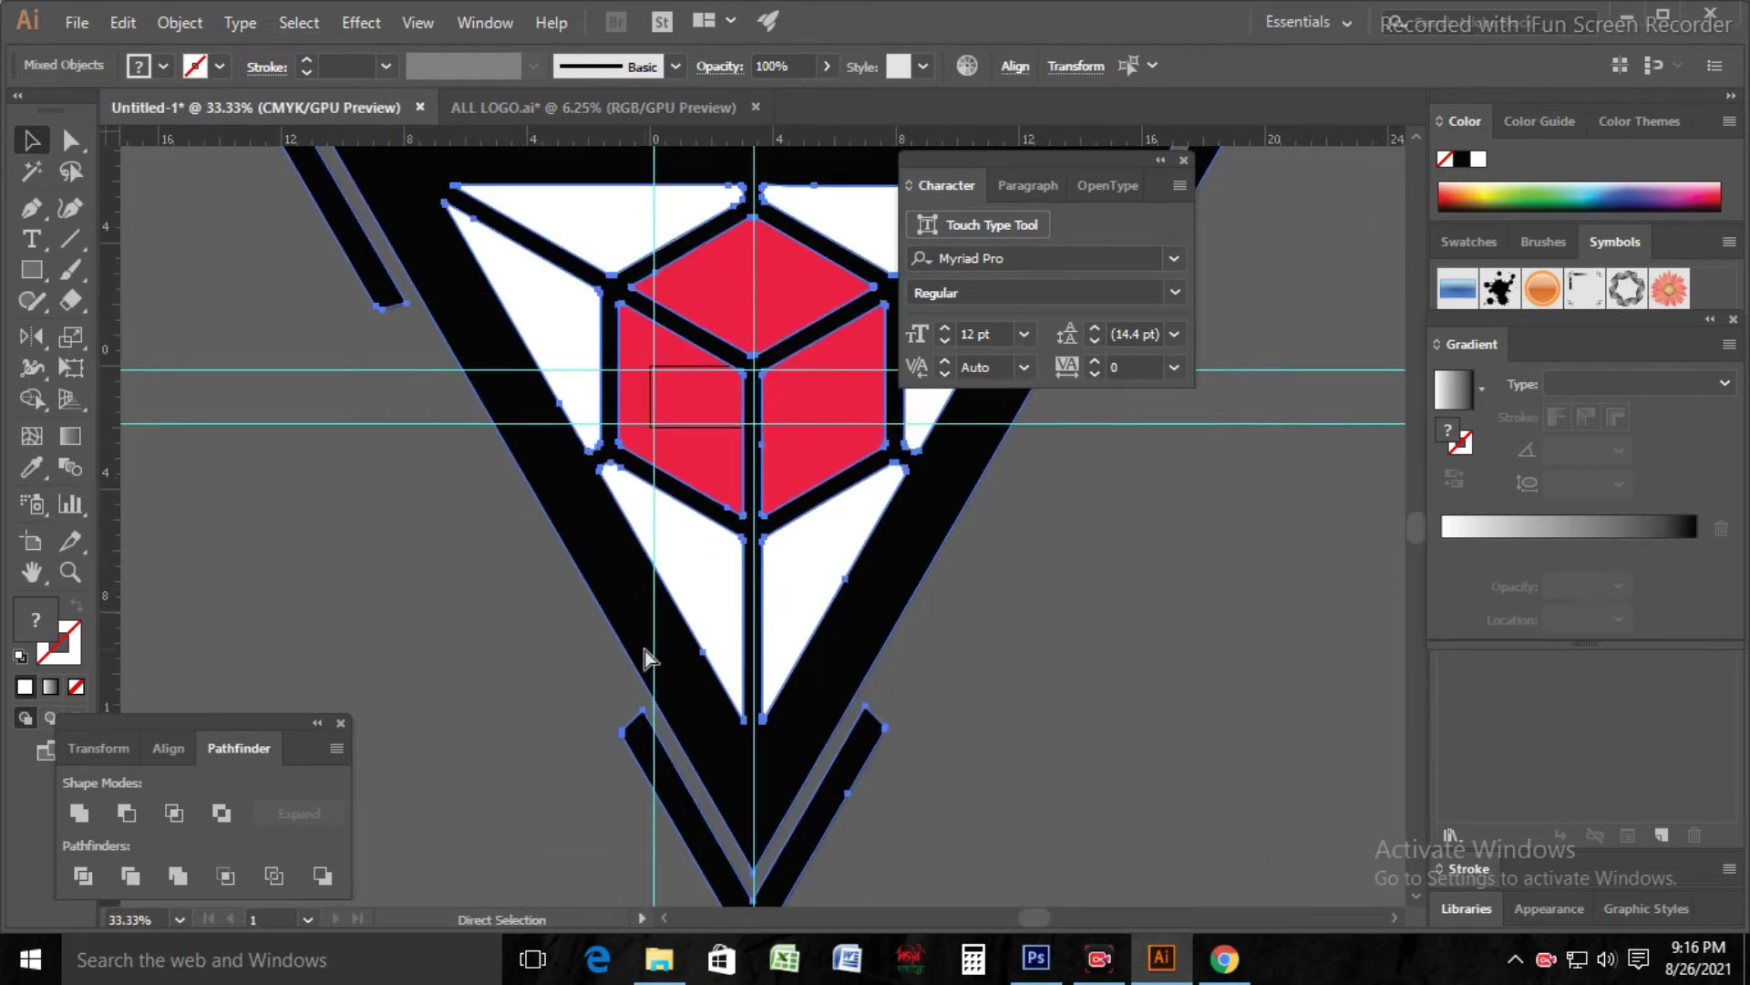
pyautogui.moveTo(1135, 847); pyautogui.dragTo(912, 606)
pyautogui.scroll(5, 921, 684)
pyautogui.hotkey('ctrl', '+')
pyautogui.hotkey('ctrl', '+')
pyautogui.hotkey('ctrl', '+')
pyautogui.hotkey('ctrl', '+')
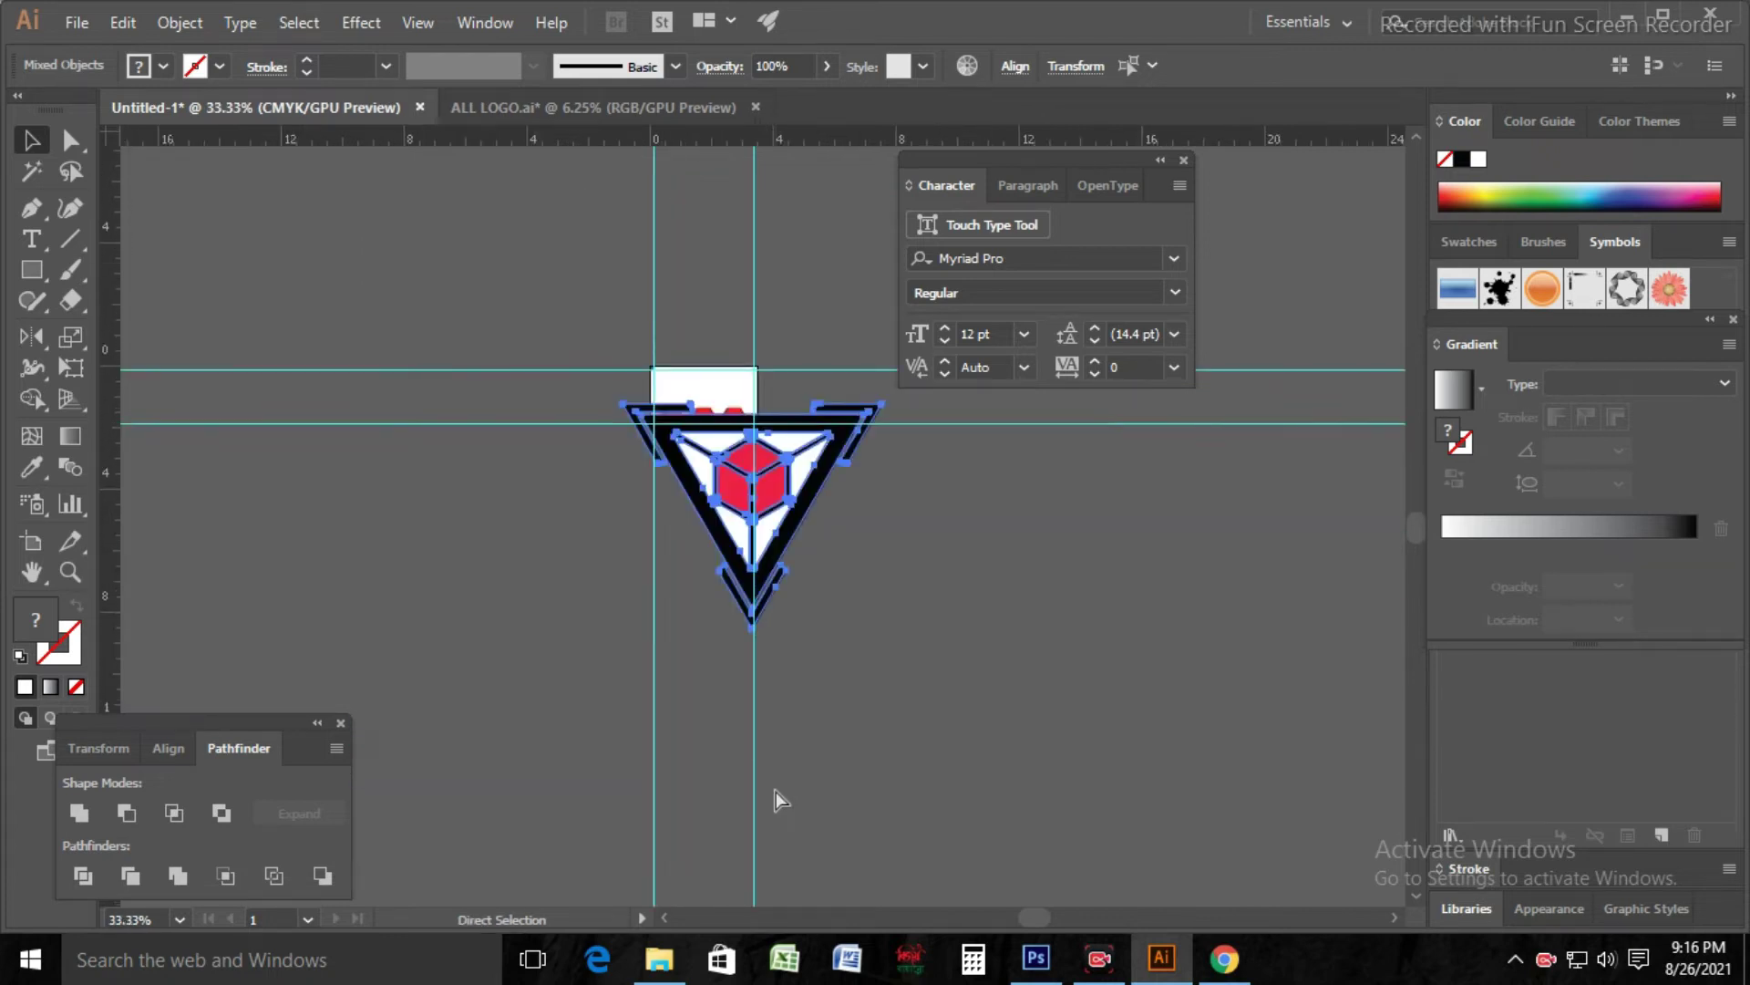
pyautogui.moveTo(1142, 854); pyautogui.dragTo(858, 549)
pyautogui.hotkey('ctrl', '+')
pyautogui.moveTo(749, 514); pyautogui.dragTo(642, 266)
pyautogui.scroll(3, 663, 352)
pyautogui.press('a')
pyautogui.hotkey('ctrl', '+')
pyautogui.hotkey('ctrl', '+')
pyautogui.press('v')
# Step: Ungroup the logo and delete the white segments around its red cube
pyautogui.rightClick(764, 450)
pyautogui.click(723, 617)
pyautogui.click(802, 520)
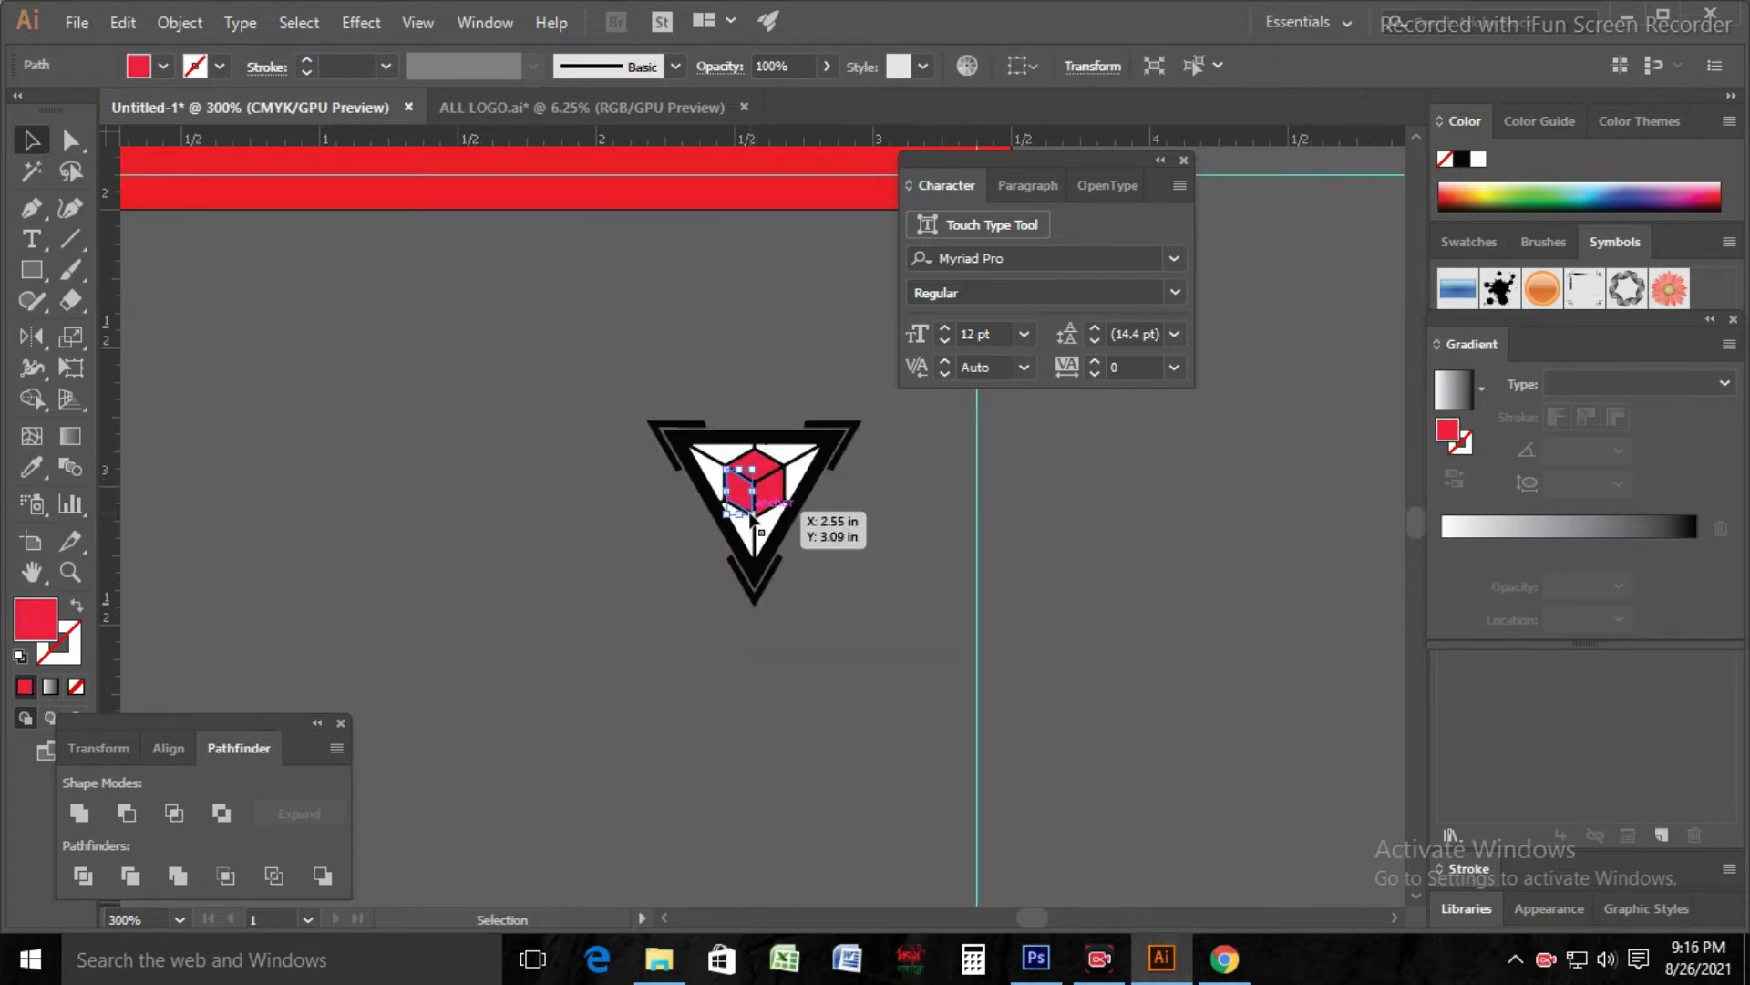
pyautogui.click(778, 547)
pyautogui.click(771, 531)
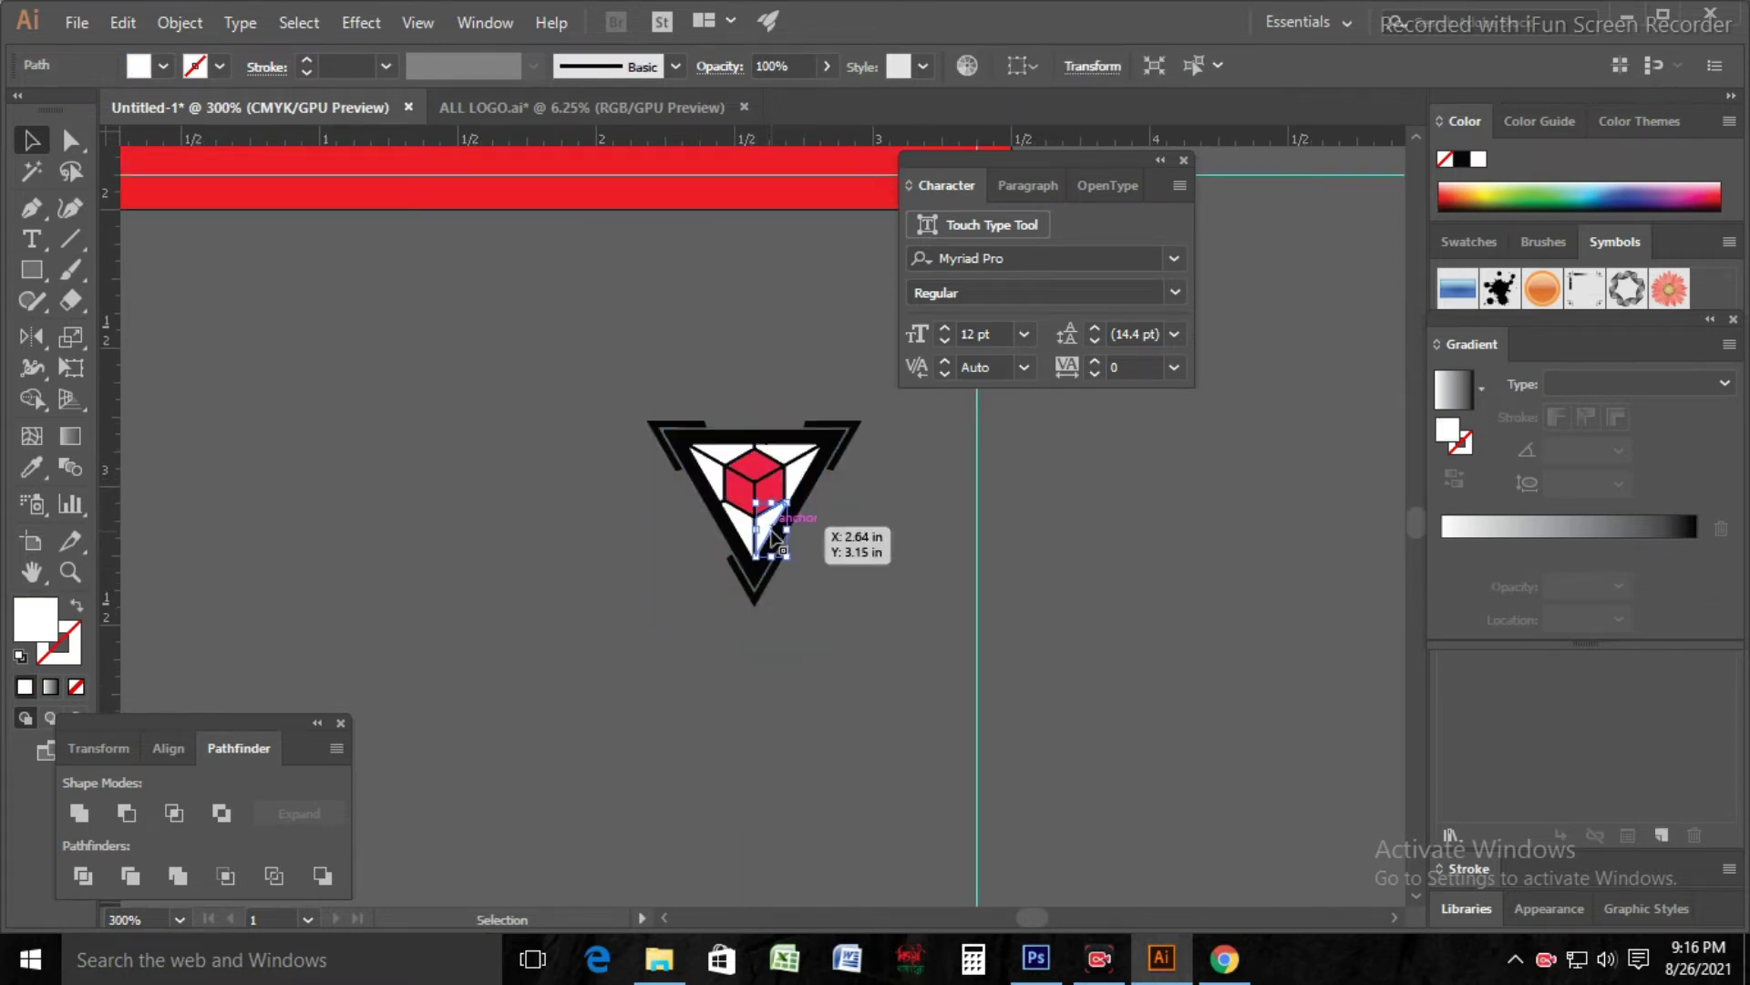
pyautogui.press('Delete')
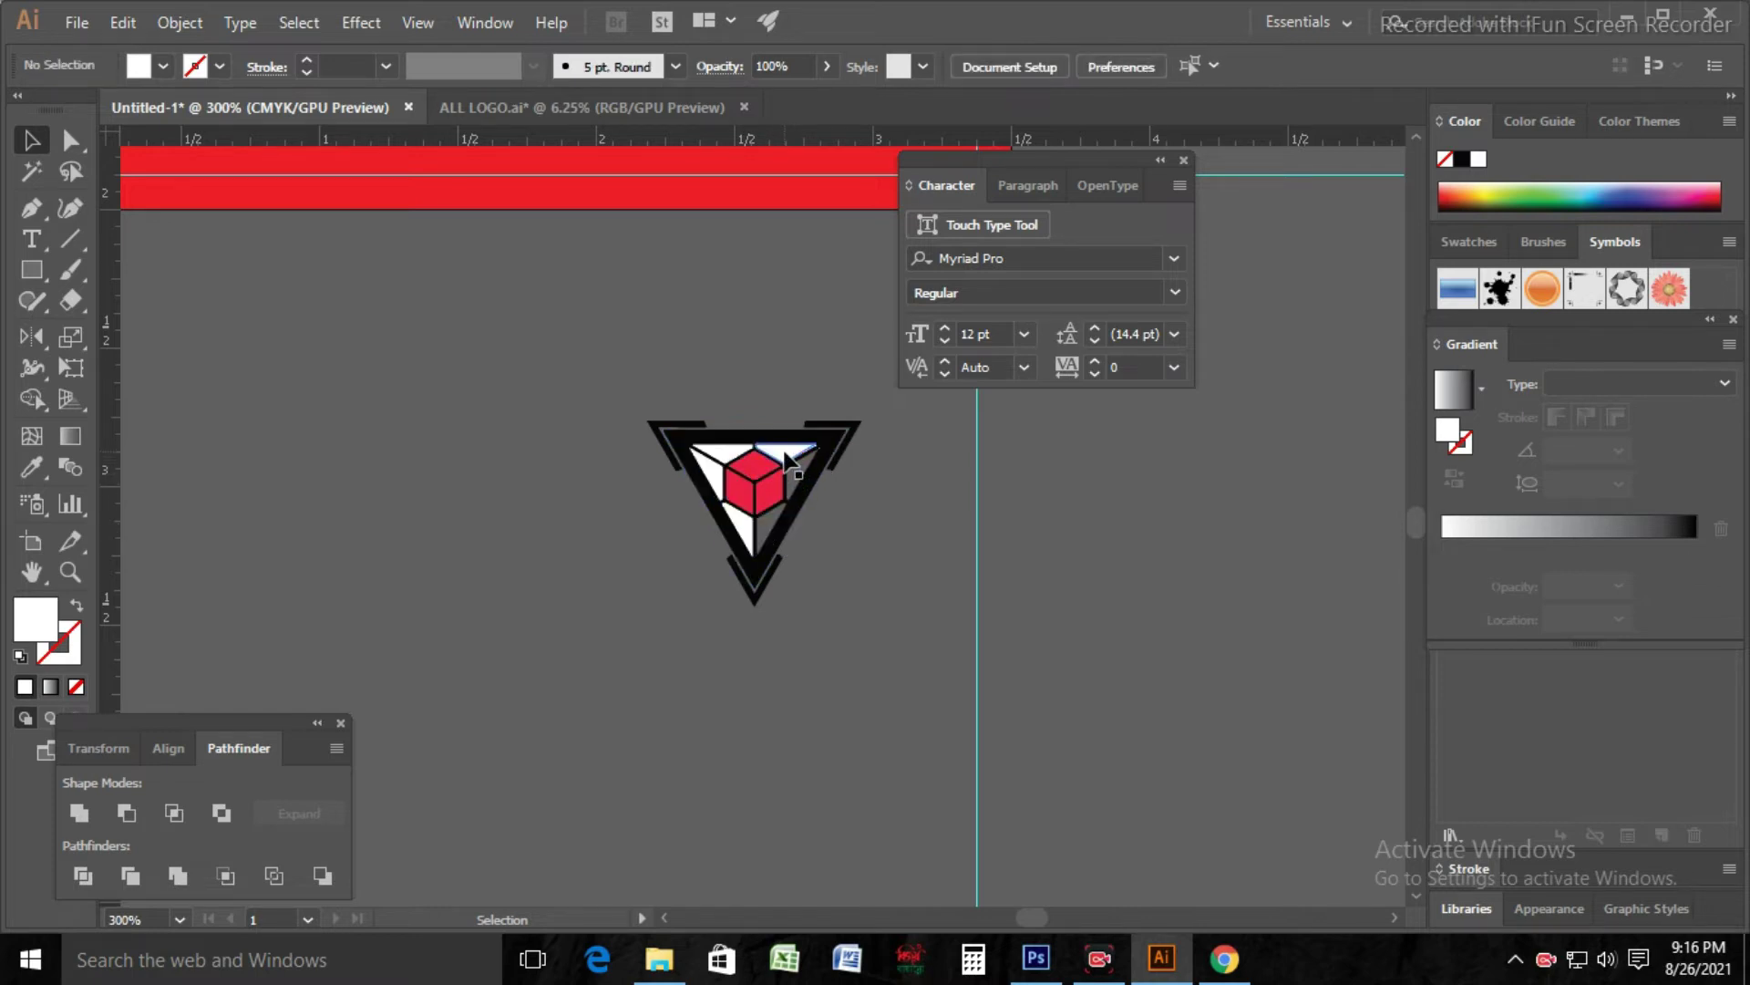
pyautogui.click(732, 454)
pyautogui.press('Delete')
pyautogui.click(723, 477)
pyautogui.press('Delete')
pyautogui.click(743, 538)
pyautogui.press('Delete')
# Step: Group the remaining logo parts and move the logo onto the card's white area above the tabs
pyautogui.hotkey('ctrl', 'a')
pyautogui.press('a')
pyautogui.press('v')
pyautogui.moveTo(779, 549); pyautogui.dragTo(702, 343)
pyautogui.scroll(5, 658, 661)
pyautogui.moveTo(658, 661); pyautogui.dragTo(536, 284)
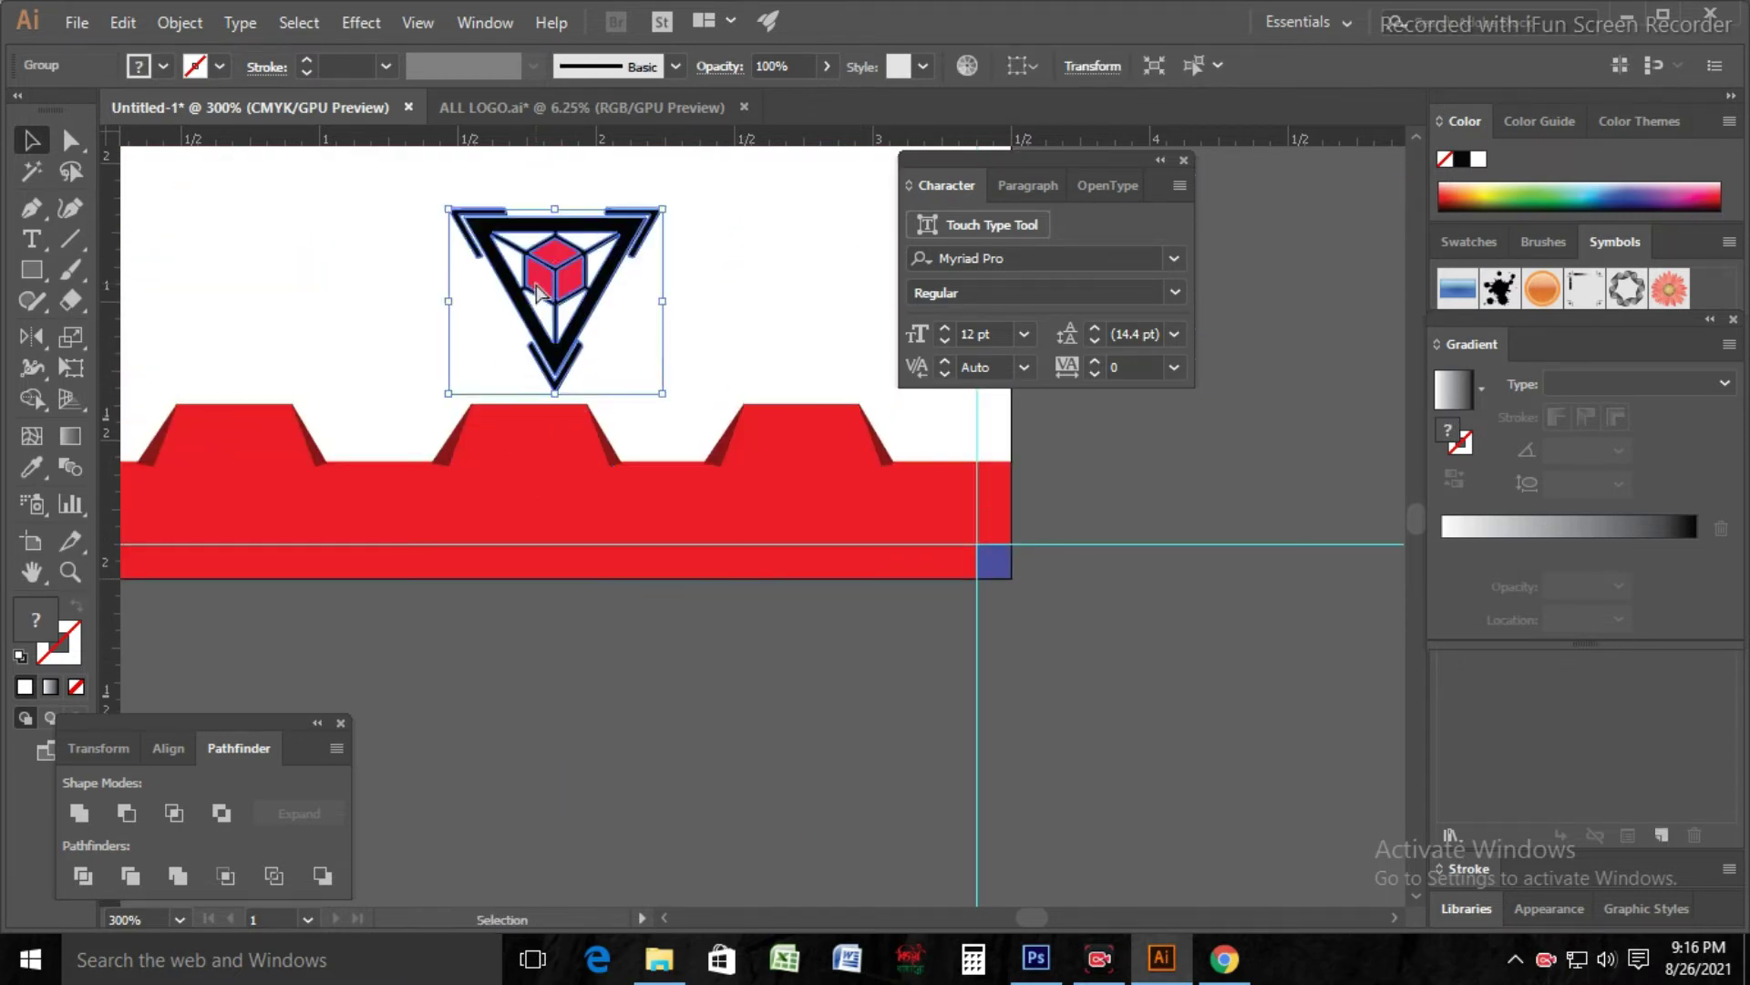
# Step: Move the logo to the card's upper-left area inside the margin guides and adjust its size to fit above the first tab
pyautogui.hotkey('ctrl', '-')
pyautogui.hotkey('ctrl', '-')
pyautogui.moveTo(718, 499); pyautogui.dragTo(552, 429)
pyautogui.moveTo(638, 493); pyautogui.dragTo(623, 482)
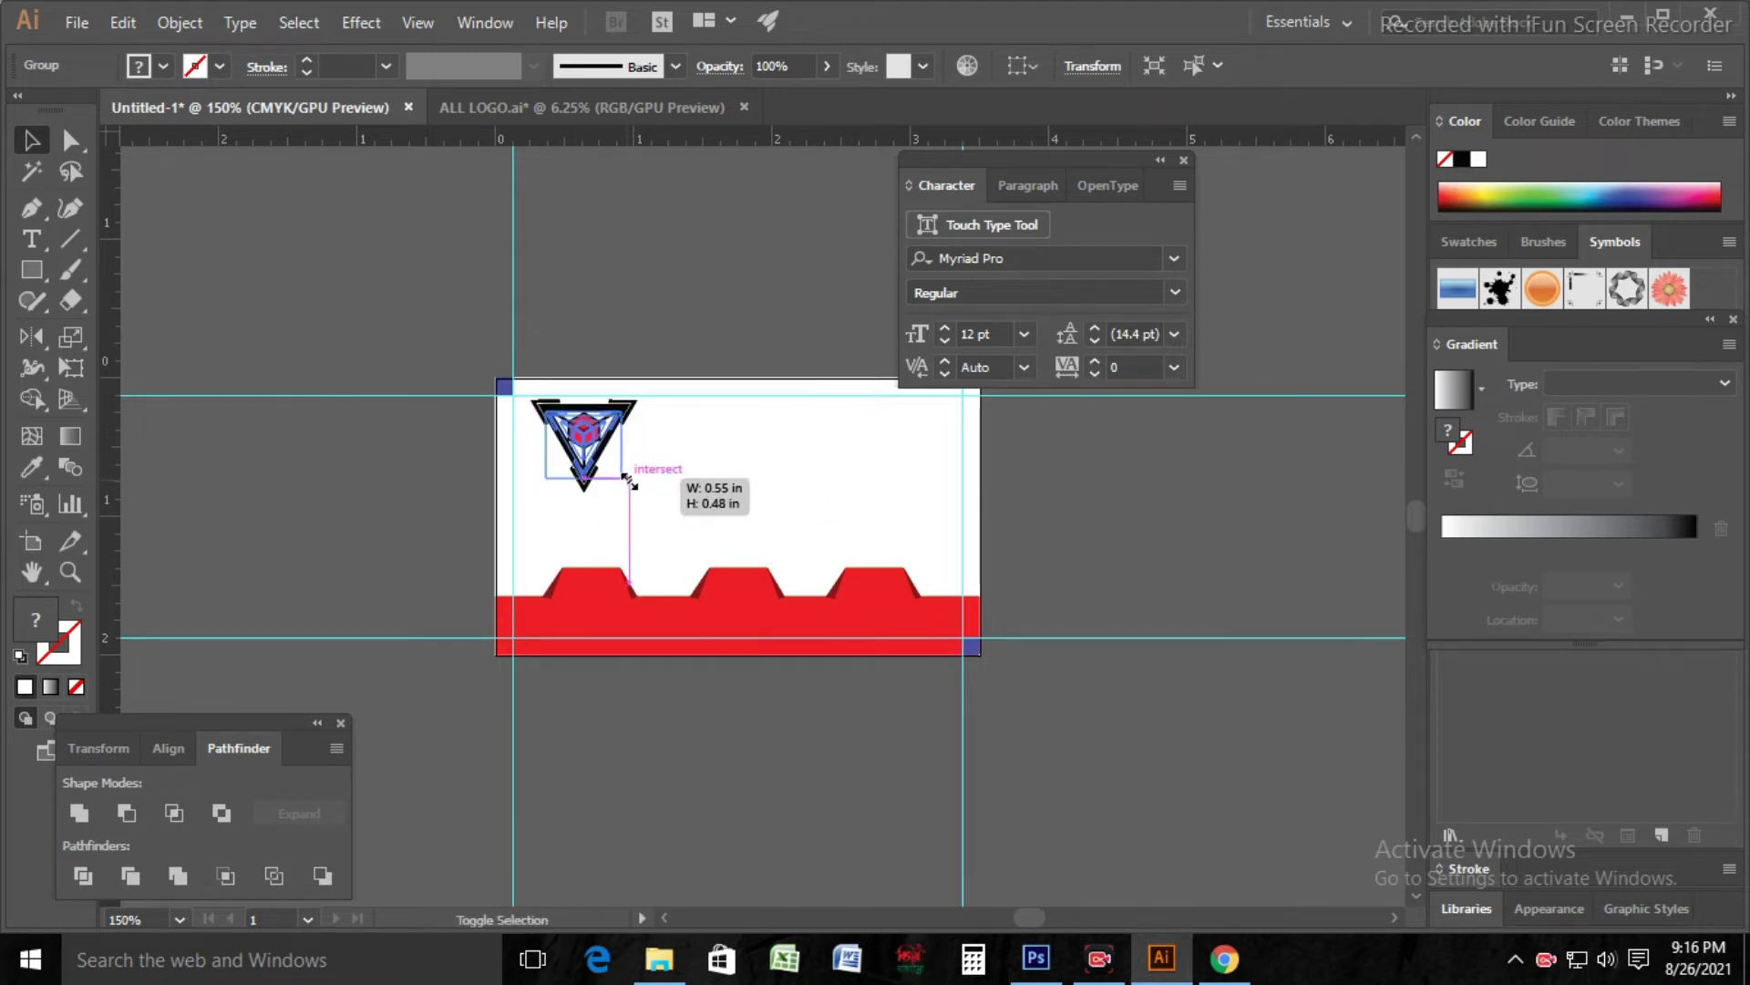
pyautogui.click(717, 682)
pyautogui.click(583, 441)
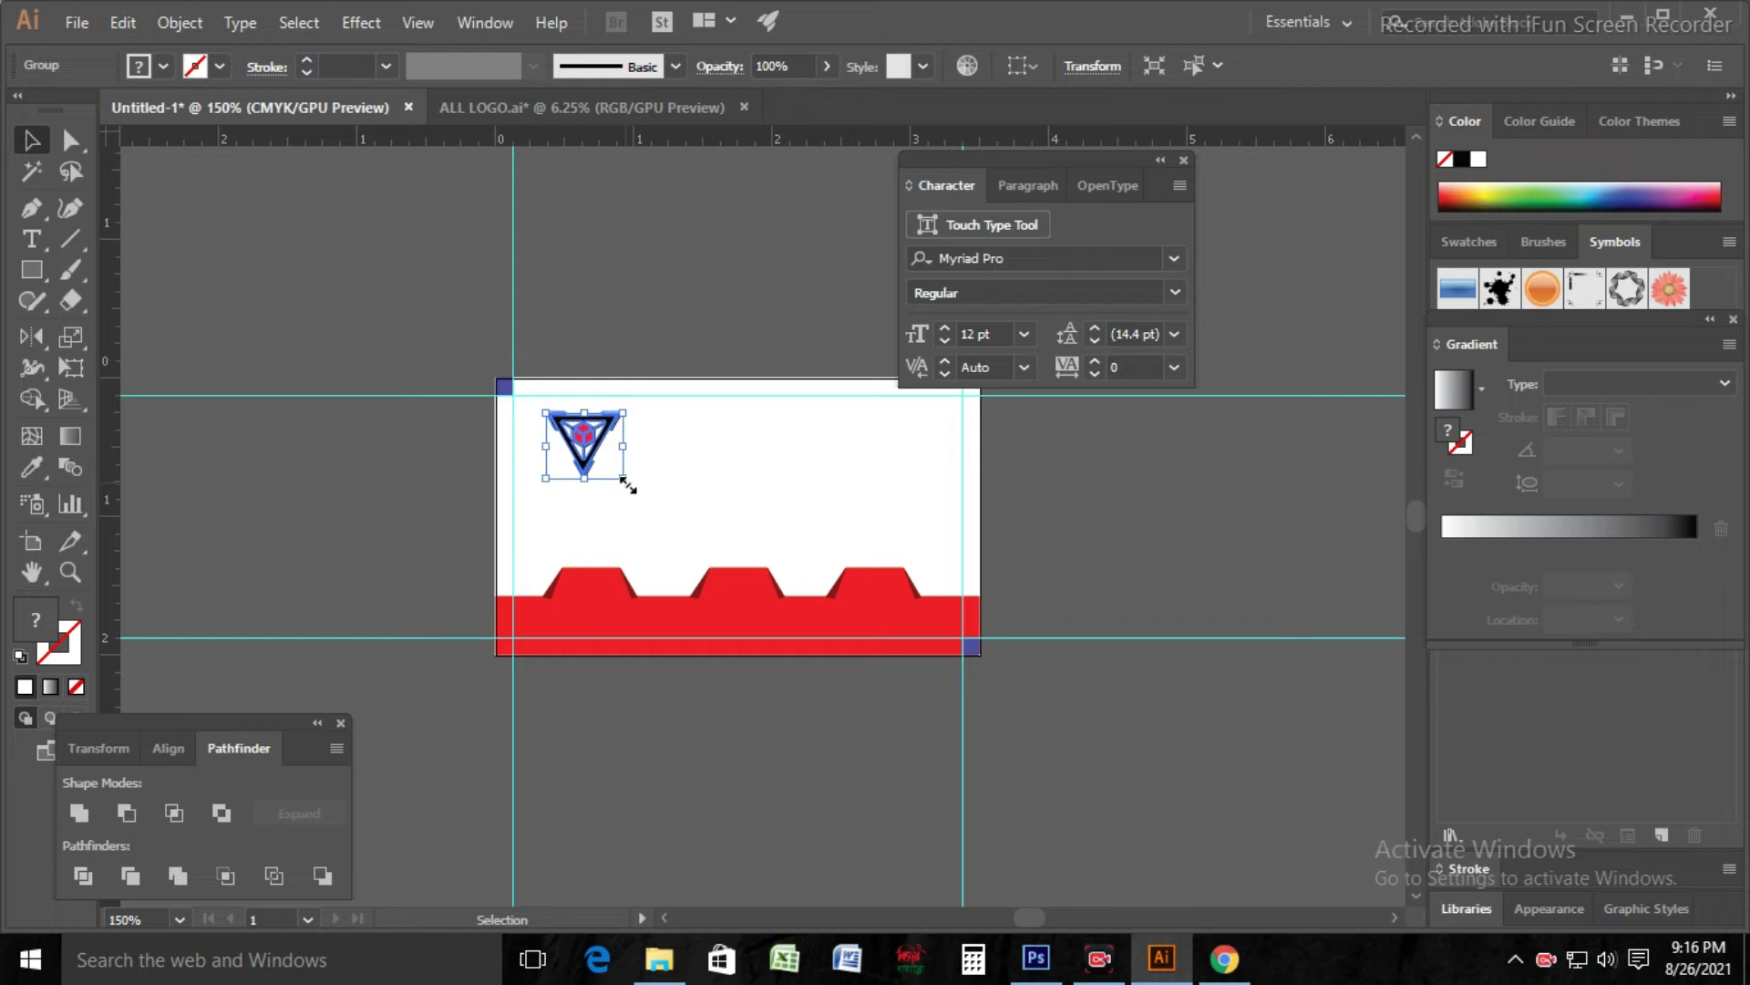
pyautogui.moveTo(588, 448); pyautogui.dragTo(678, 492)
pyautogui.click(707, 692)
pyautogui.click(615, 451)
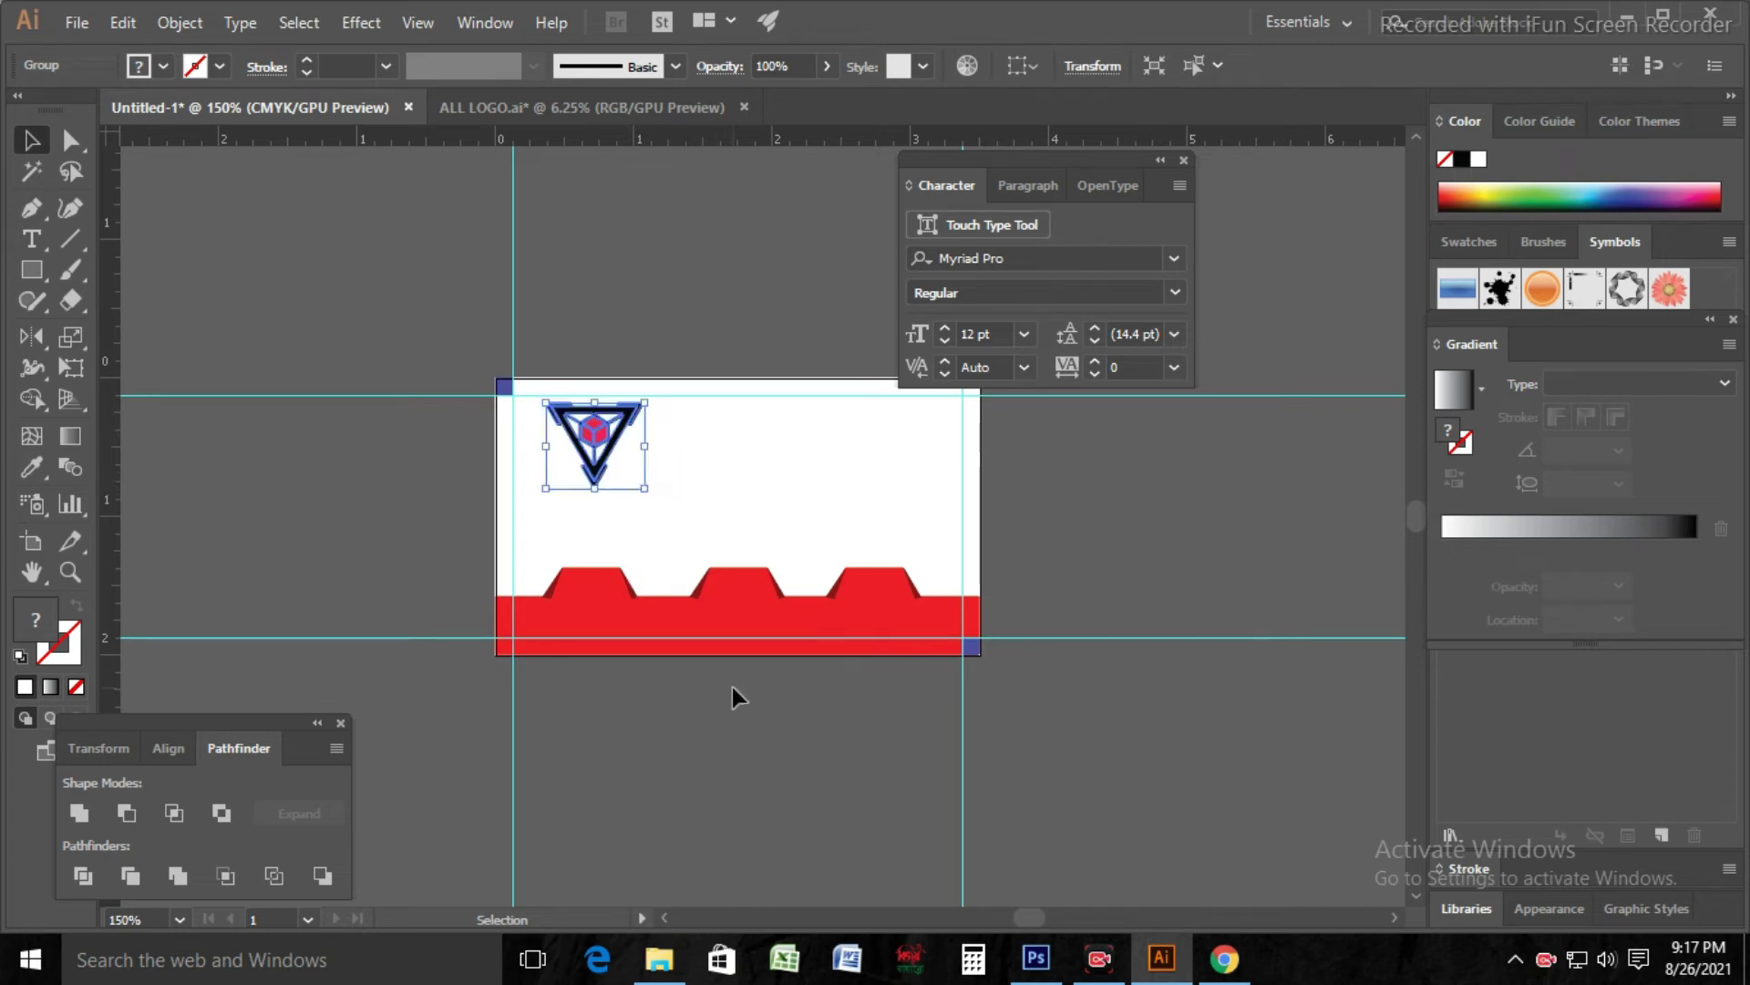
pyautogui.click(731, 687)
# Step: Add a text line with the cardholder's full name in capitals and place it under the logo
pyautogui.click(35, 255)
pyautogui.click(302, 491)
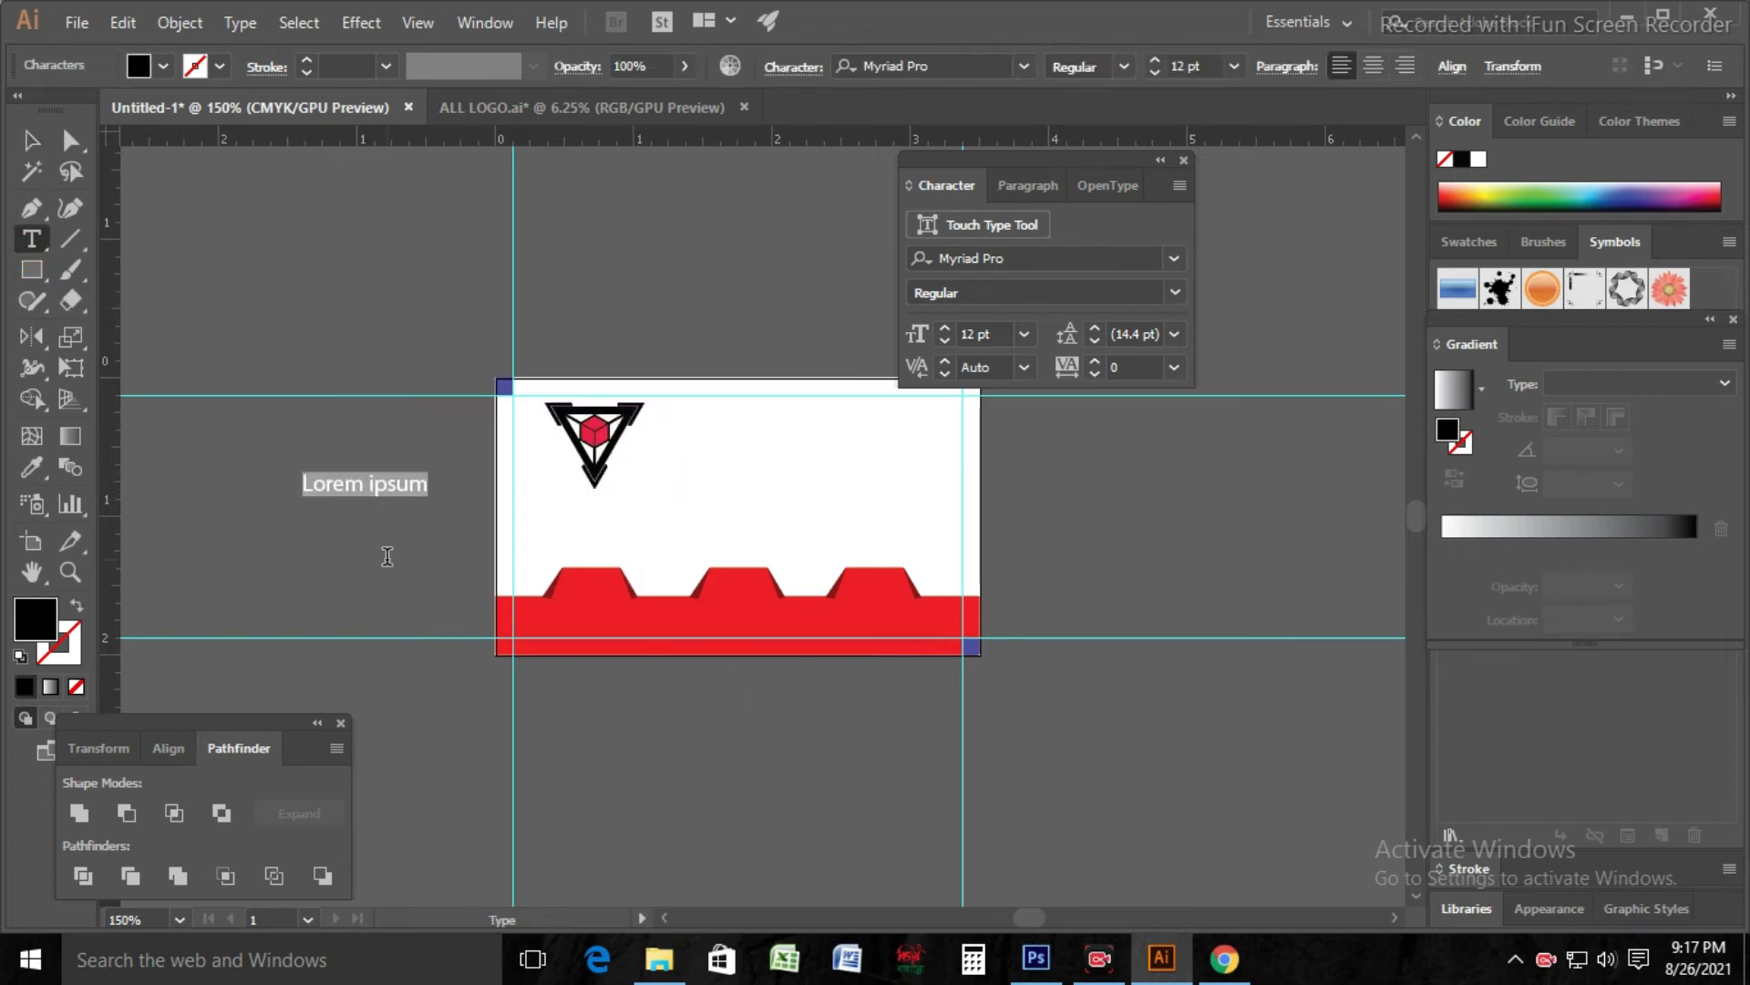
pyautogui.press('BackSpace')
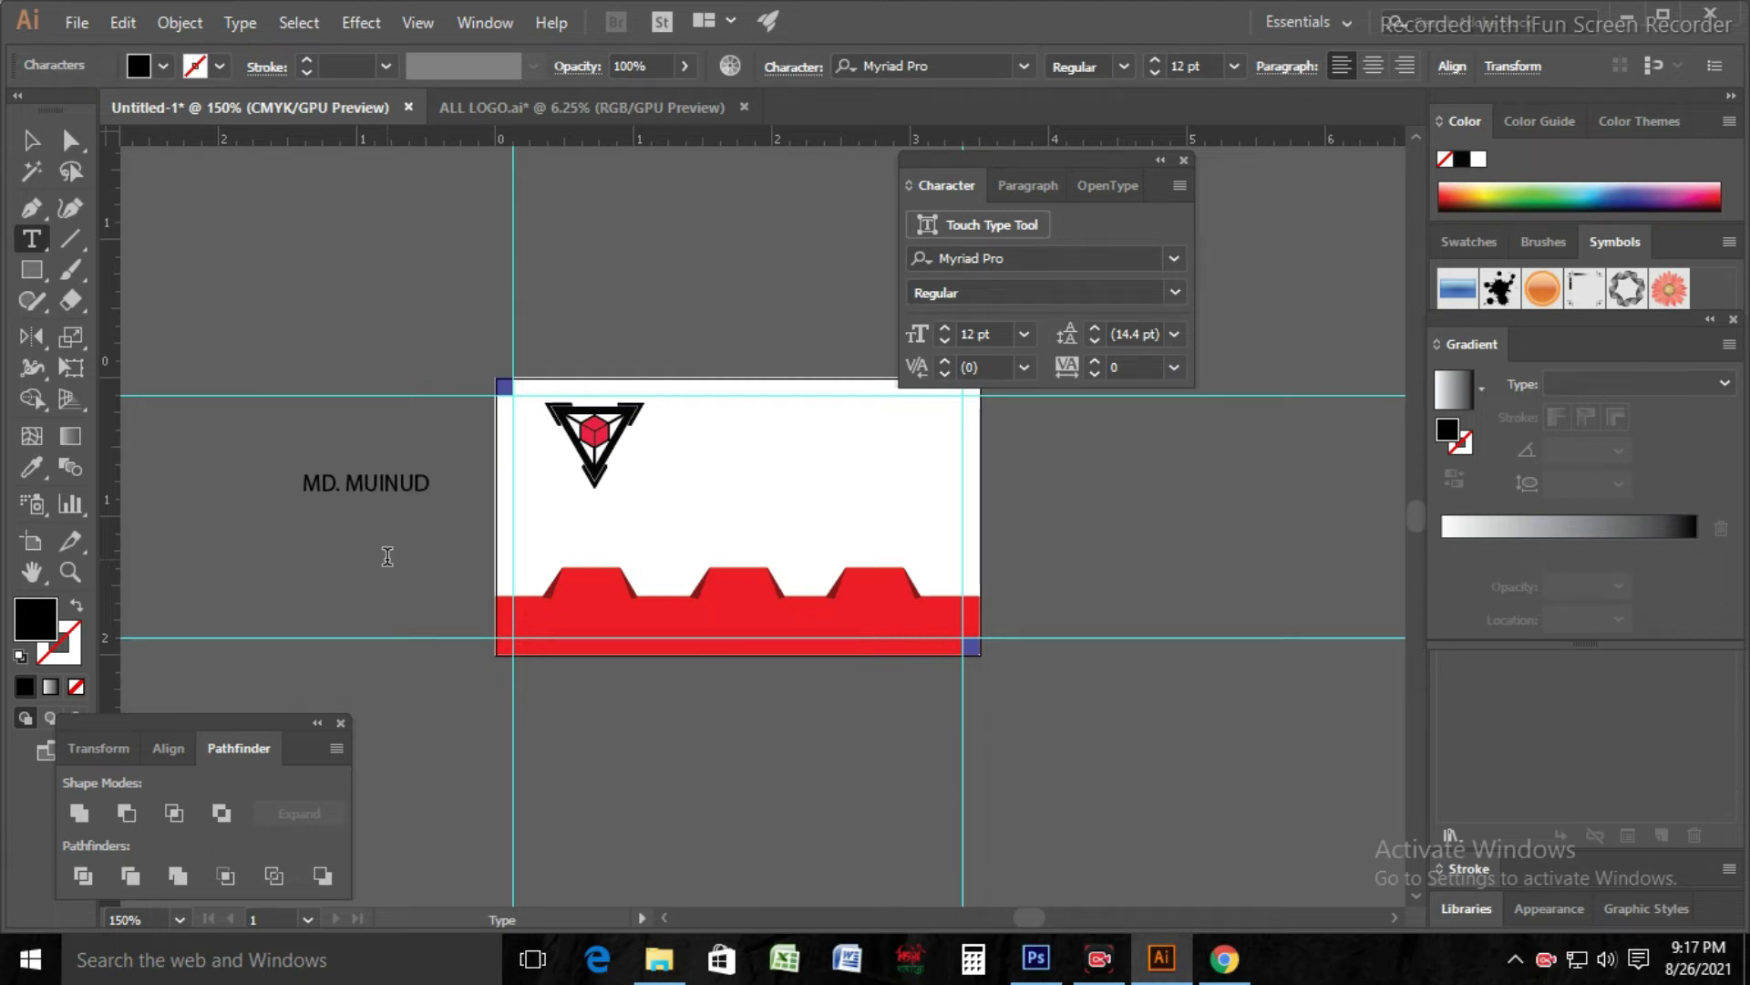
pyautogui.click(30, 140)
pyautogui.moveTo(425, 482); pyautogui.dragTo(638, 508)
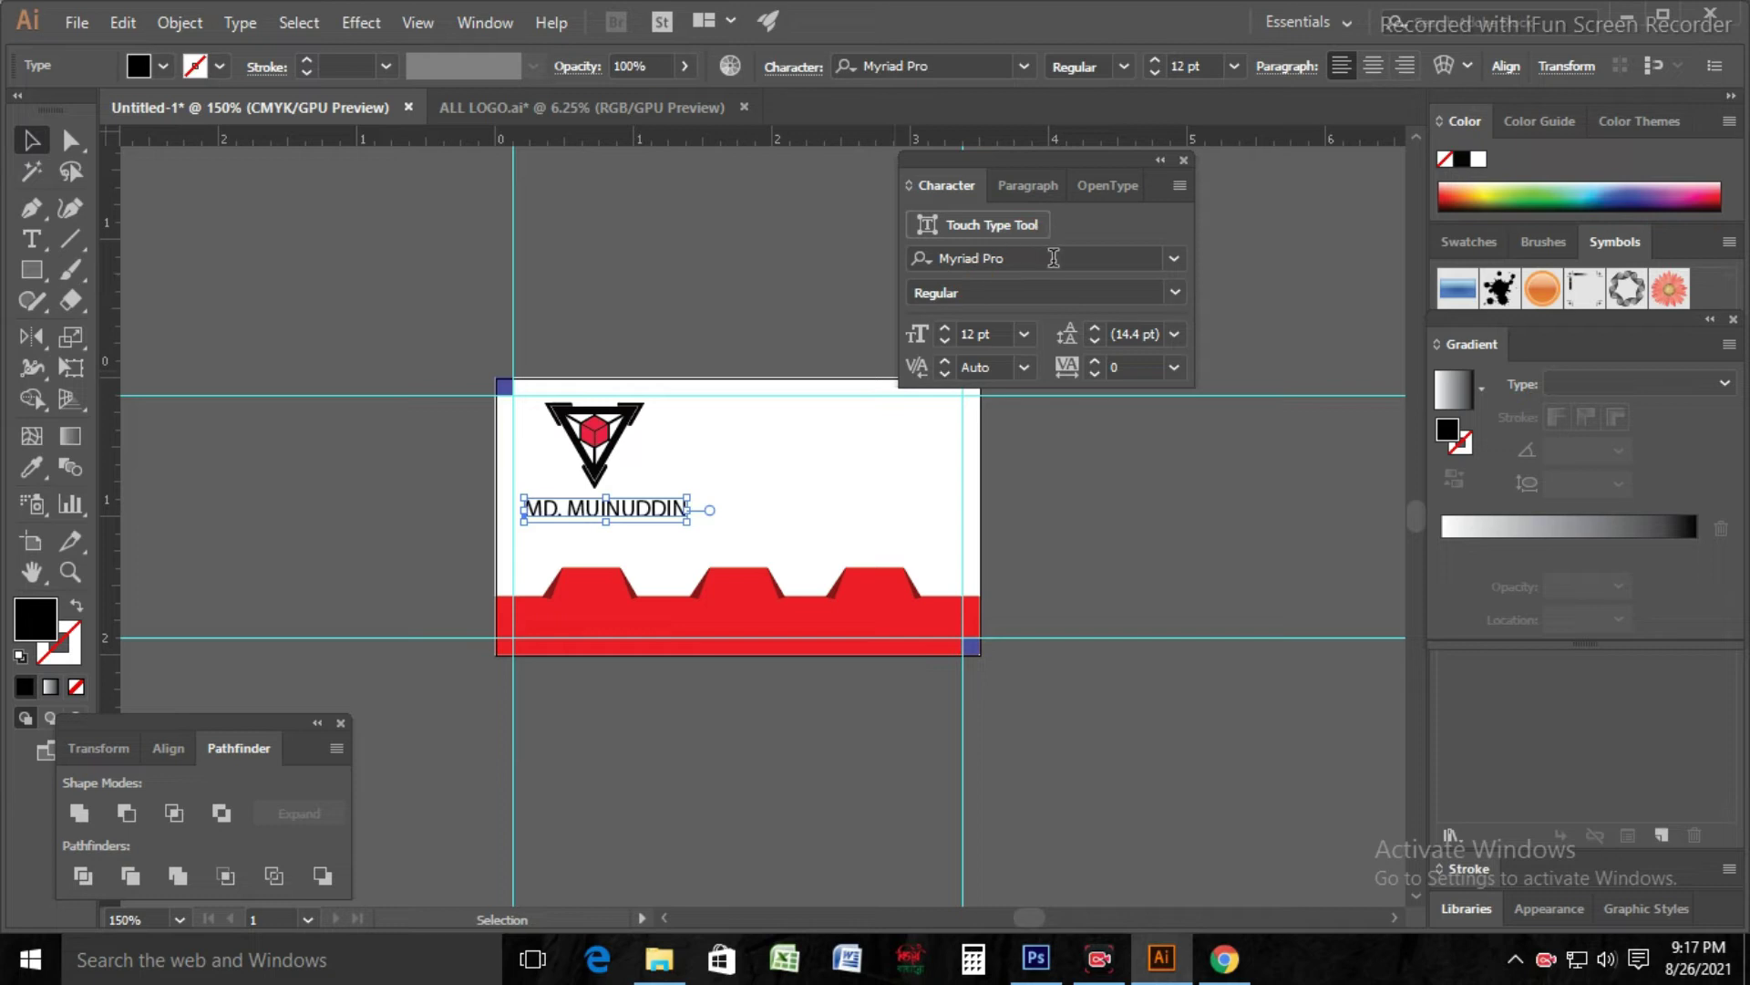
# Step: Set the name text to the Roboto font in the Bold Condensed style
pyautogui.click(1173, 258)
pyautogui.scroll(-8, 1062, 461)
pyautogui.scroll(-12, 1048, 528)
pyautogui.scroll(7, 1012, 652)
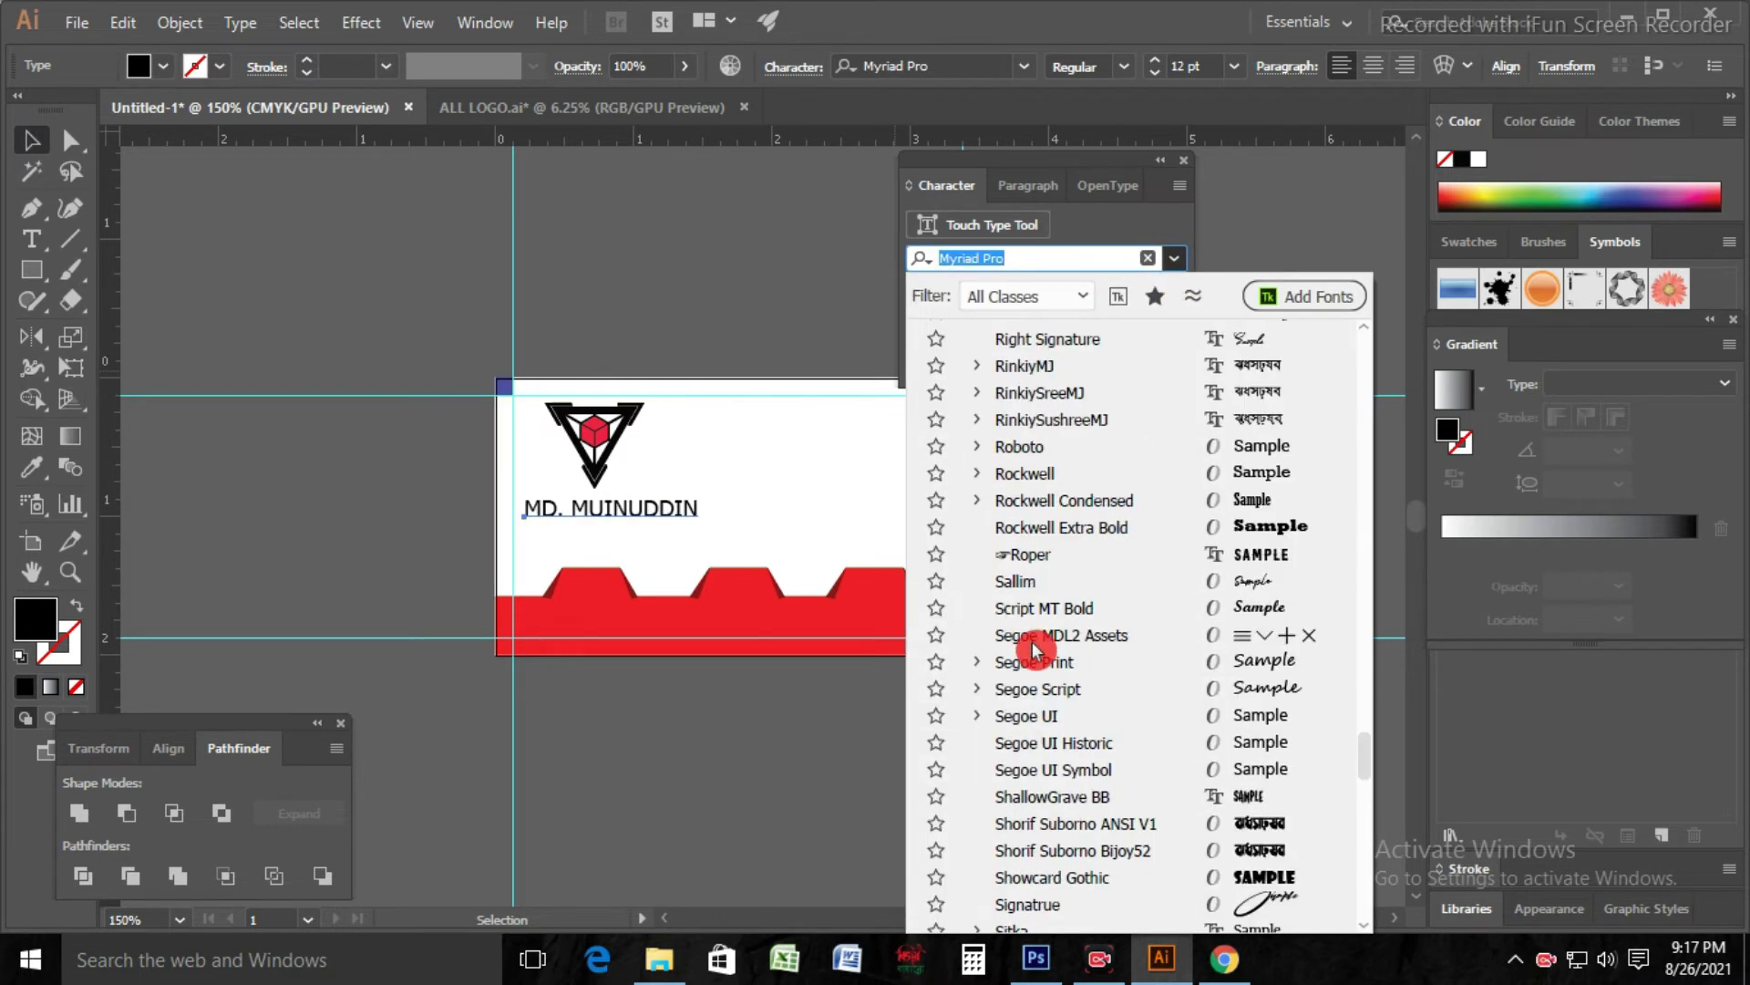
pyautogui.click(1020, 446)
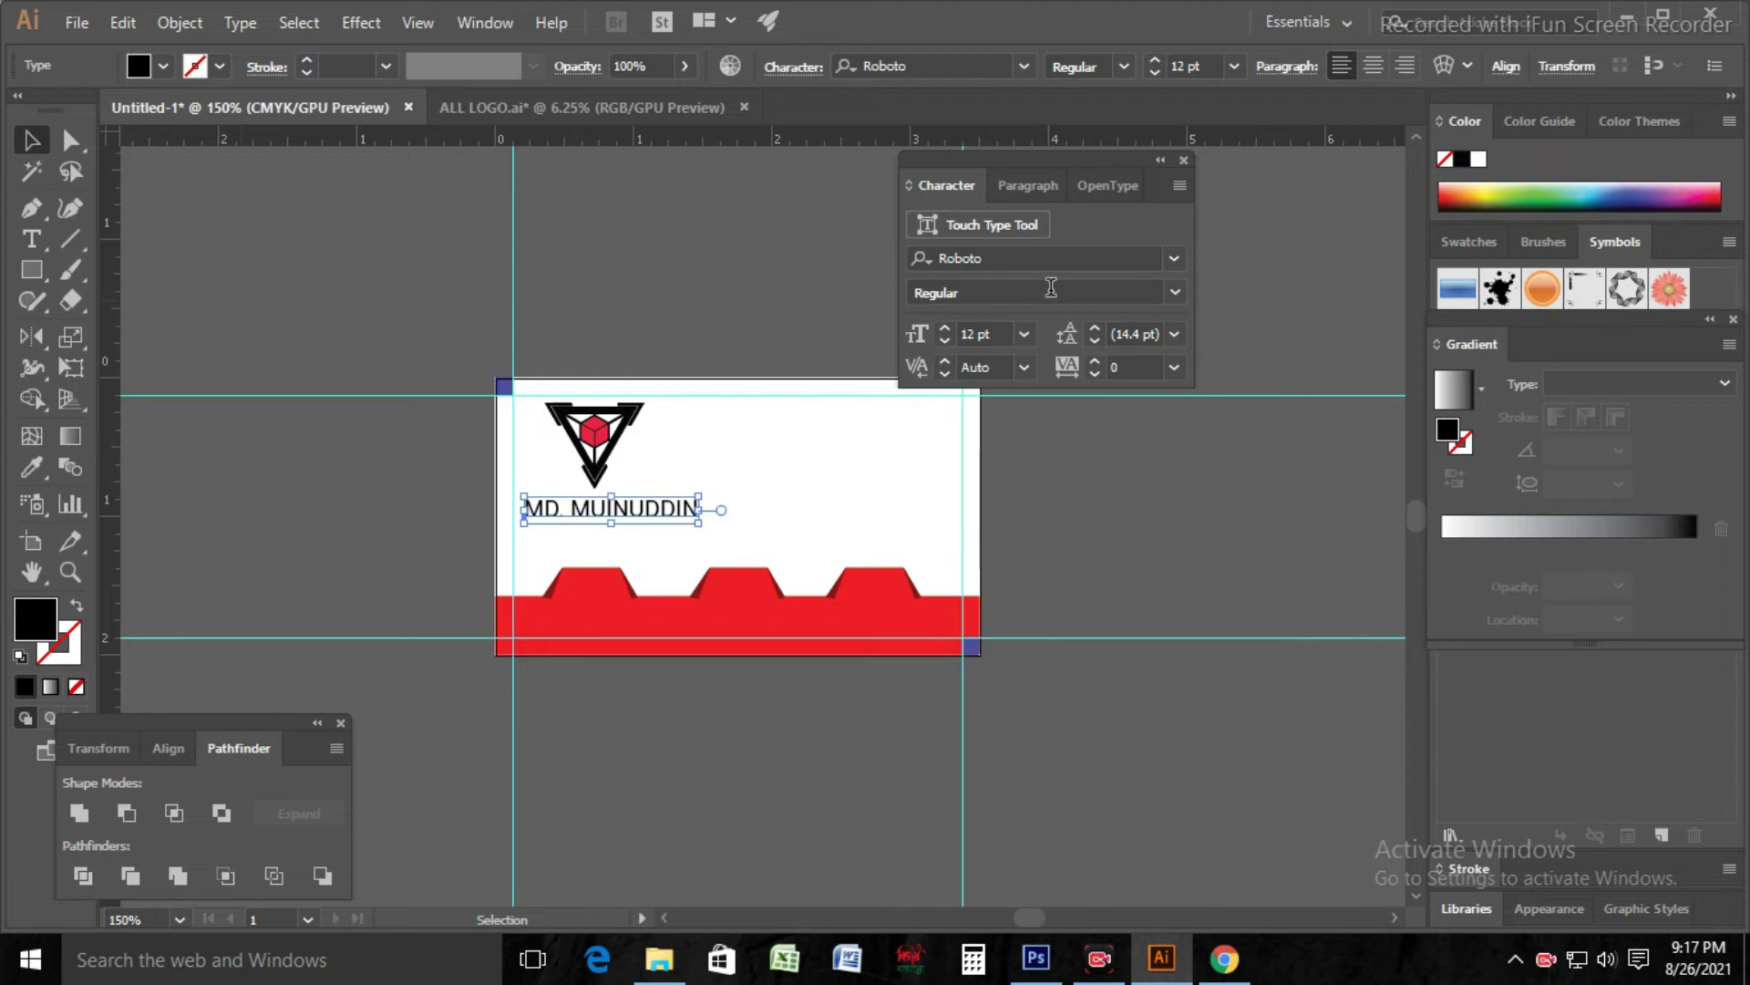
pyautogui.click(1175, 266)
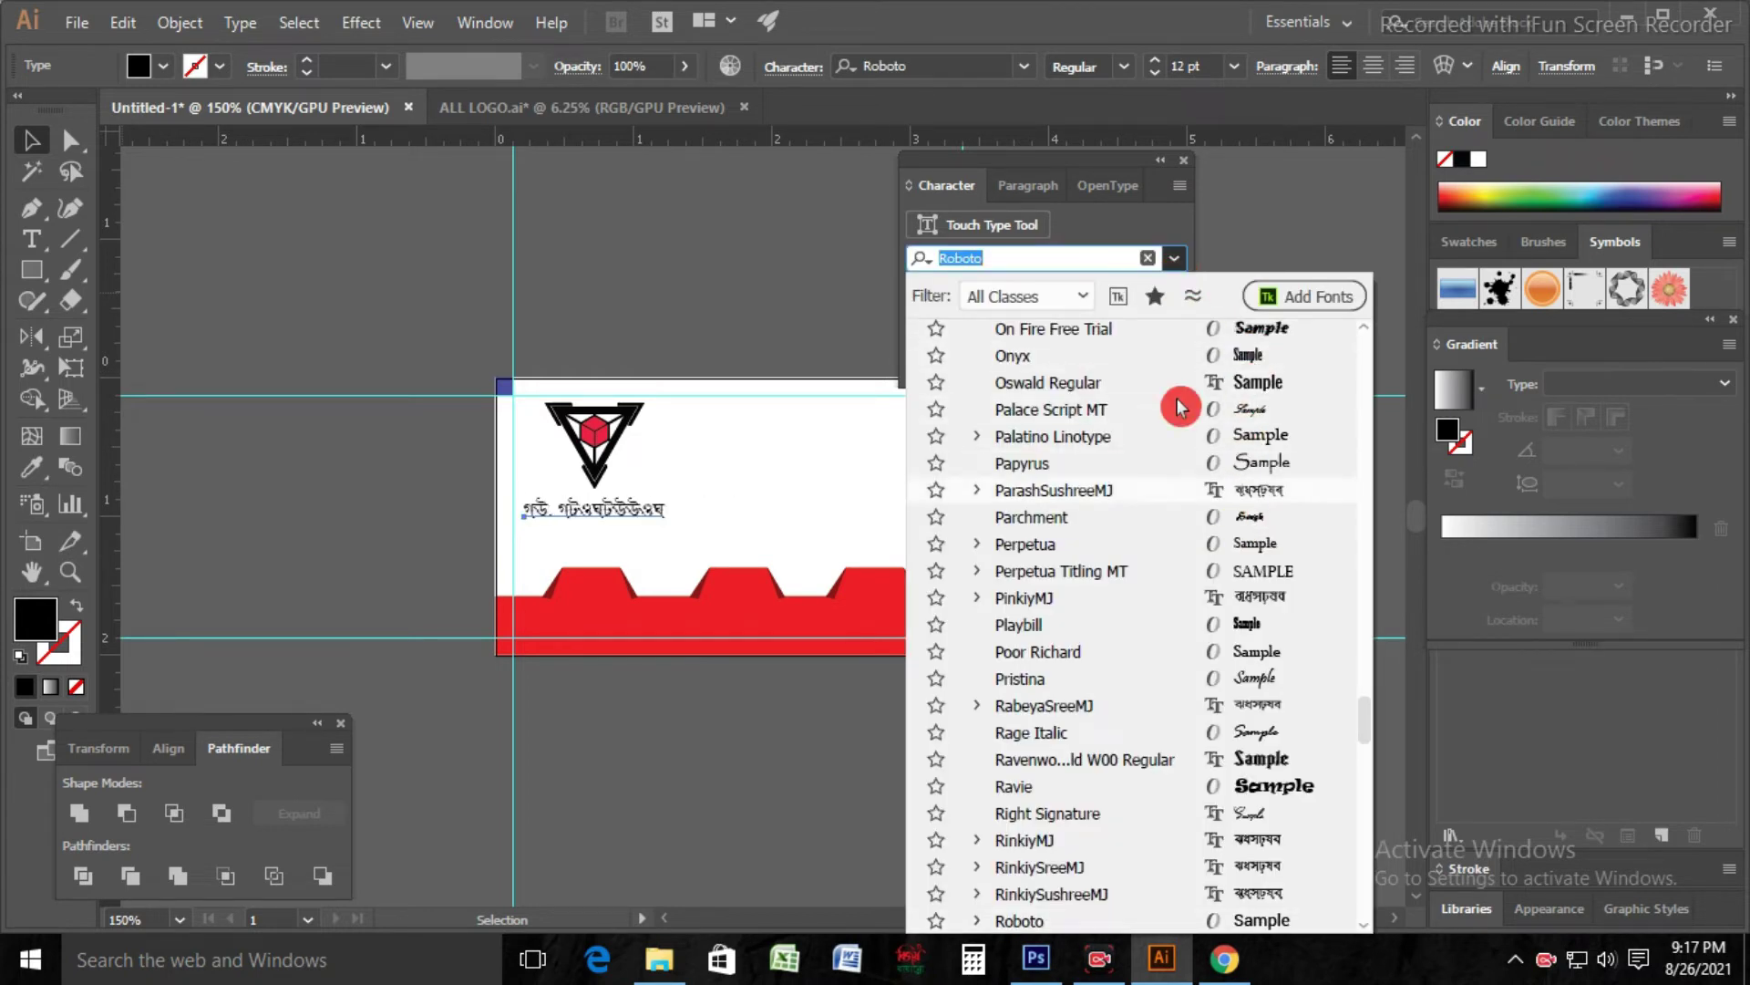
pyautogui.click(1174, 258)
pyautogui.click(1175, 293)
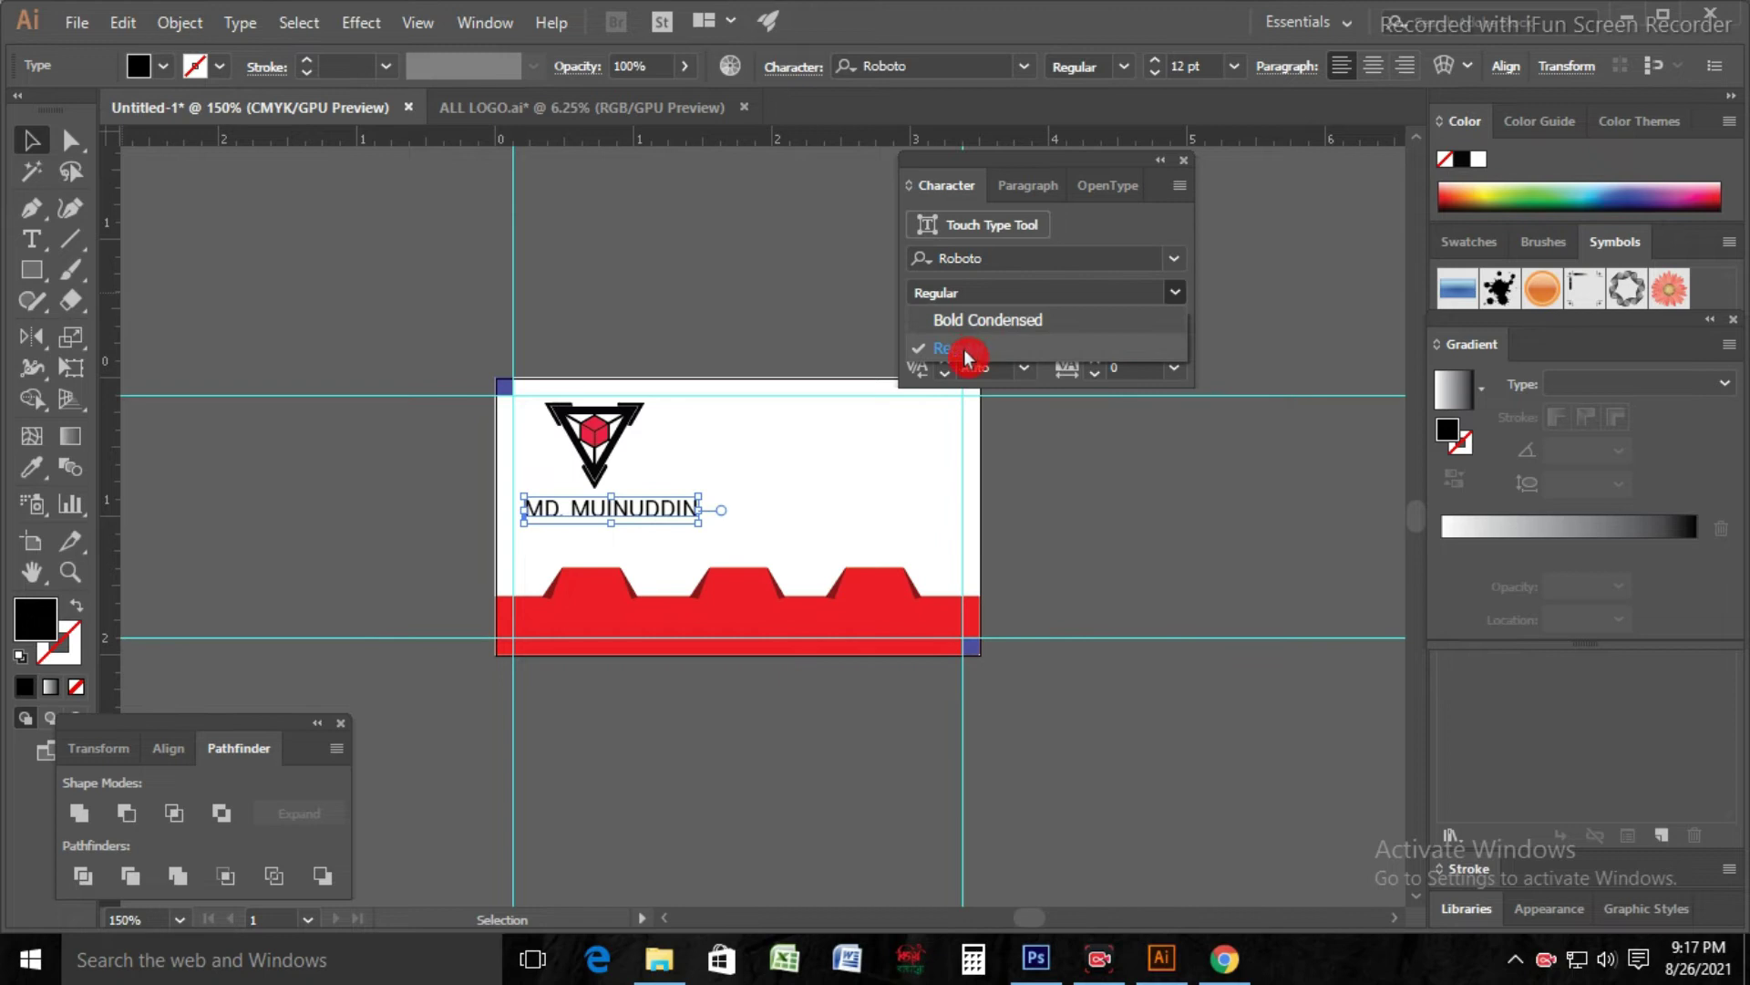
pyautogui.click(988, 322)
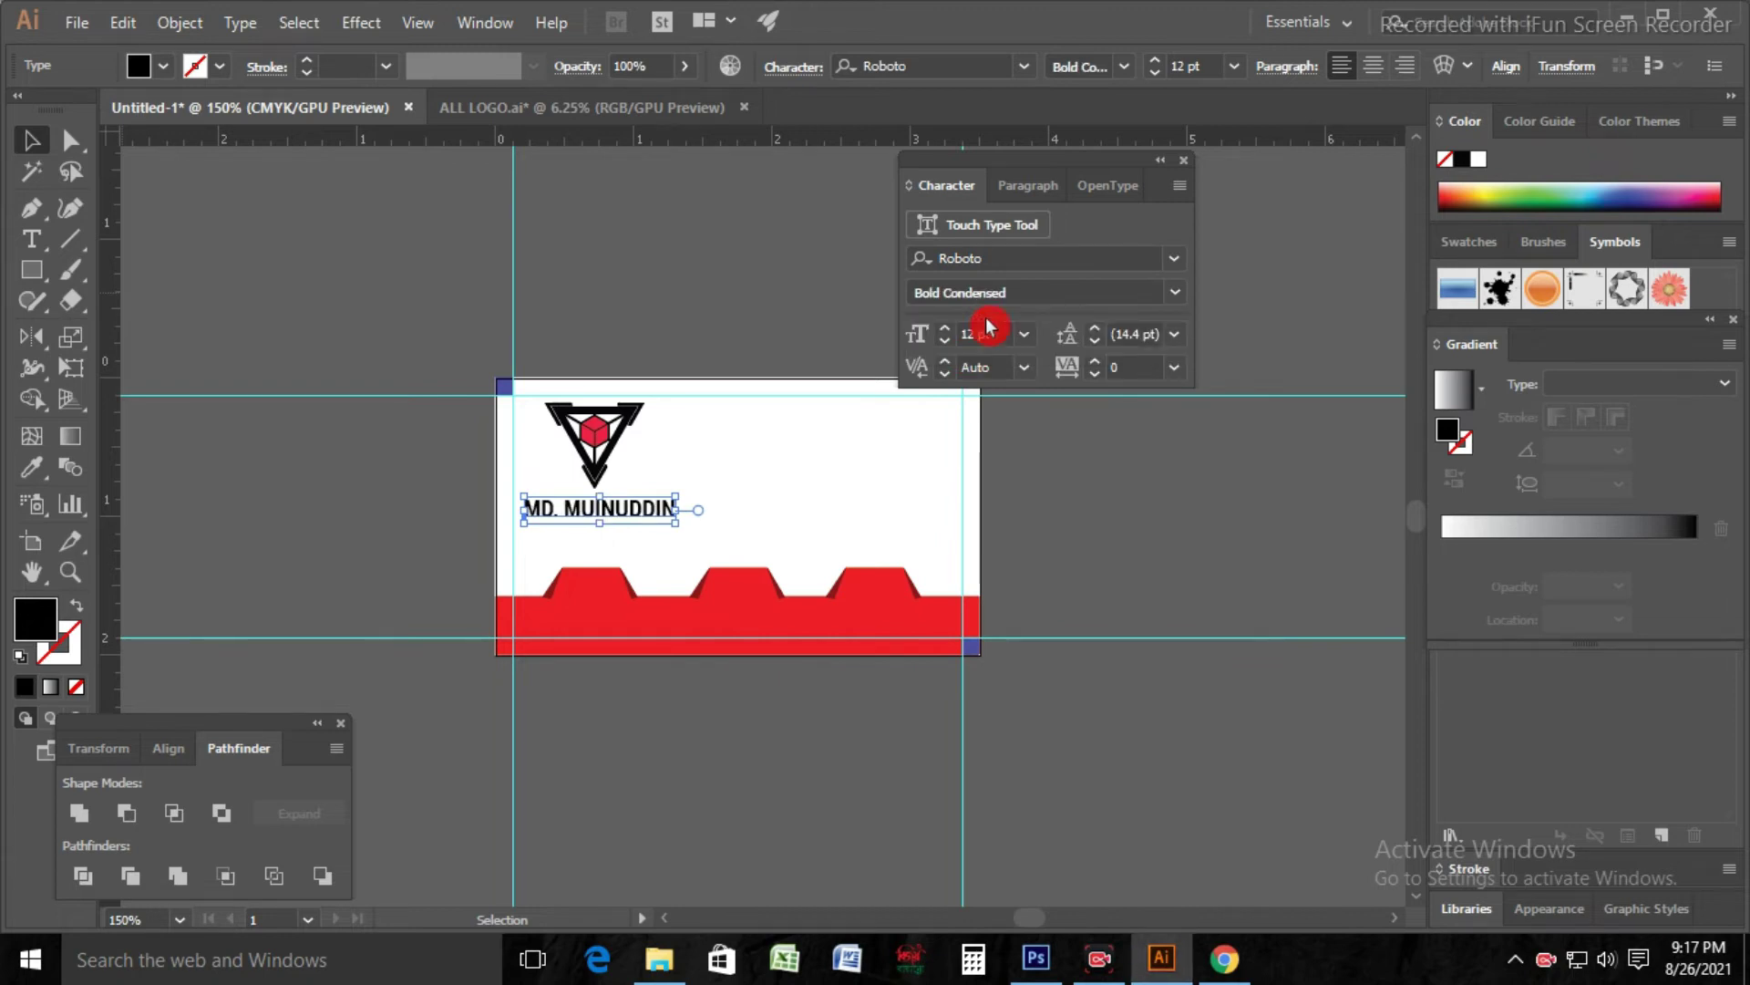
pyautogui.click(713, 747)
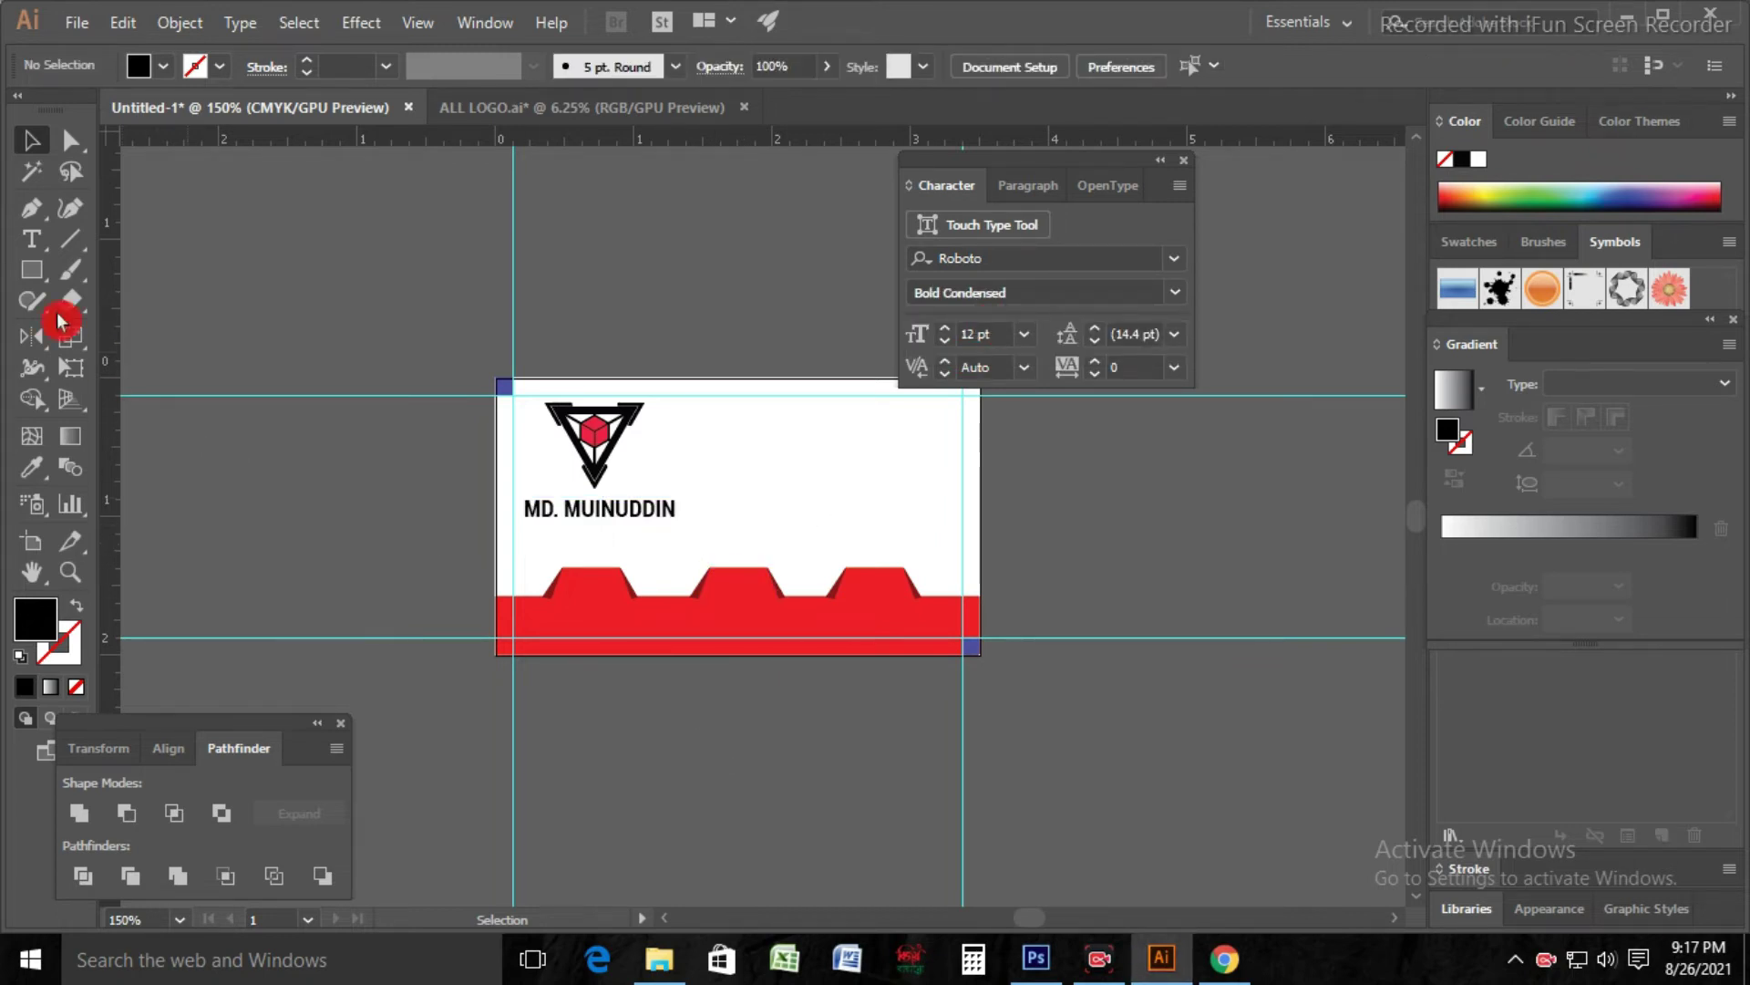
# Step: Add the text "Graphic Designer" on the empty canvas left of the card
pyautogui.click(31, 239)
pyautogui.click(214, 497)
pyautogui.press('BackSpace')
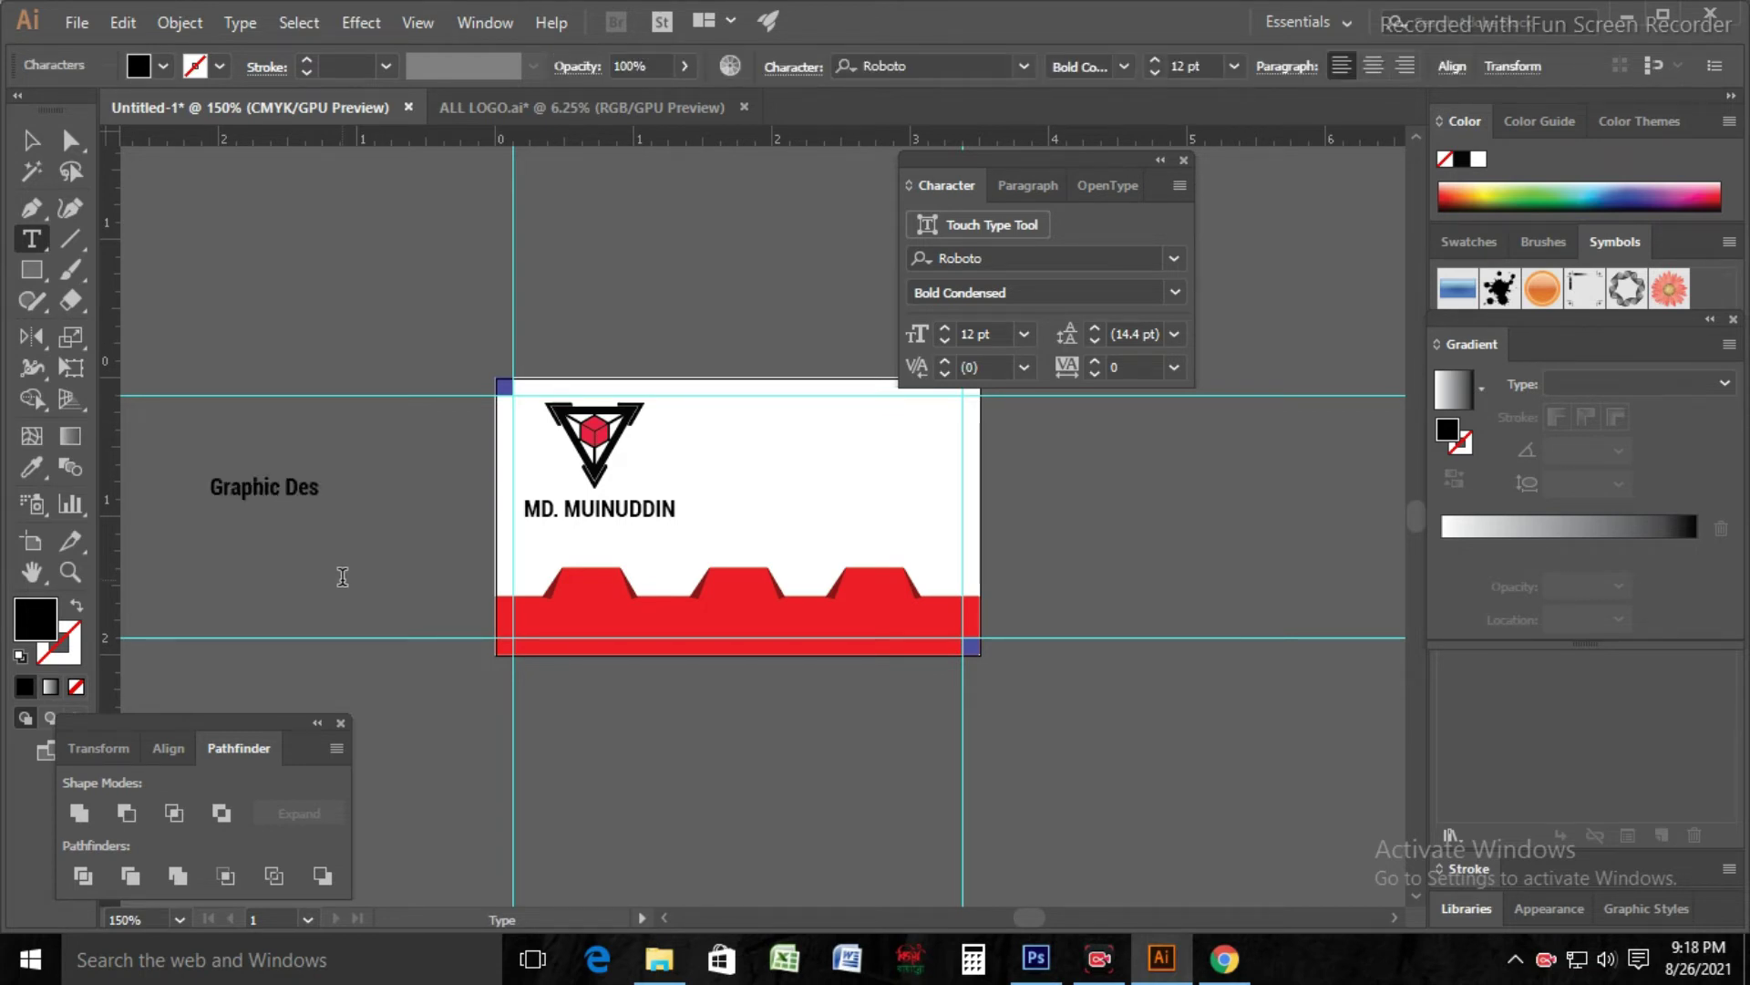
pyautogui.click(31, 140)
# Step: Set the job title to Roboto Regular at about 8.76 pt and place it directly beneath the name
pyautogui.click(1174, 292)
pyautogui.click(1034, 349)
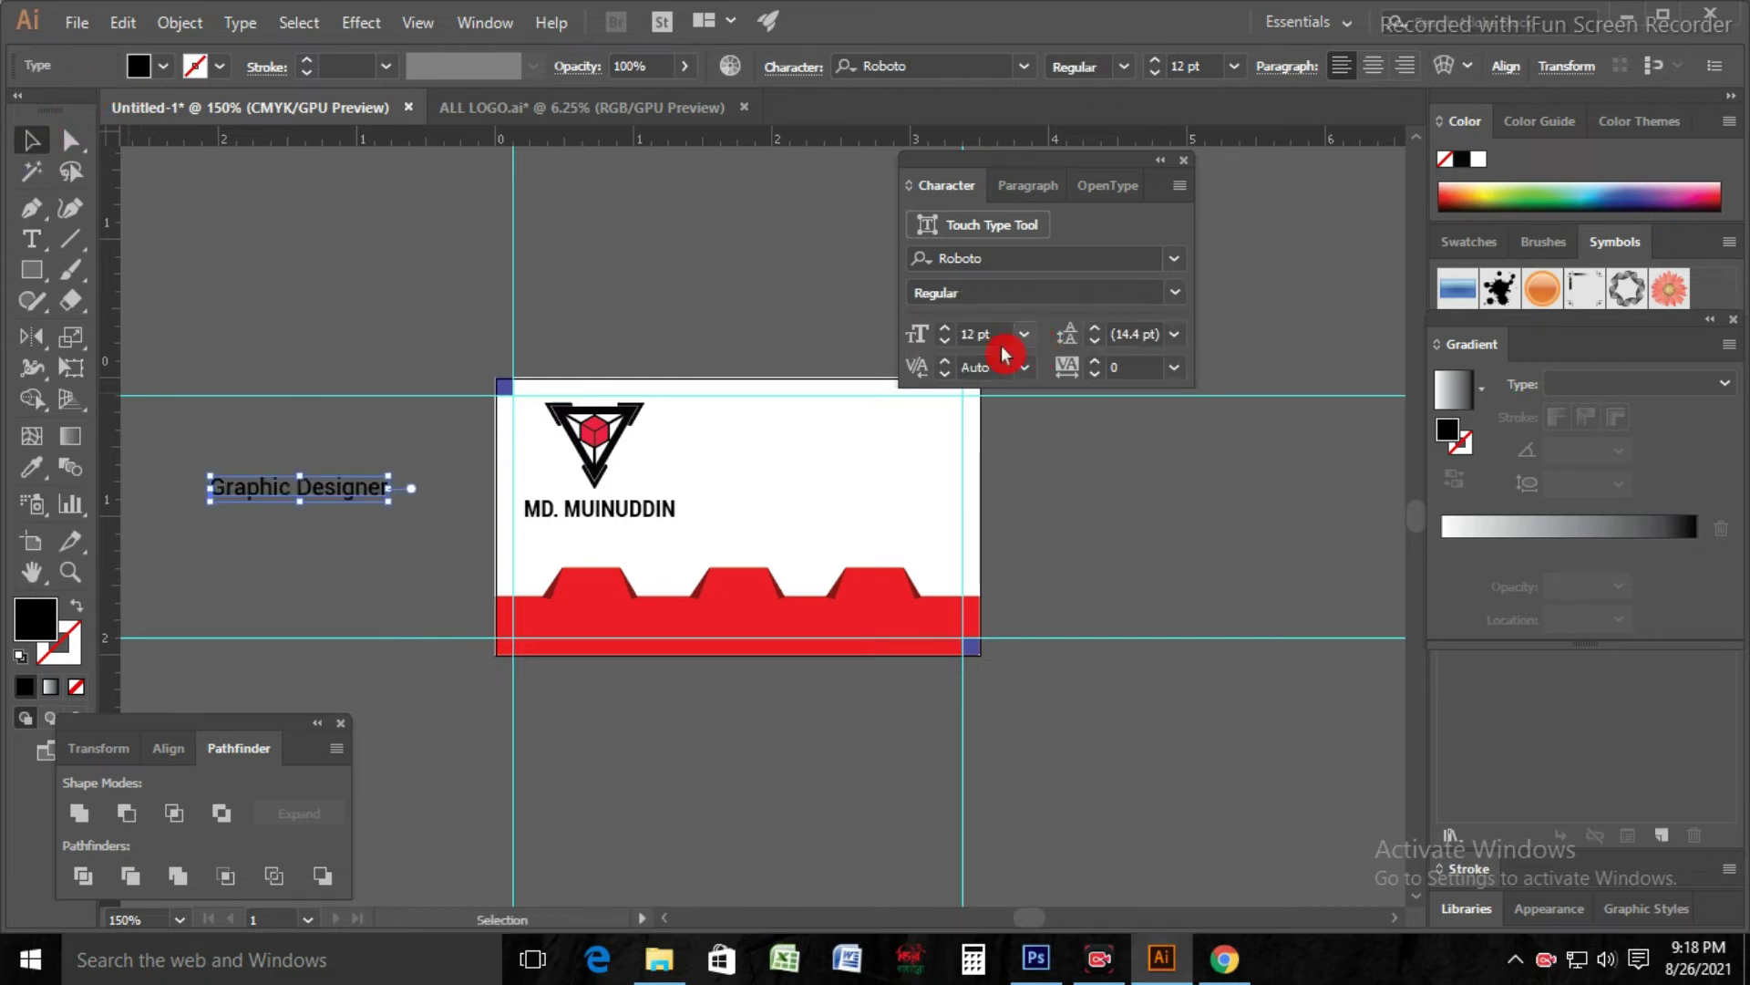
pyautogui.moveTo(388, 476)
pyautogui.mouseDown()
pyautogui.moveTo(354, 484)
pyautogui.moveTo(514, 540)
pyautogui.moveTo(665, 545)
pyautogui.moveTo(627, 536)
pyautogui.mouseUp()
pyautogui.click(340, 504)
# Step: Match the job title's colour to the red strip using the Eyedropper
pyautogui.click(27, 622)
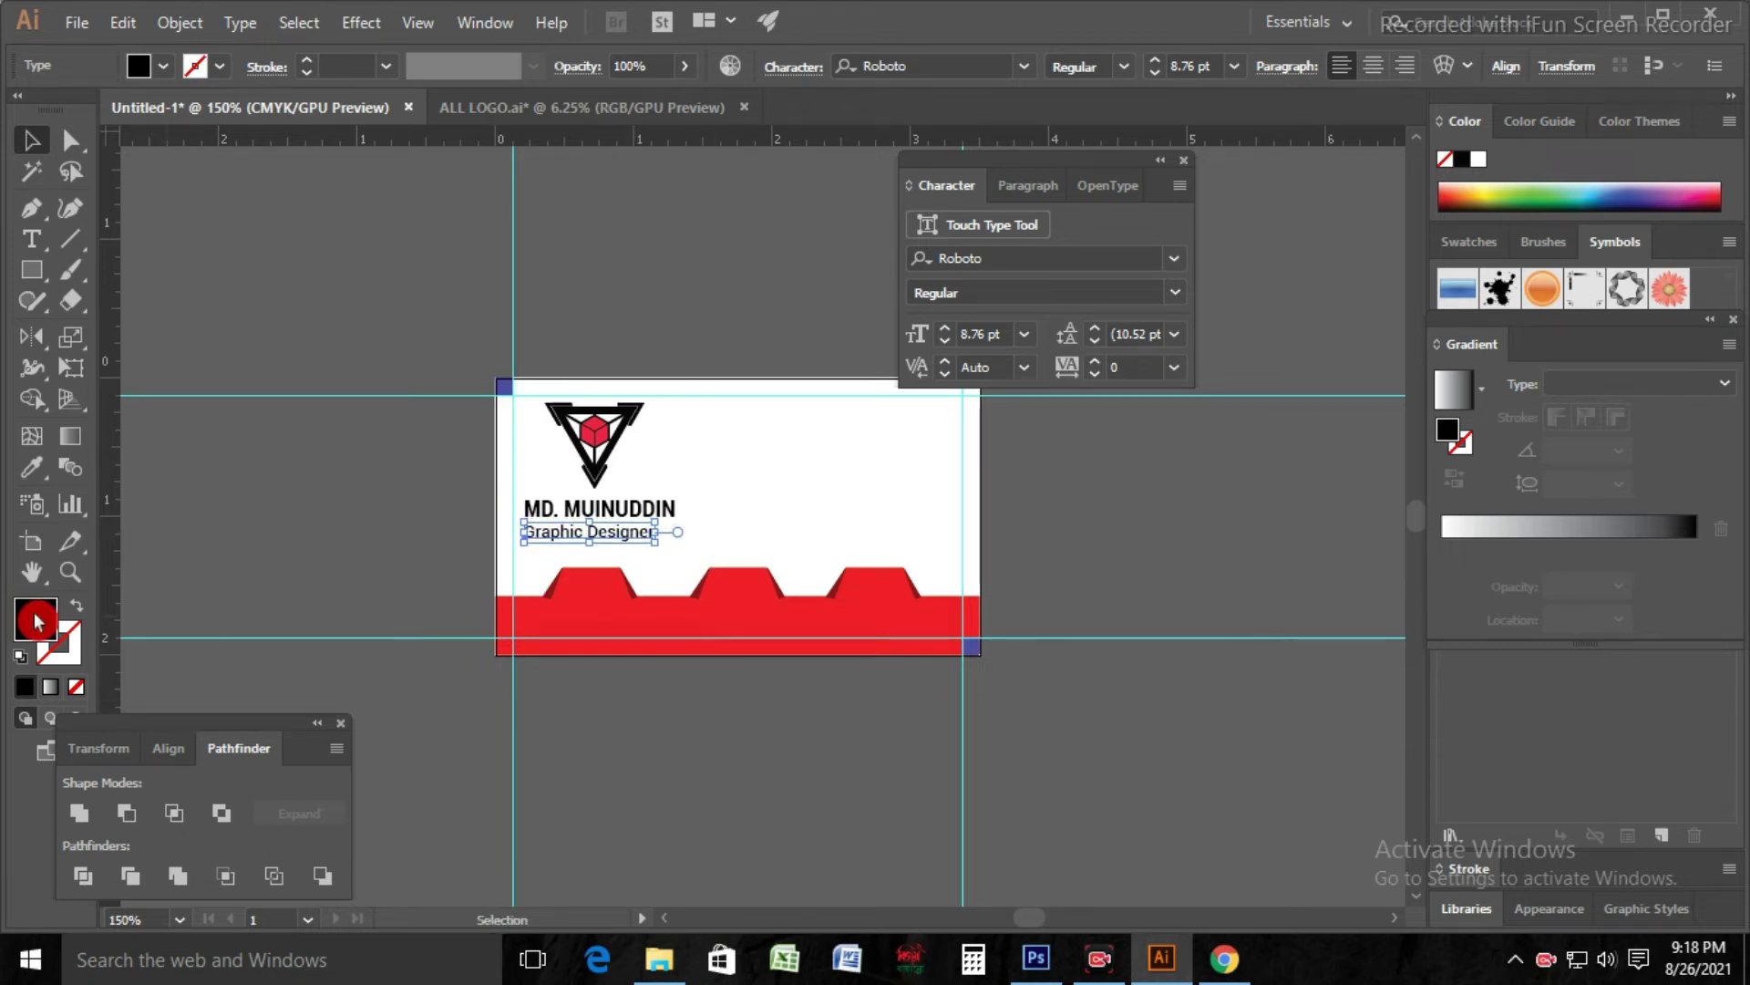
pyautogui.click(33, 469)
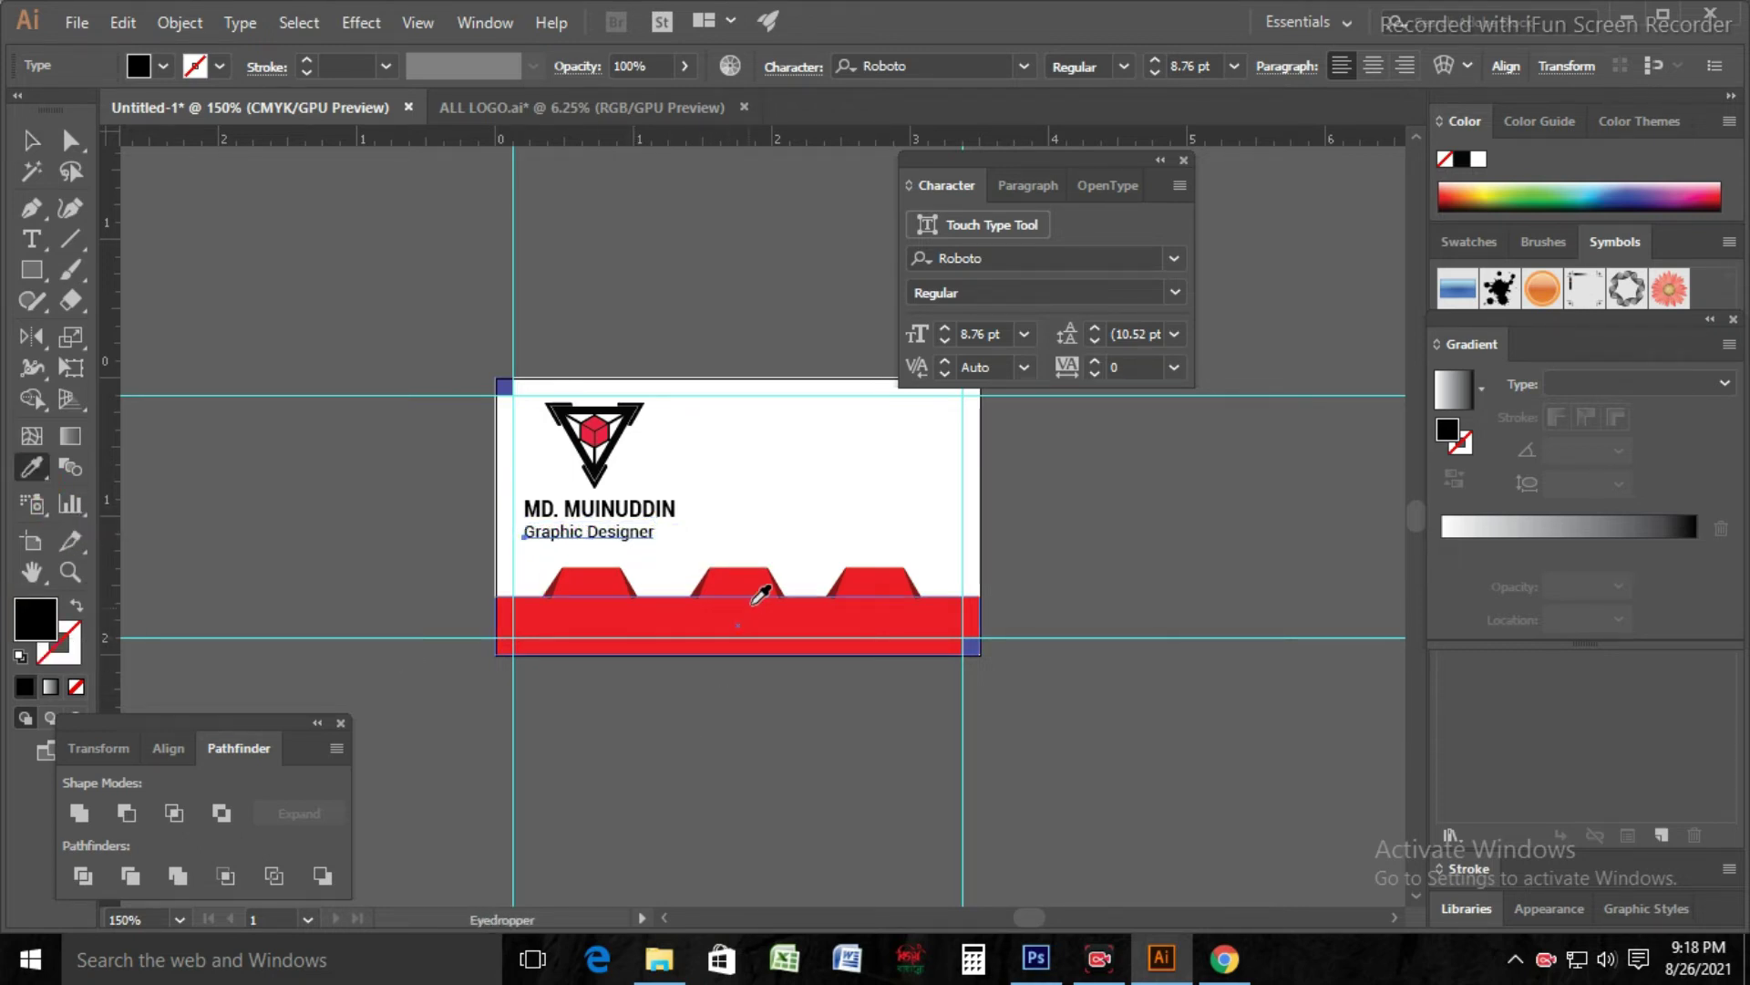
pyautogui.click(755, 598)
pyautogui.click(27, 144)
pyautogui.click(167, 321)
# Step: Bring the larger QR code from ALL LOGO.ai into the business card document
pyautogui.scroll(-2, 167, 324)
pyautogui.scroll(3, 167, 328)
pyautogui.click(612, 108)
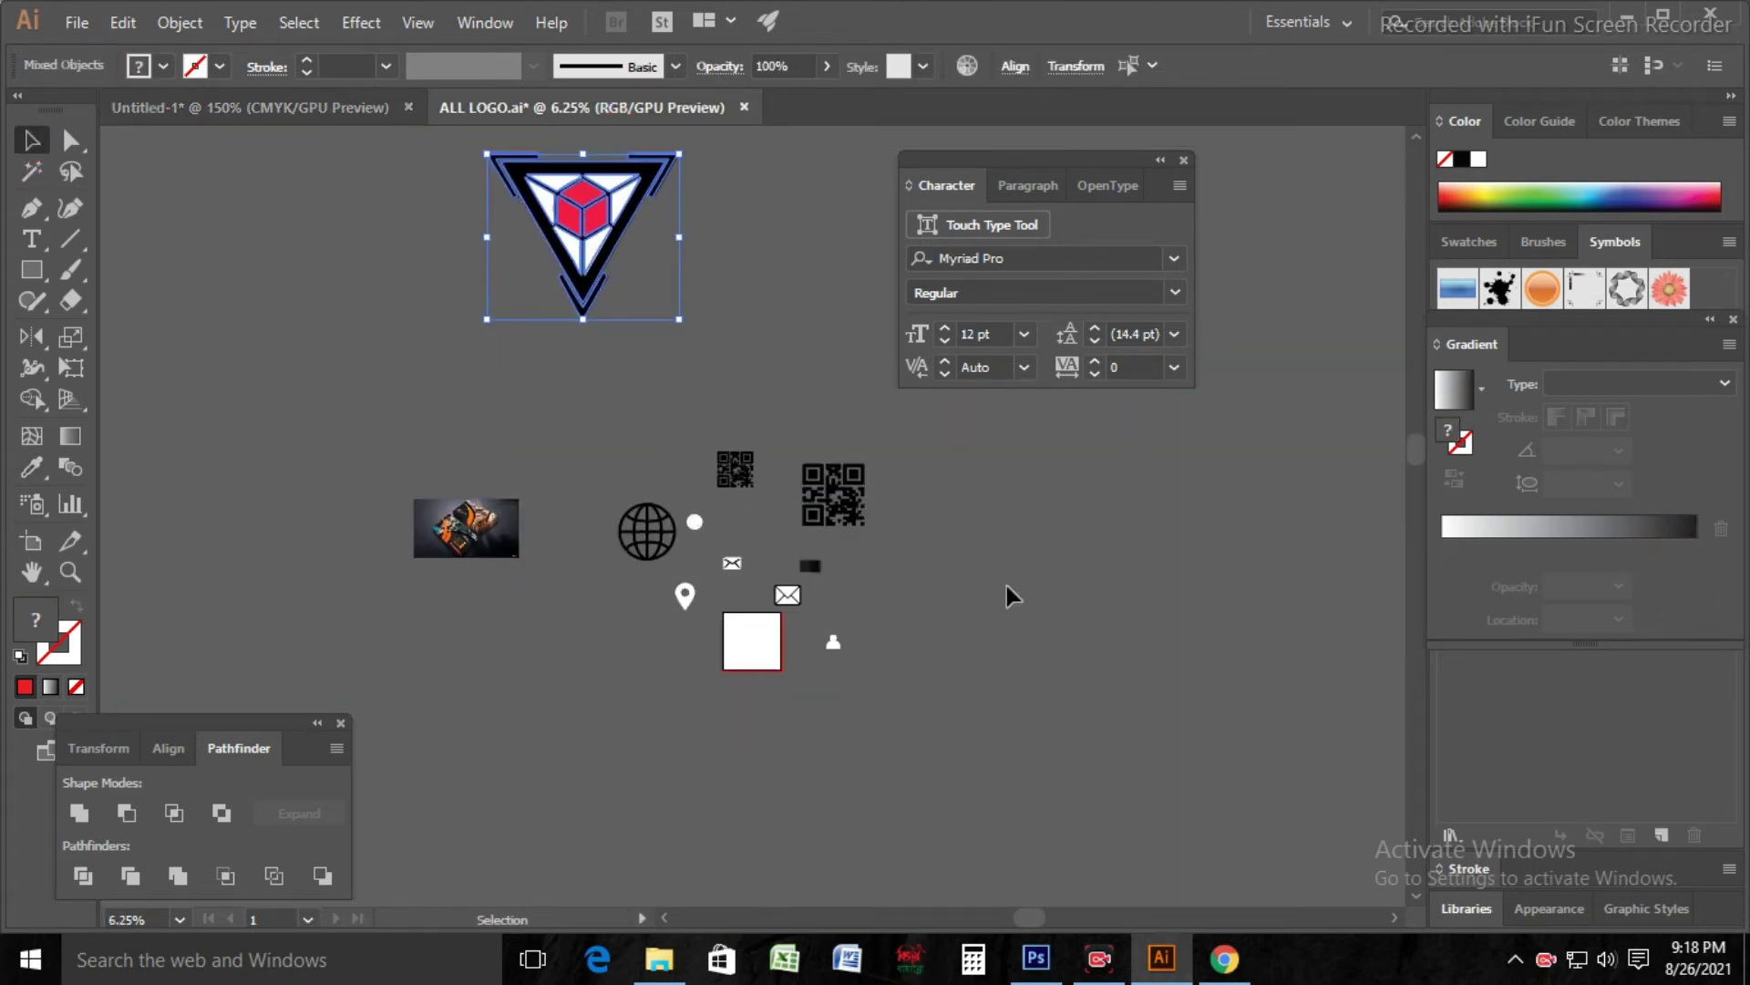
pyautogui.click(795, 453)
pyautogui.moveTo(834, 495); pyautogui.dragTo(635, 315)
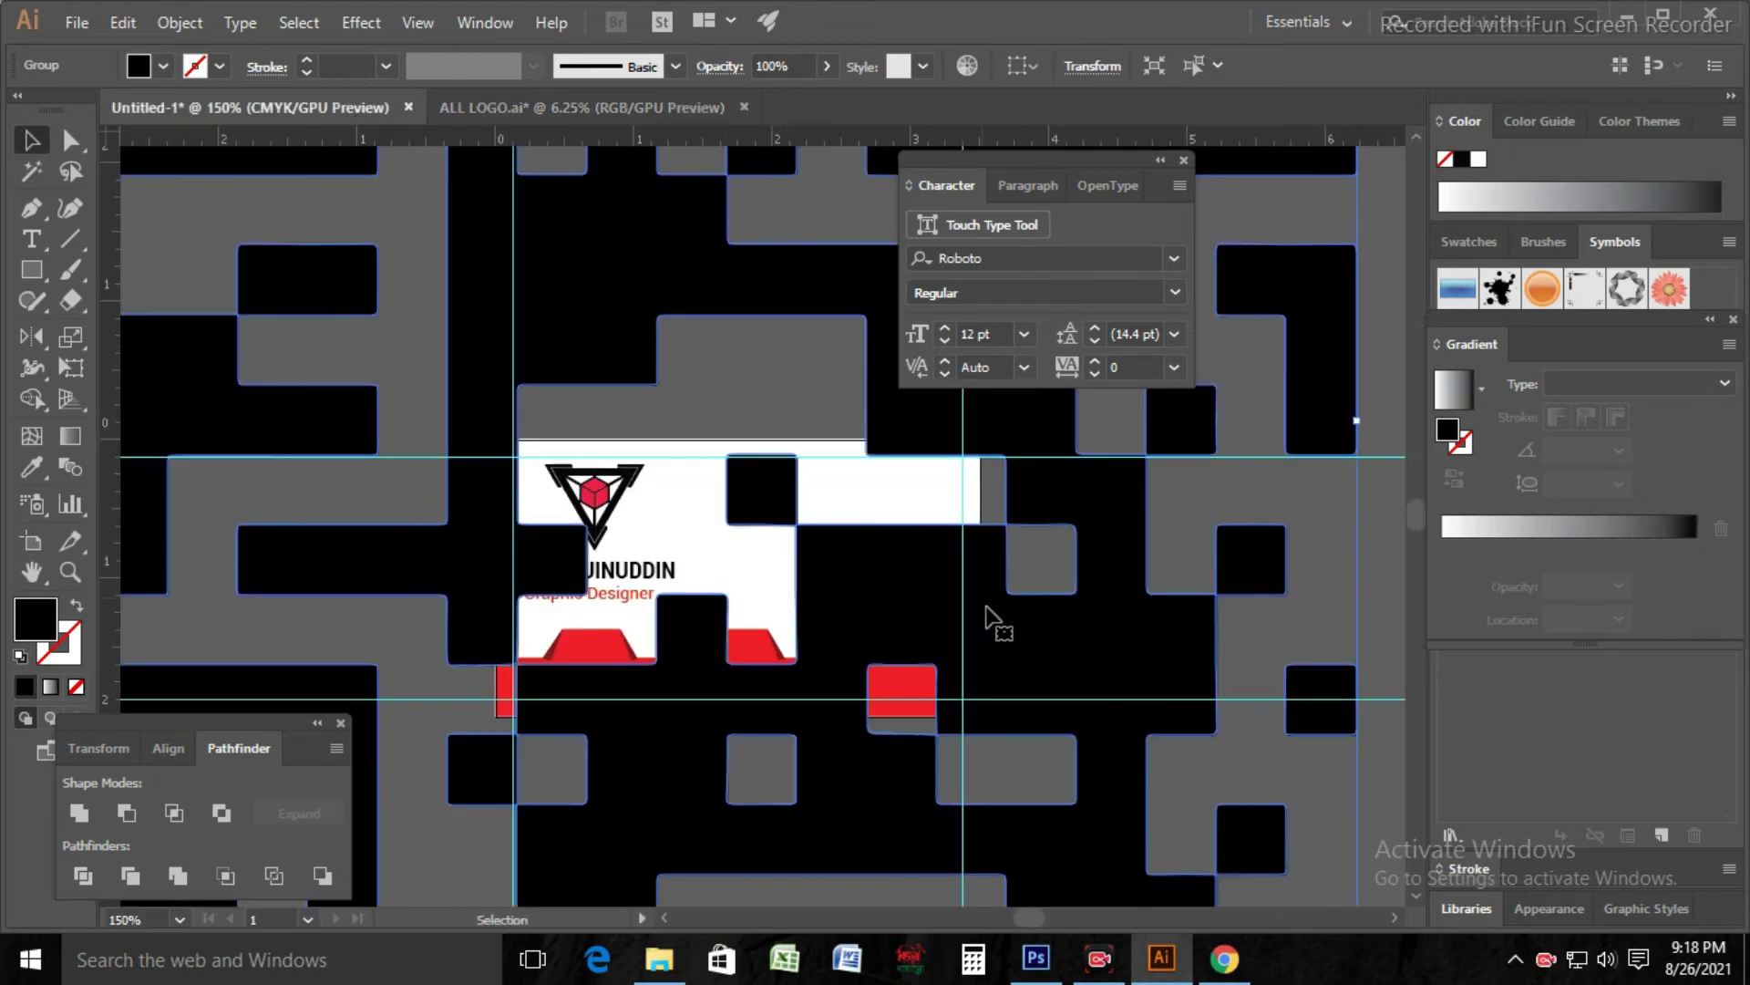
# Step: Scale the QR code down and place it on the card's white area at the upper right
pyautogui.moveTo(996, 616); pyautogui.dragTo(543, 198)
pyautogui.moveTo(905, 736); pyautogui.dragTo(727, 518)
pyautogui.moveTo(516, 441); pyautogui.dragTo(562, 484)
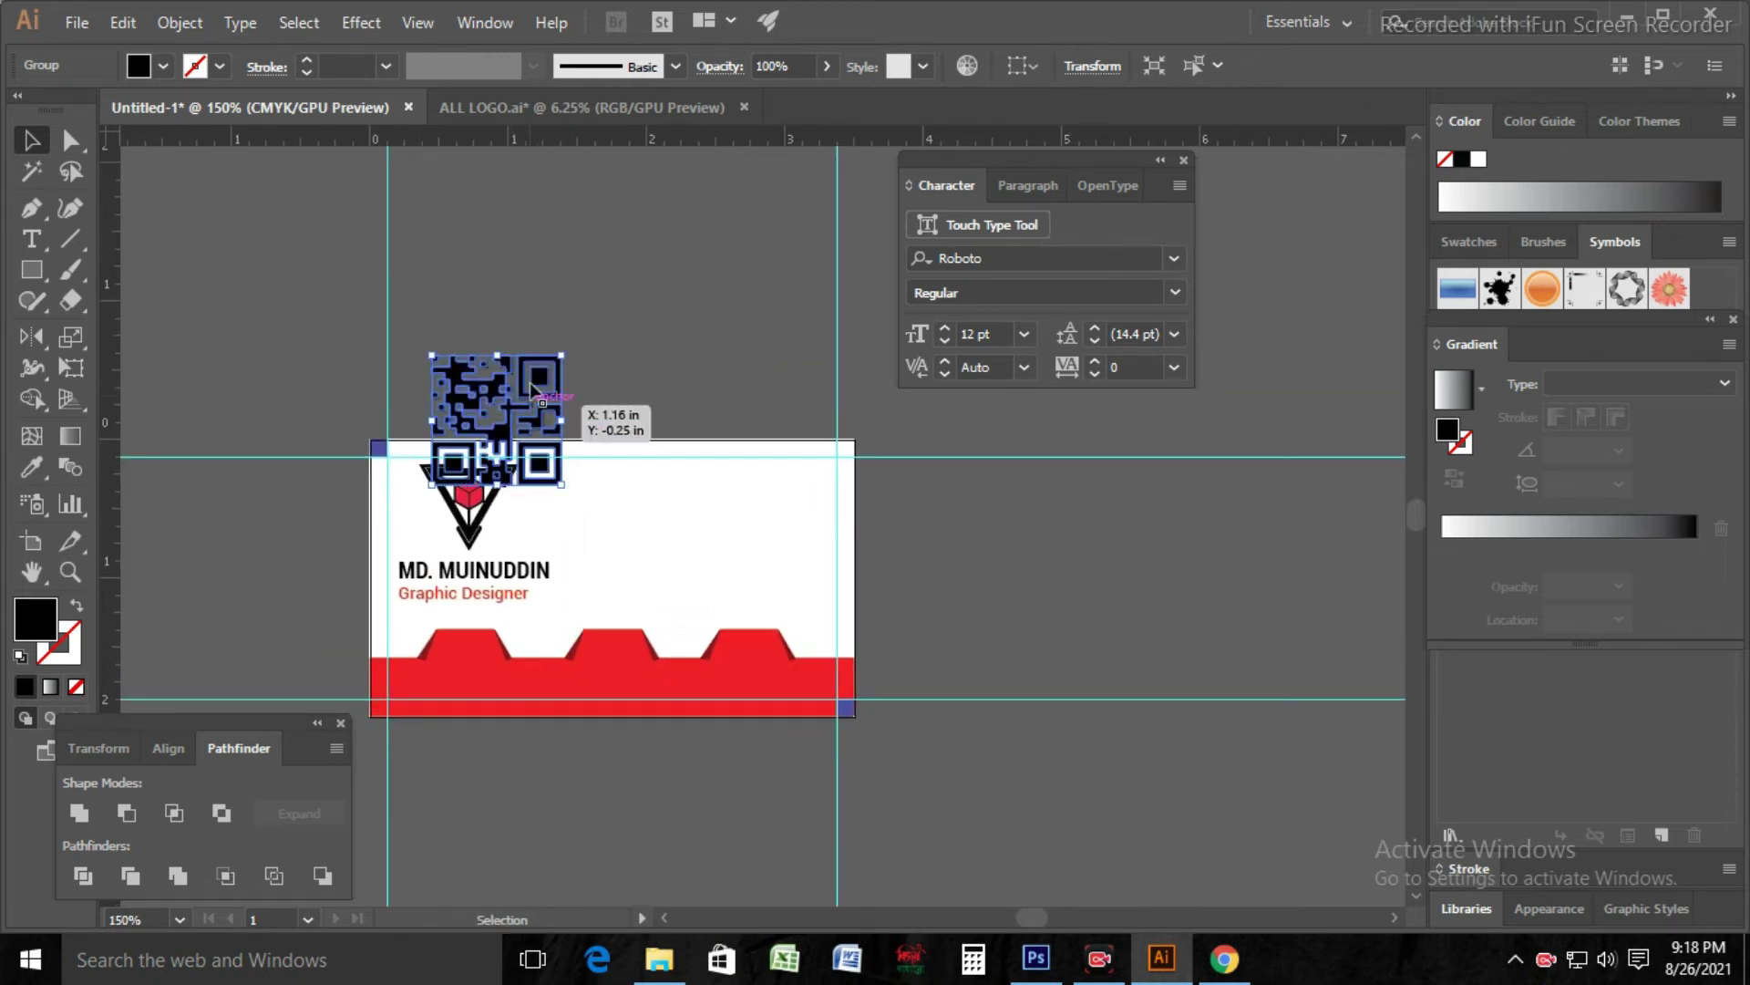
pyautogui.moveTo(493, 420); pyautogui.dragTo(734, 526)
pyautogui.moveTo(801, 590); pyautogui.dragTo(693, 480)
pyautogui.moveTo(775, 547); pyautogui.dragTo(807, 544)
pyautogui.click(978, 571)
pyautogui.scroll(-3, 906, 555)
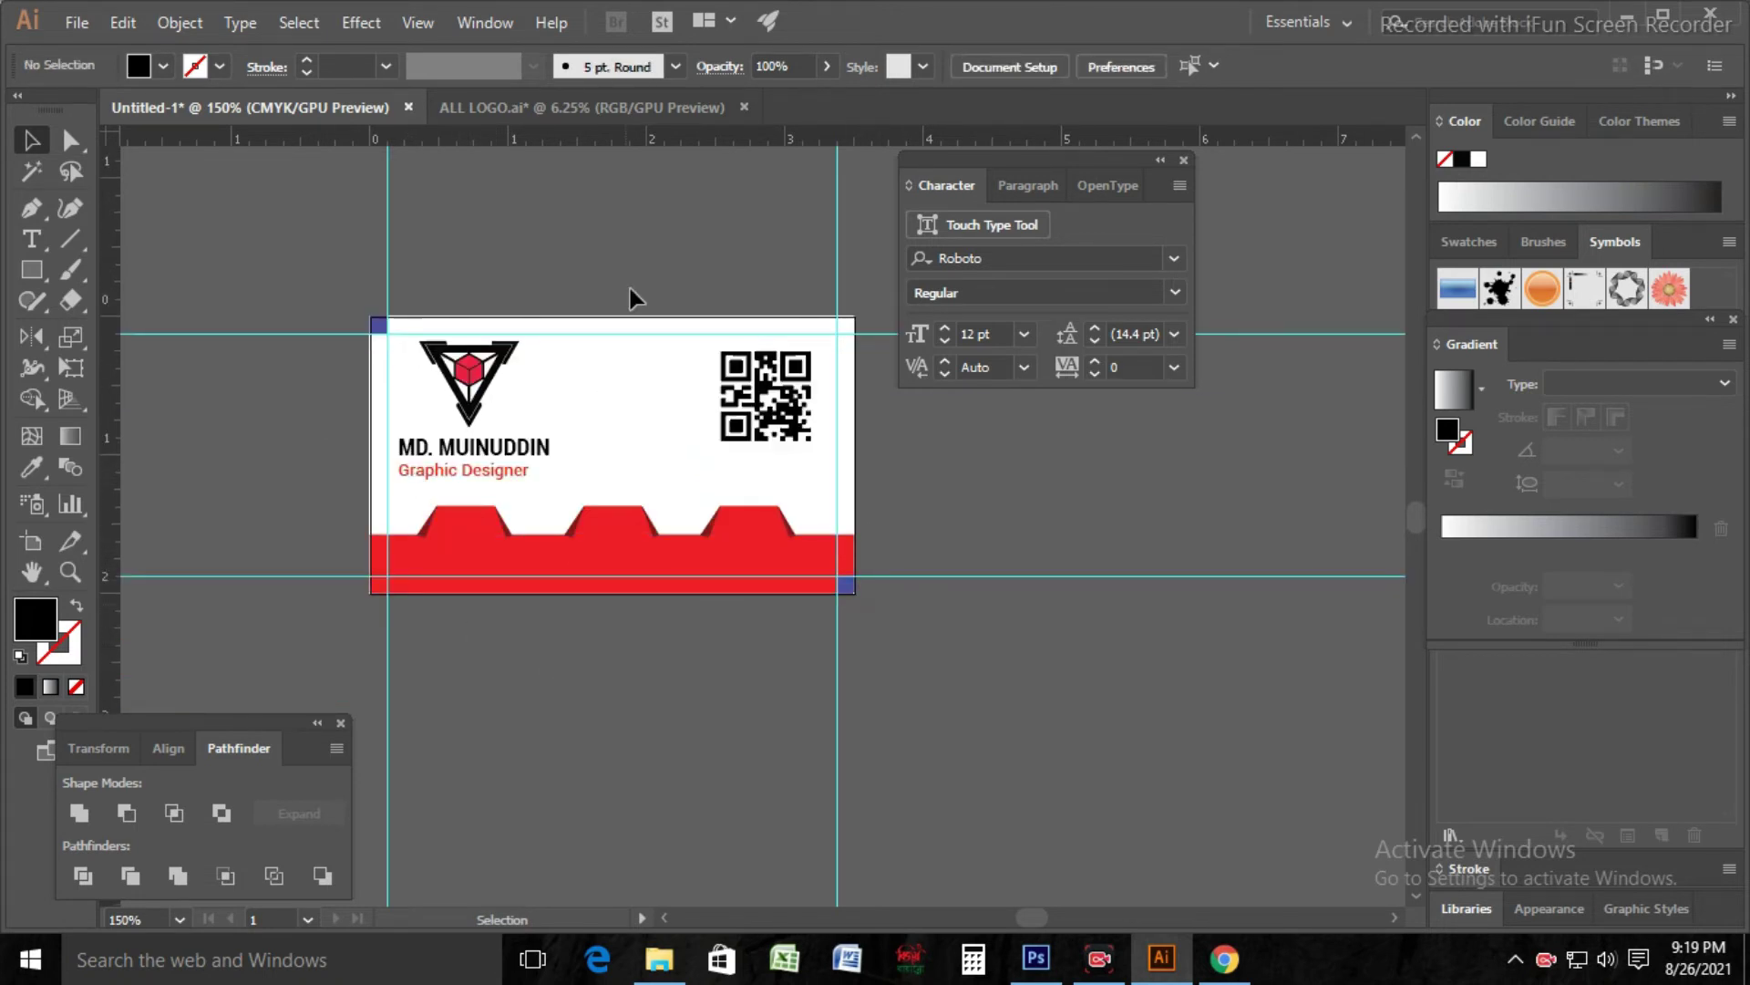
# Step: Bring the globe icon from ALL LOGO.ai into the card document and shrink it to a small icon beside the card
pyautogui.click(669, 107)
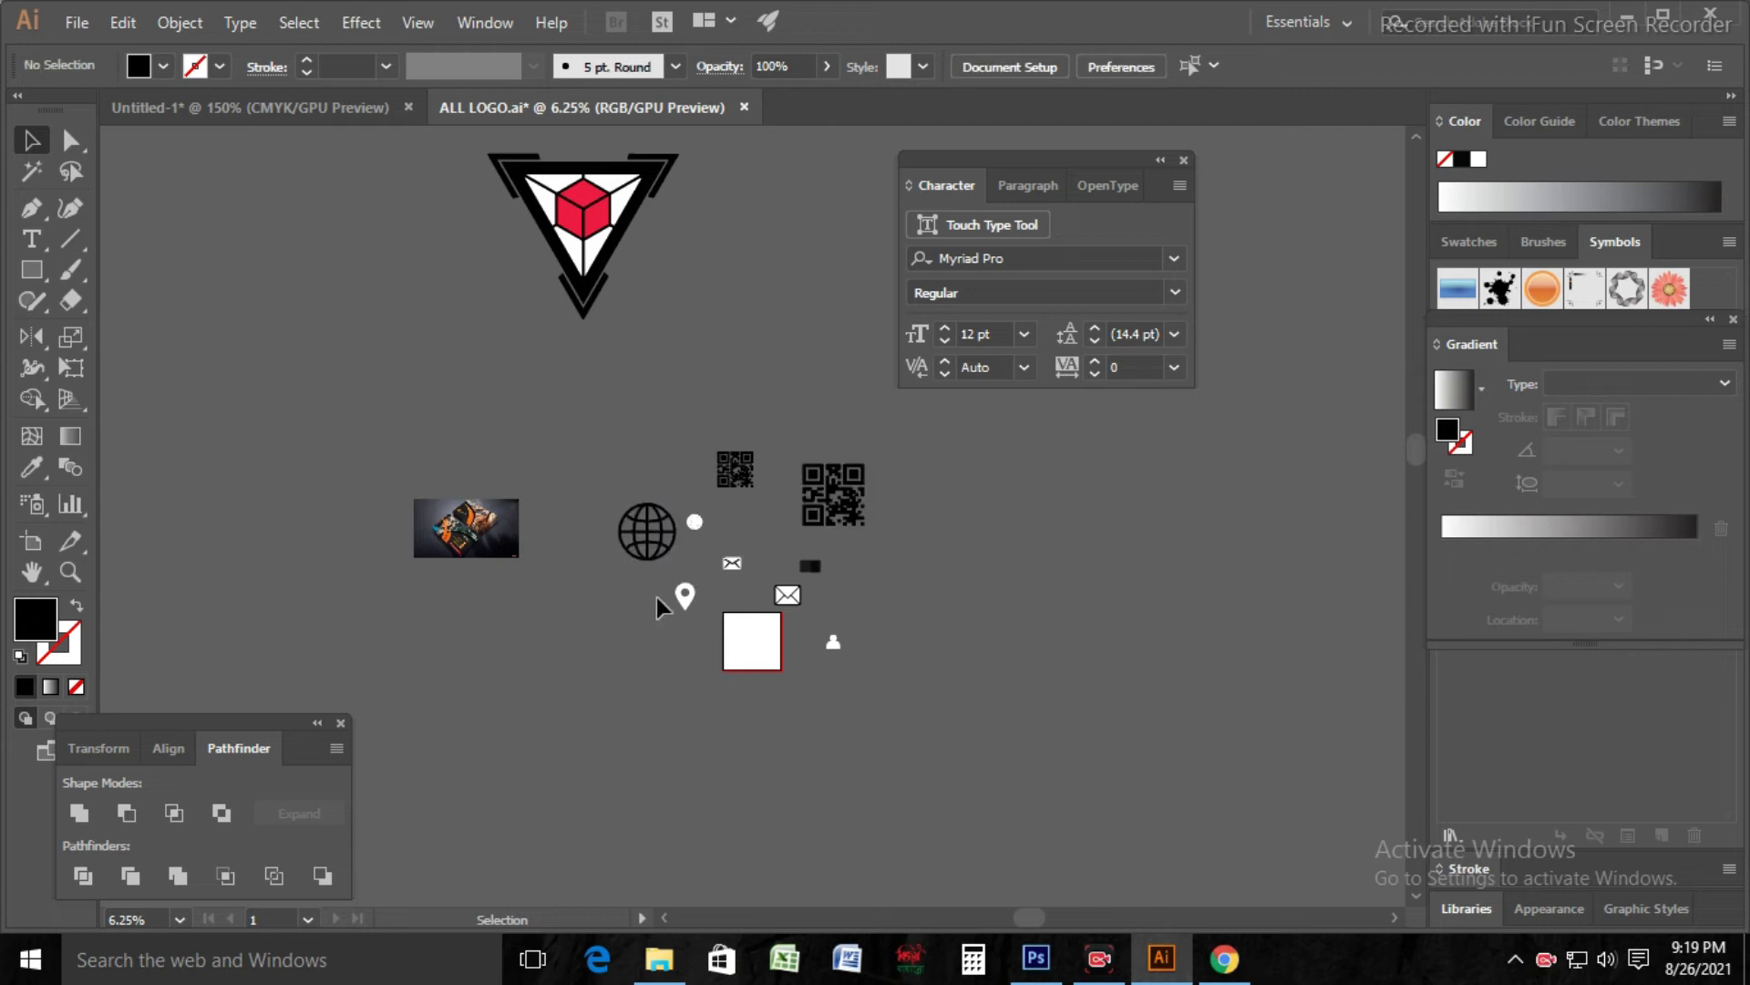
pyautogui.moveTo(629, 521); pyautogui.dragTo(1055, 696)
pyautogui.scroll(-3, 514, 791)
pyautogui.scroll(-3, 514, 792)
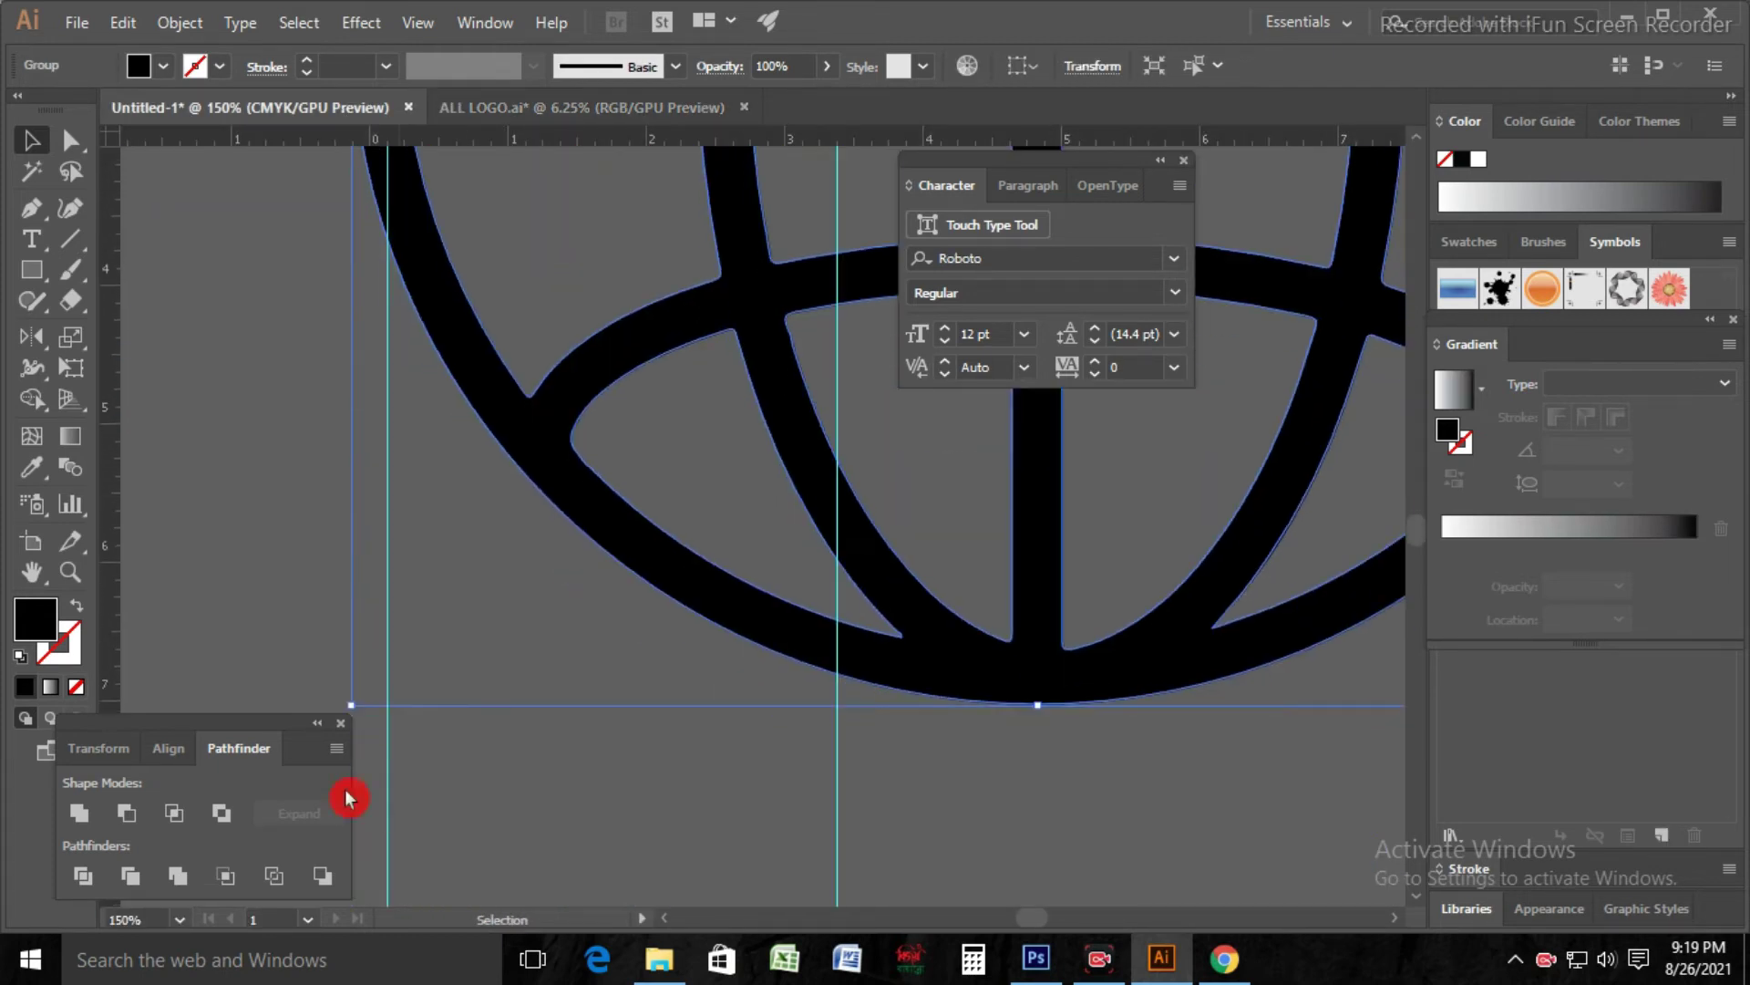
pyautogui.moveTo(351, 706); pyautogui.dragTo(715, 343)
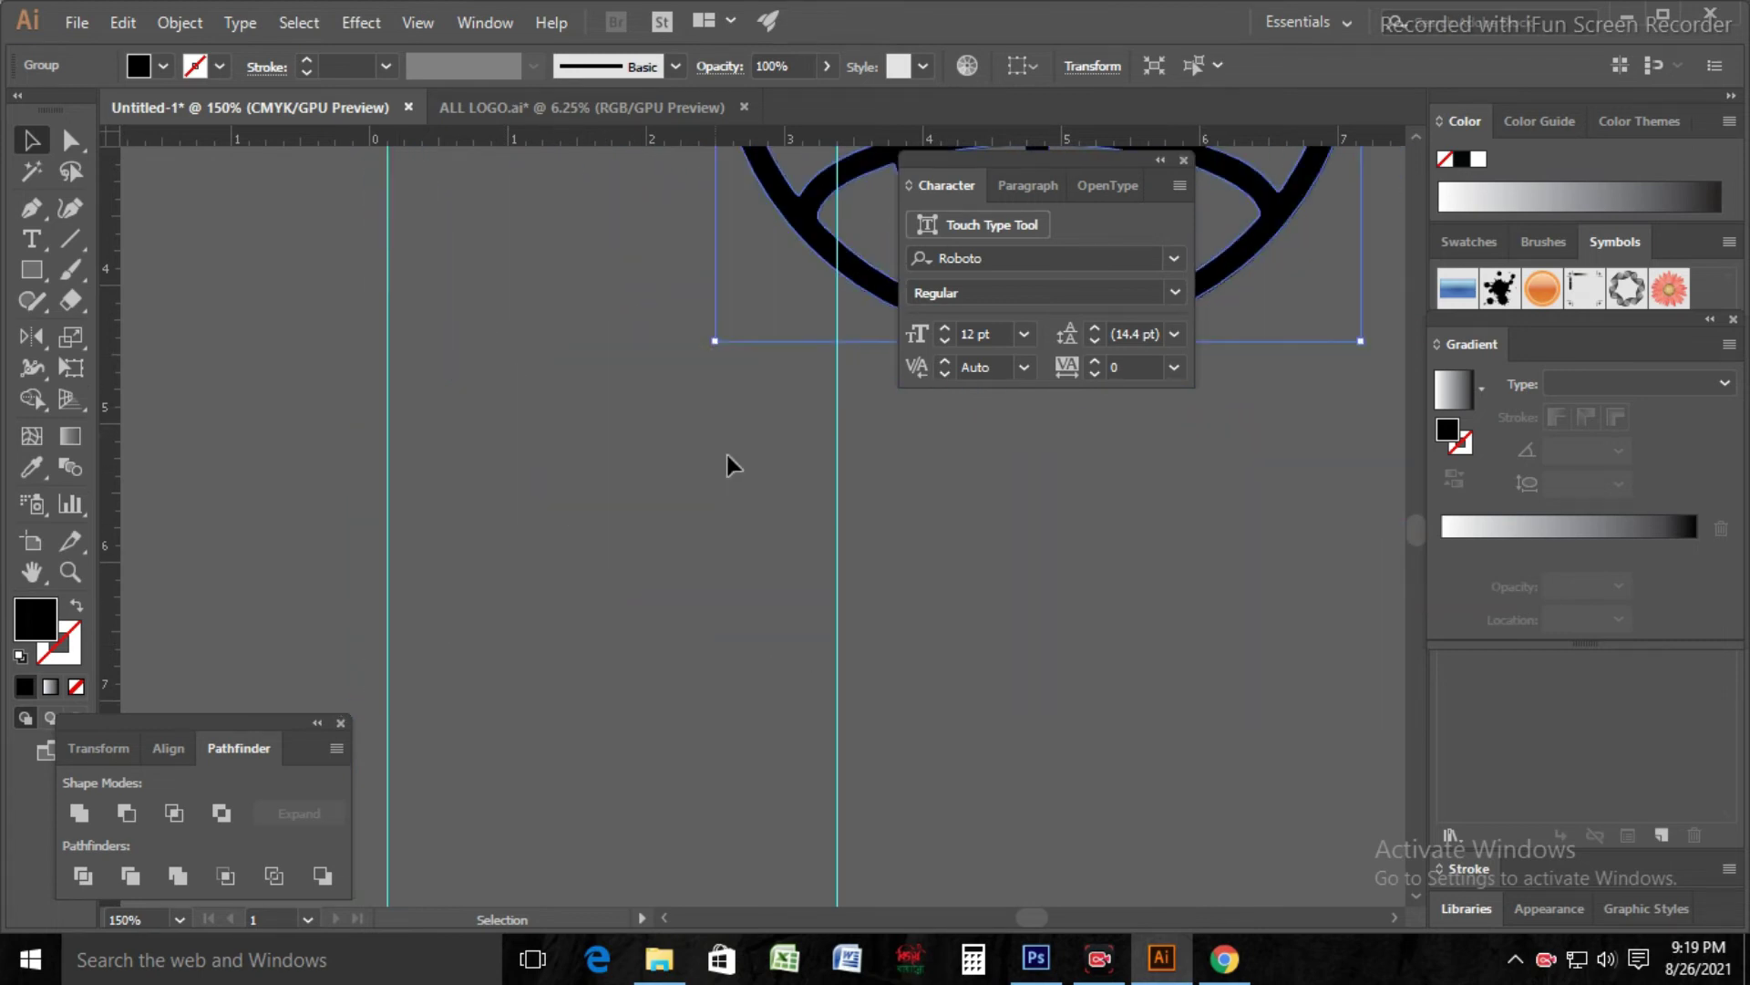
pyautogui.scroll(5, 715, 343)
pyautogui.moveTo(715, 744); pyautogui.dragTo(976, 488)
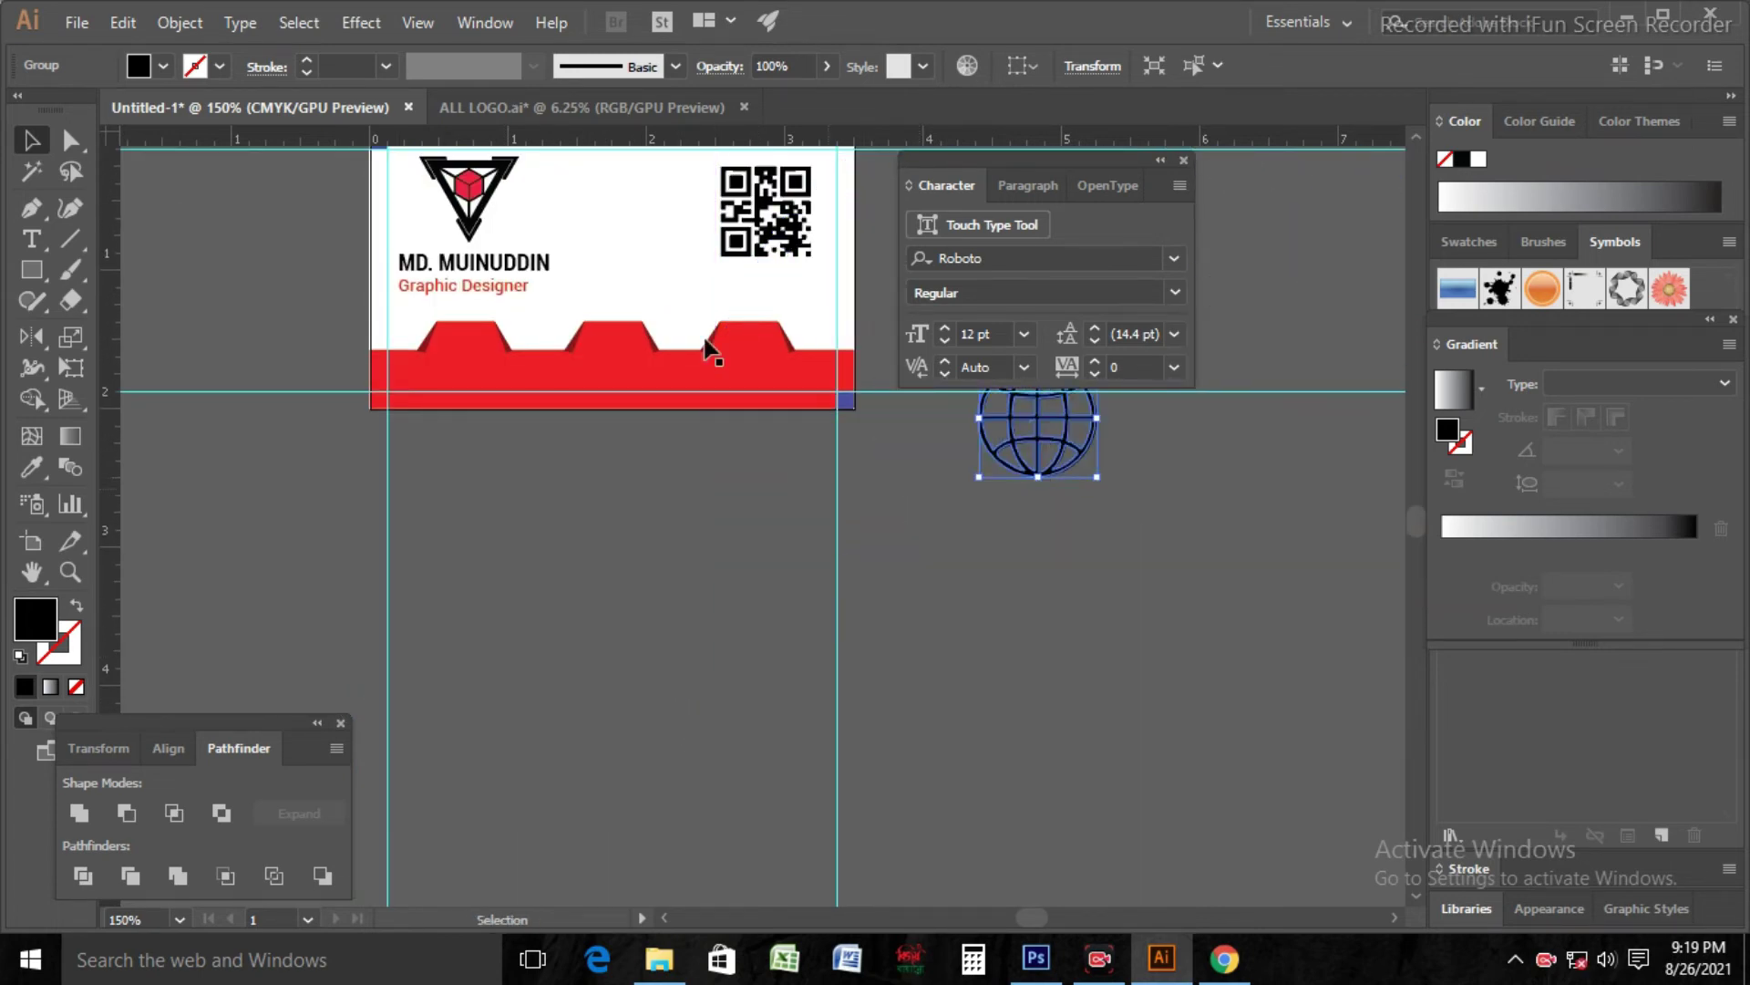
pyautogui.click(656, 107)
pyautogui.click(840, 674)
pyautogui.moveTo(785, 589); pyautogui.dragTo(674, 633)
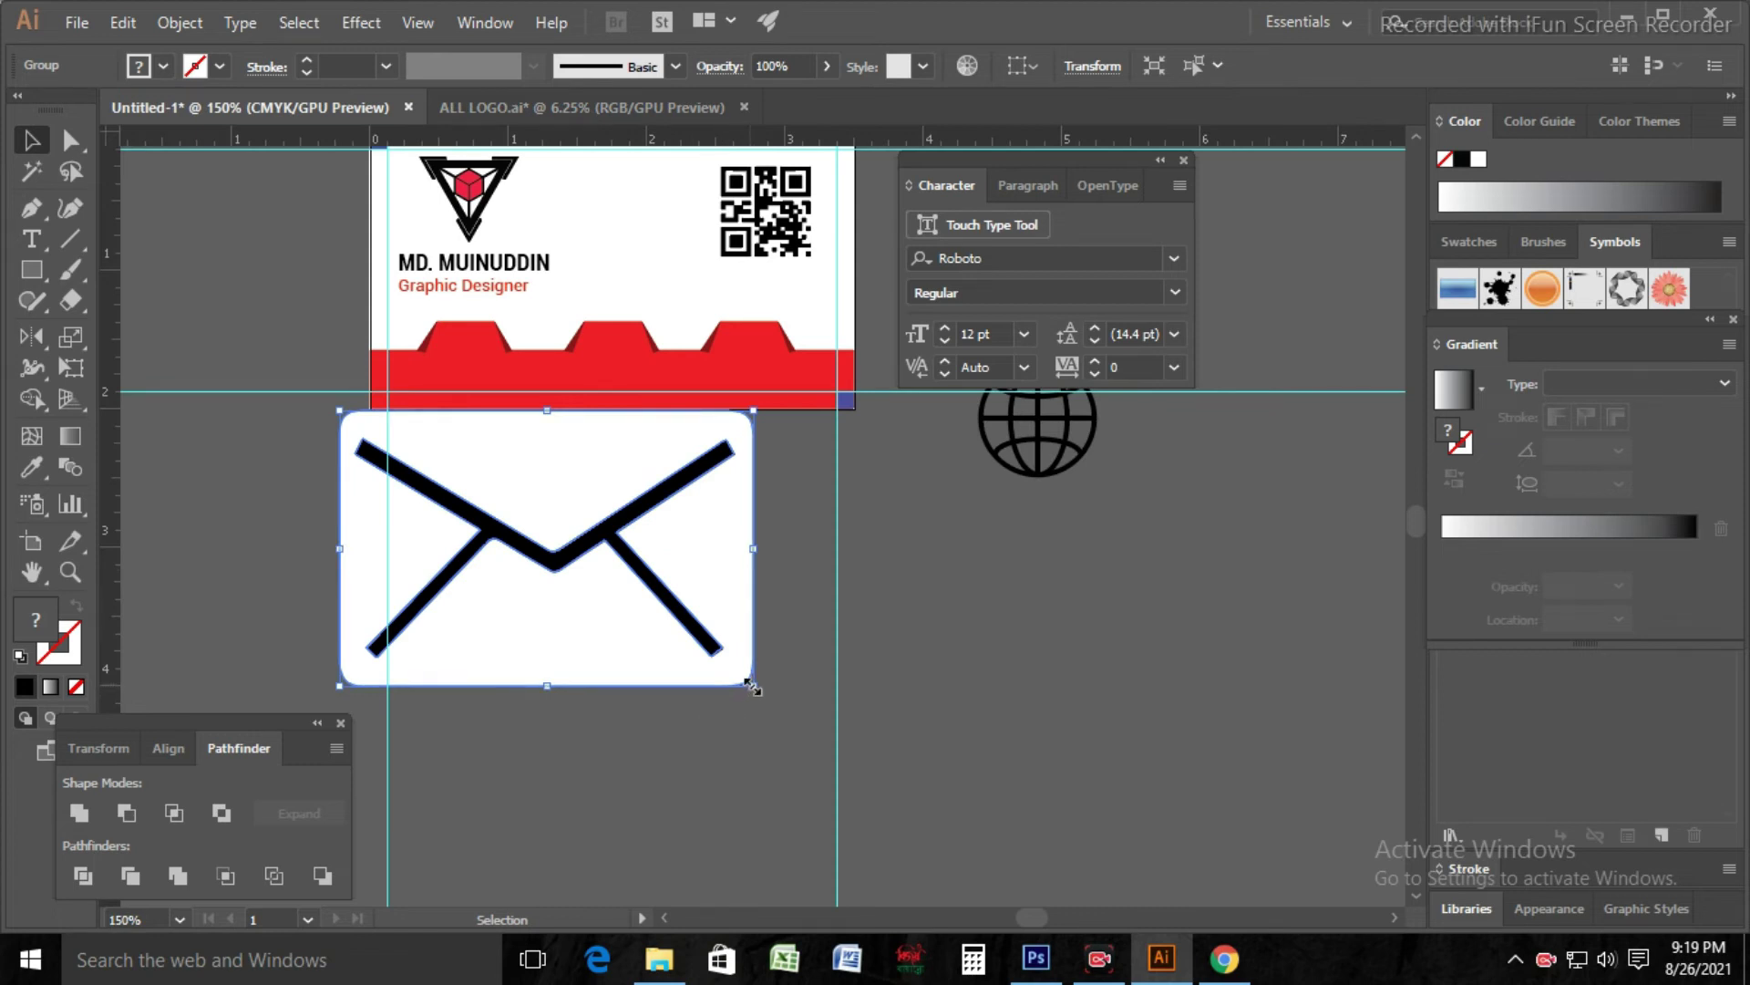
pyautogui.rightClick(623, 636)
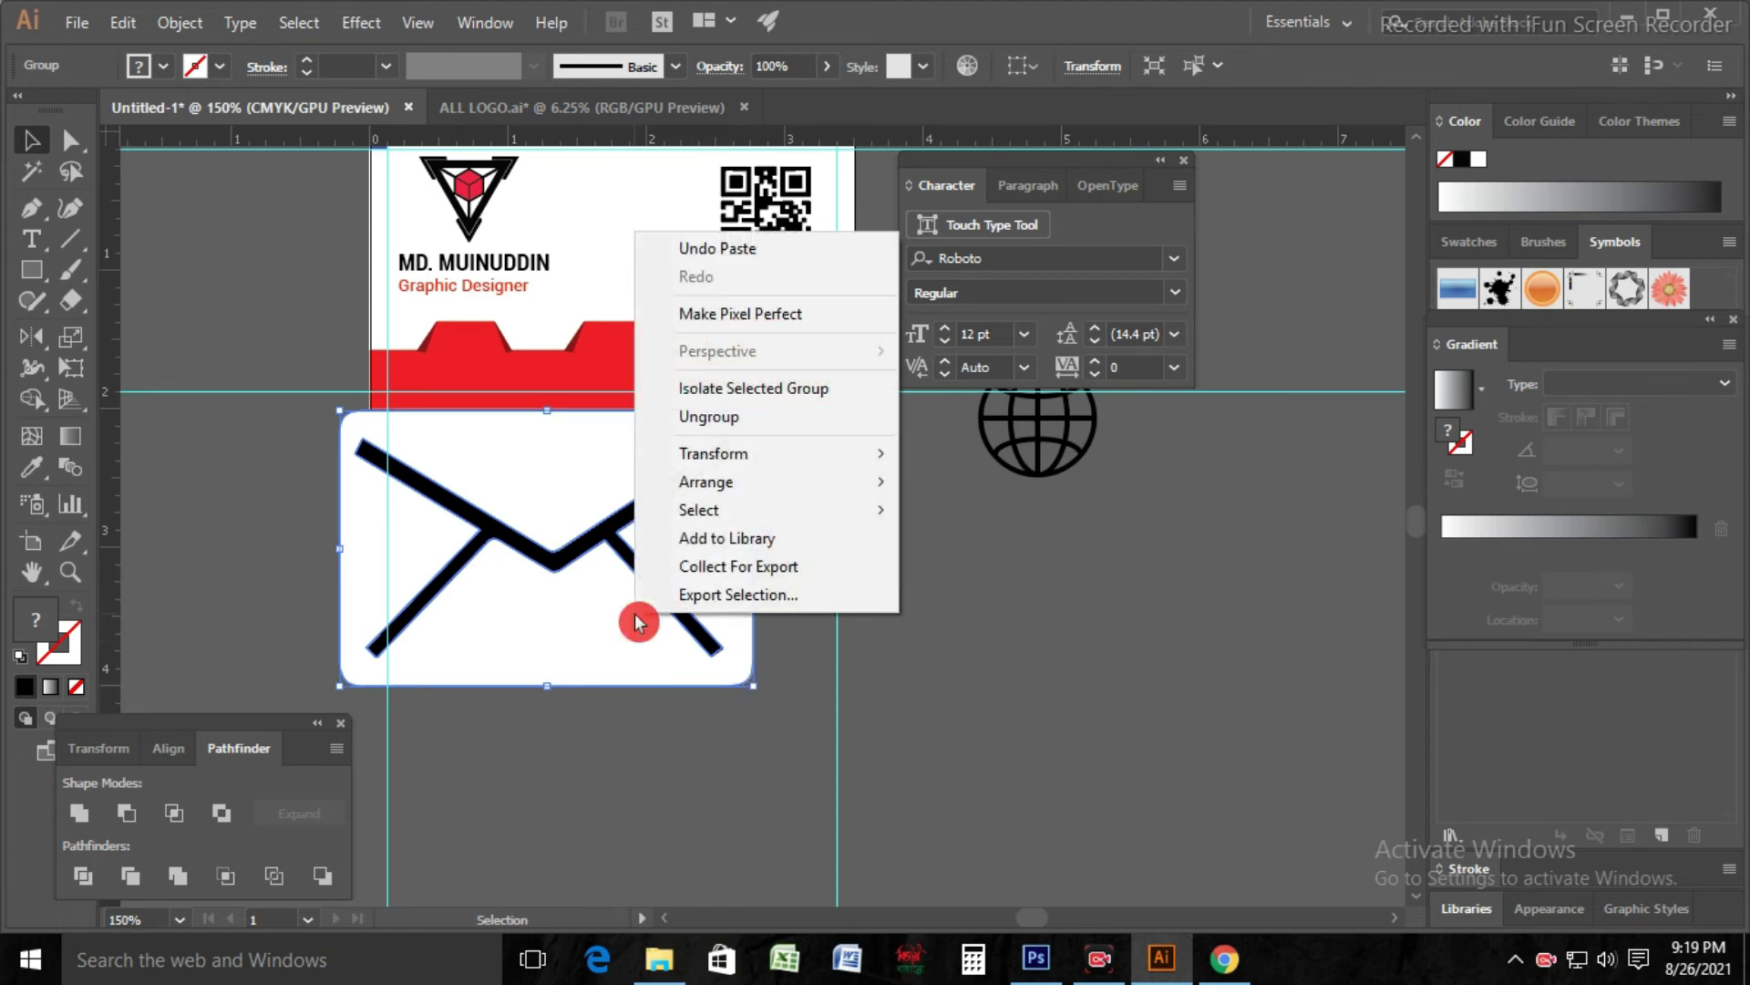
pyautogui.click(742, 419)
pyautogui.click(700, 733)
pyautogui.click(687, 649)
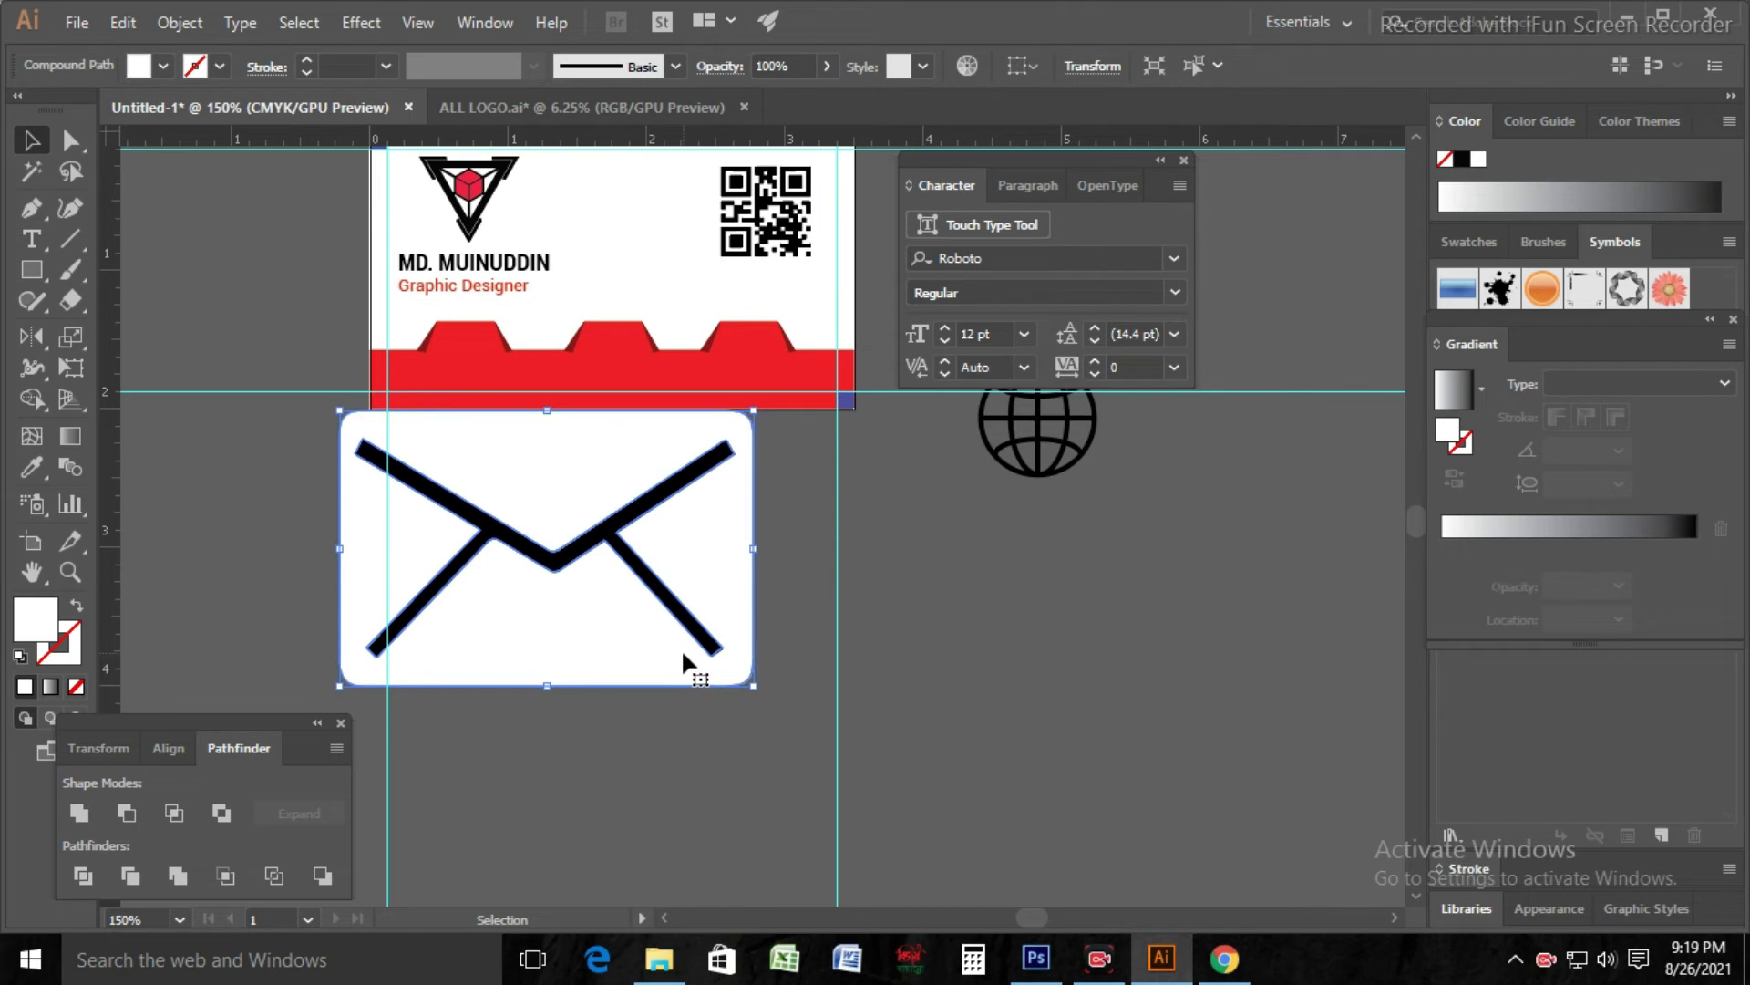
pyautogui.press('Delete')
# Step: Bring the black-outlined envelope icon from ALL LOGO.ai into the card document
pyautogui.click(584, 107)
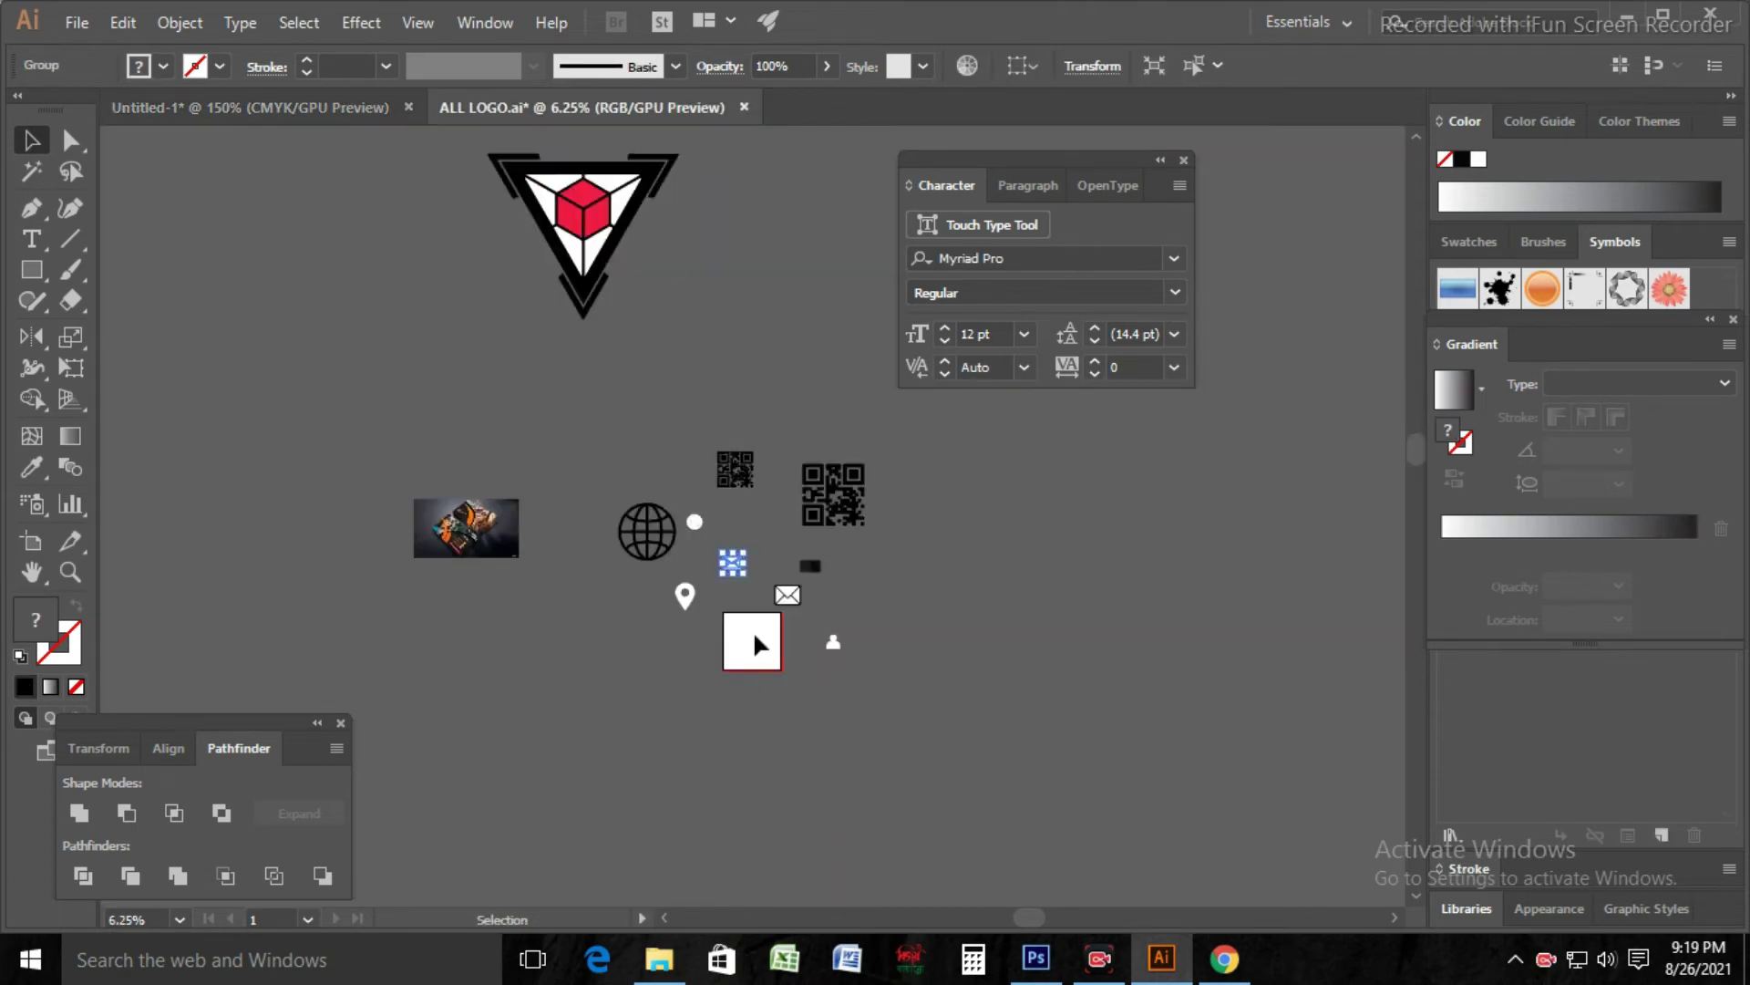
pyautogui.click(801, 600)
pyautogui.click(796, 599)
pyautogui.moveTo(797, 598); pyautogui.dragTo(620, 588)
# Step: Ungroup the envelope icon and delete its four white fill shapes, keeping only the black outline
pyautogui.rightClick(765, 554)
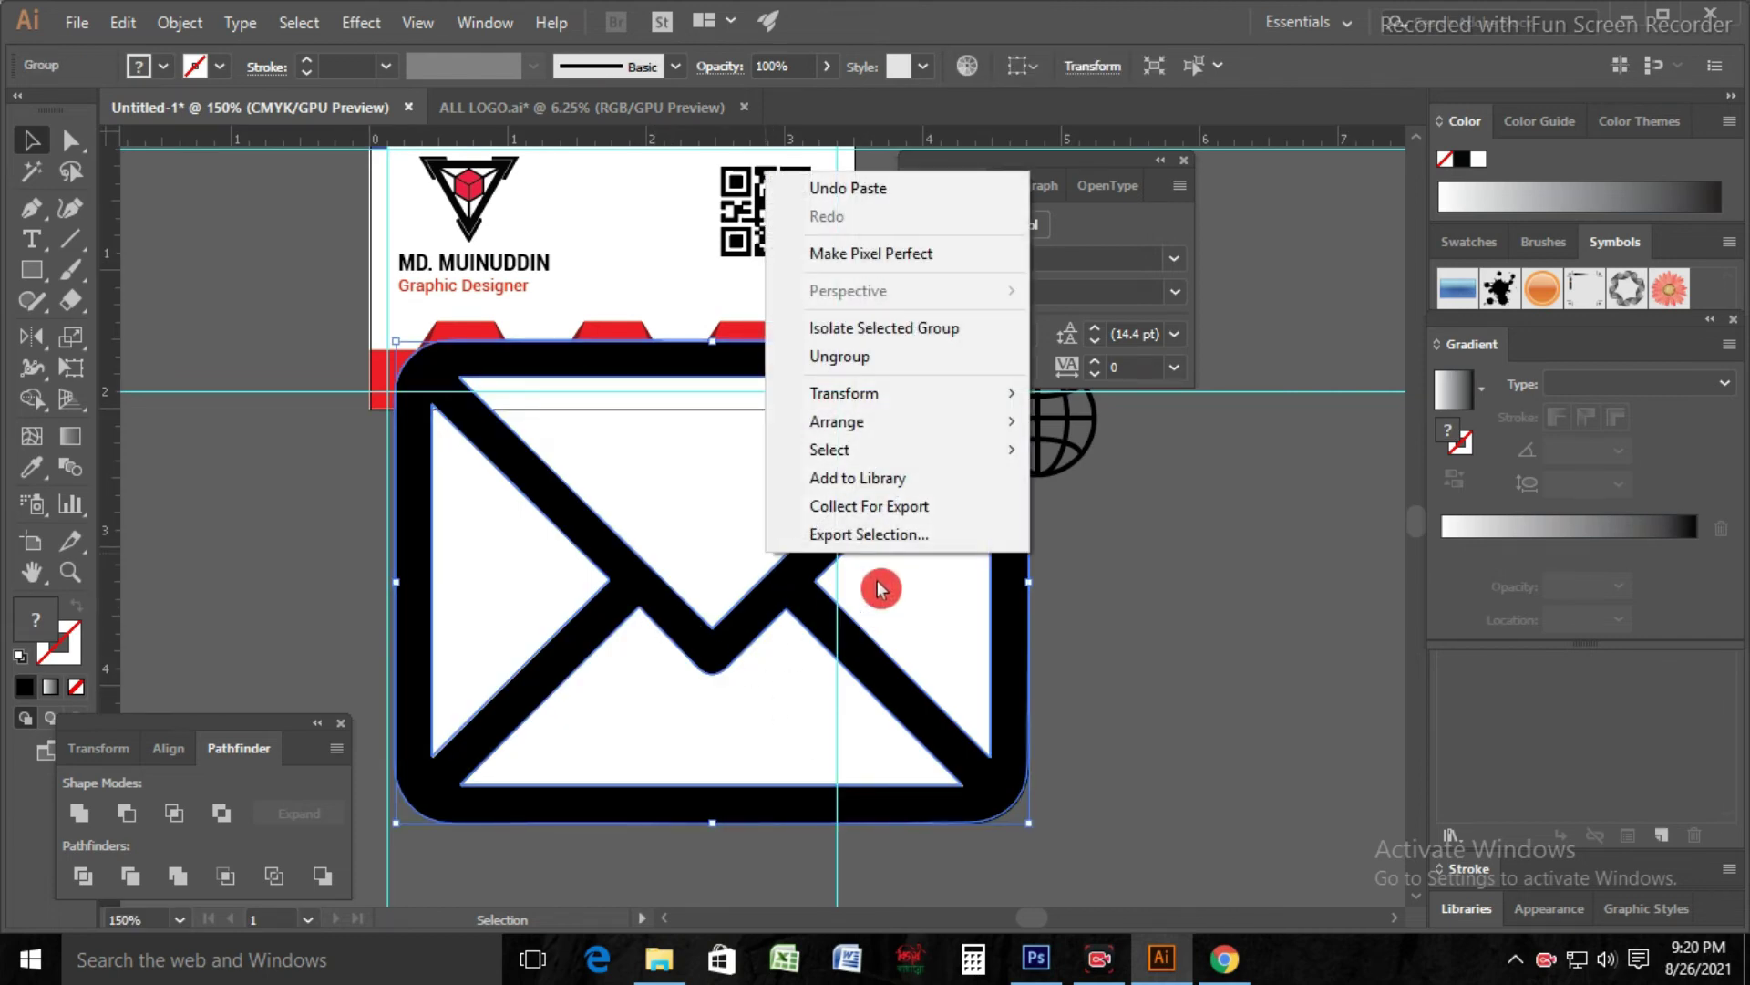
pyautogui.click(867, 355)
pyautogui.click(958, 628)
pyautogui.press('Delete')
pyautogui.click(752, 513)
pyautogui.press('Delete')
pyautogui.click(725, 703)
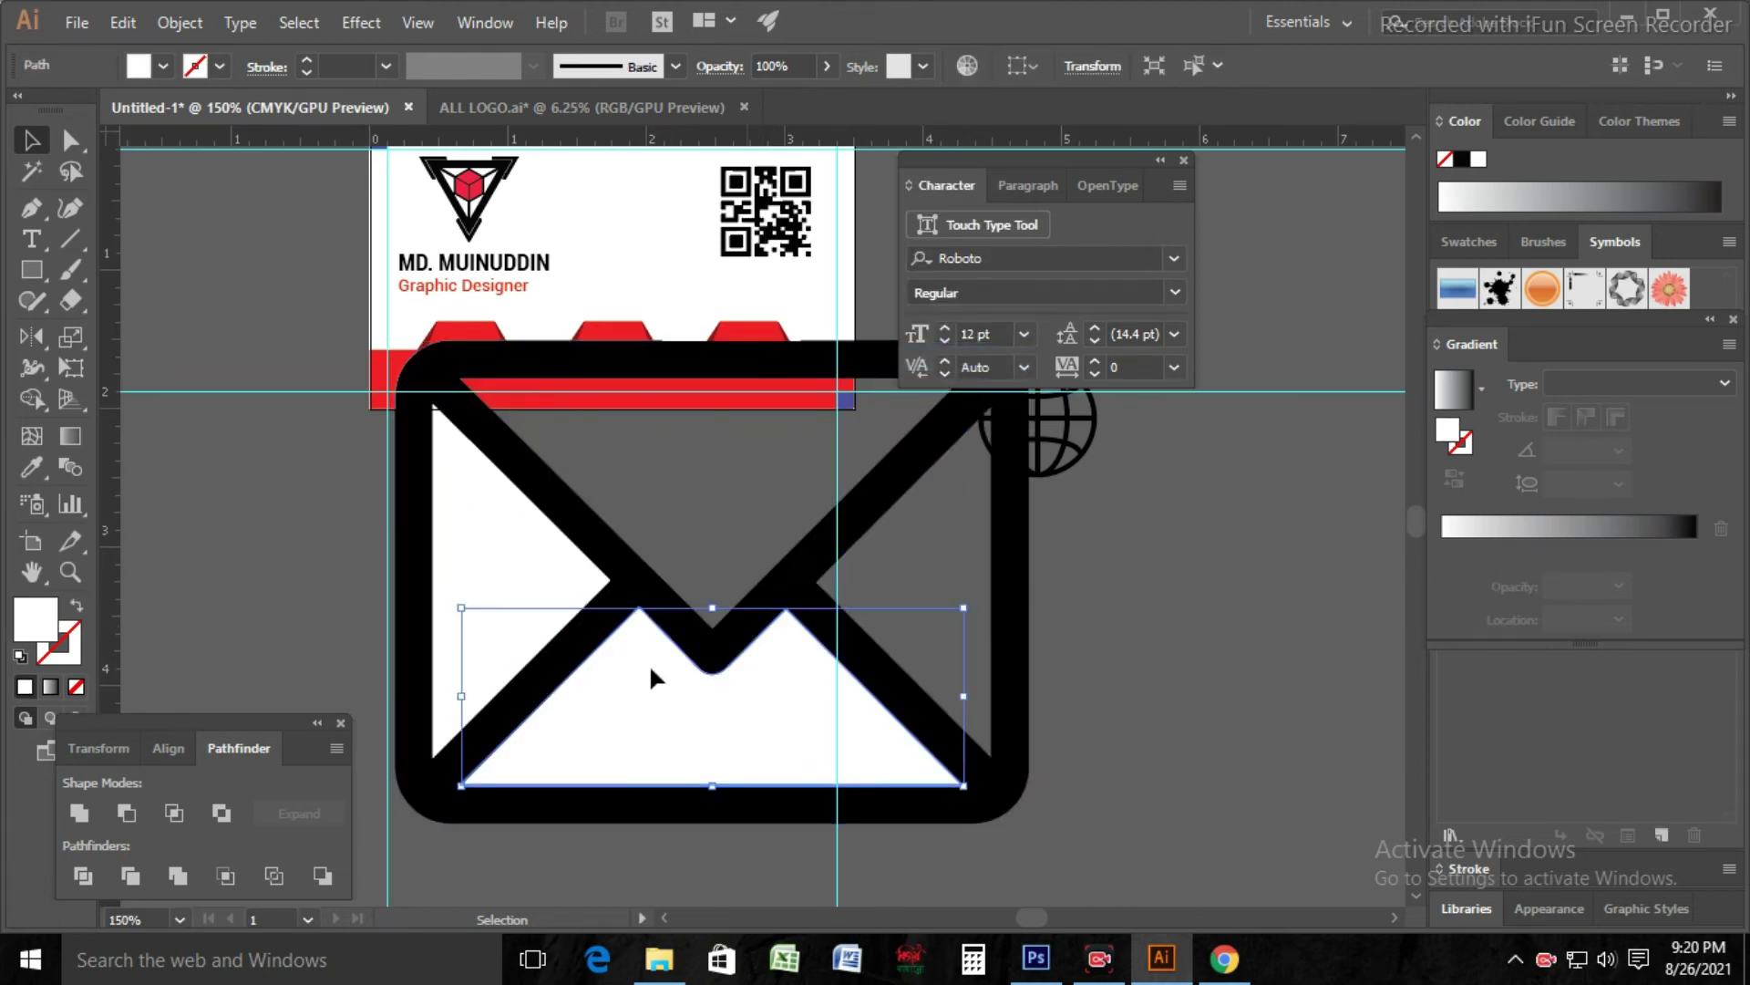
pyautogui.press('Delete')
pyautogui.click(505, 539)
pyautogui.press('Delete')
# Step: Scale the envelope outline down to a small icon below the card
pyautogui.click(1024, 810)
pyautogui.moveTo(1027, 818); pyautogui.dragTo(795, 617)
pyautogui.scroll(3, 813, 736)
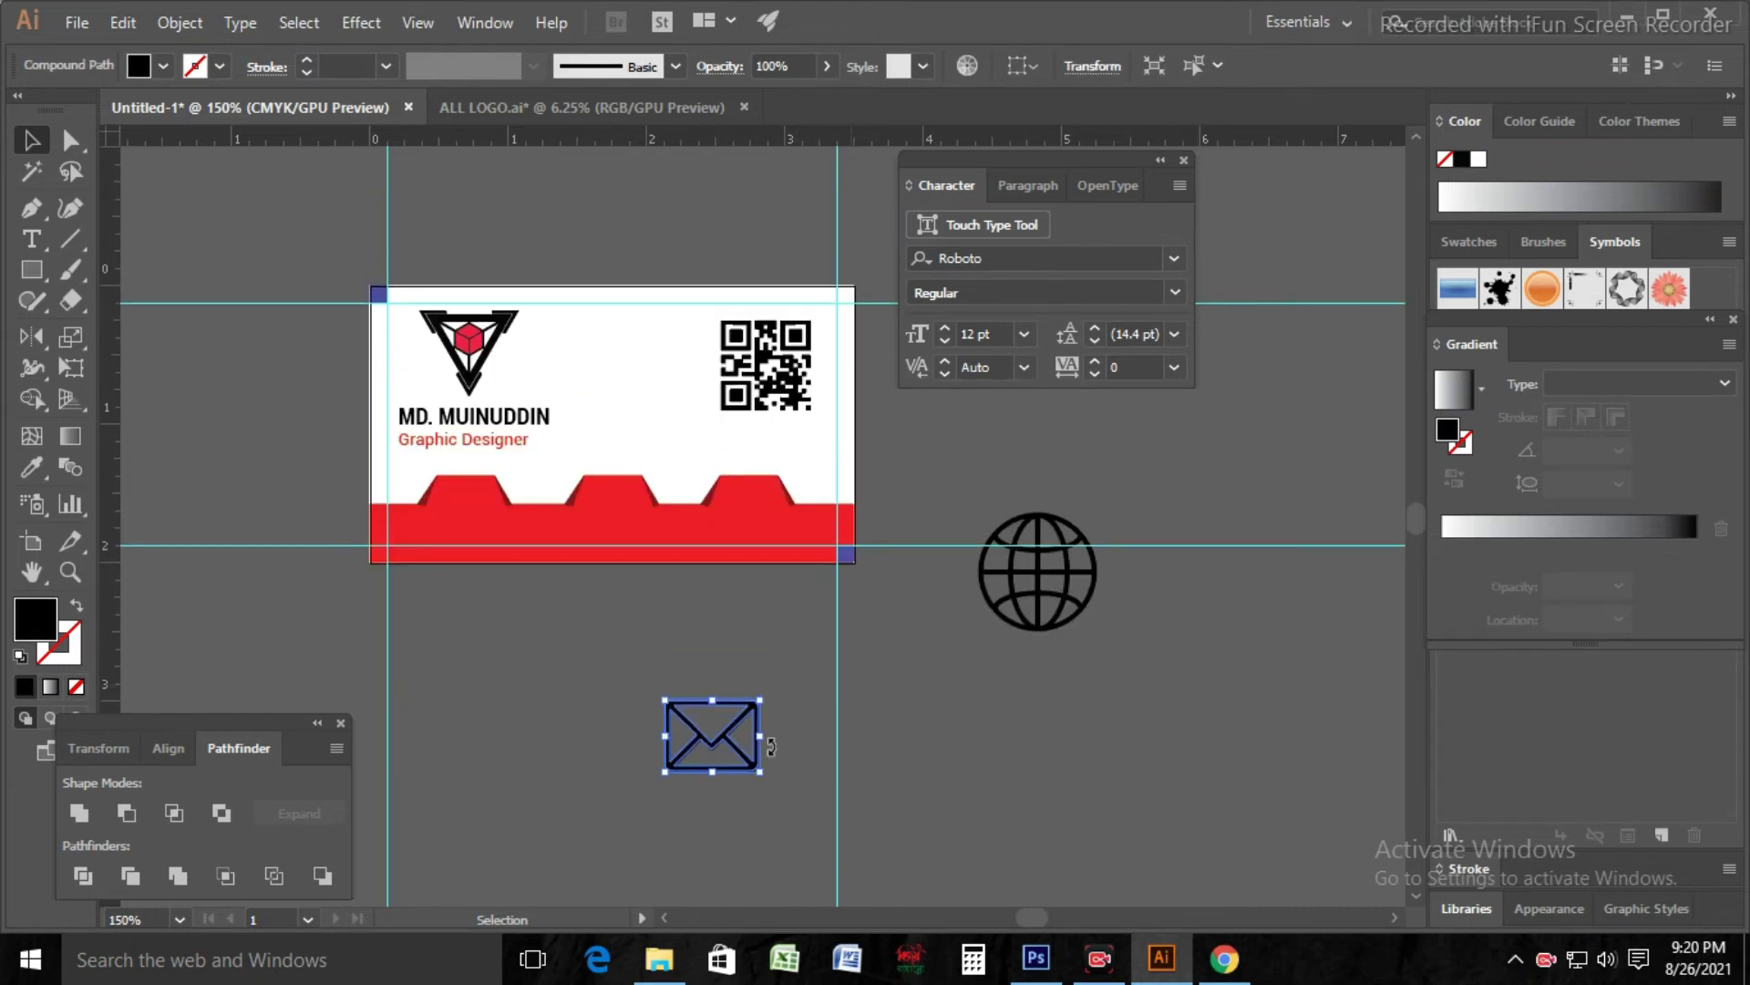
pyautogui.moveTo(762, 784); pyautogui.dragTo(736, 755)
pyautogui.click(766, 783)
# Step: Bring the white phone icon from ALL LOGO.ai into the card document and place it at small size below the card
pyautogui.click(614, 107)
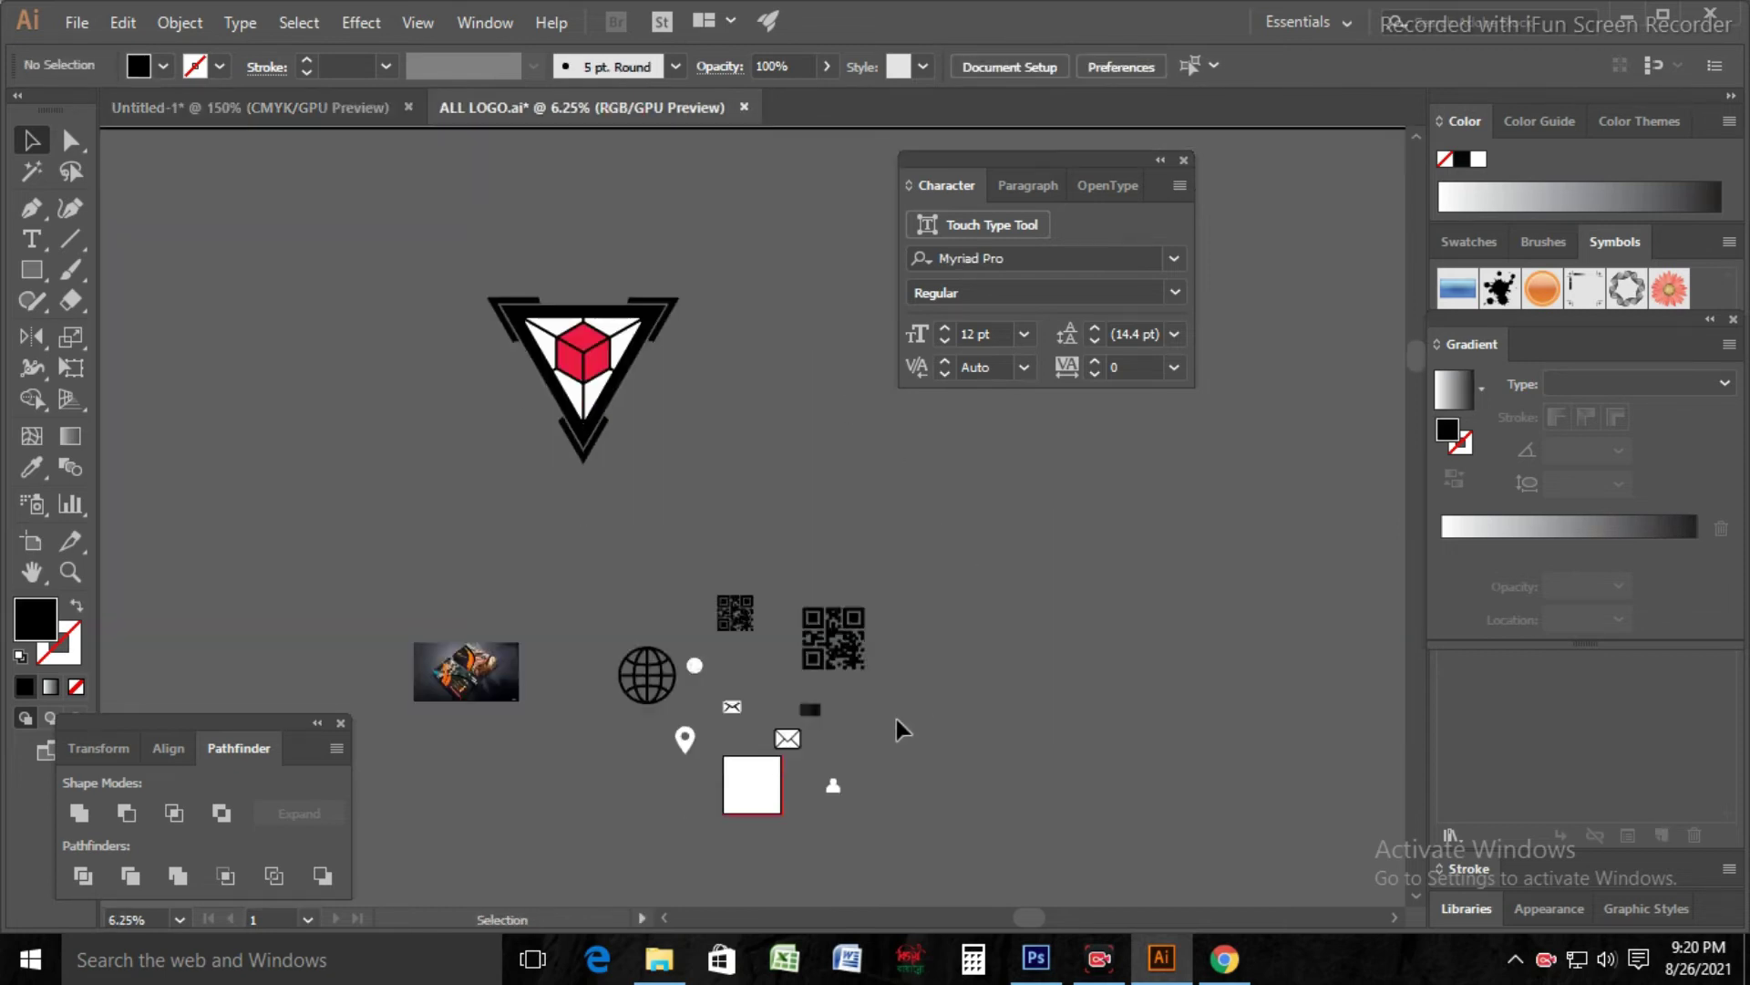
pyautogui.moveTo(736, 713); pyautogui.dragTo(684, 662)
pyautogui.moveTo(795, 680); pyautogui.dragTo(560, 719)
# Step: Bring the location pin icon from ALL LOGO.ai into the card document and shrink it beside the envelope icon
pyautogui.click(610, 110)
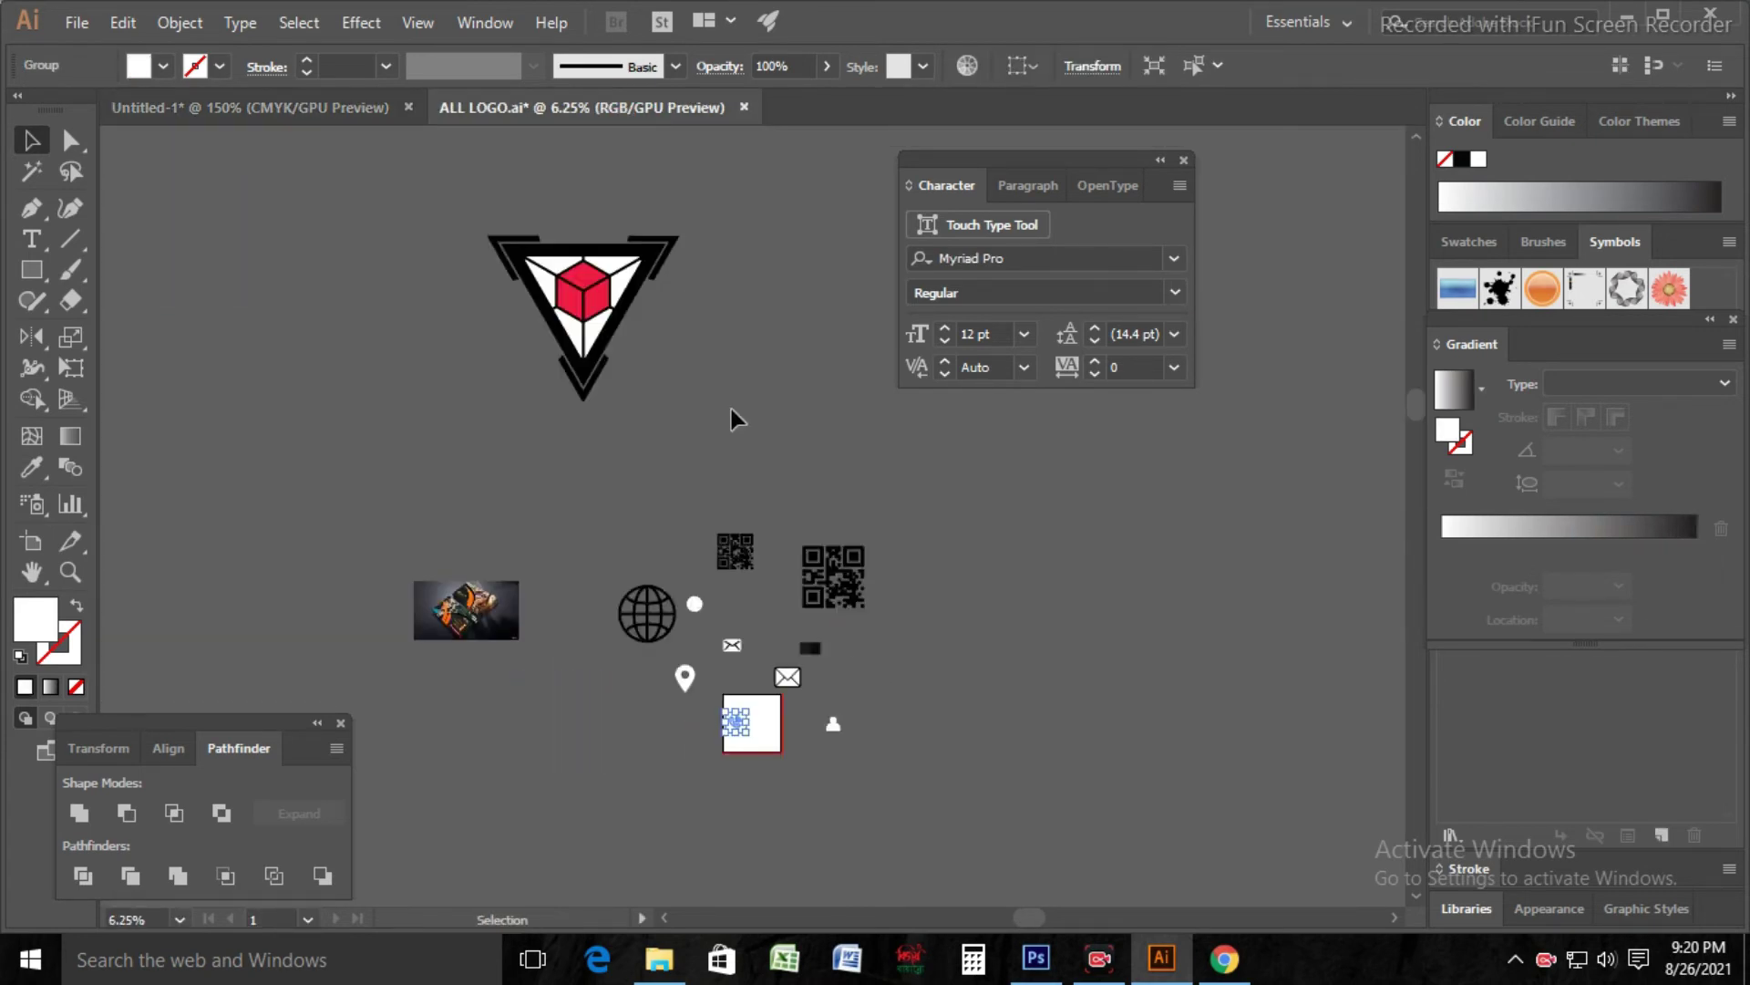
pyautogui.moveTo(737, 722); pyautogui.dragTo(547, 107)
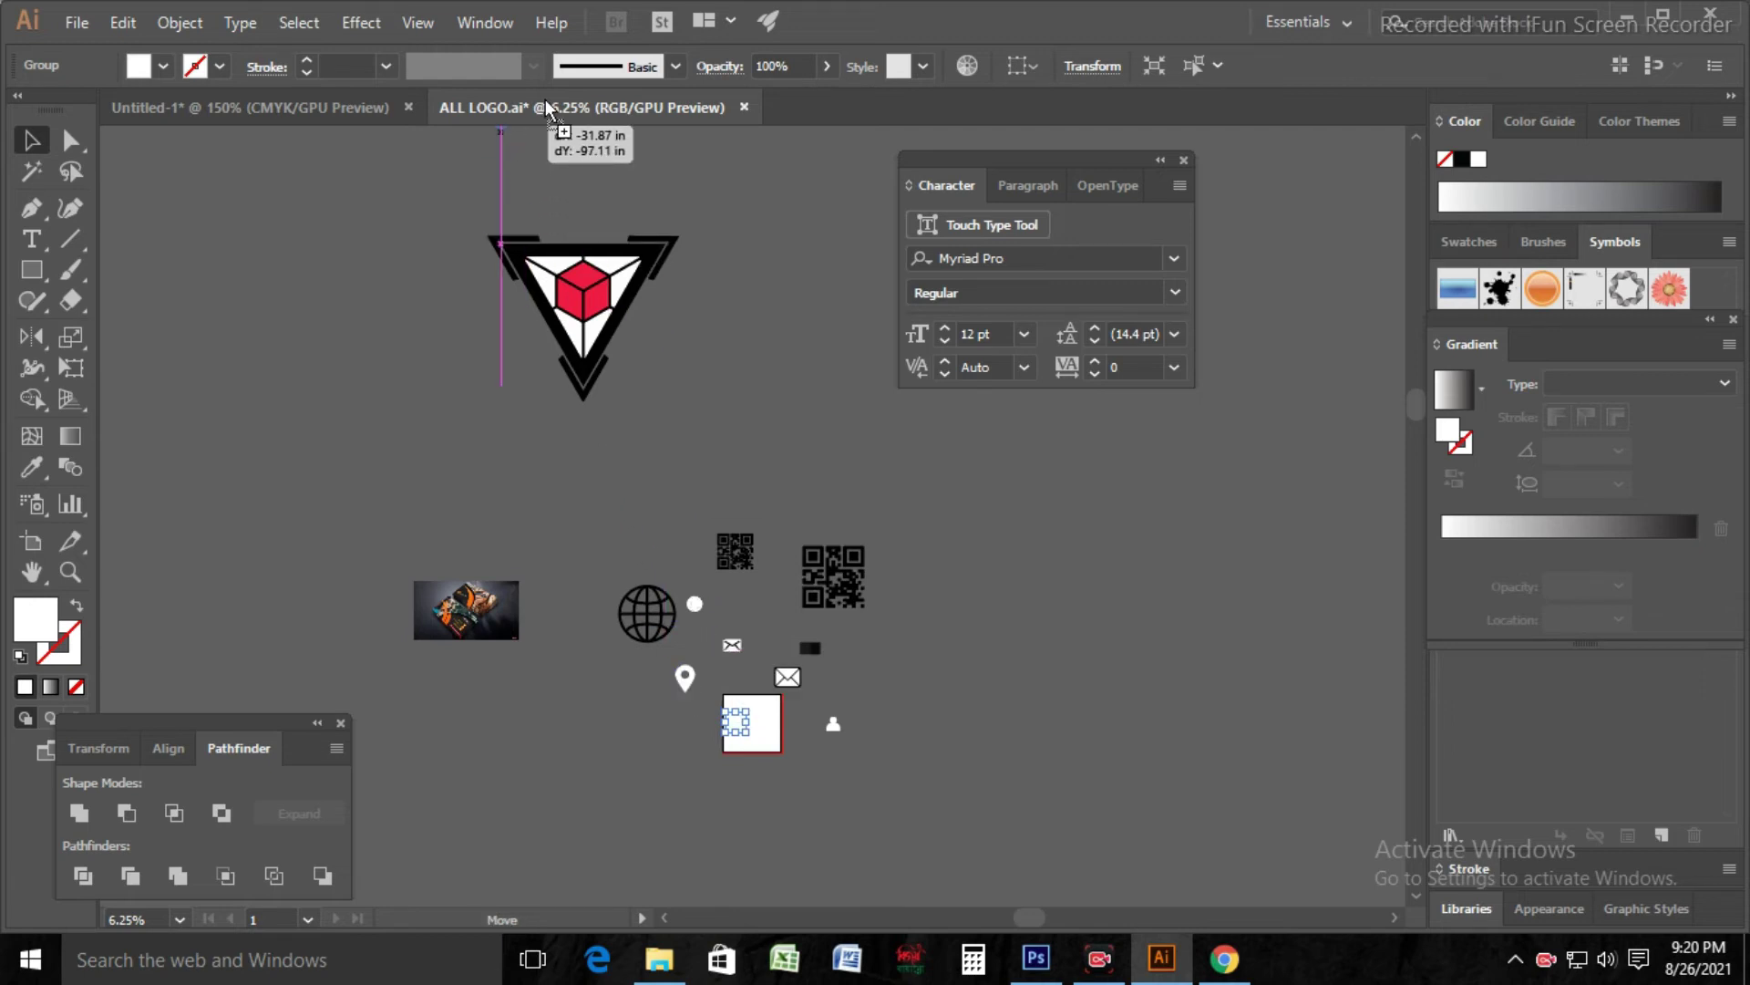
pyautogui.moveTo(374, 95); pyautogui.dragTo(922, 736)
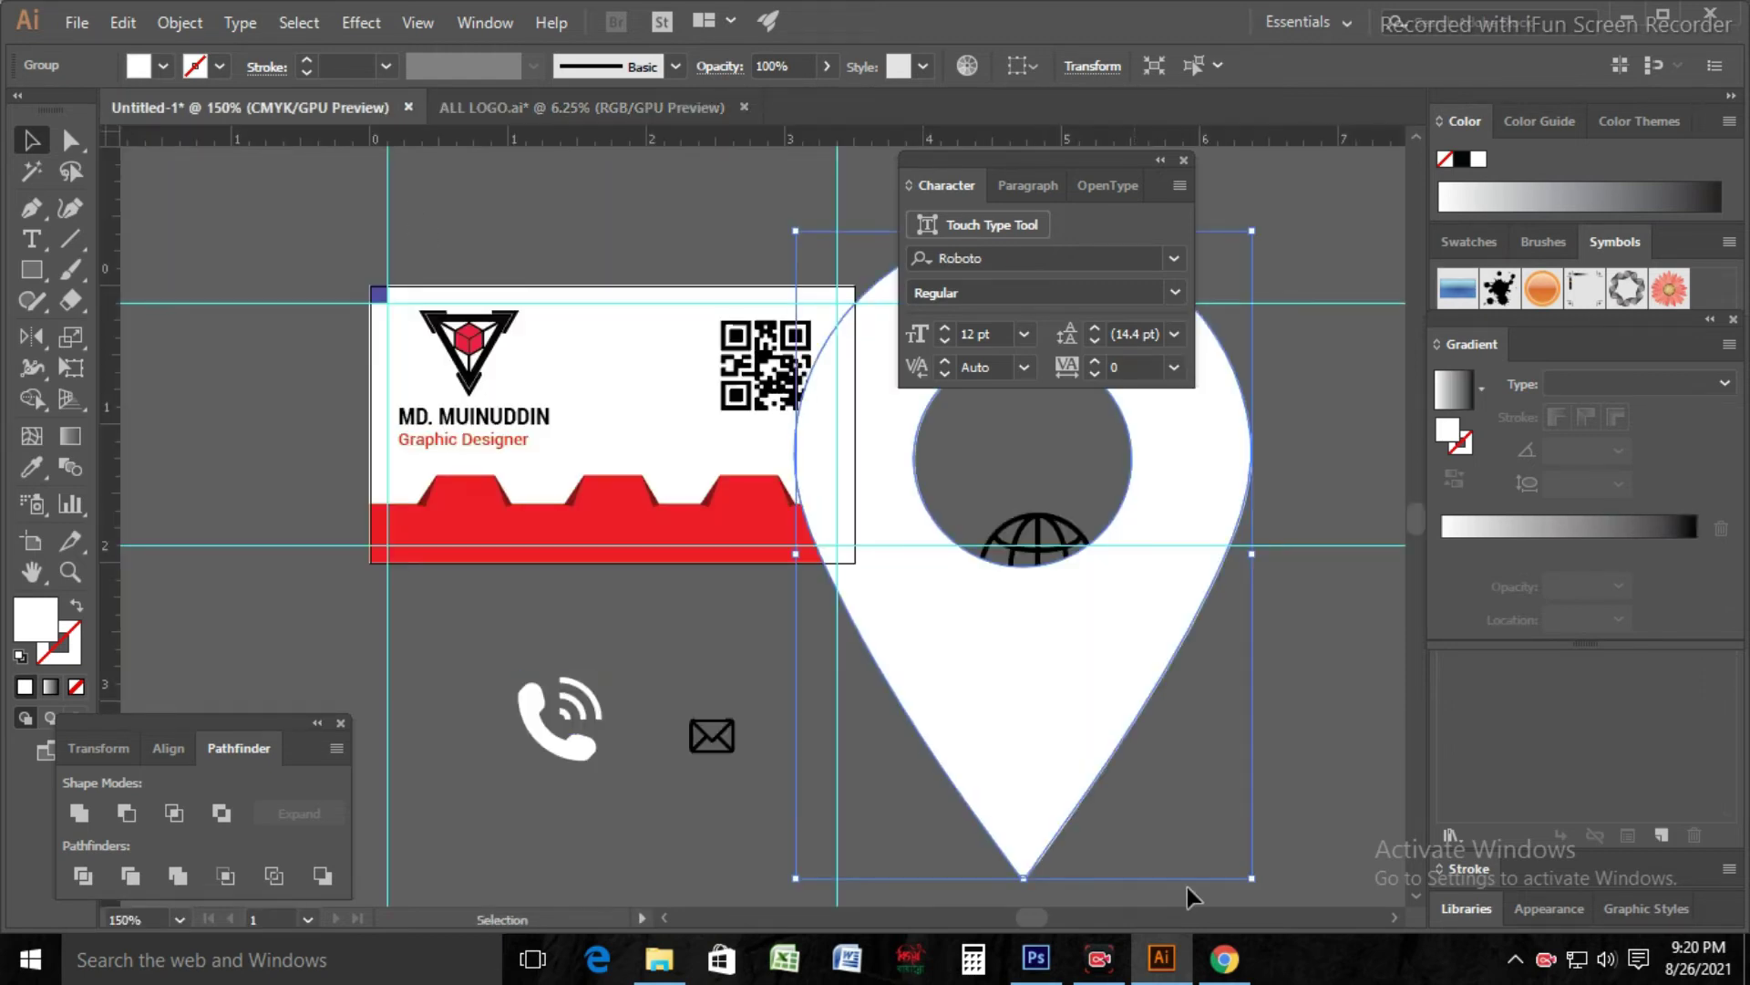
pyautogui.moveTo(1256, 882); pyautogui.dragTo(795, 760)
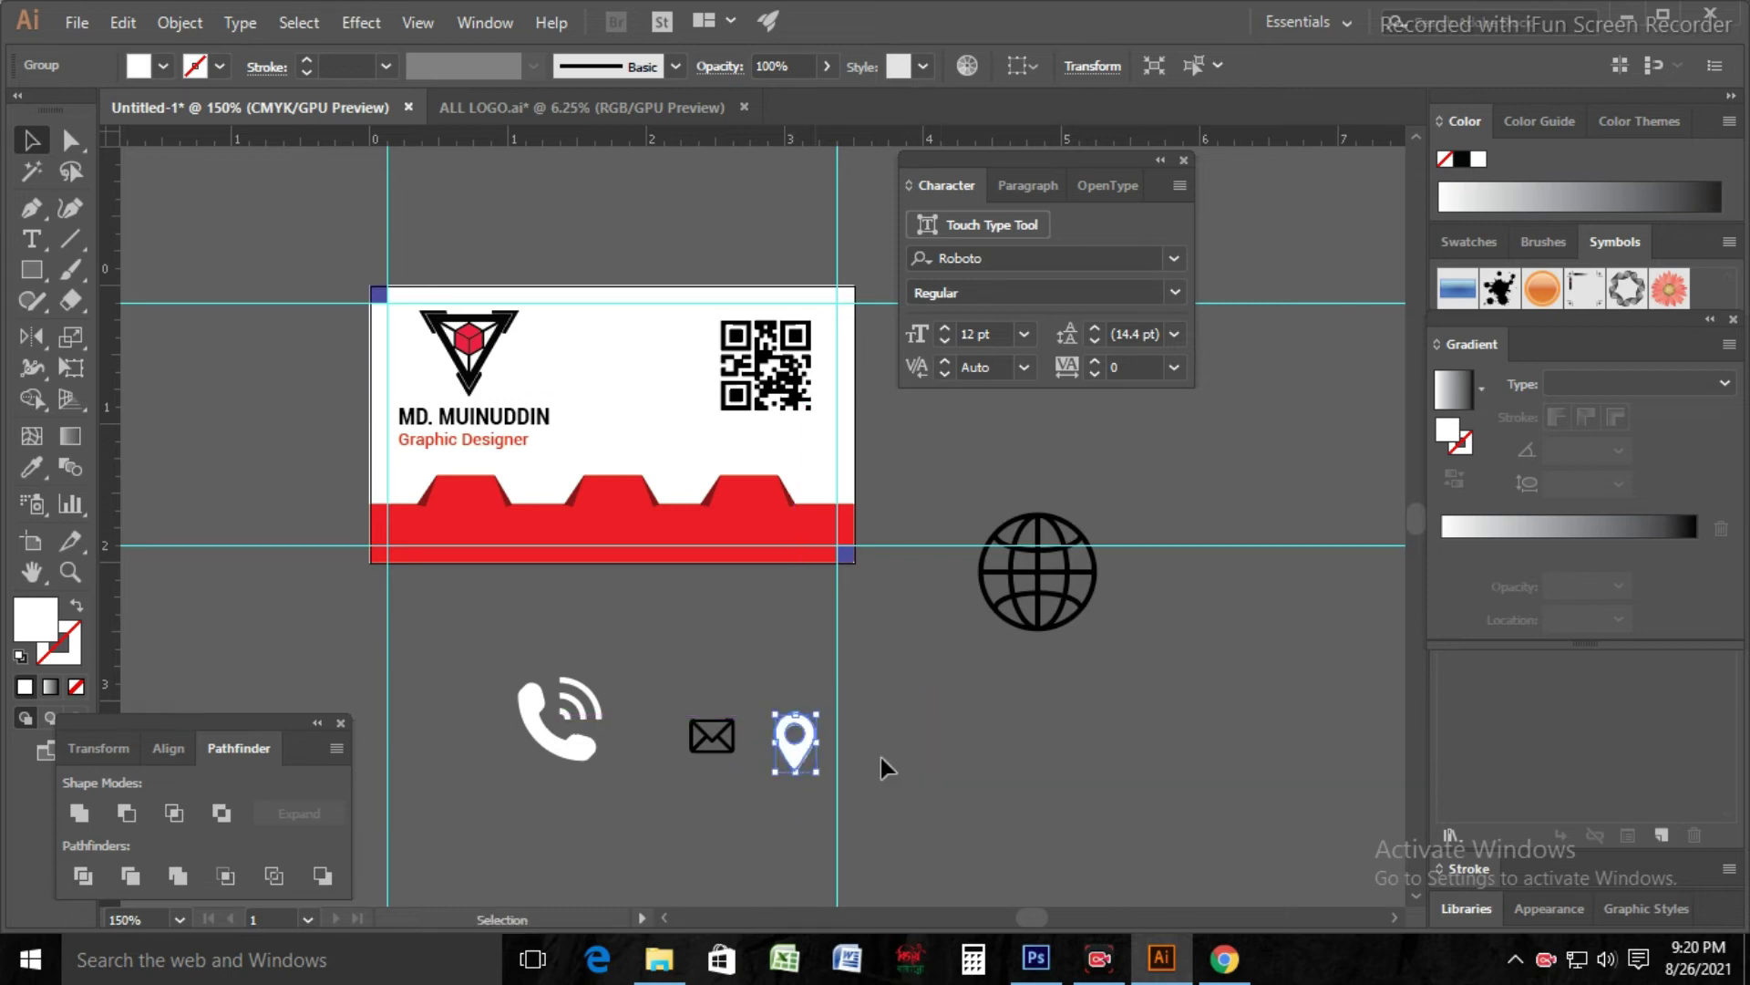
# Step: Fill the phone icon with black (000000) and slightly enlarge the envelope icon
pyautogui.click(579, 716)
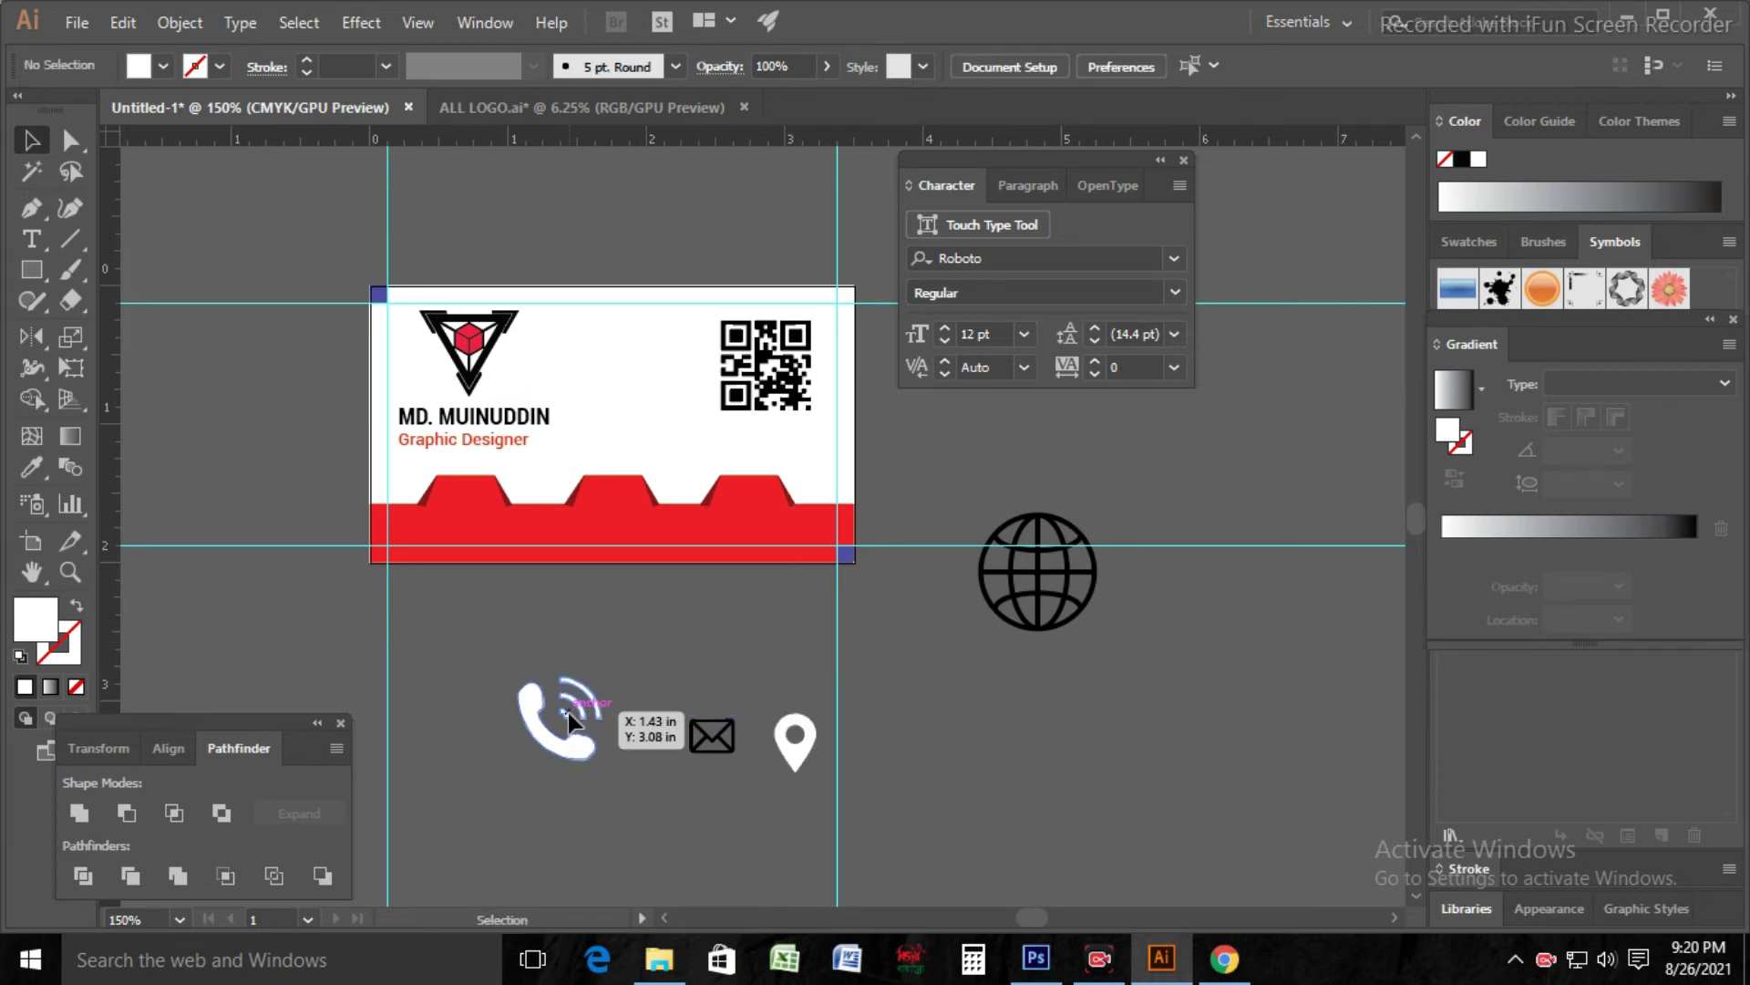
pyautogui.doubleClick(35, 620)
pyautogui.click(295, 760)
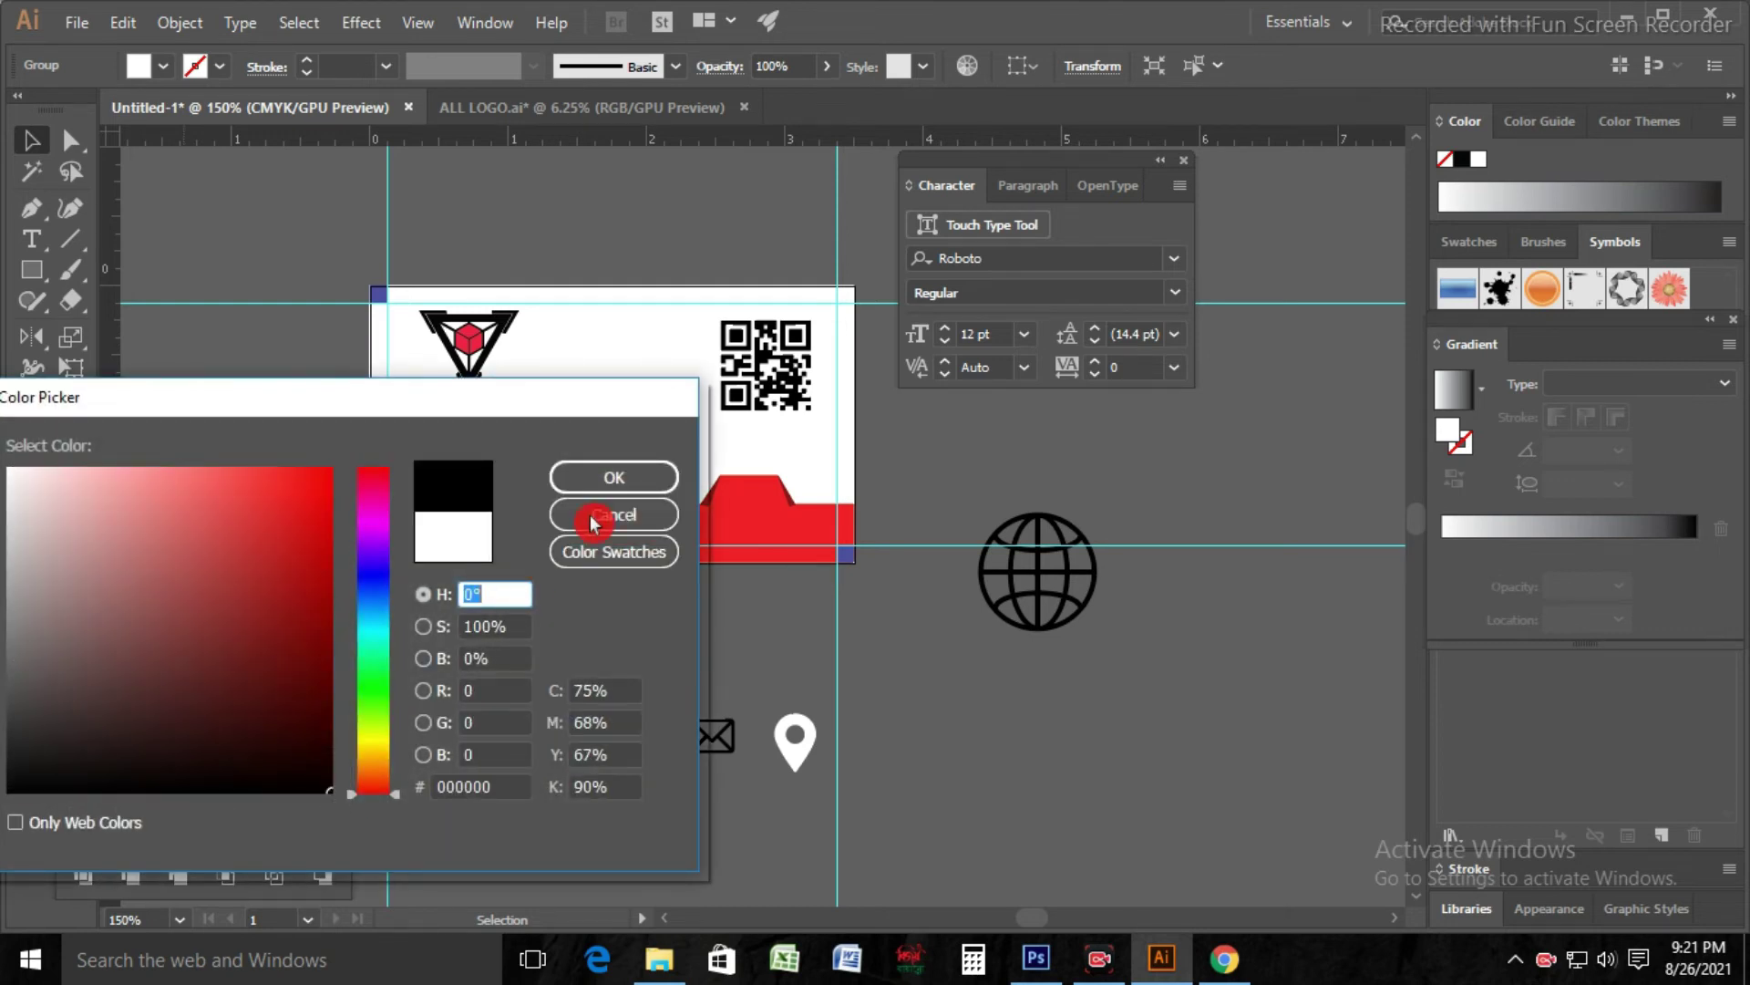
pyautogui.click(613, 477)
pyautogui.click(904, 650)
pyautogui.click(721, 737)
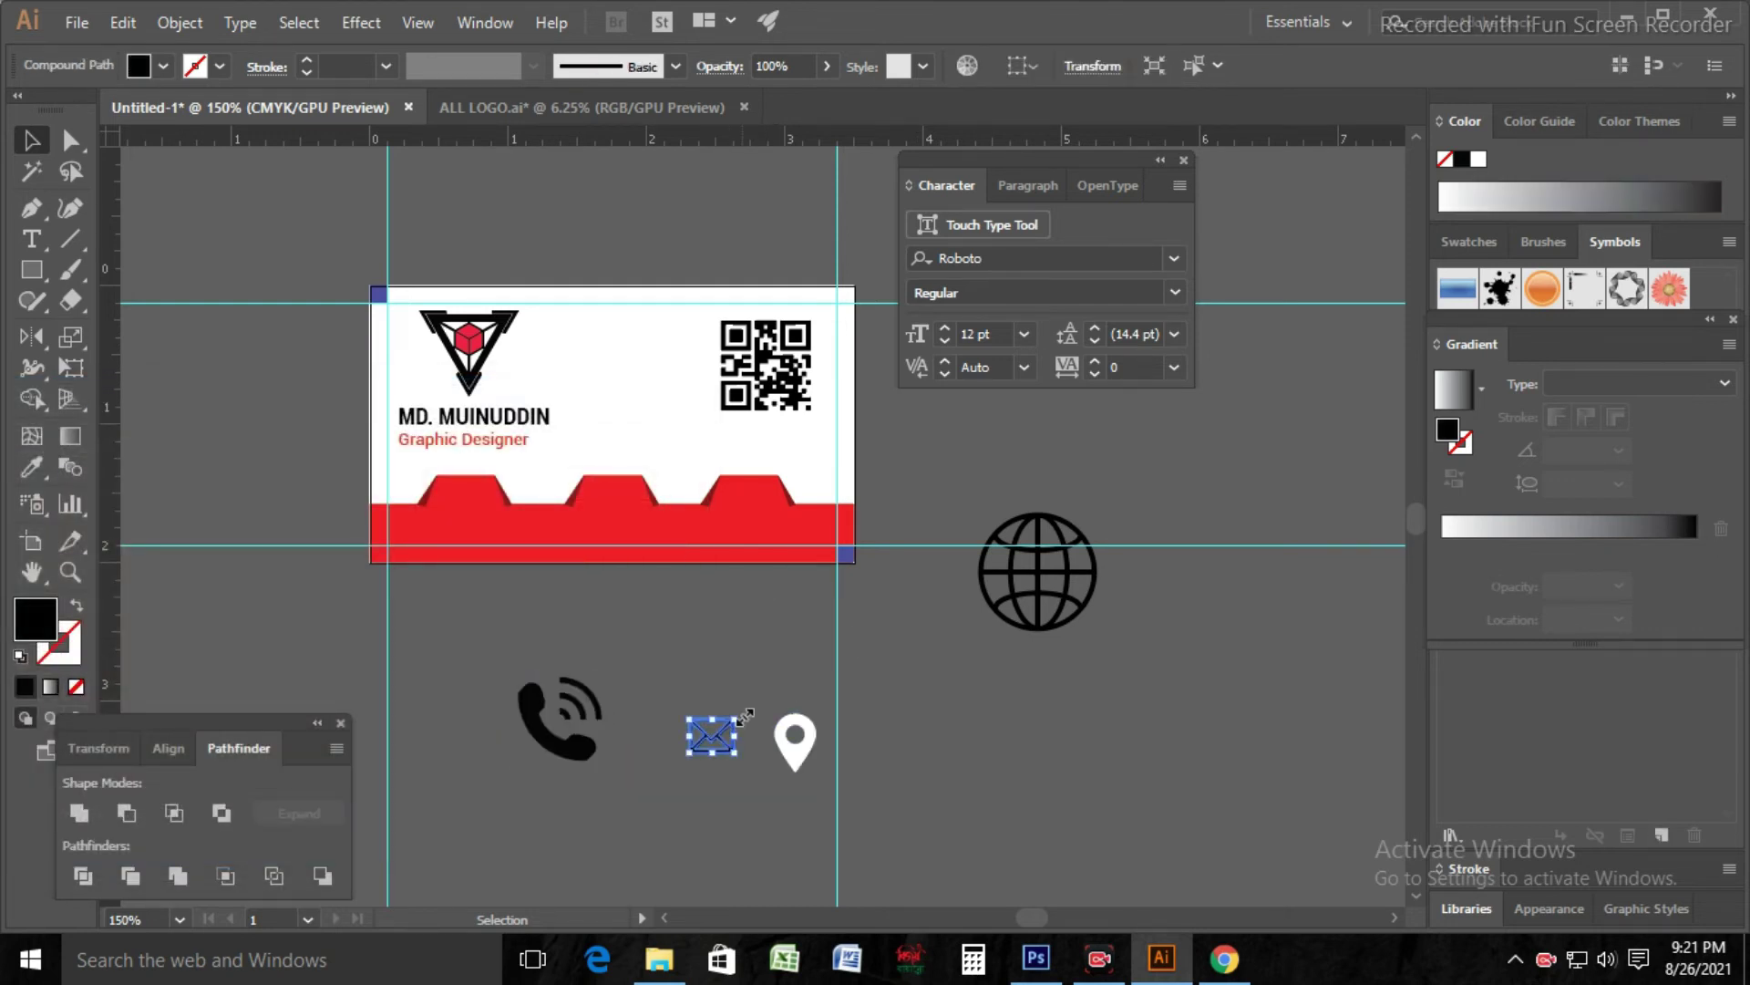
pyautogui.click(776, 762)
# Step: Fill the location pin icon with black (000000)
pyautogui.click(794, 740)
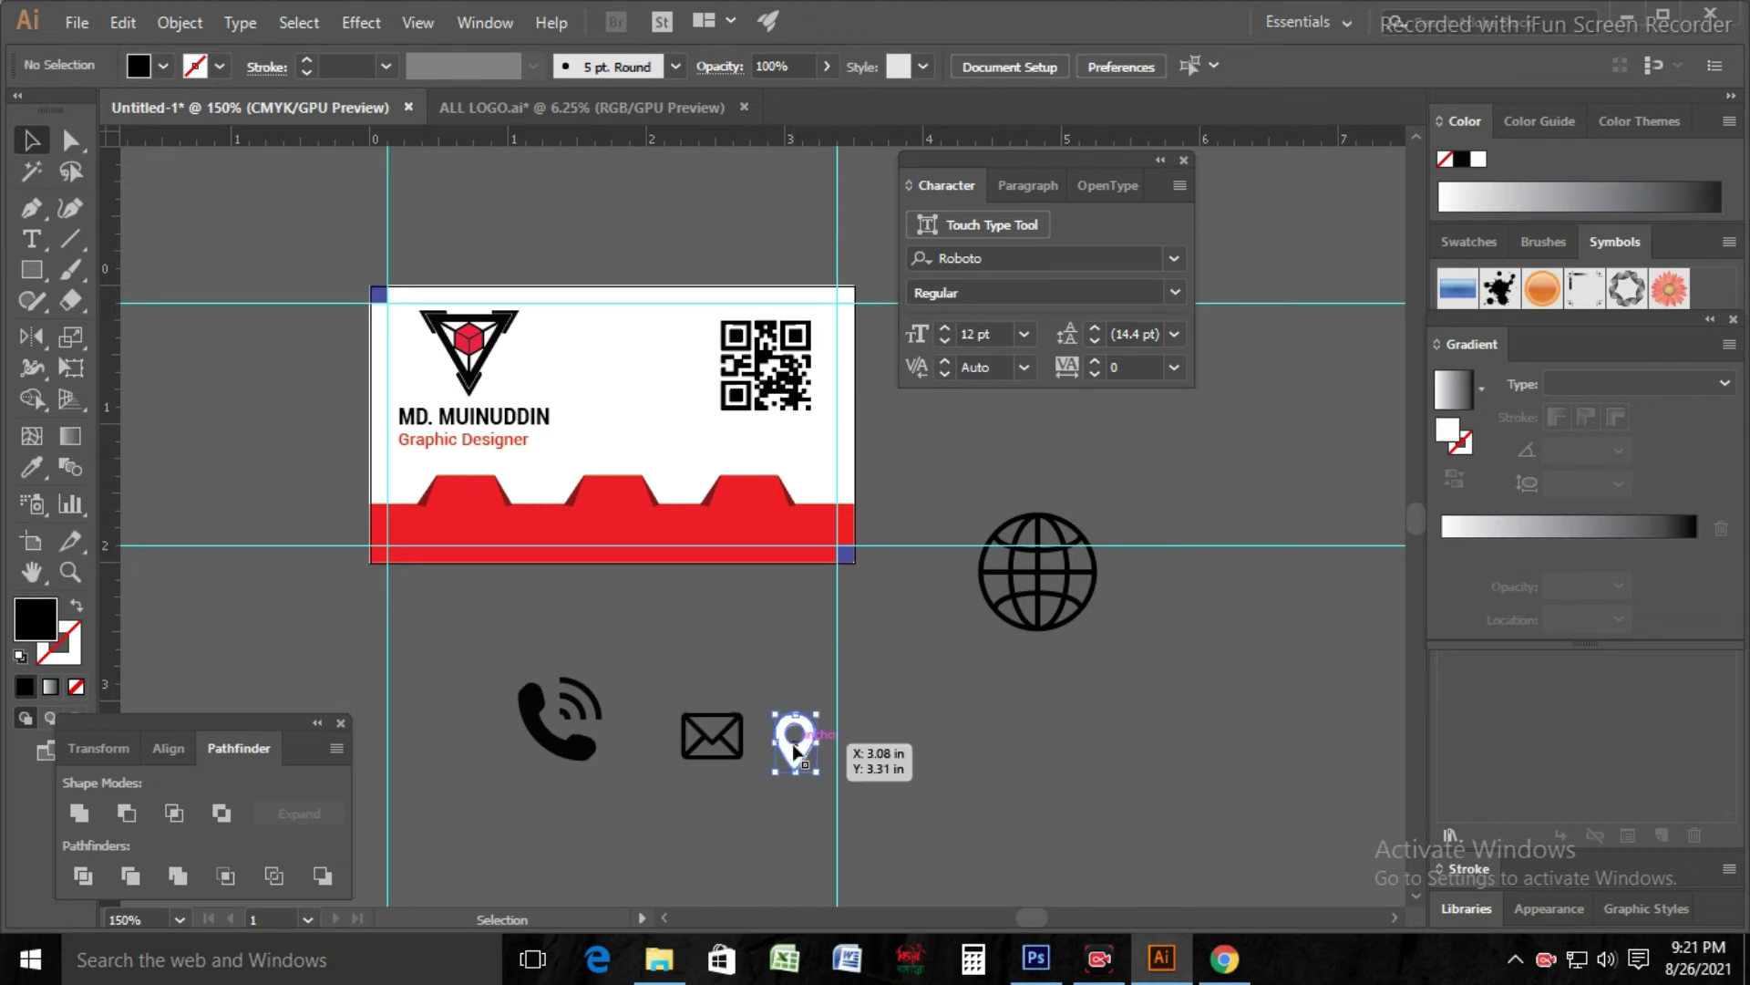
pyautogui.doubleClick(37, 620)
pyautogui.click(228, 746)
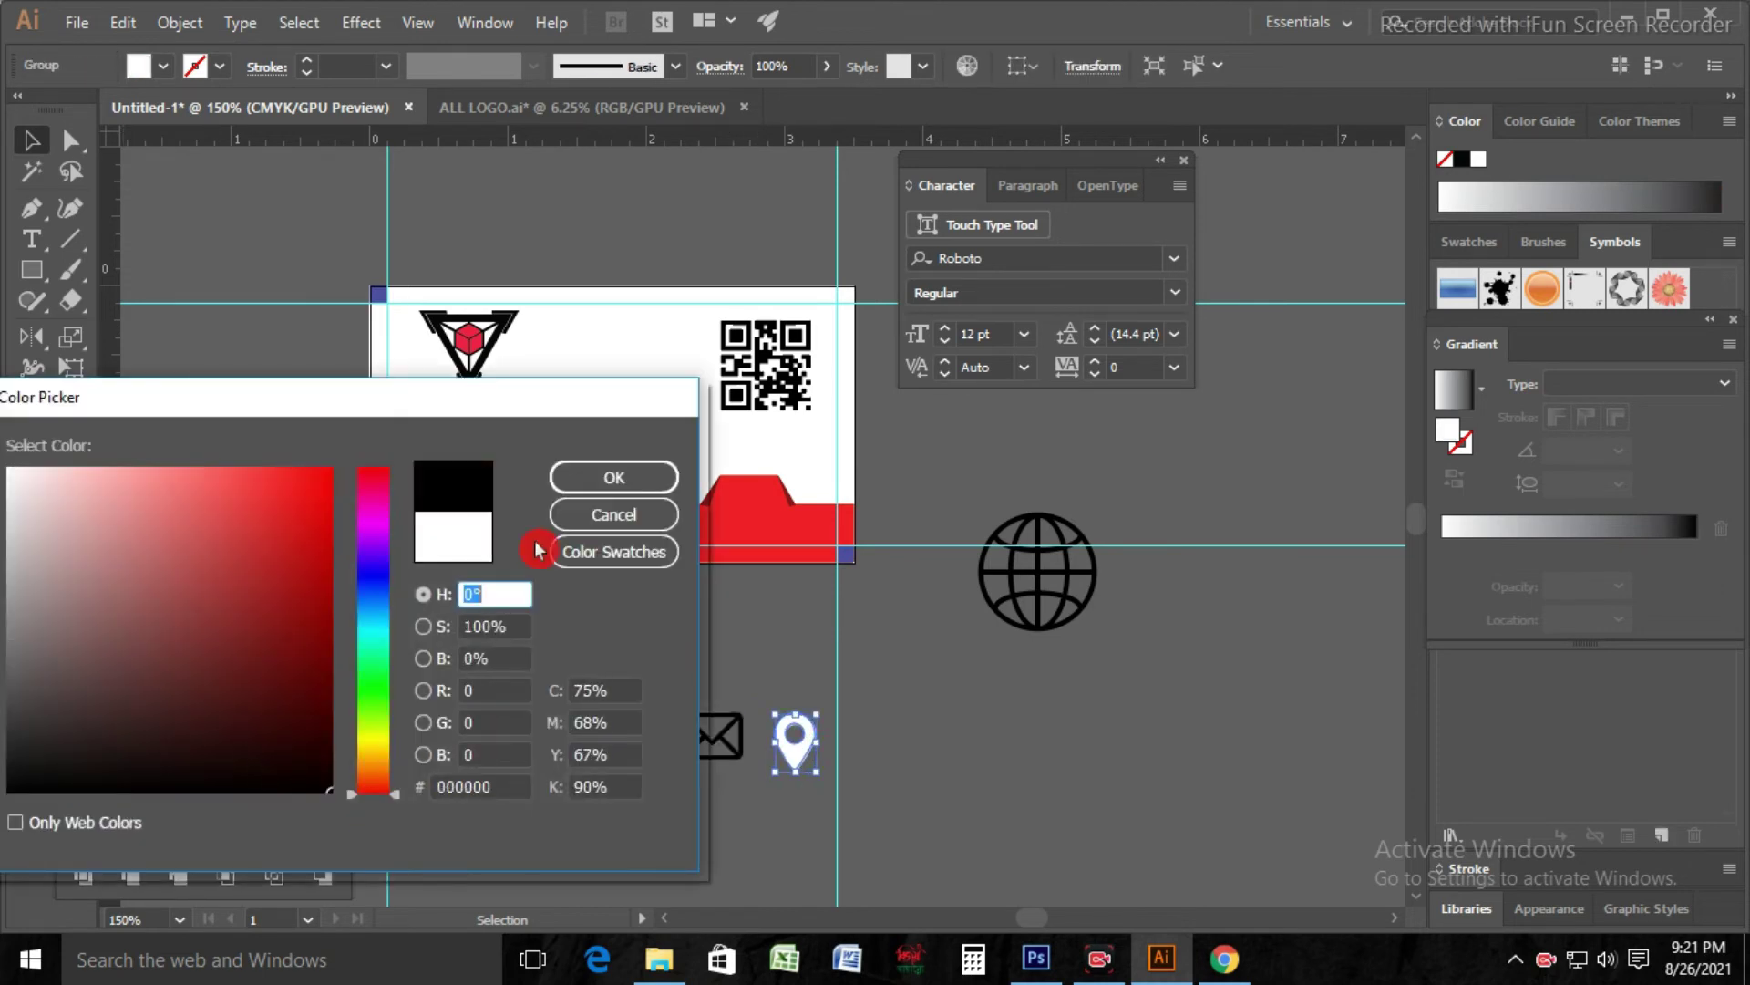
pyautogui.click(614, 477)
pyautogui.click(716, 606)
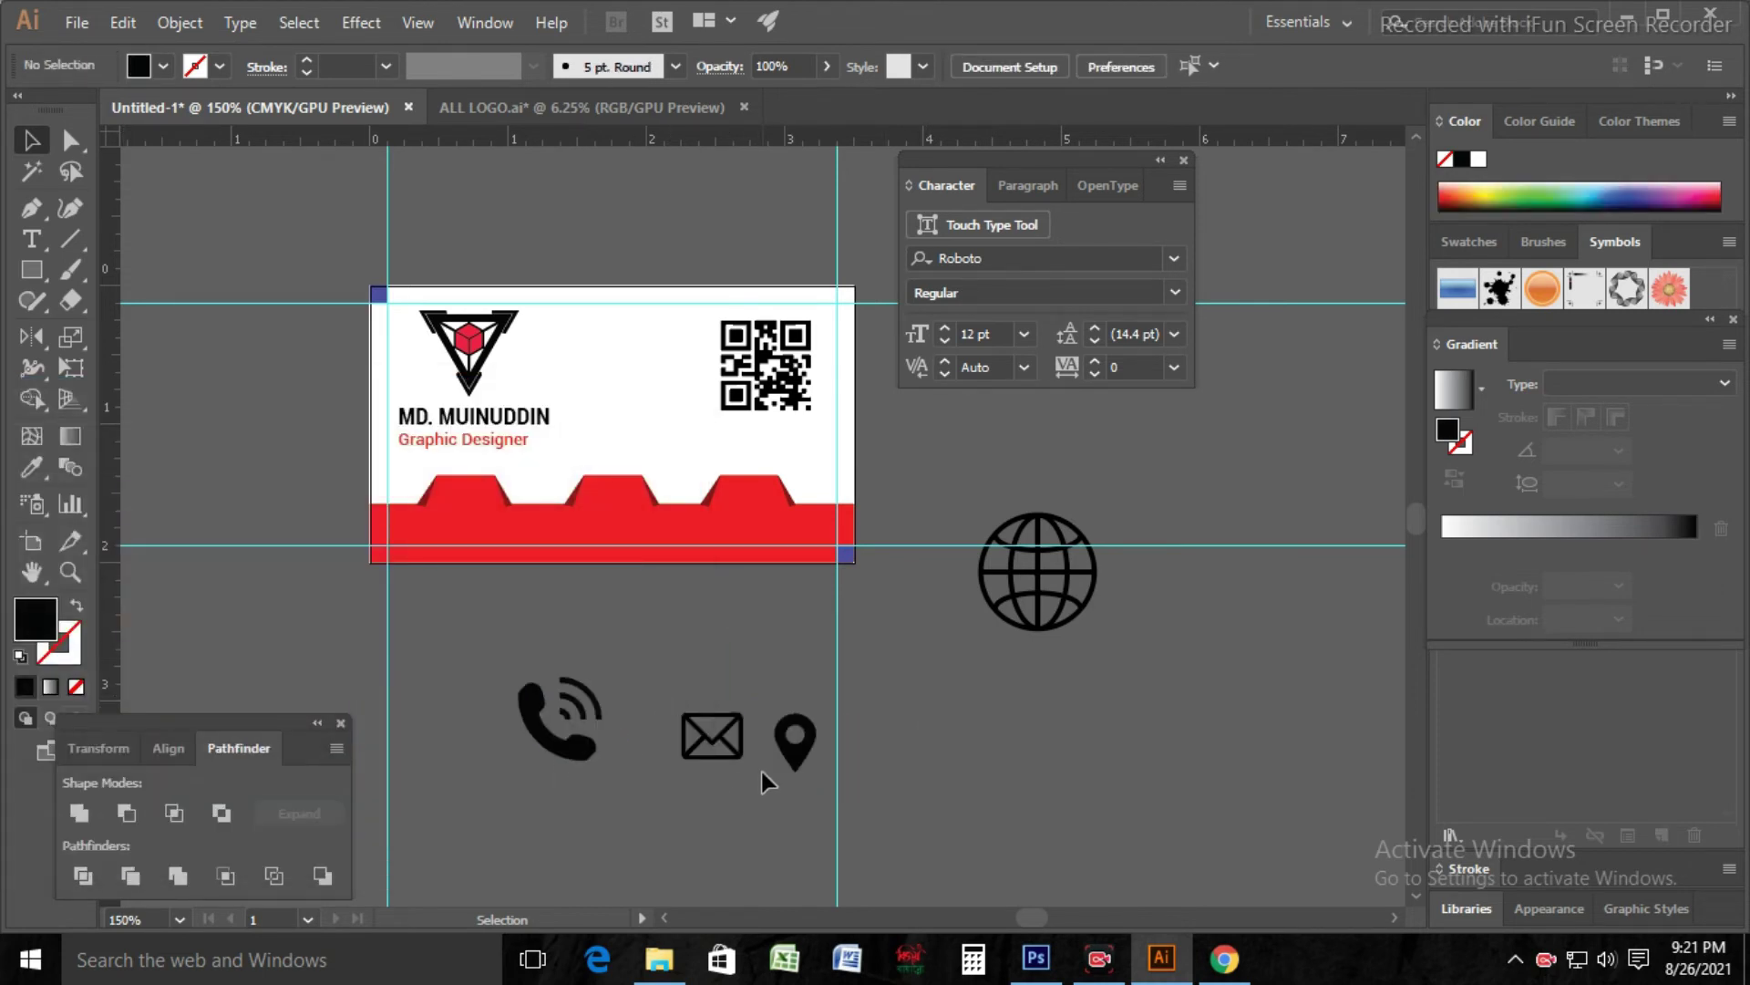
# Step: Move the globe icon onto the red strip's first tab and scale it down to fit inside
pyautogui.click(1039, 630)
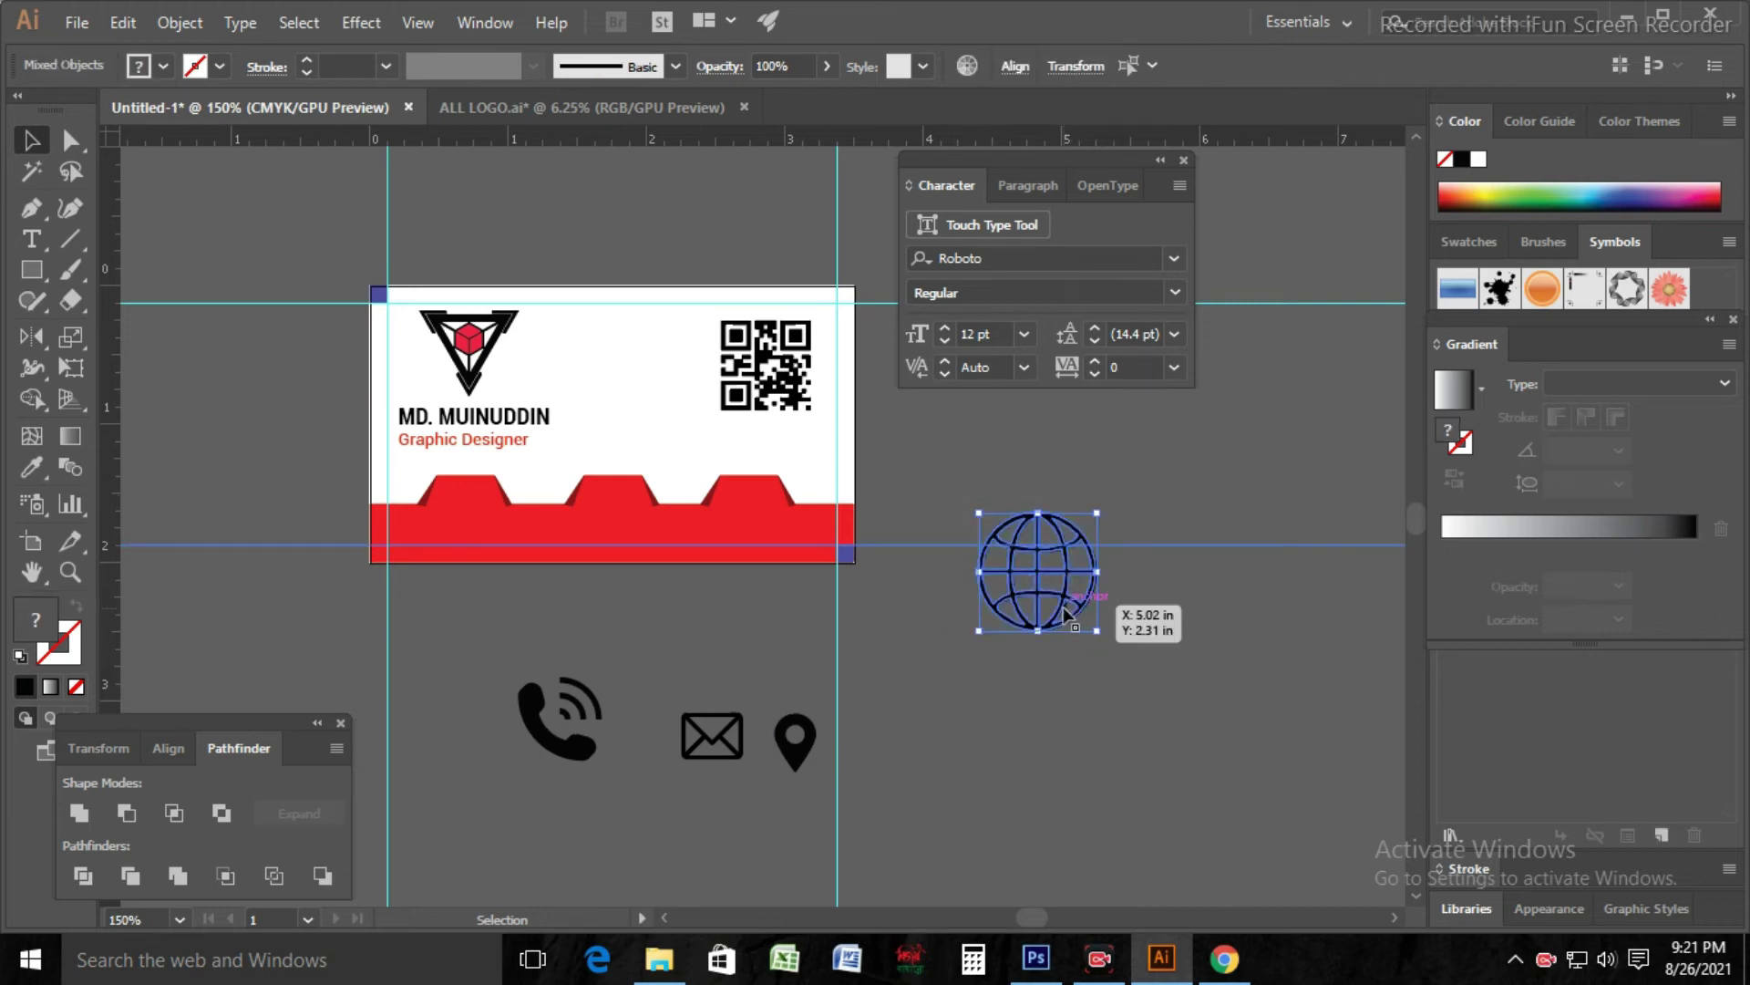
pyautogui.moveTo(1041, 578); pyautogui.dragTo(475, 511)
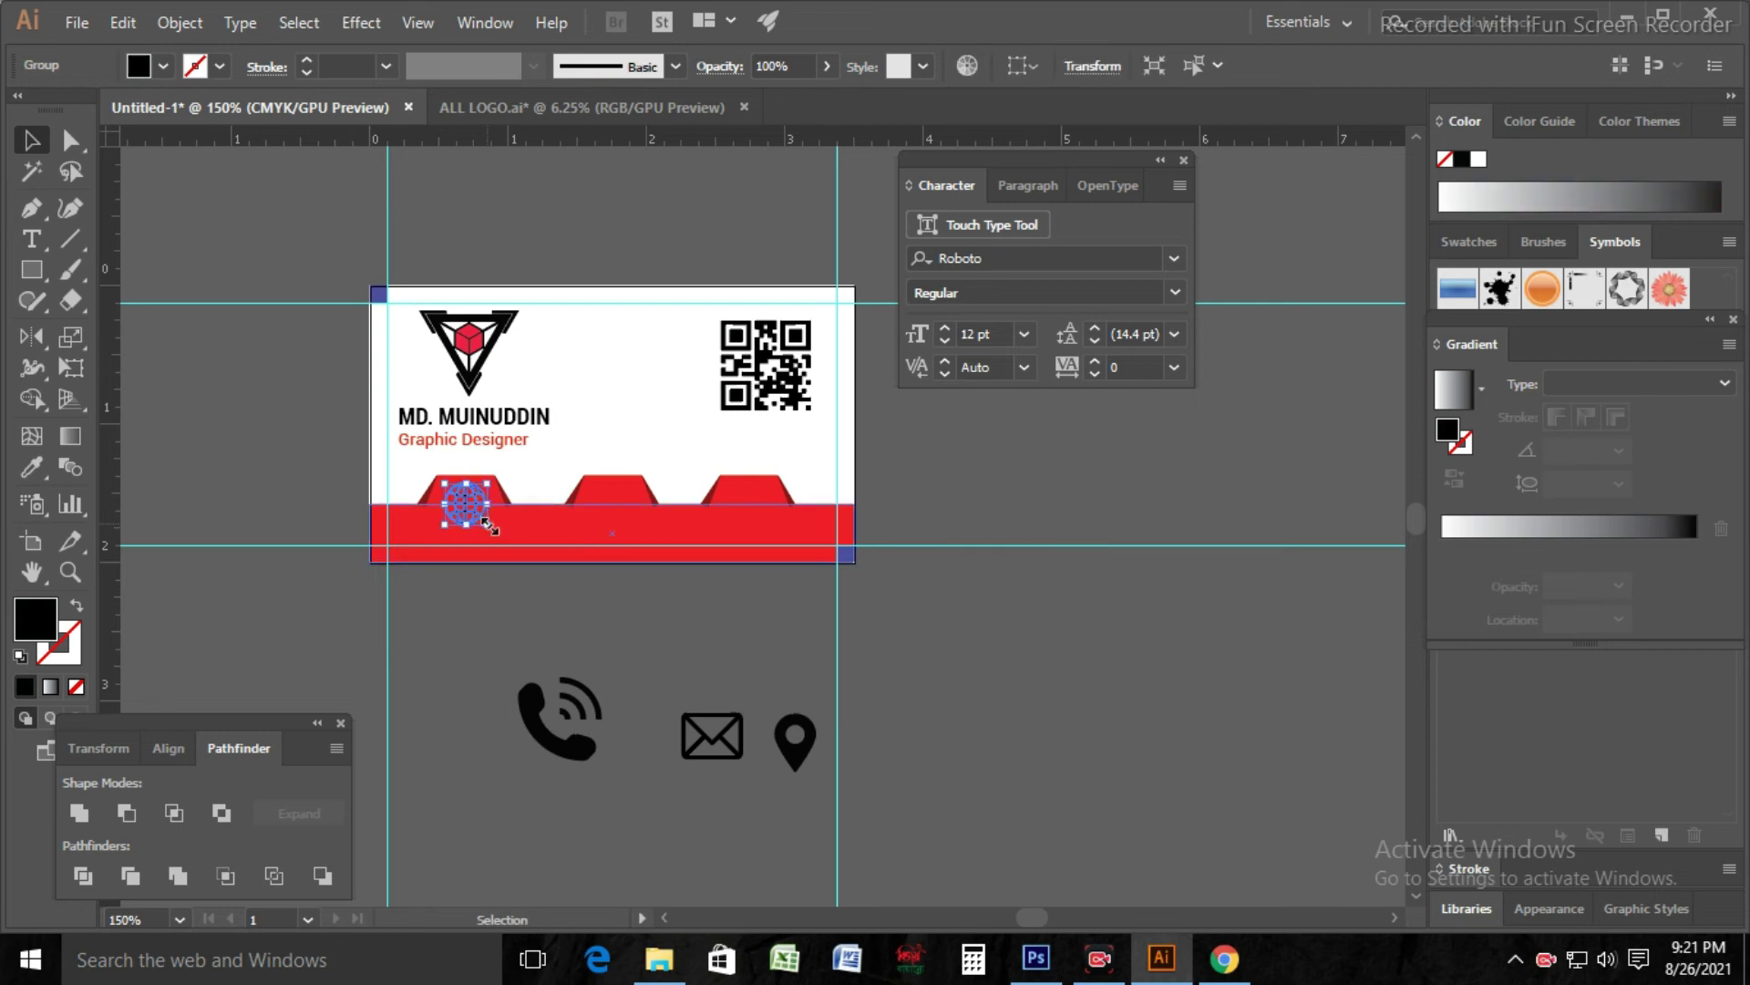
pyautogui.hotkey('ctrl', '+')
pyautogui.hotkey('ctrl', '+')
pyautogui.keyDown('shift'); pyautogui.click(688, 620); pyautogui.keyUp('shift')
pyautogui.moveTo(793, 558); pyautogui.dragTo(753, 516)
pyautogui.click(859, 708)
# Step: Scale the envelope icon down and centre it on the red strip's middle tab
pyautogui.moveTo(859, 708); pyautogui.dragTo(598, 570)
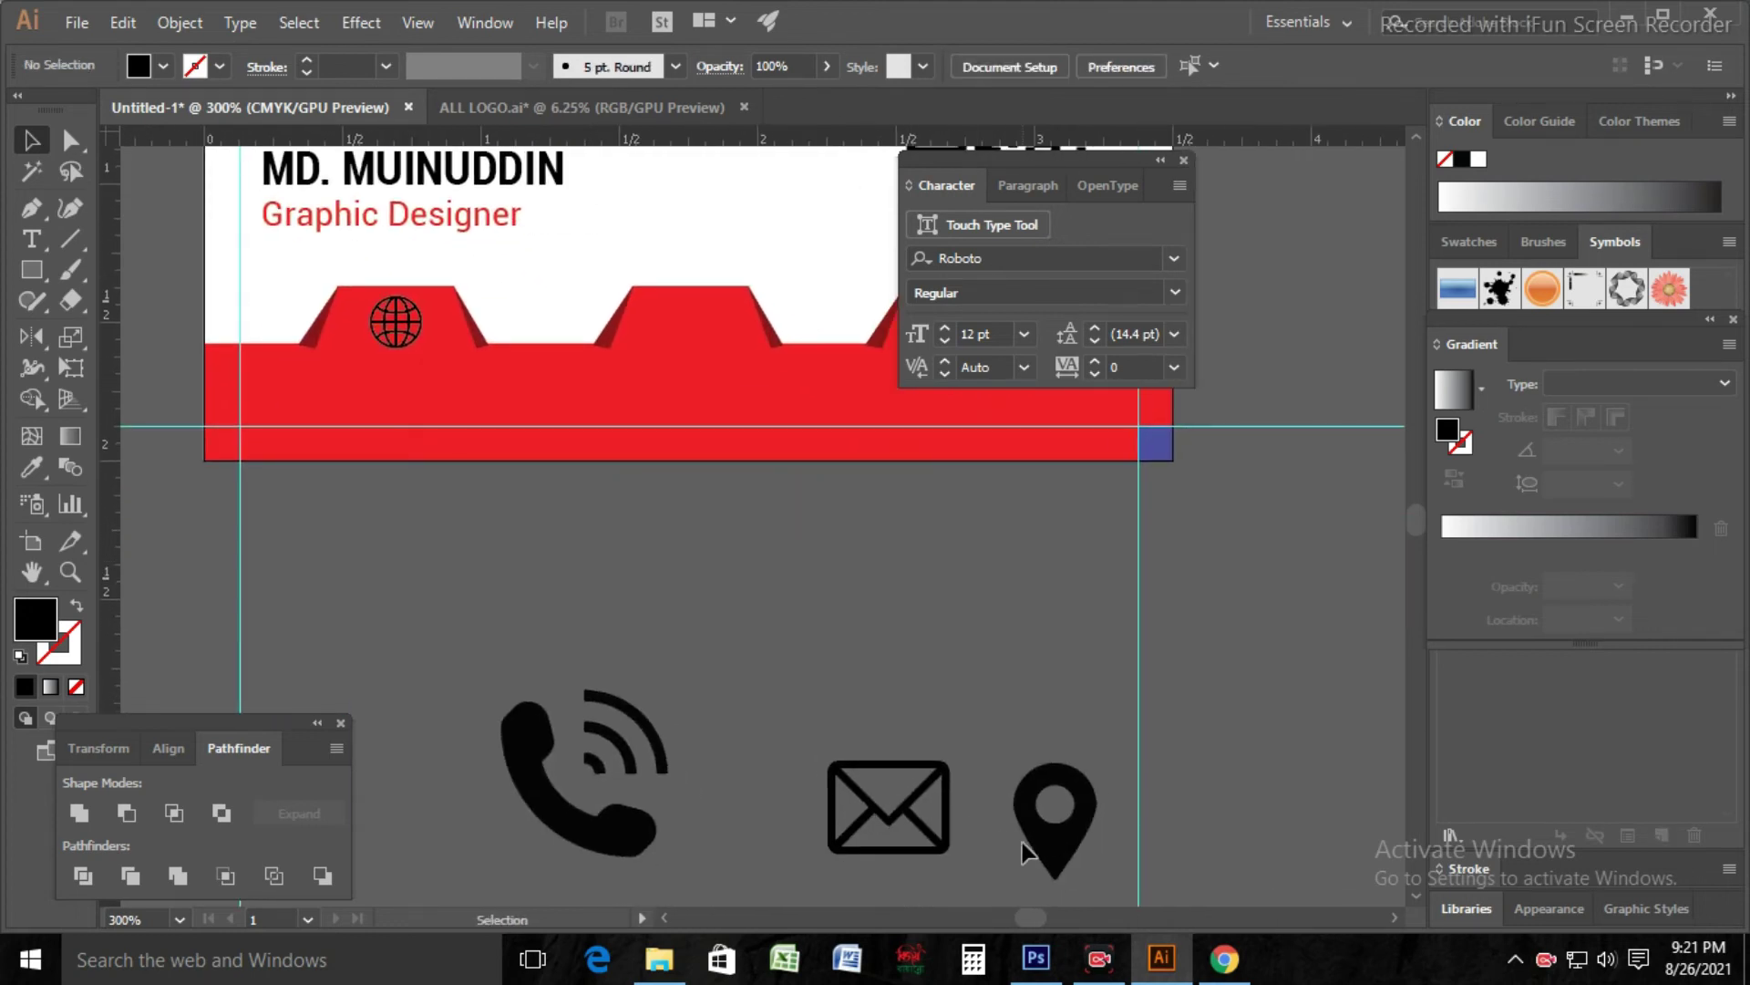
pyautogui.click(916, 840)
pyautogui.moveTo(949, 852); pyautogui.dragTo(699, 323)
pyautogui.click(933, 853)
pyautogui.click(697, 803)
# Step: Scale the phone icon down and place it on the red strip's third tab
pyautogui.click(610, 825)
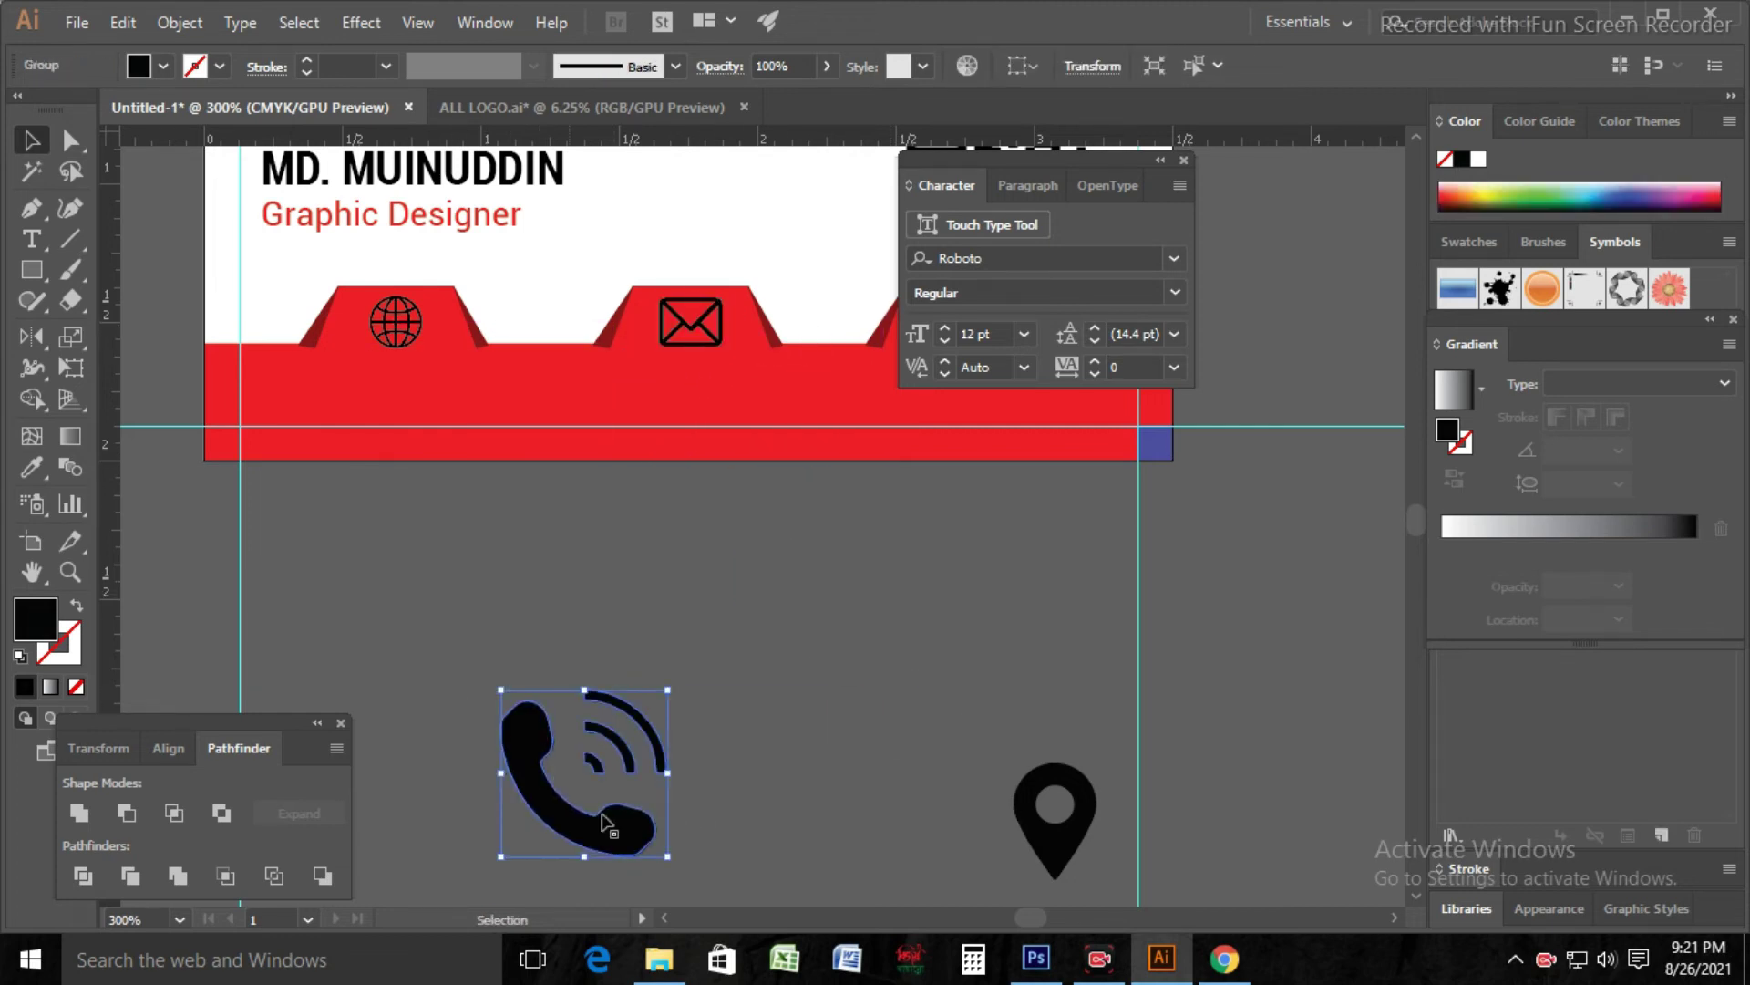
pyautogui.moveTo(671, 860); pyautogui.dragTo(629, 793)
pyautogui.moveTo(638, 684); pyautogui.dragTo(468, 638)
pyautogui.moveTo(418, 726); pyautogui.dragTo(841, 310)
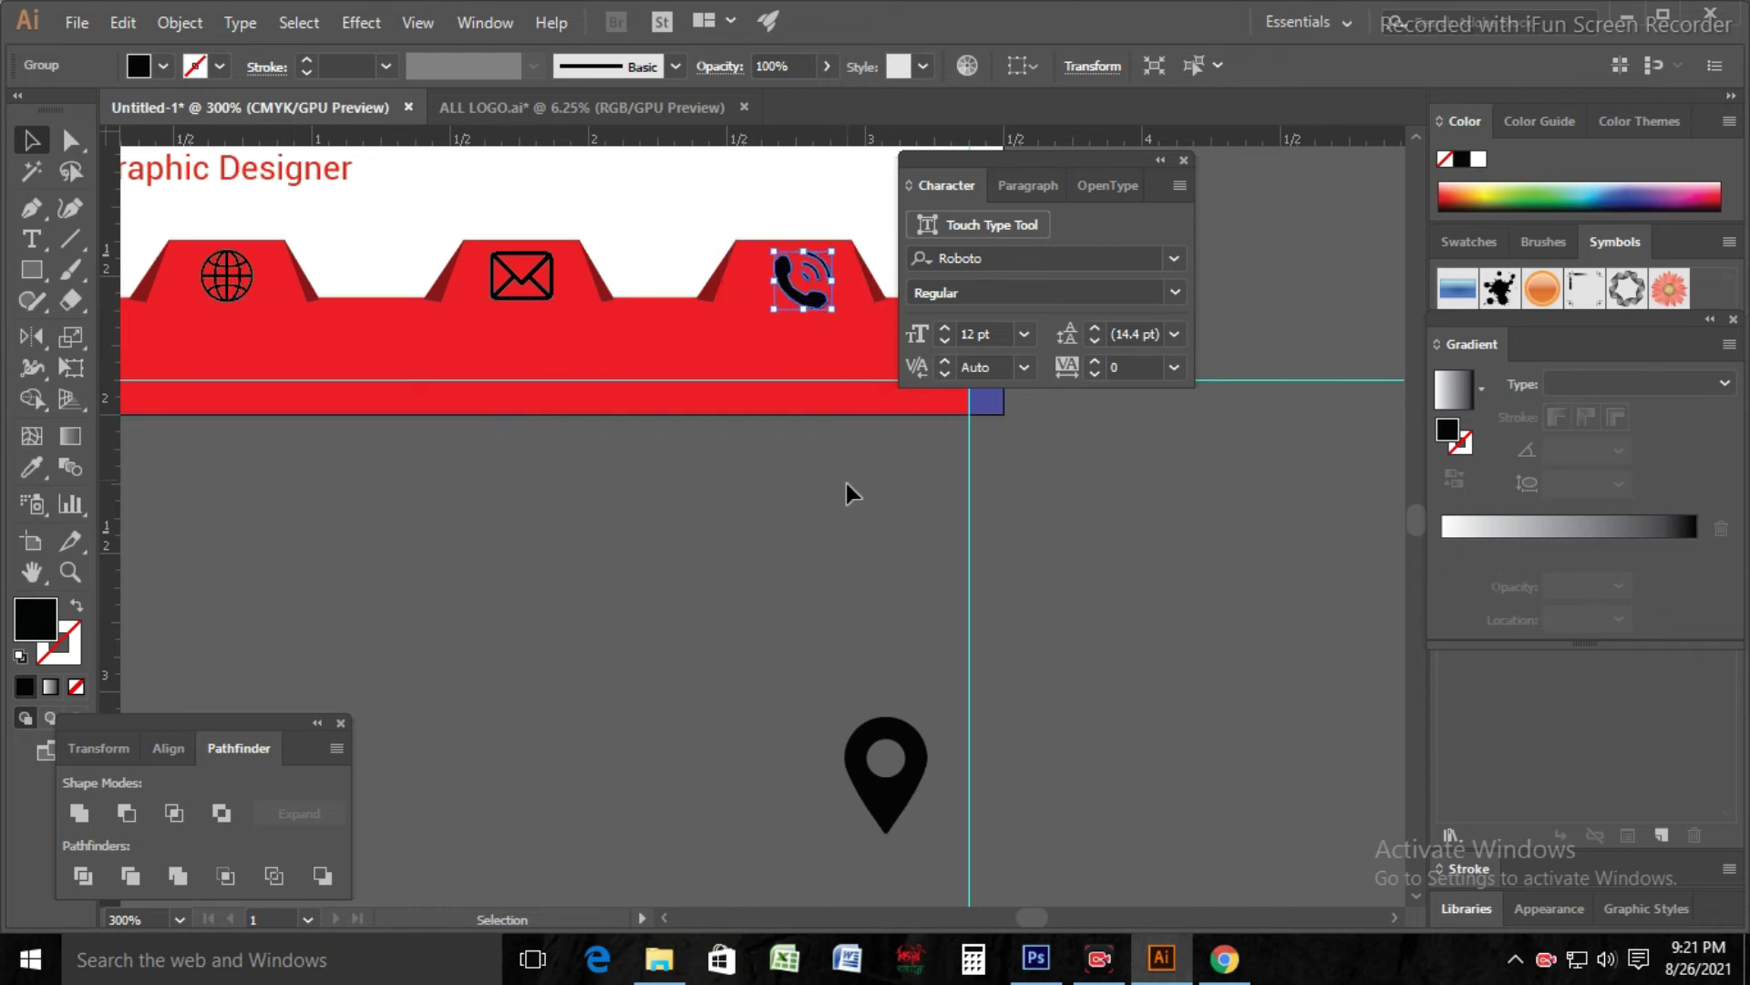
pyautogui.click(790, 576)
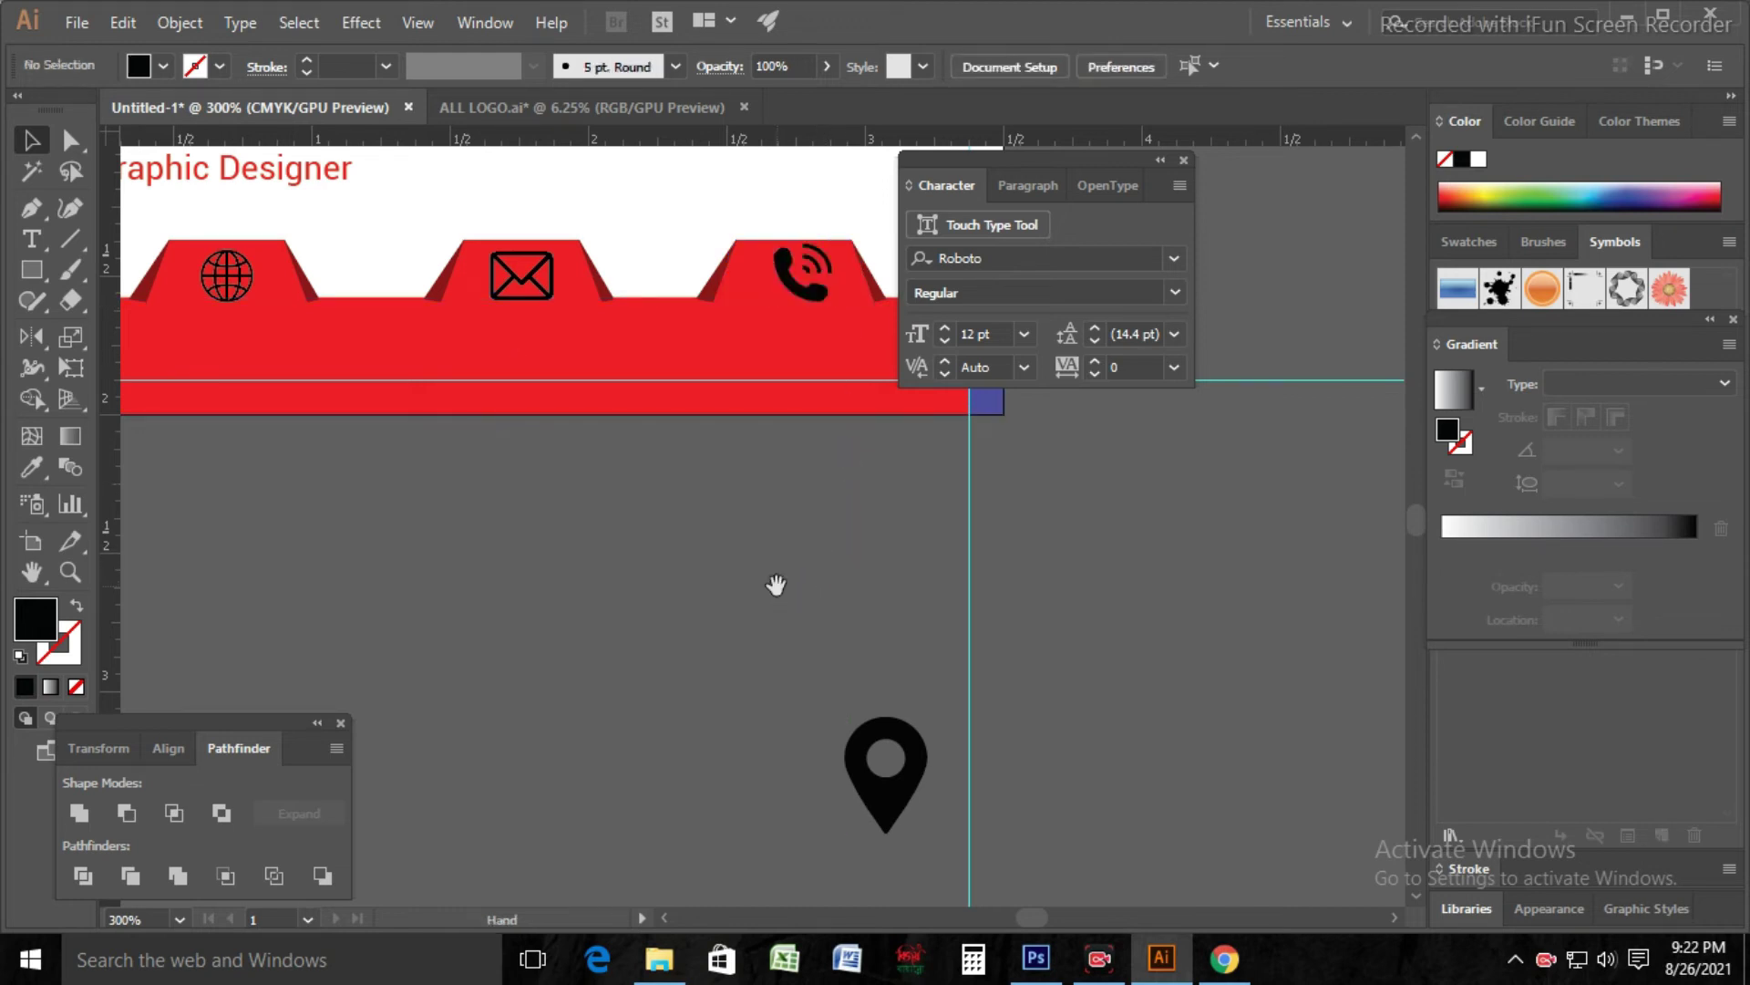
pyautogui.hotkey('ctrl', '-')
pyautogui.hotkey('ctrl', '-')
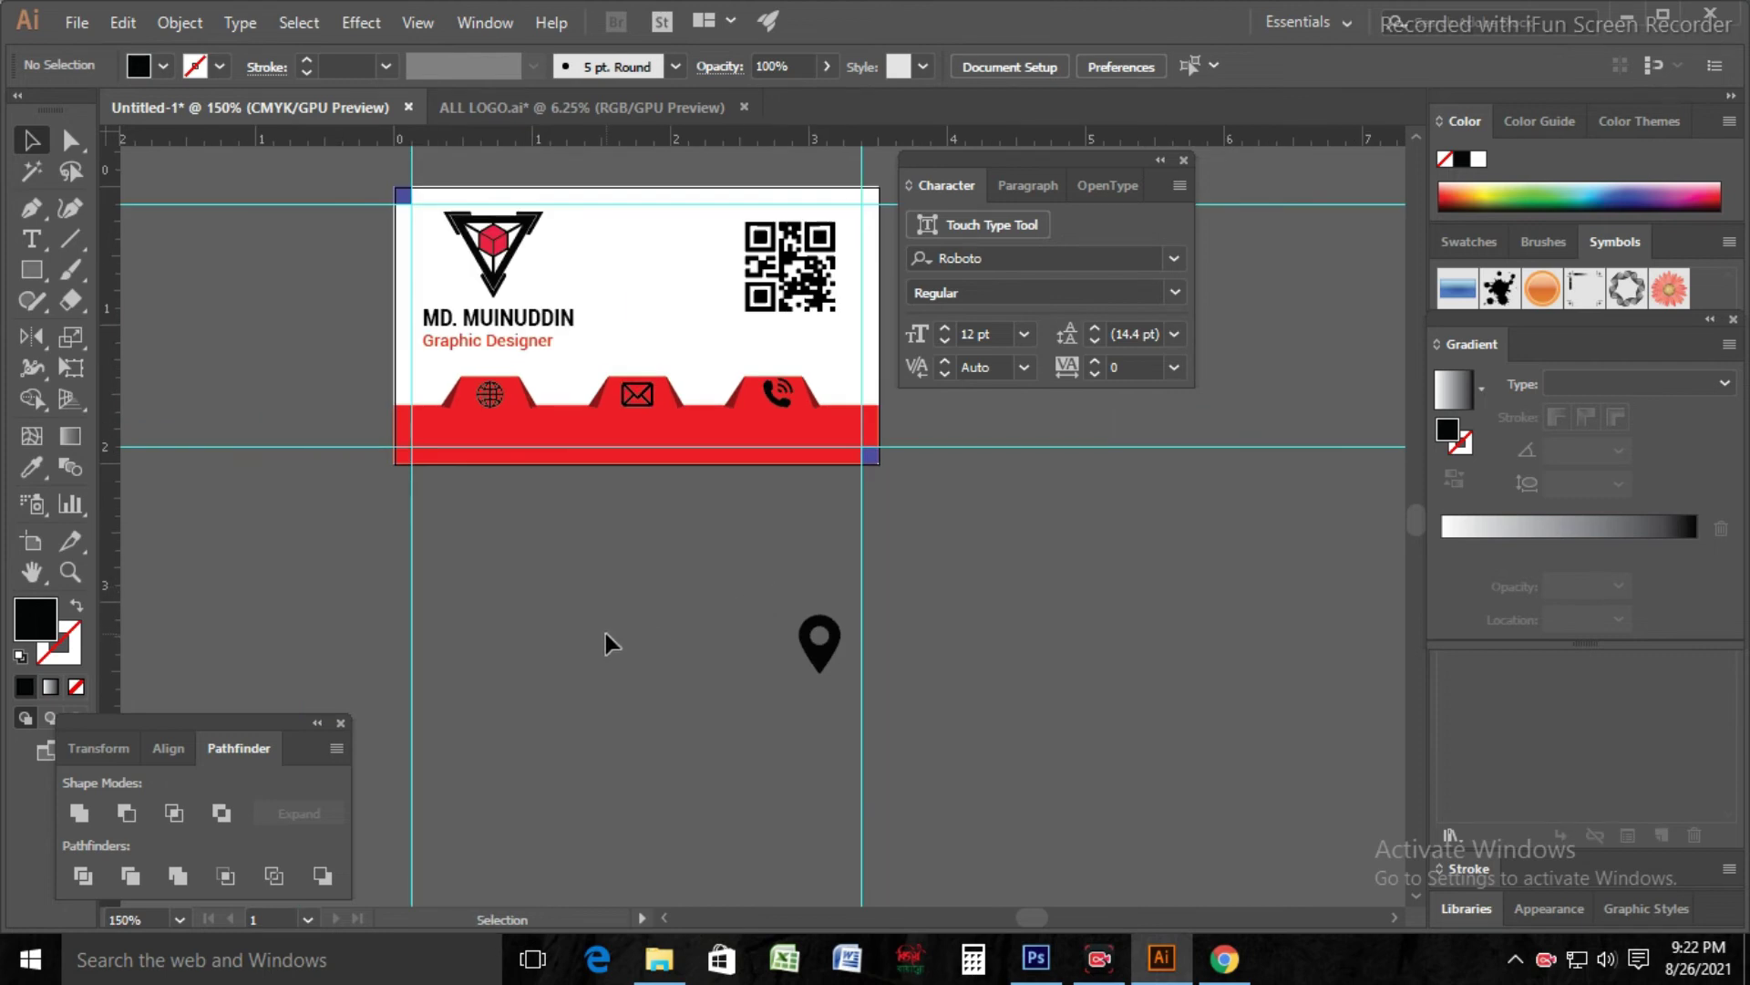
pyautogui.press('t')
pyautogui.click(479, 559)
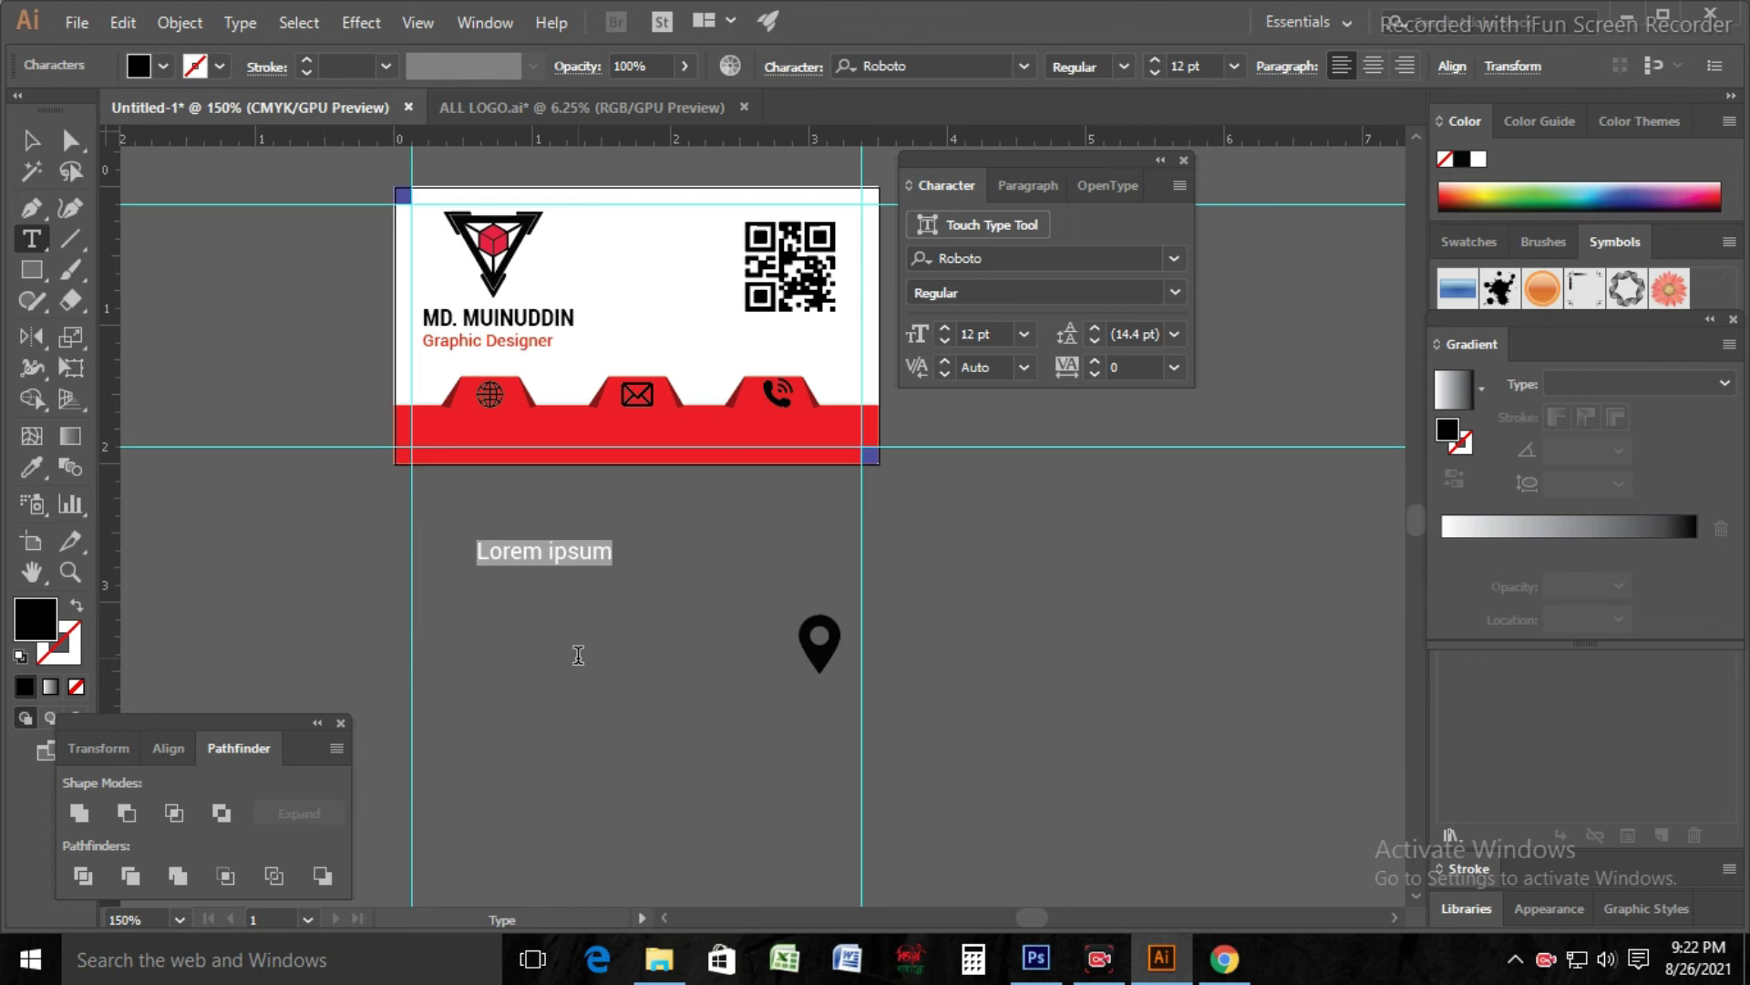
pyautogui.press('BackSpace')
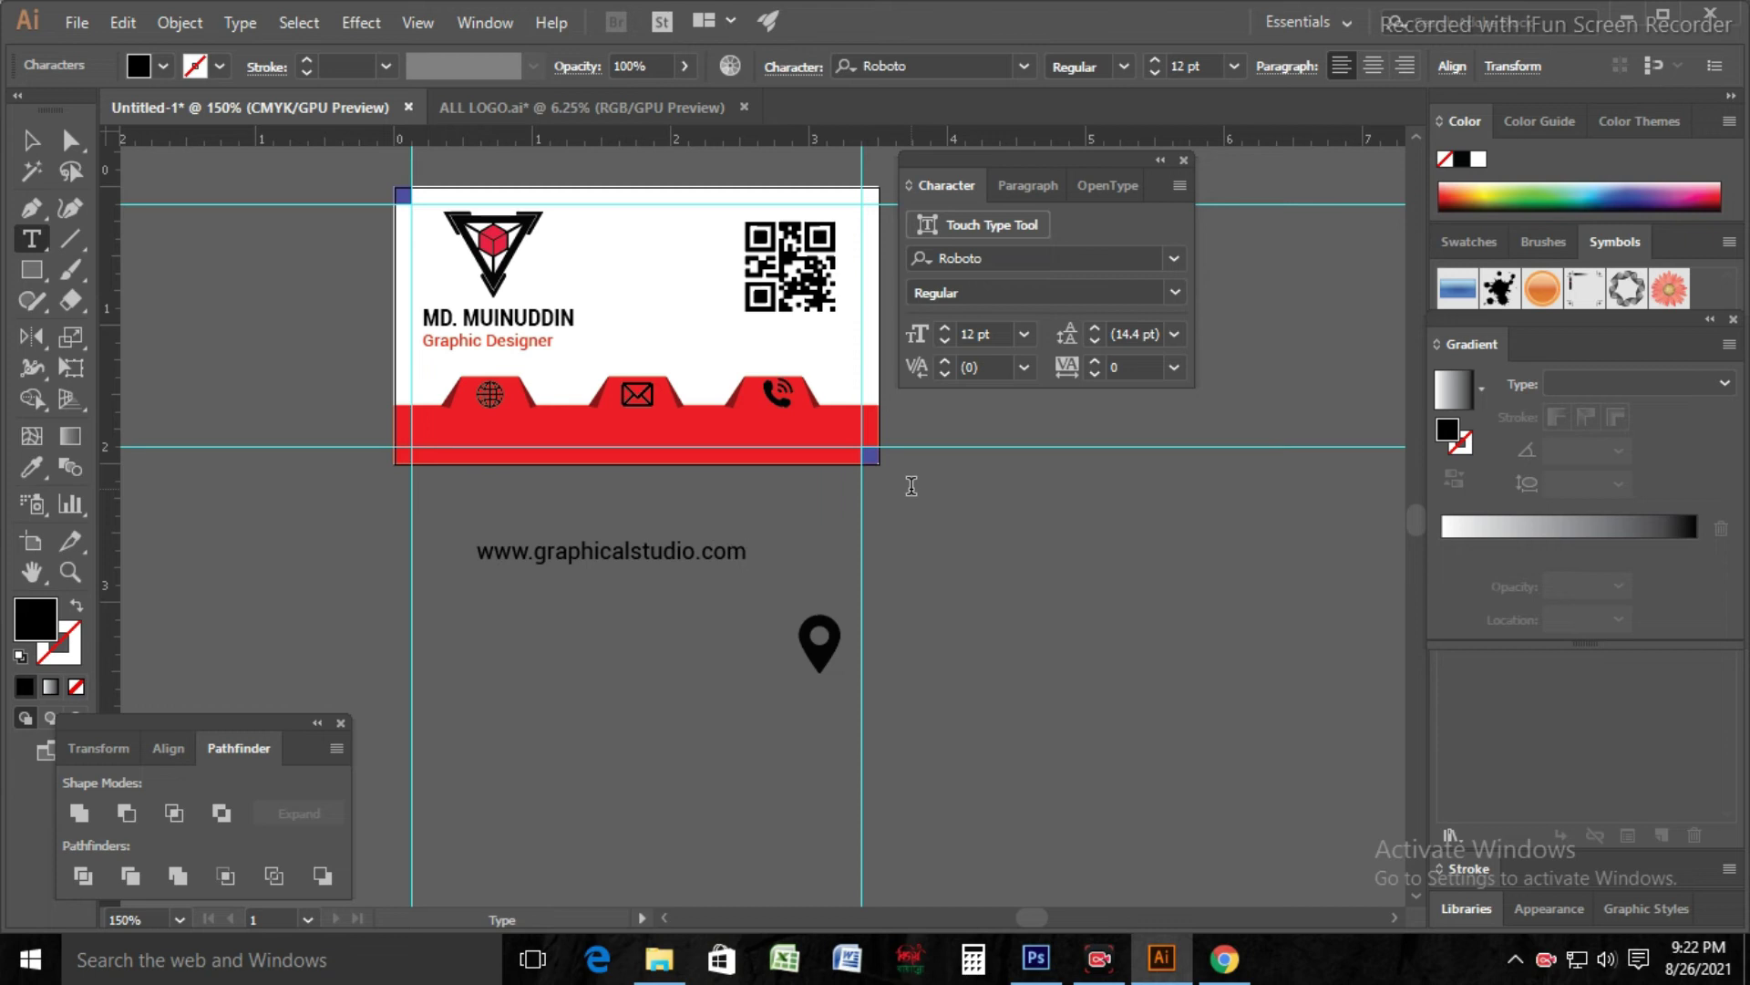
# Step: Set the website text below the card to a font size of 5 pt
pyautogui.click(1025, 339)
pyautogui.click(1039, 391)
pyautogui.click(946, 343)
pyautogui.click(31, 139)
pyautogui.click(629, 551)
pyautogui.click(1025, 336)
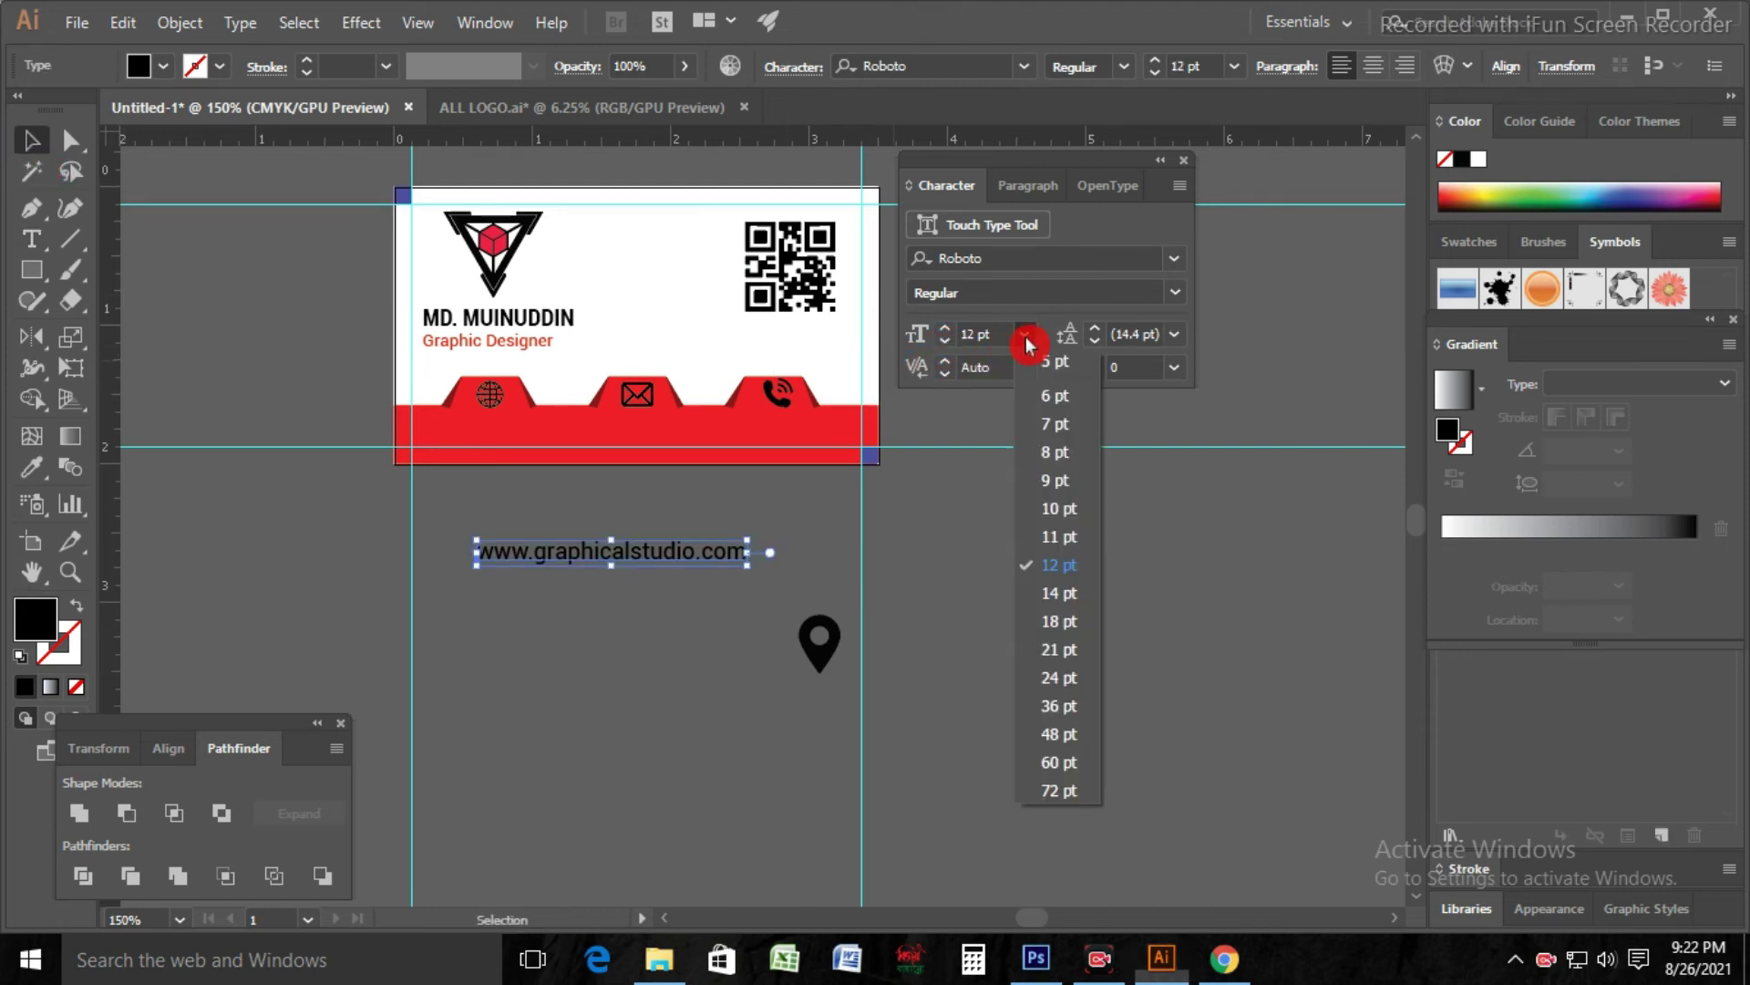
pyautogui.click(1030, 422)
pyautogui.click(599, 605)
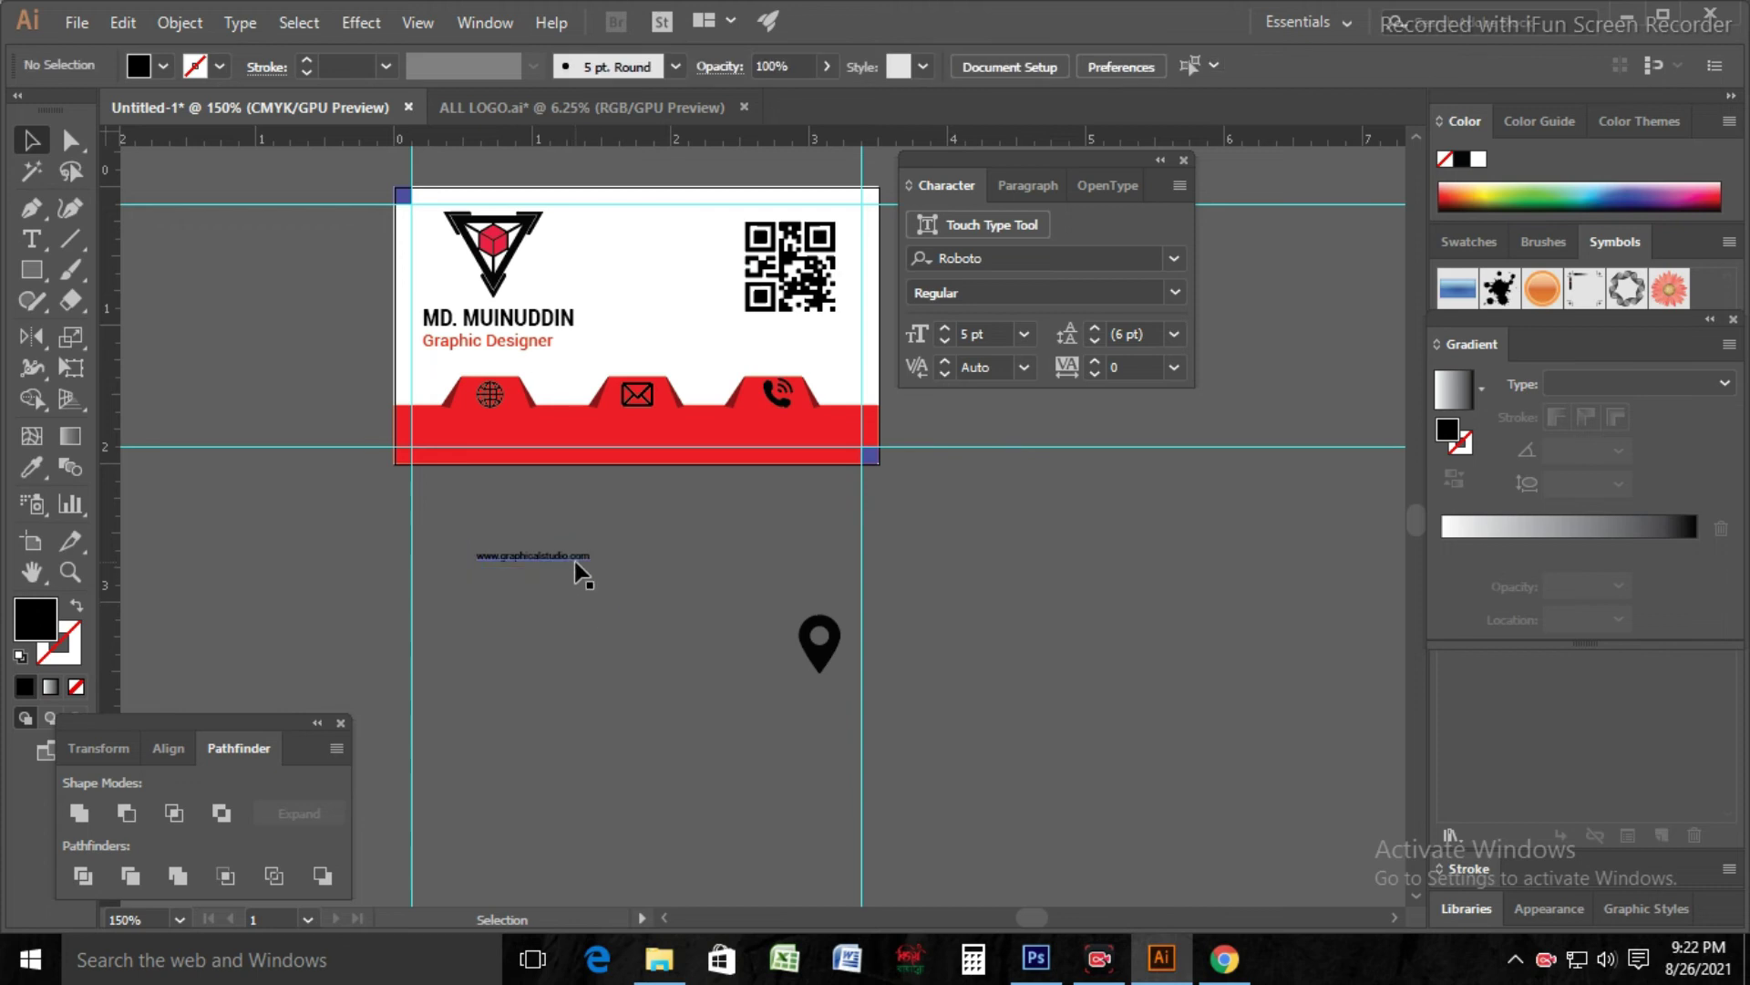
# Step: Add the contact's e-mail address as a new text line below the website text
pyautogui.click(31, 239)
pyautogui.click(481, 649)
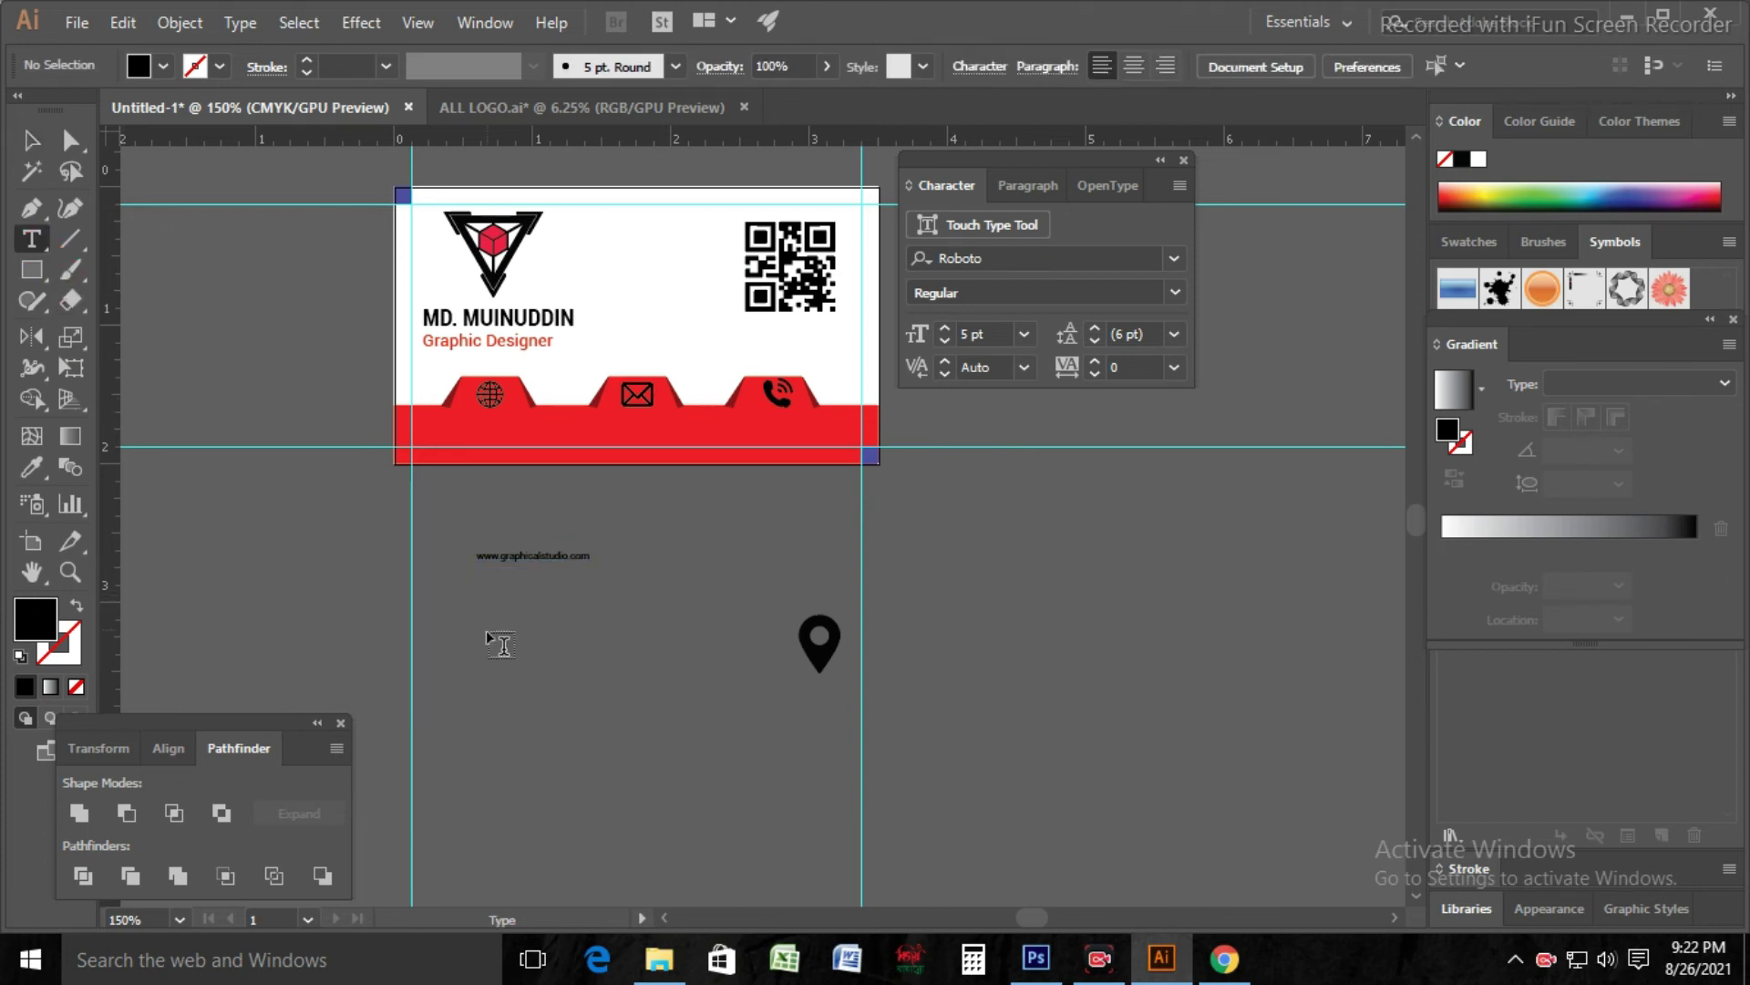
pyautogui.press('BackSpace')
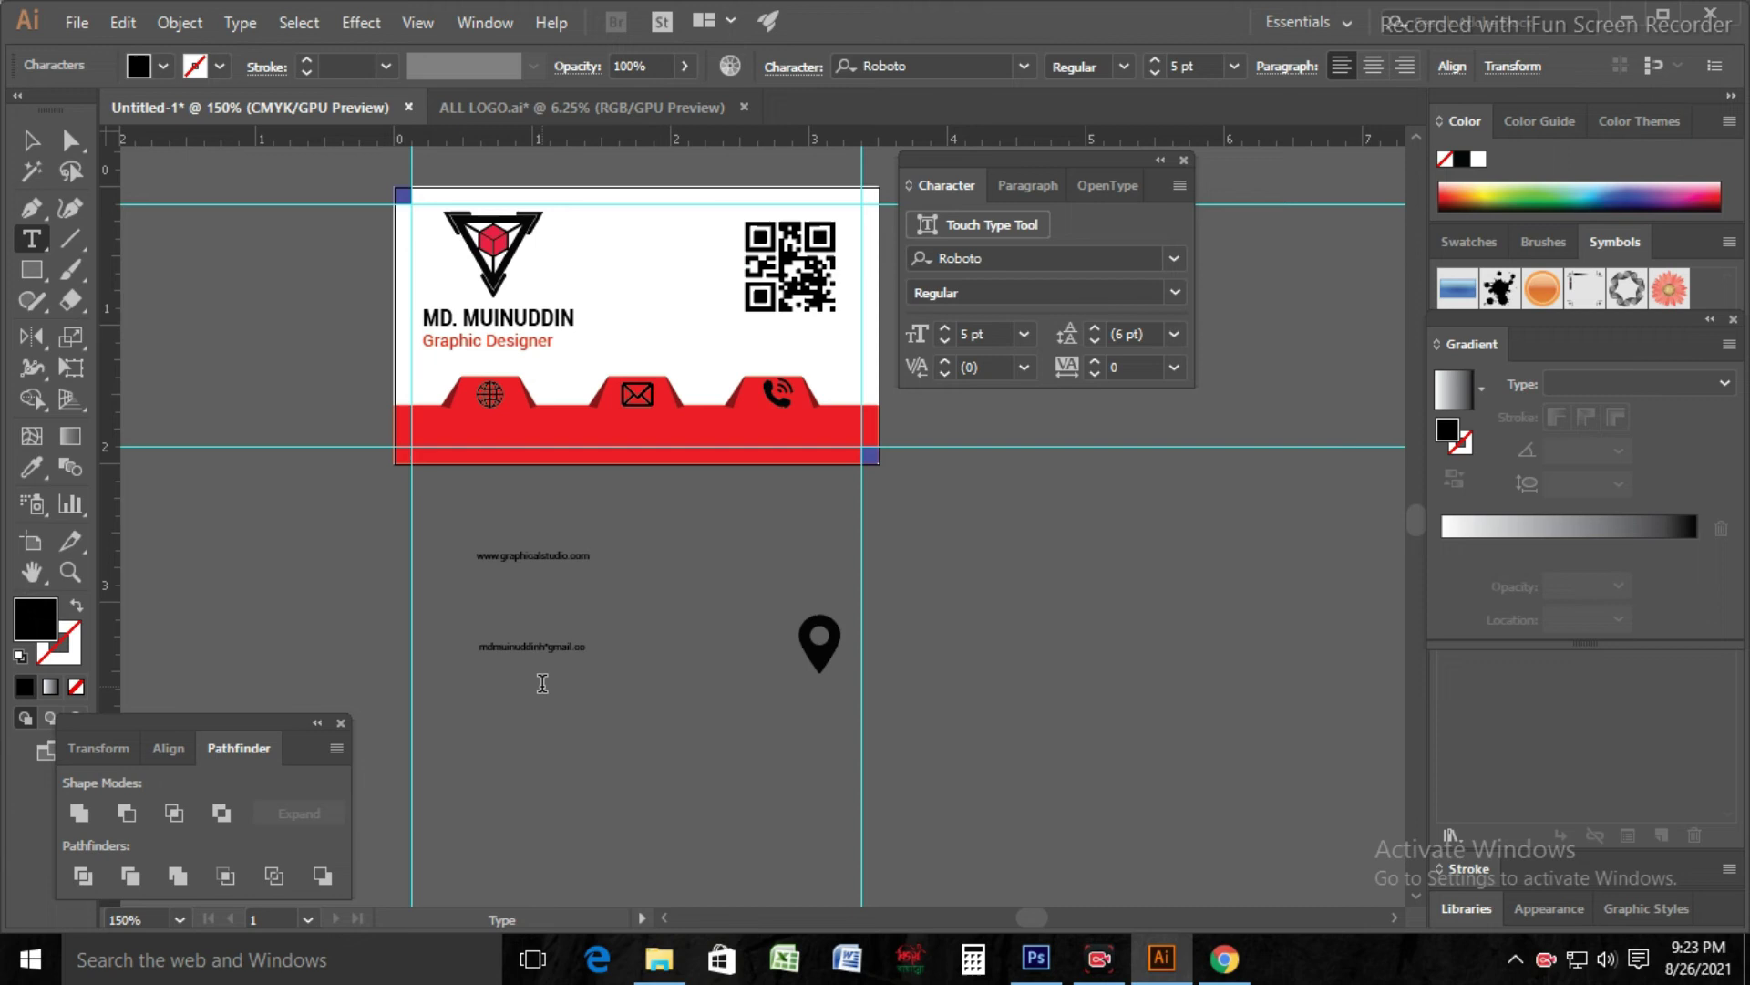
pyautogui.hotkey('ctrl', '=')
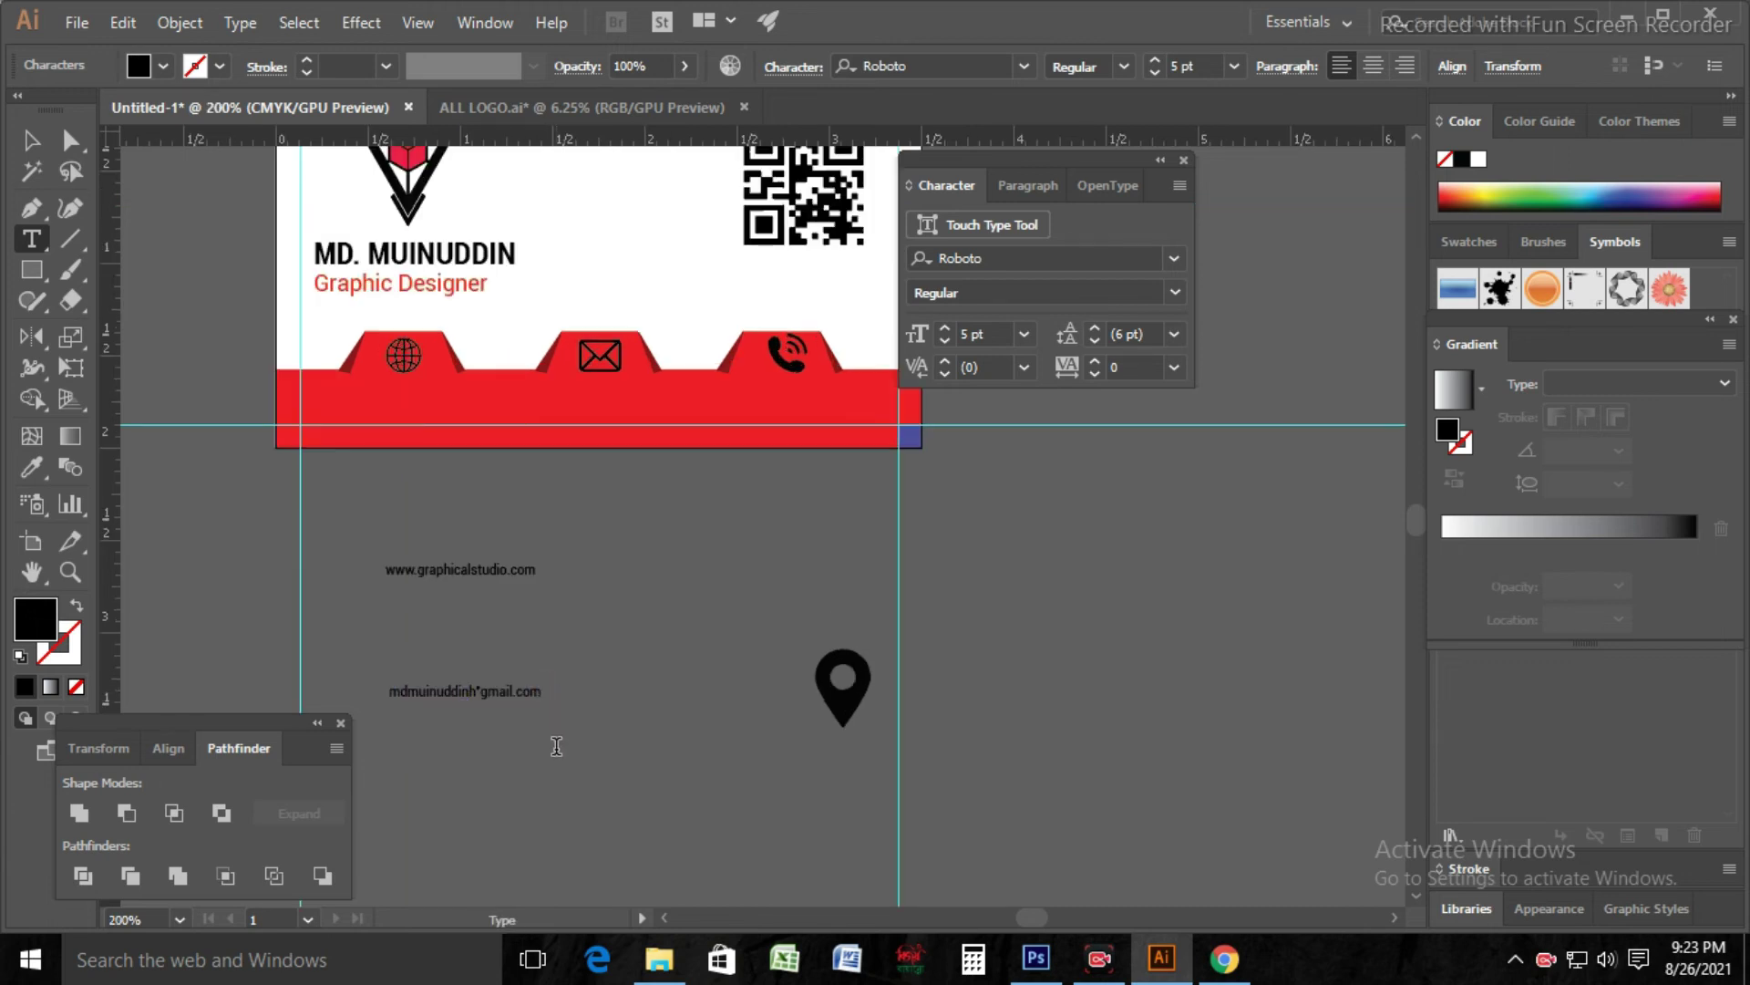
pyautogui.press('Escape')
pyautogui.click(449, 680)
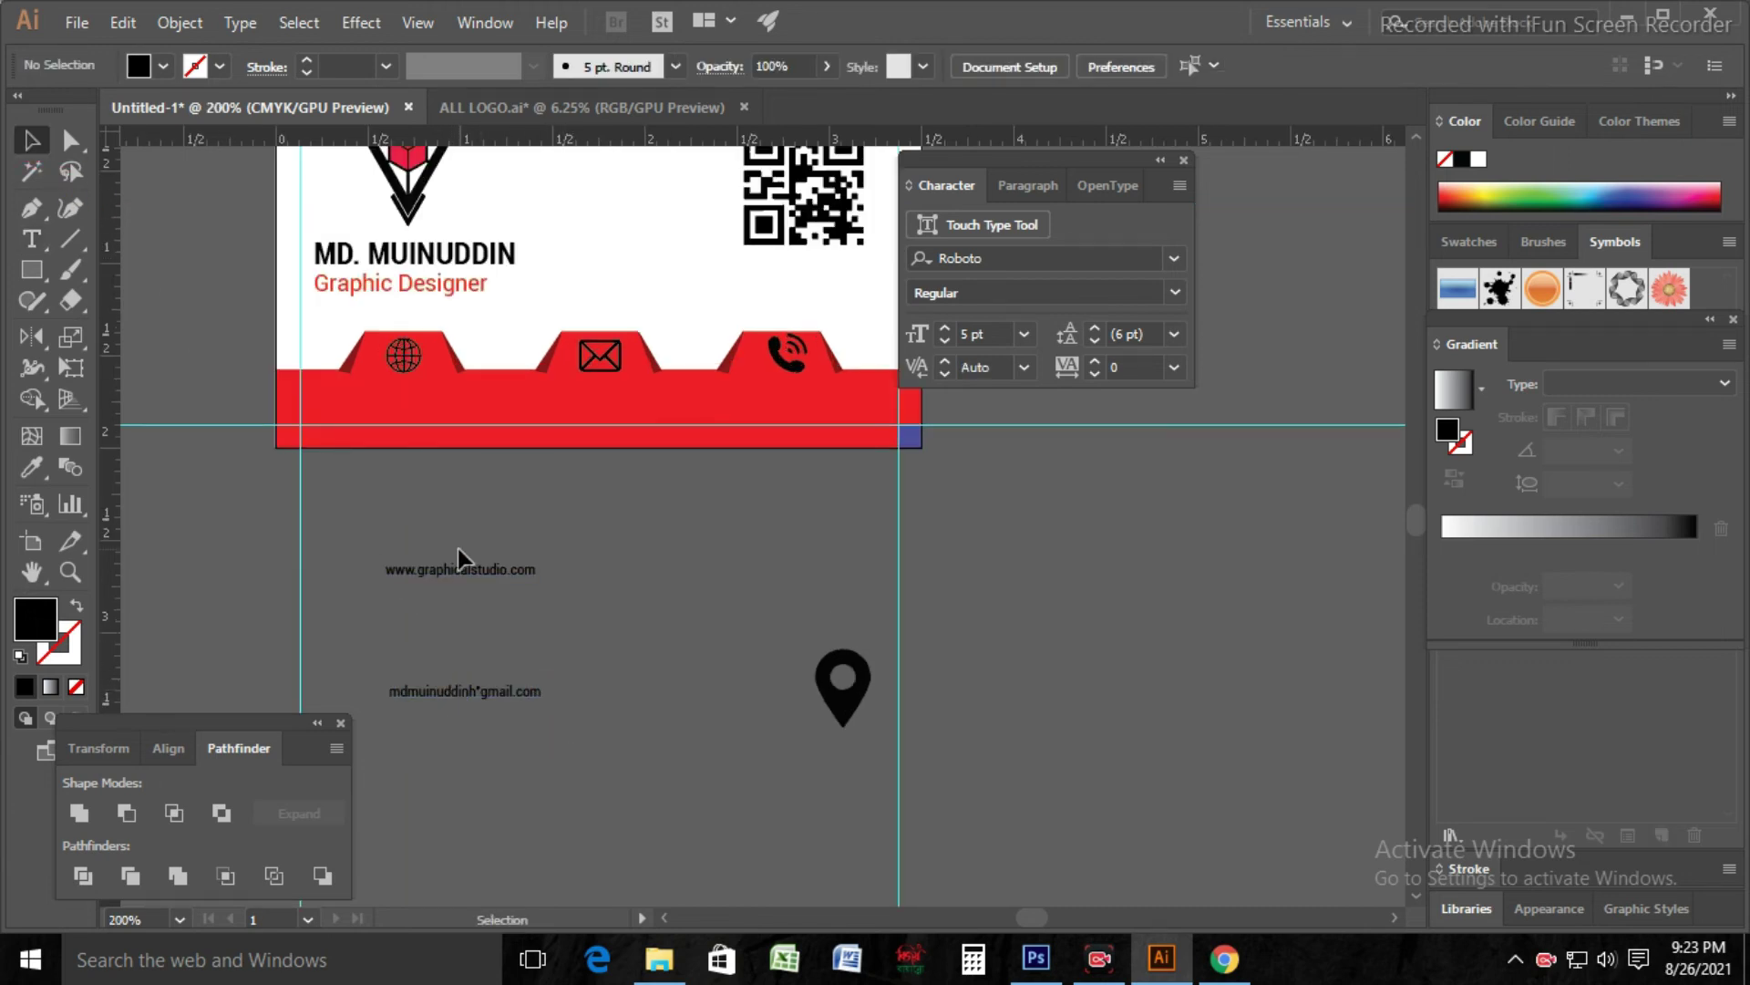
# Step: Move the website text onto the red strip beneath the globe tab and fill it with white
pyautogui.moveTo(463, 569); pyautogui.dragTo(393, 386)
pyautogui.doubleClick(35, 618)
pyautogui.moveTo(36, 490); pyautogui.dragTo(11, 467)
pyautogui.click(605, 476)
pyautogui.click(691, 625)
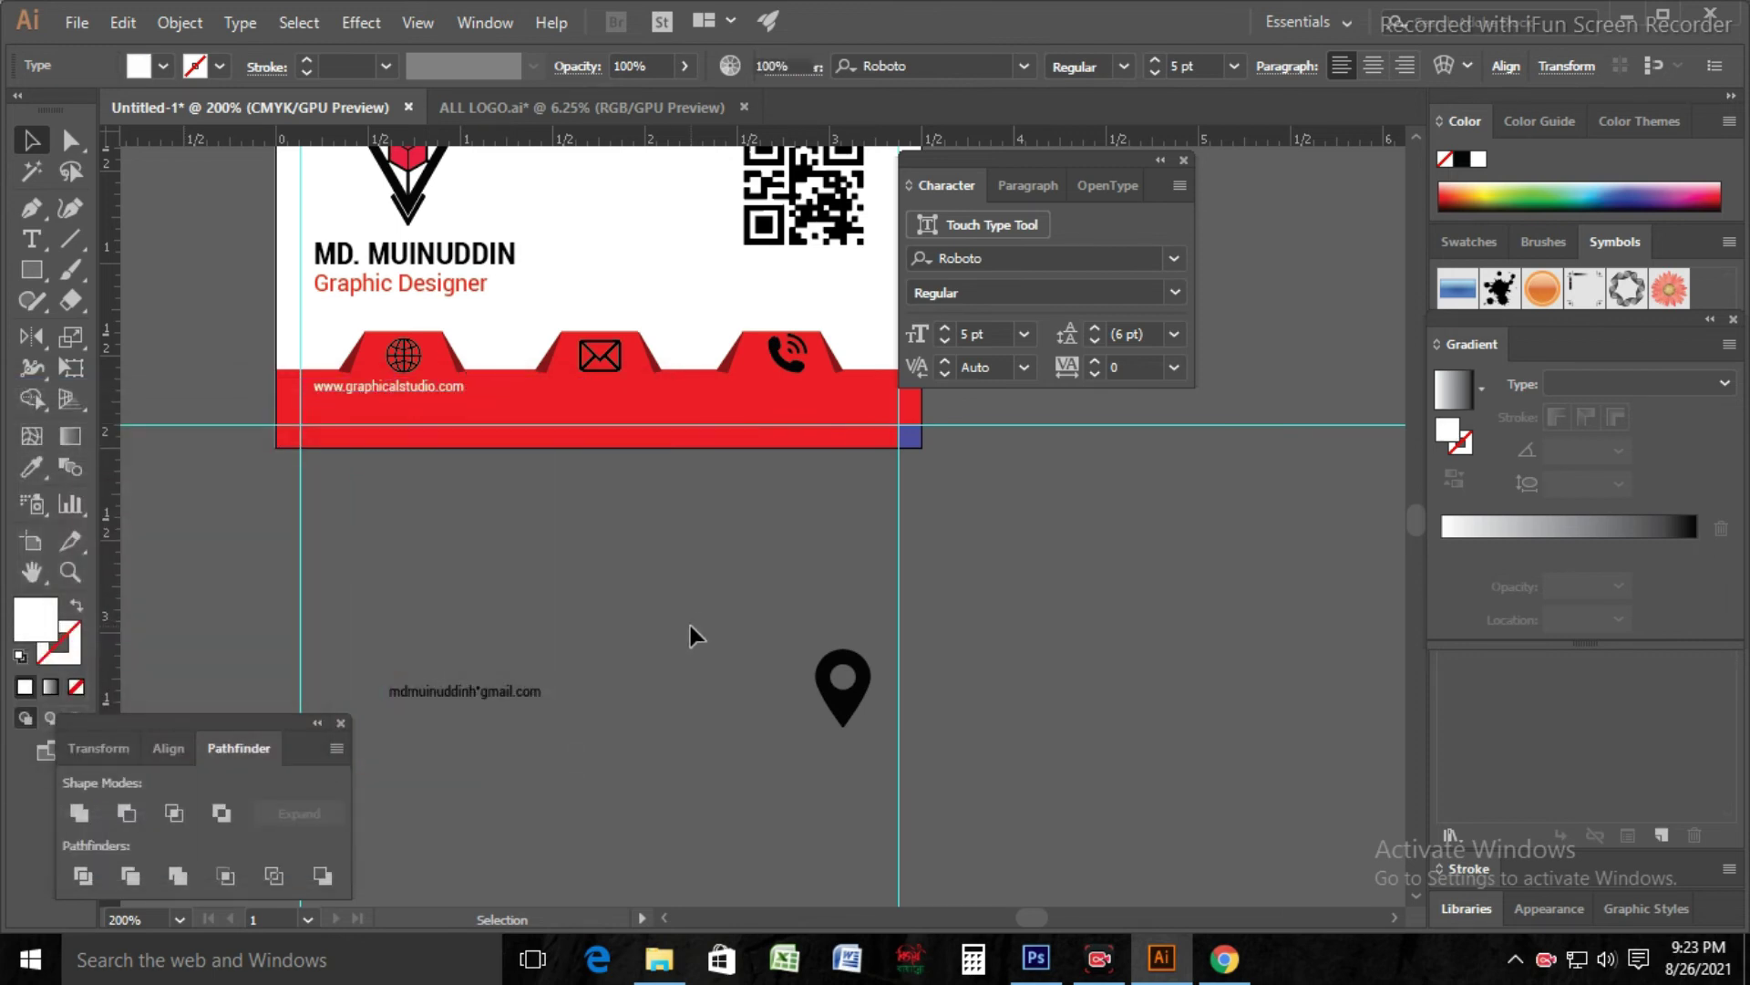
# Step: Set the website text on the red strip to a font size of 6 pt
pyautogui.click(453, 392)
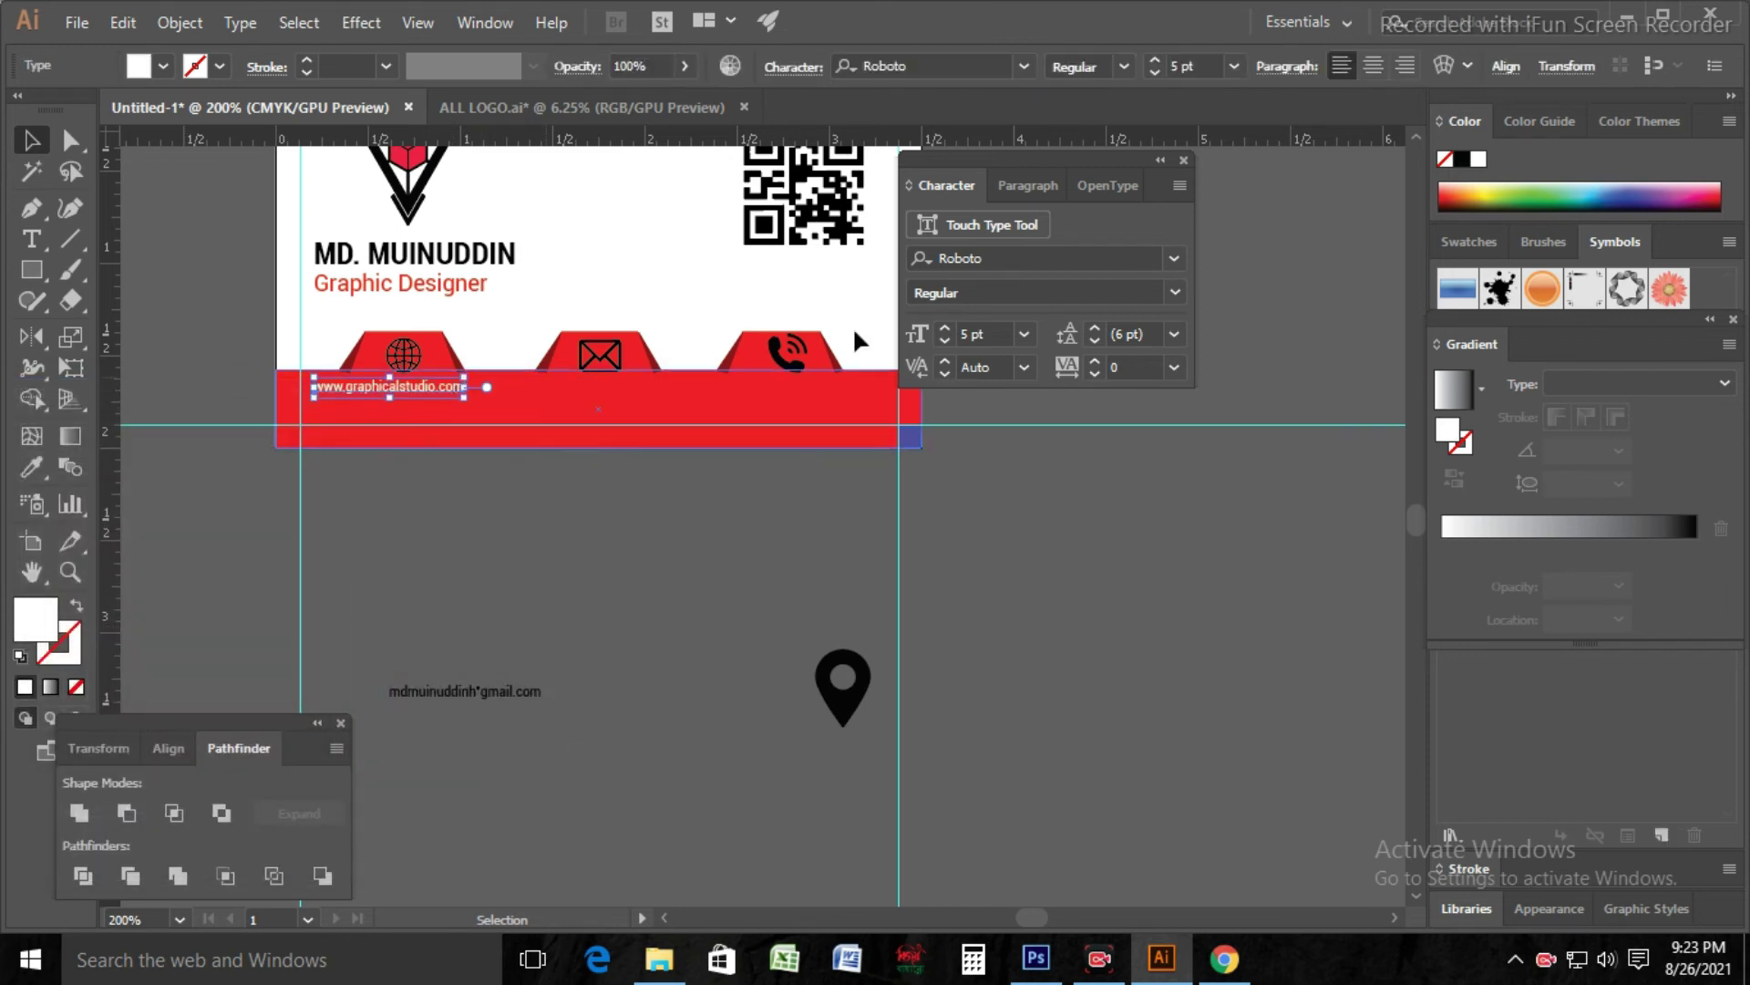
pyautogui.click(945, 343)
pyautogui.click(946, 343)
pyautogui.click(946, 330)
pyautogui.click(947, 330)
pyautogui.click(946, 330)
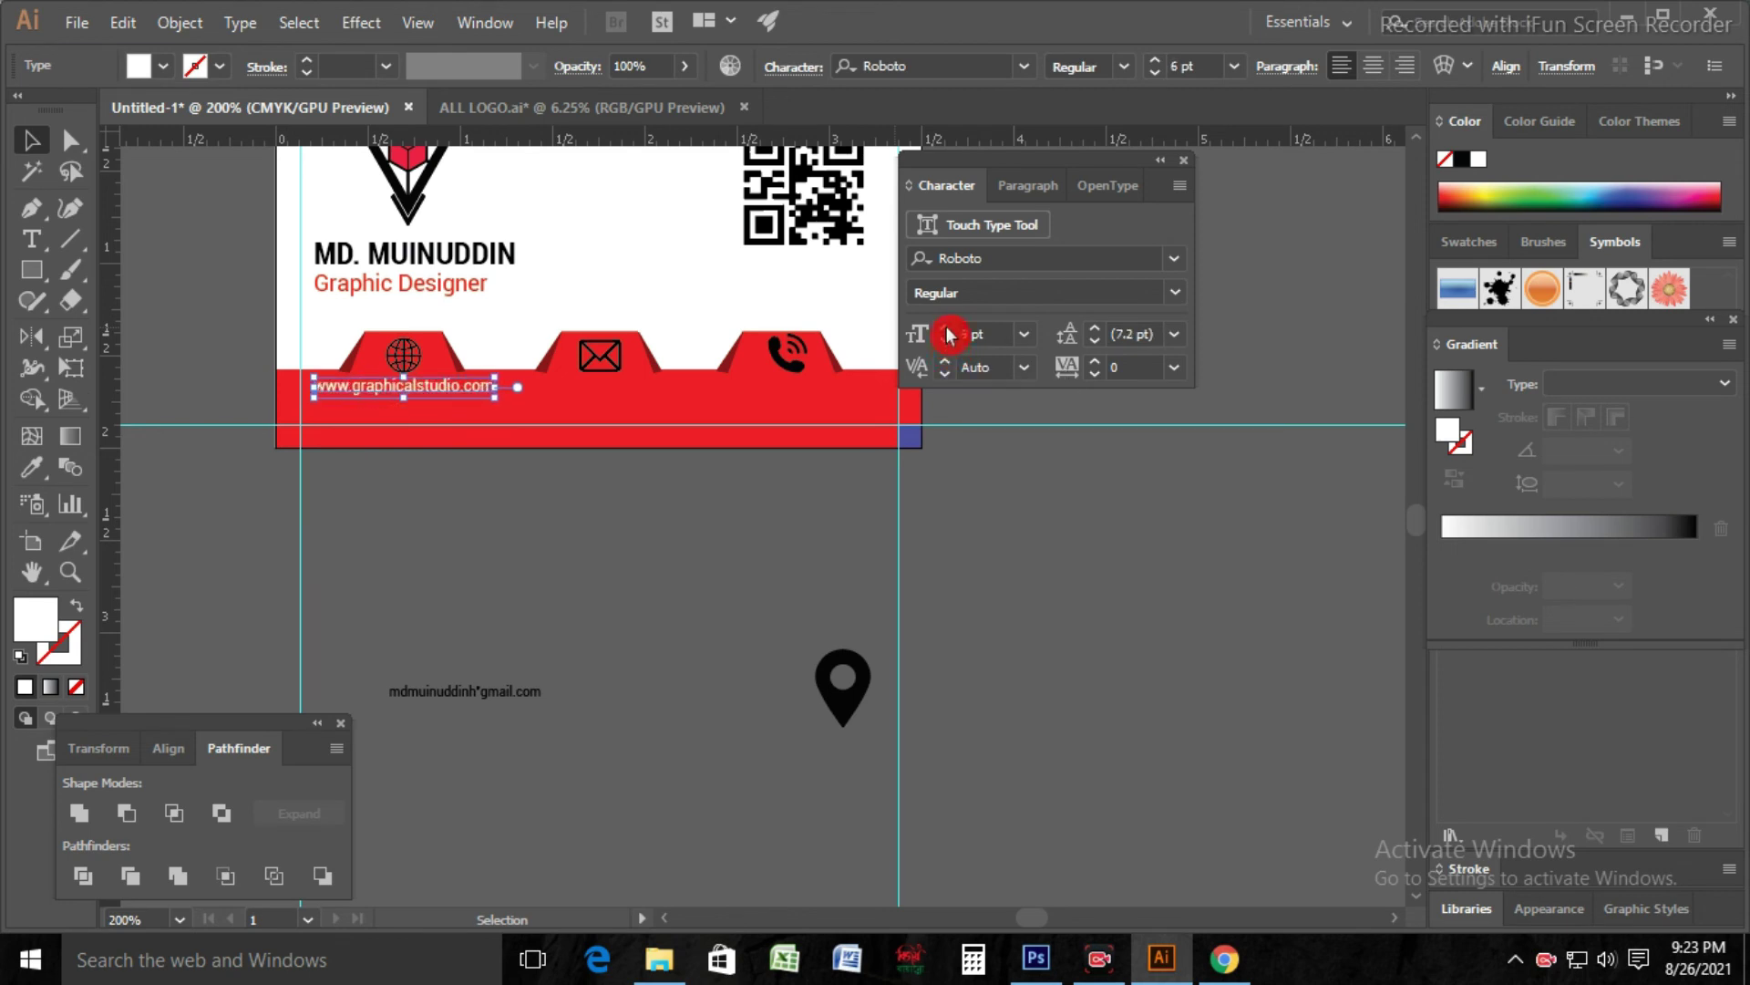
pyautogui.click(615, 694)
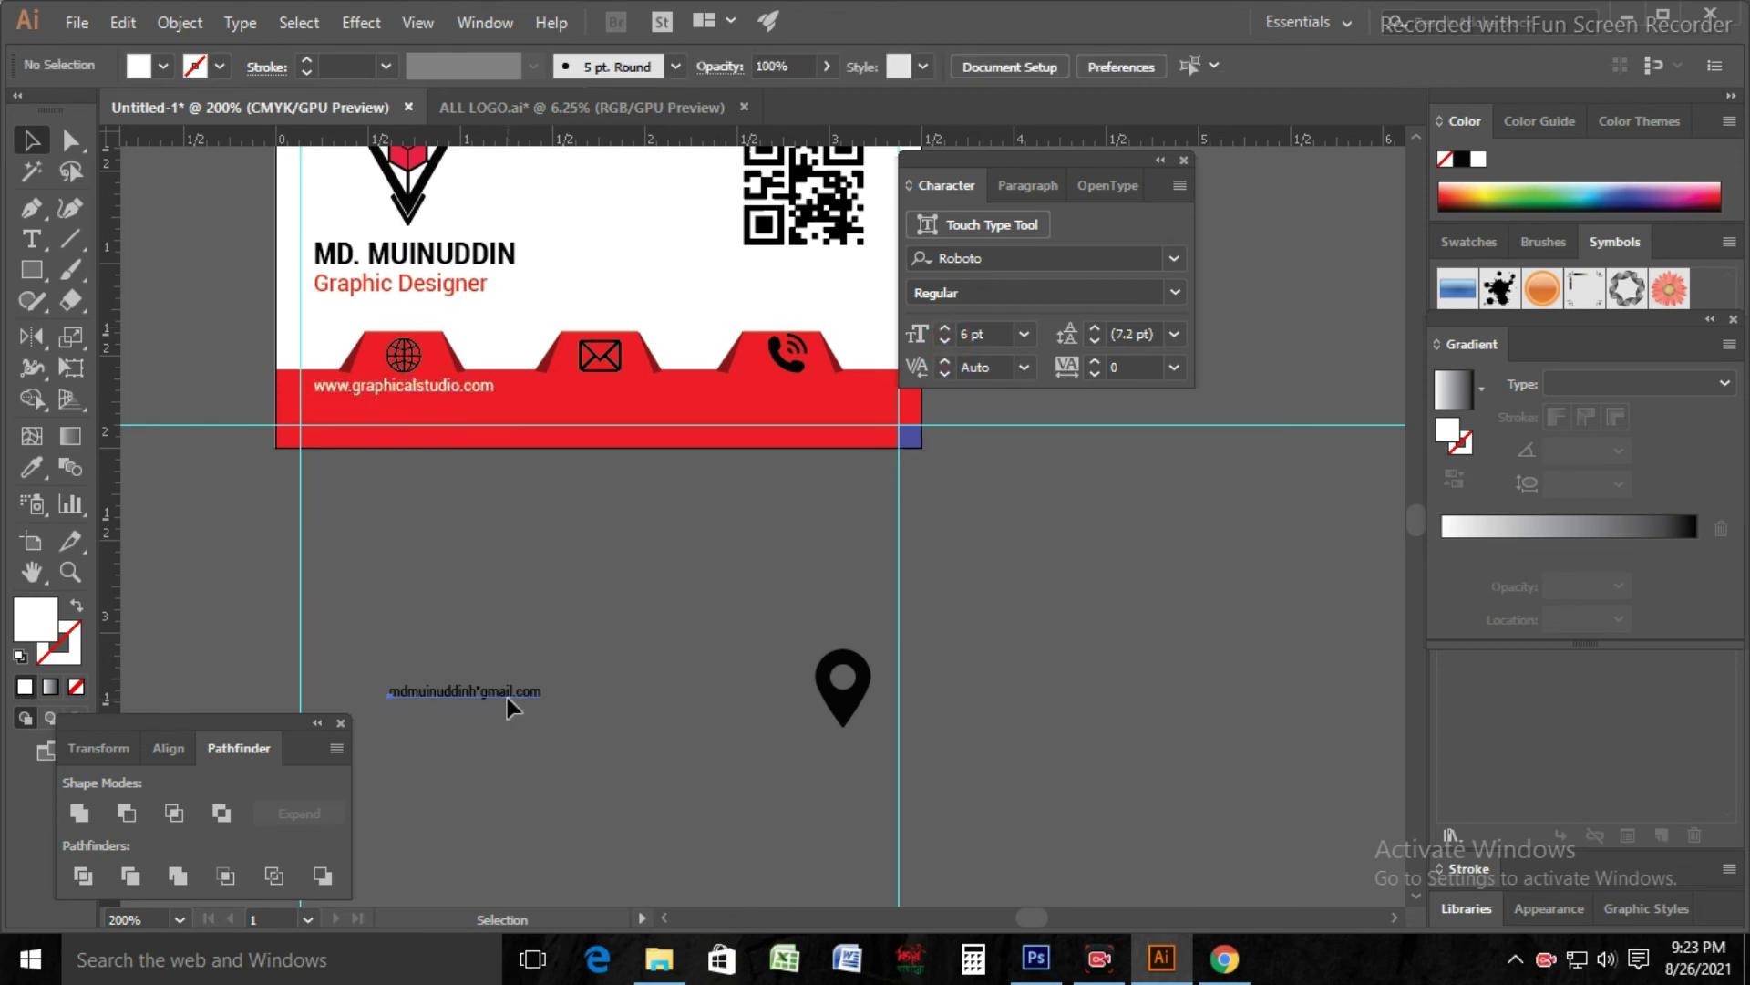
# Step: Copy the website text's formatting to the e-mail text with the Eyedropper and place it on the strip beneath the envelope tab
pyautogui.click(507, 698)
pyautogui.press('i')
pyautogui.click(369, 390)
pyautogui.click(30, 140)
pyautogui.click(626, 669)
pyautogui.moveTo(550, 691); pyautogui.dragTo(665, 389)
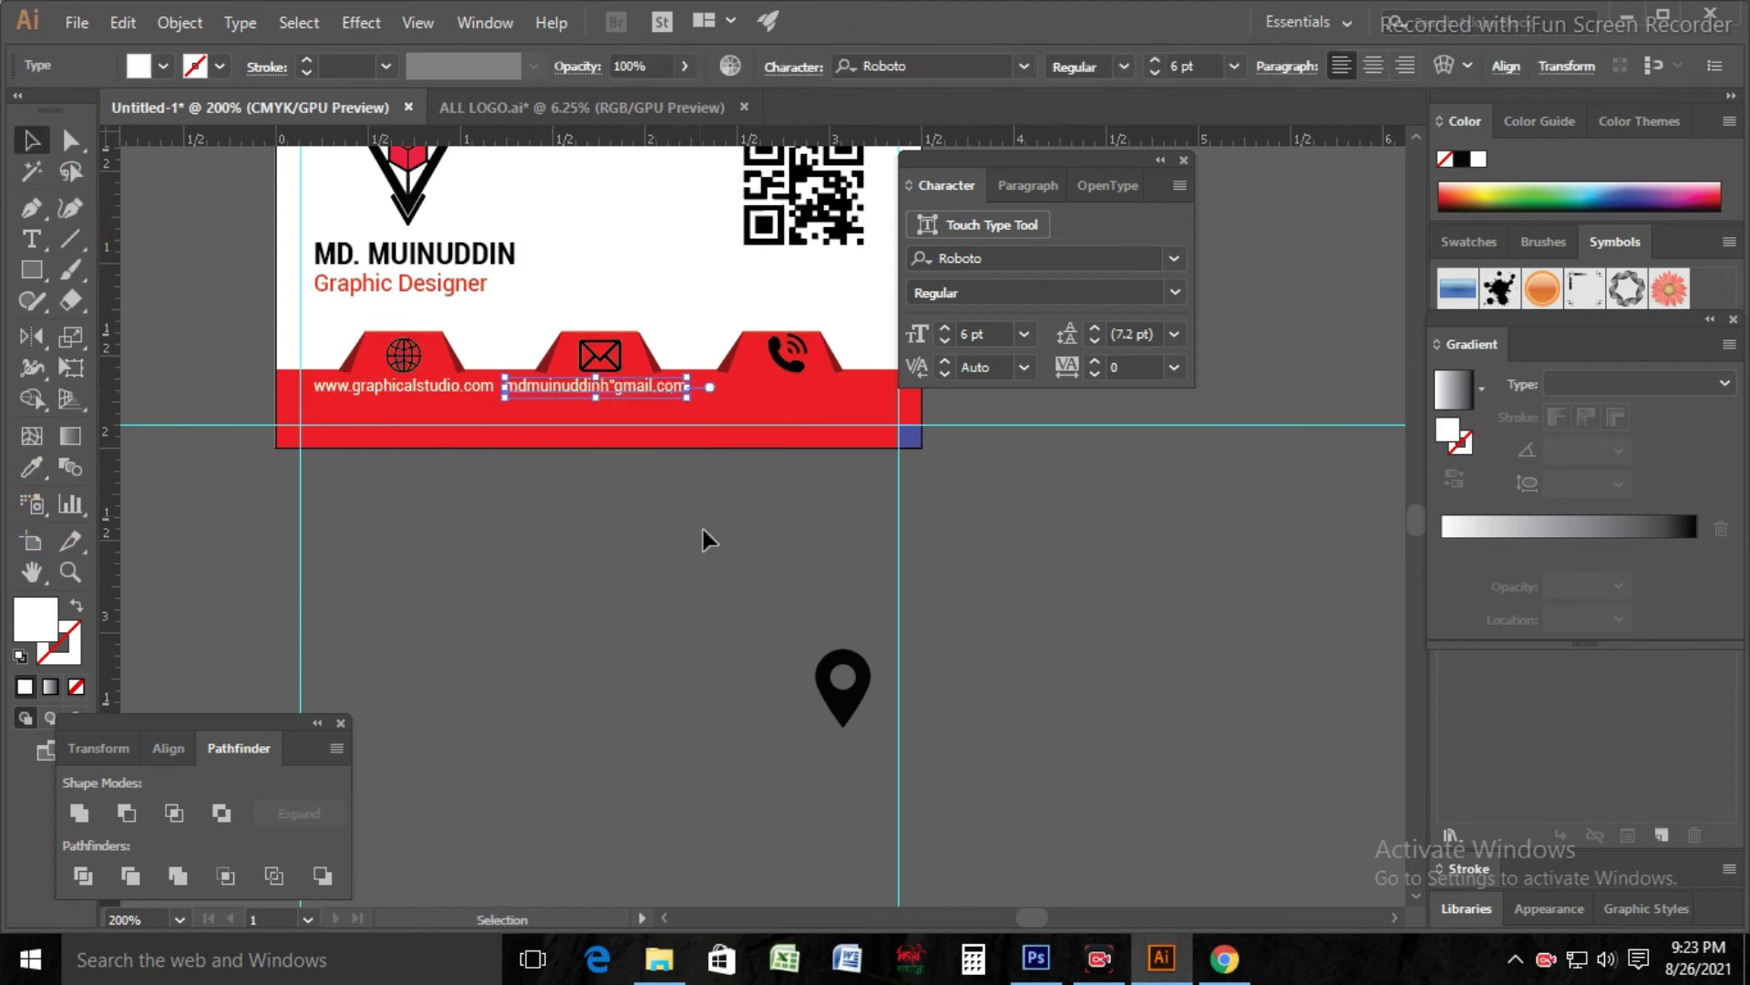
pyautogui.click(686, 620)
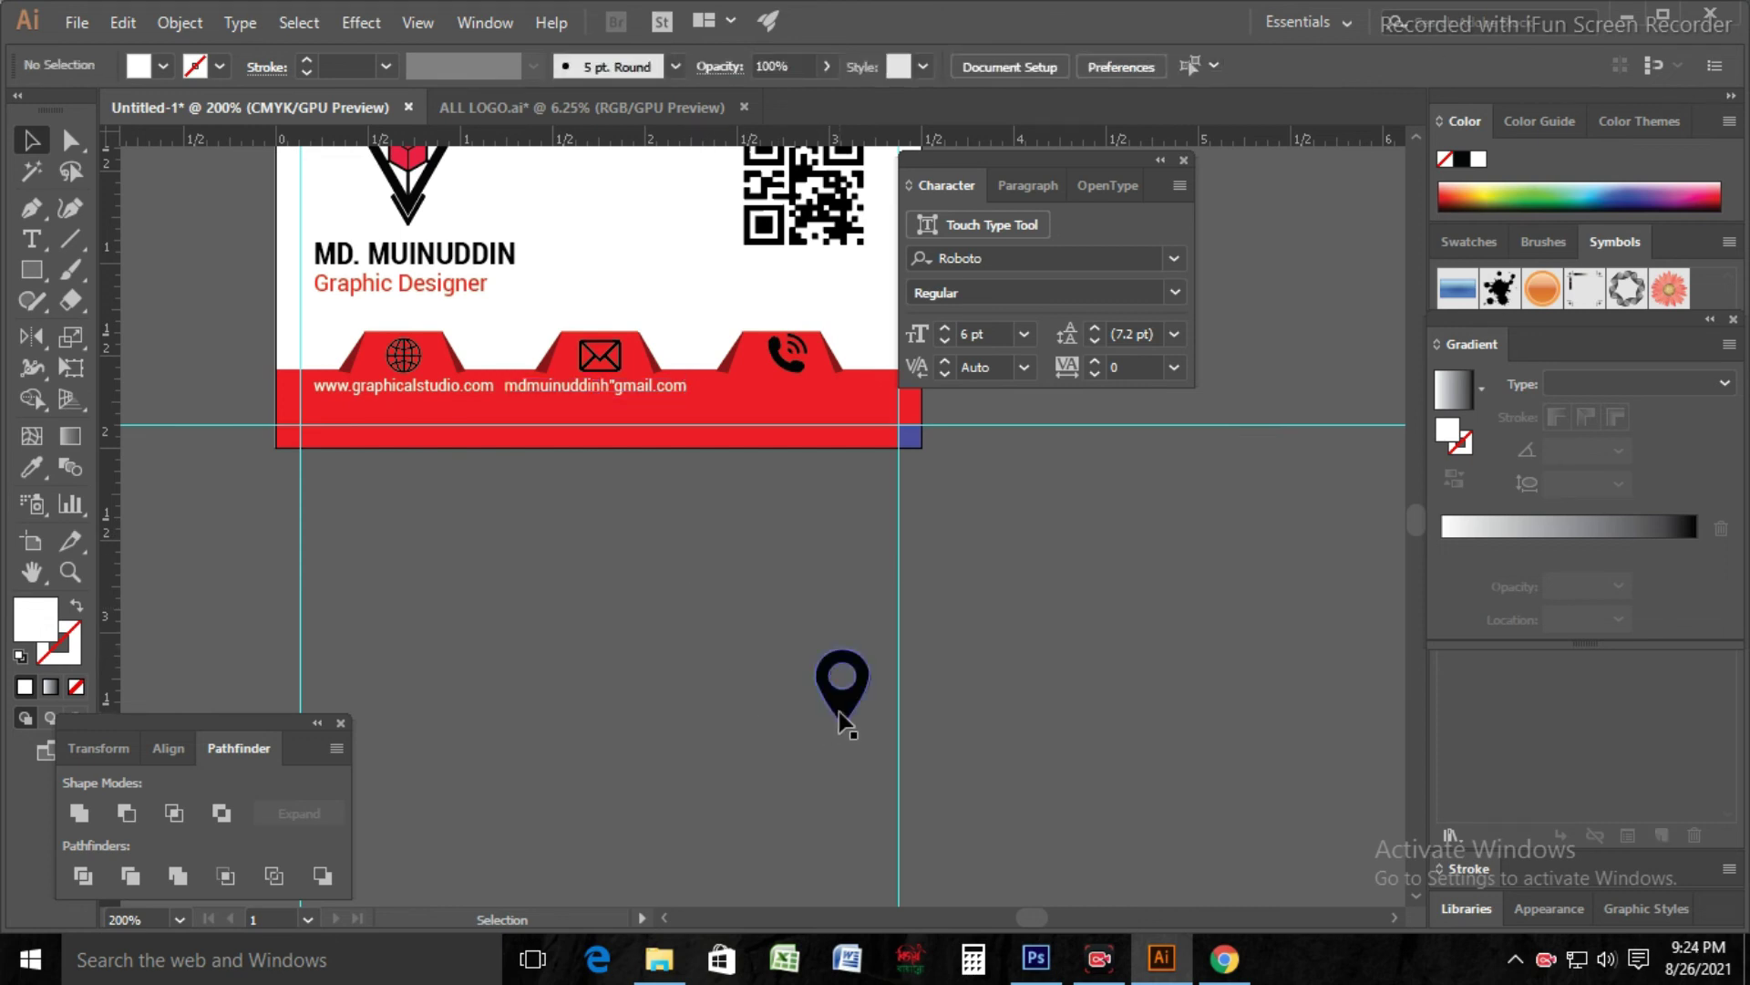
# Step: Slightly resize the phone icon on the red strip's third tab
pyautogui.click(796, 369)
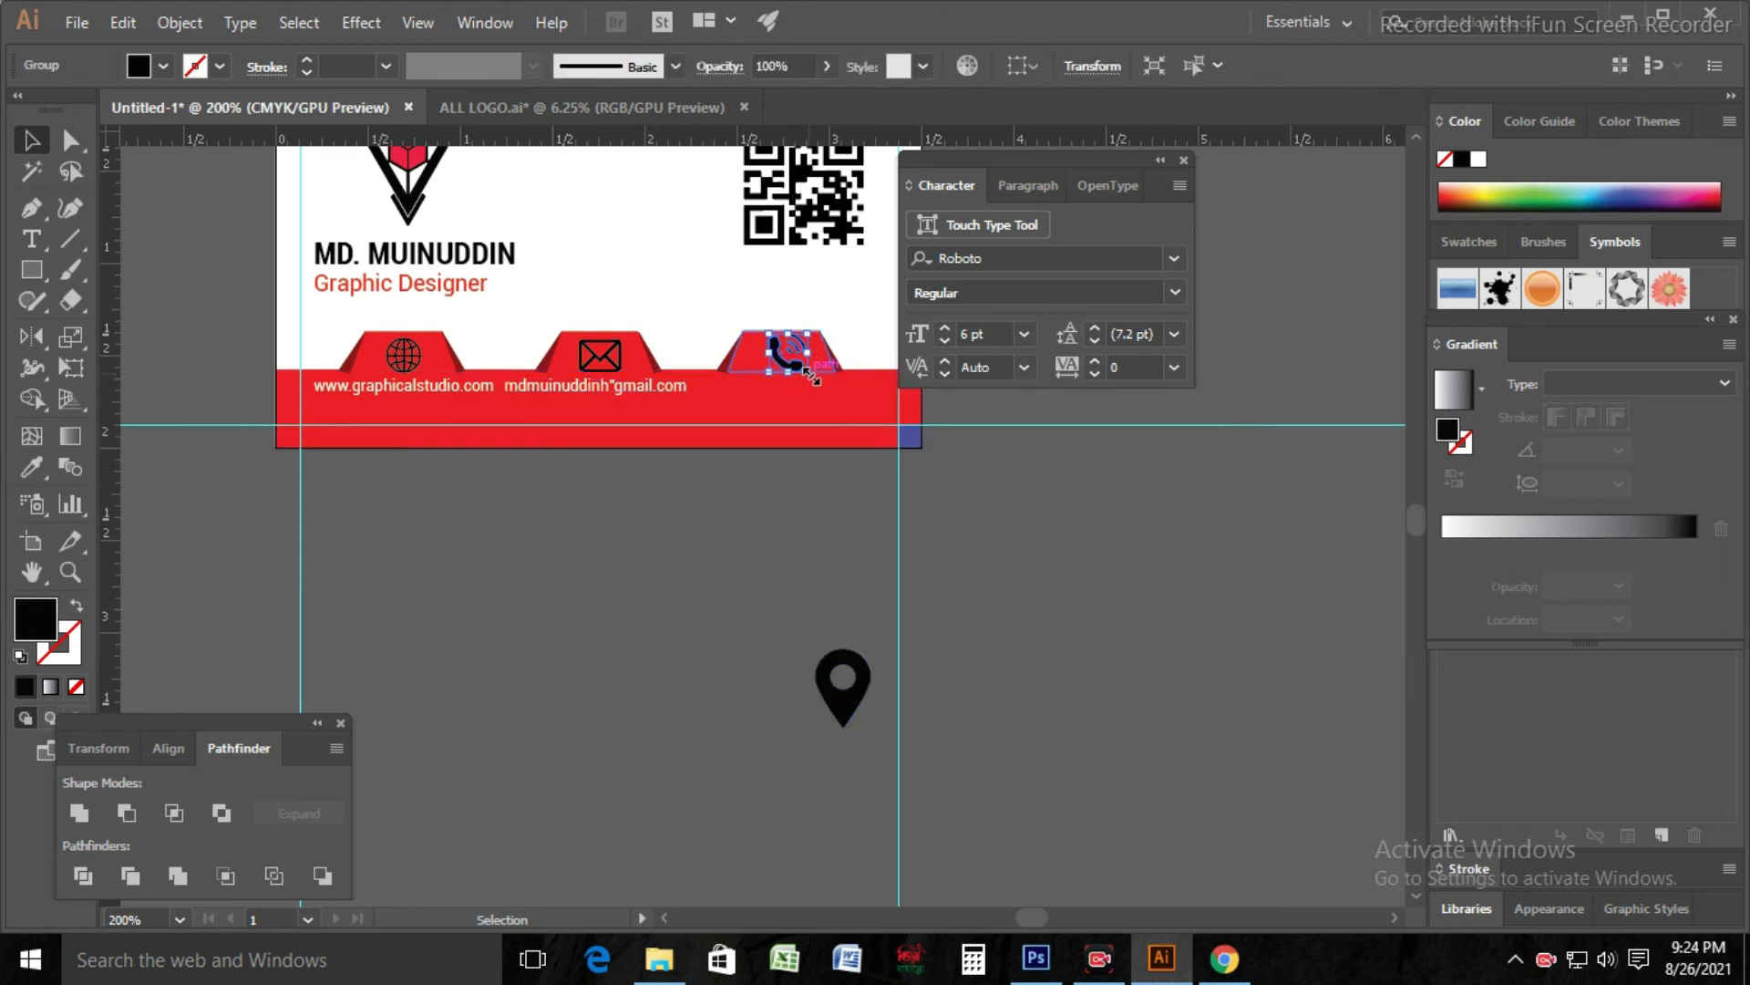
pyautogui.moveTo(805, 371); pyautogui.dragTo(806, 374)
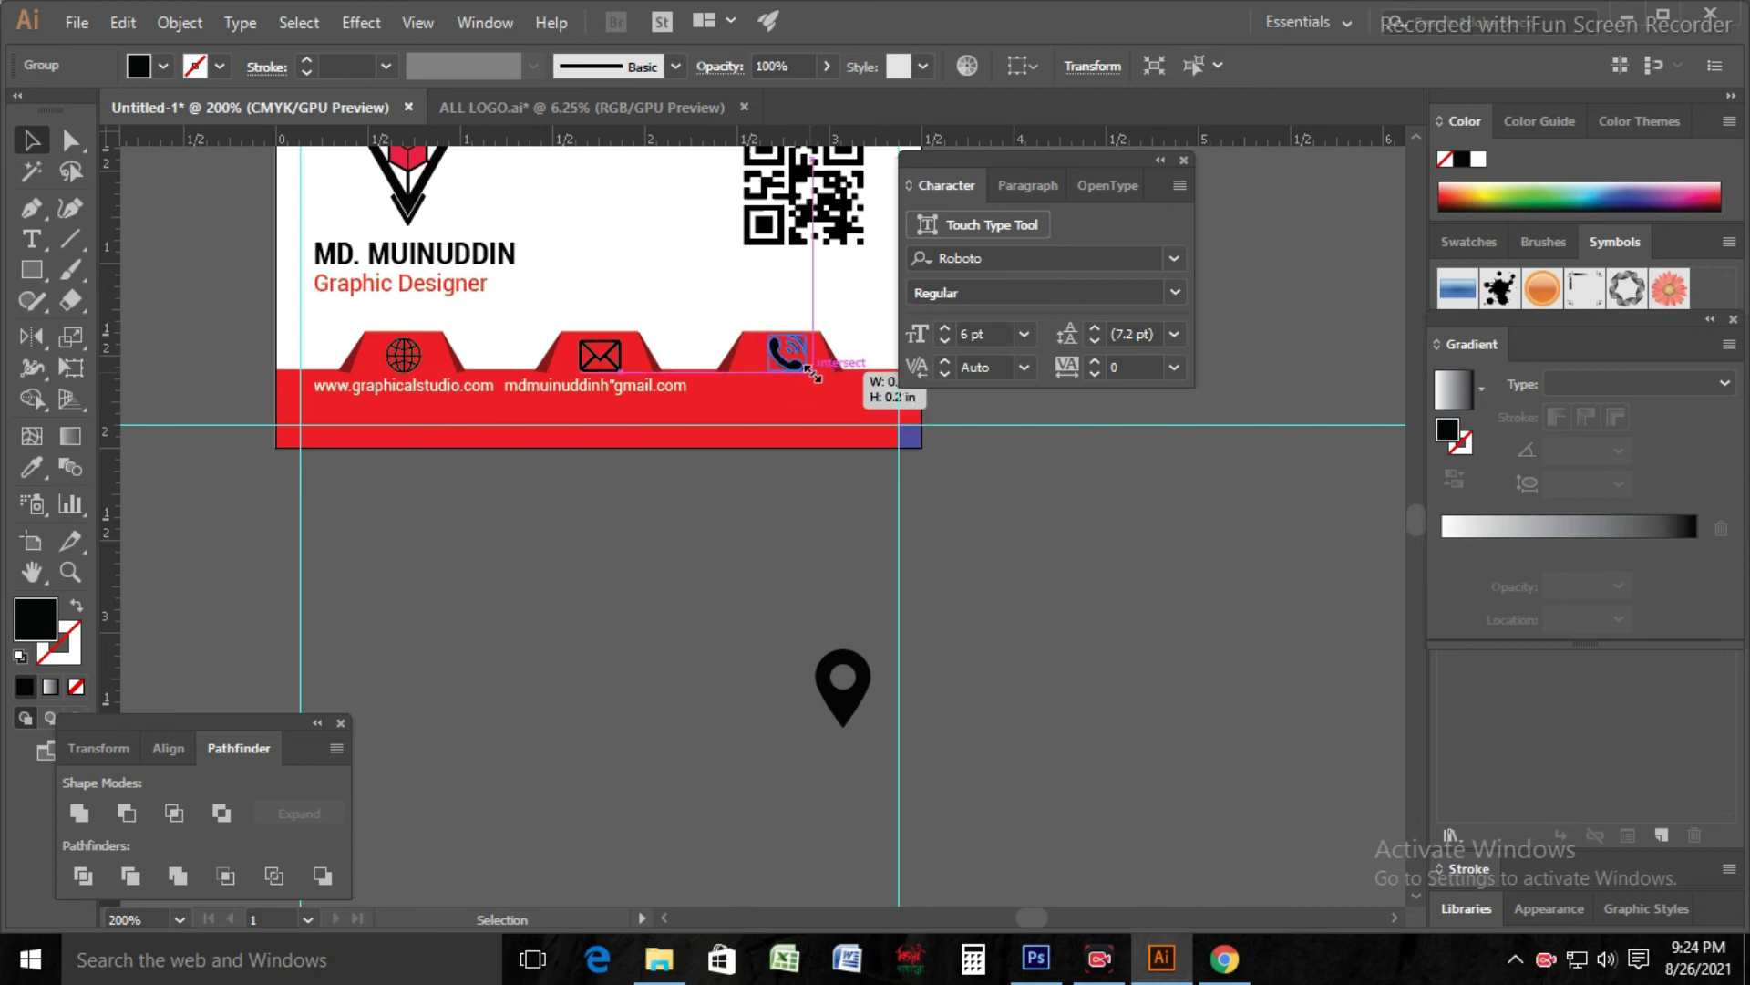
pyautogui.click(765, 539)
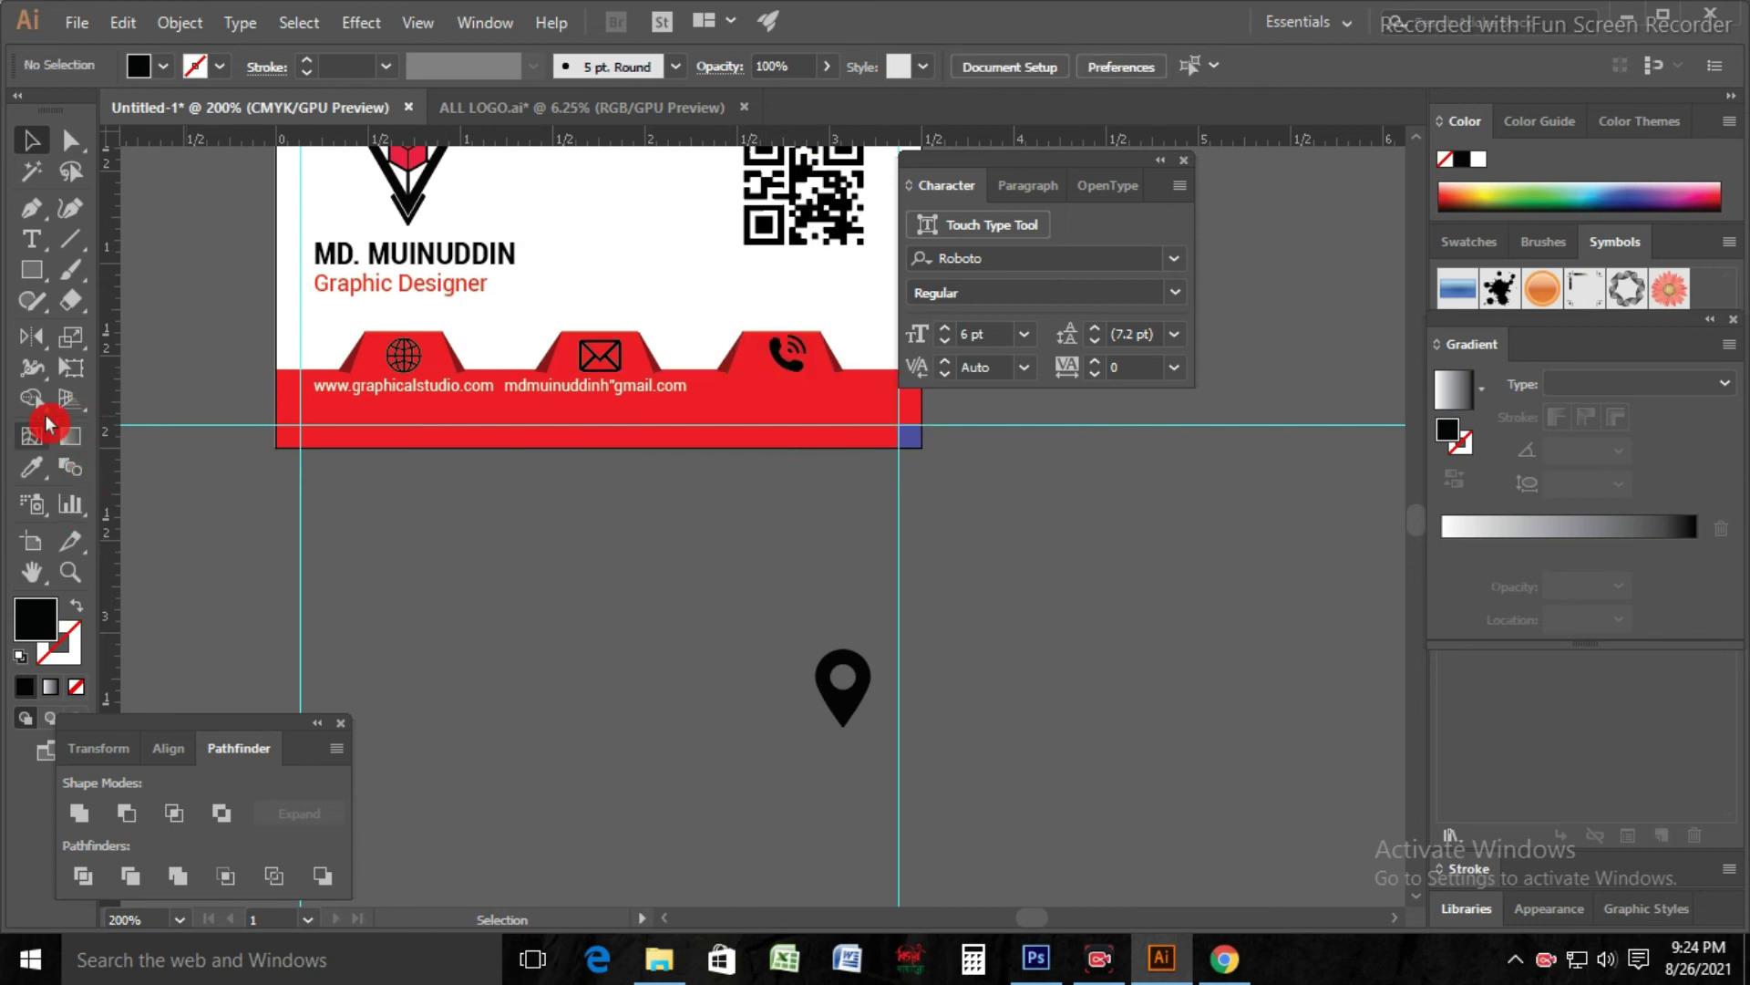
# Step: Add the contact's phone number as a new text line on the empty canvas below the card
pyautogui.click(33, 240)
pyautogui.click(528, 565)
pyautogui.press('BackSpace')
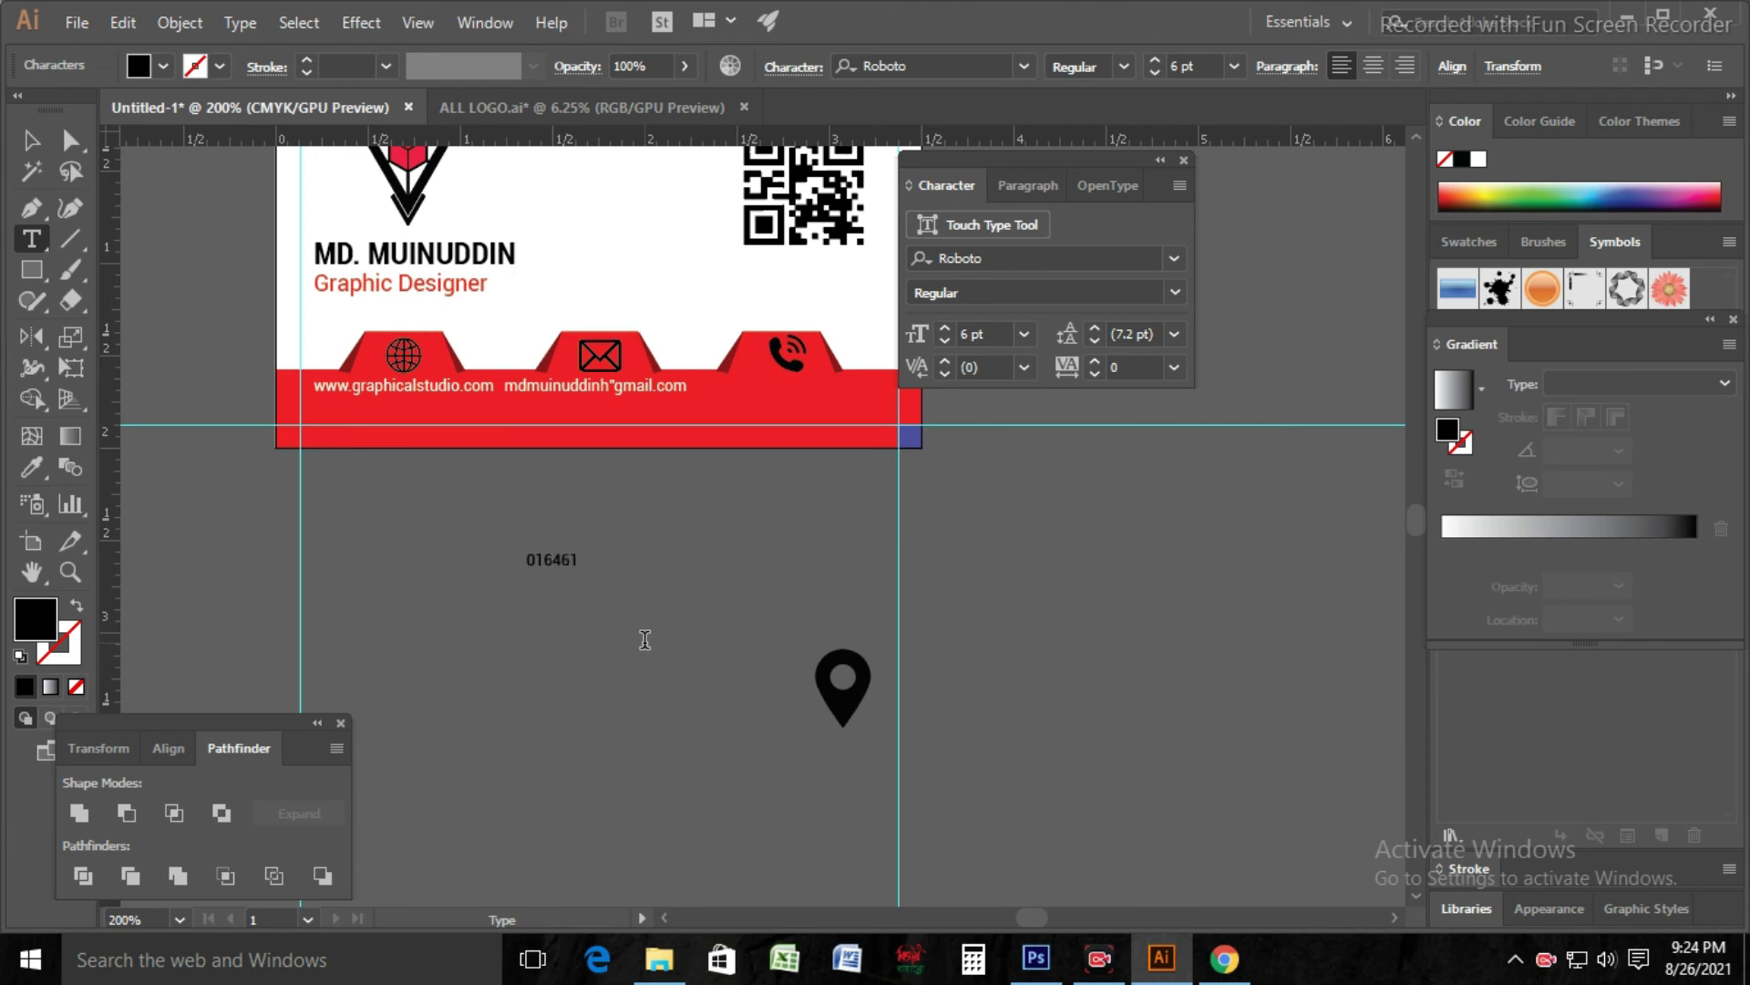
pyautogui.click(30, 141)
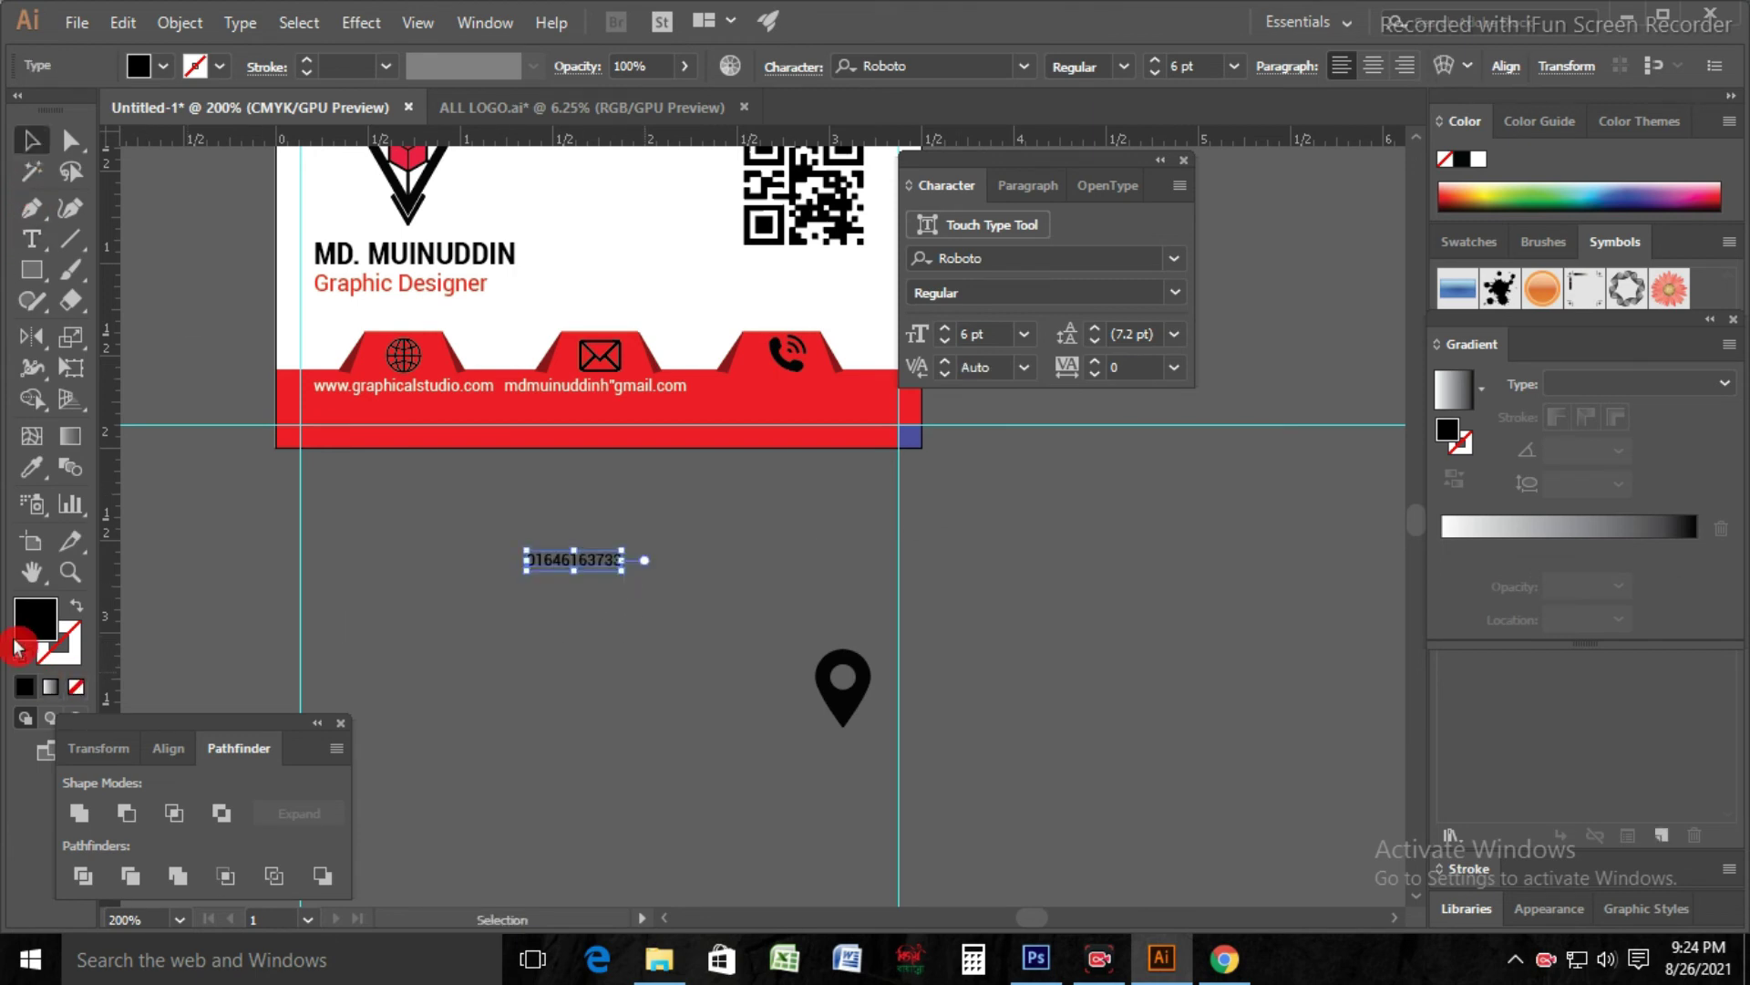
# Step: Copy the website text's formatting to the phone number with the Eyedropper and place it on the strip beneath the phone tab
pyautogui.click(32, 467)
pyautogui.click(342, 385)
pyautogui.click(30, 141)
pyautogui.click(601, 598)
pyautogui.moveTo(605, 565); pyautogui.dragTo(815, 393)
pyautogui.click(769, 586)
# Step: Draw a thin rectangle across the full width of the red strip and fill it with black
pyautogui.click(46, 277)
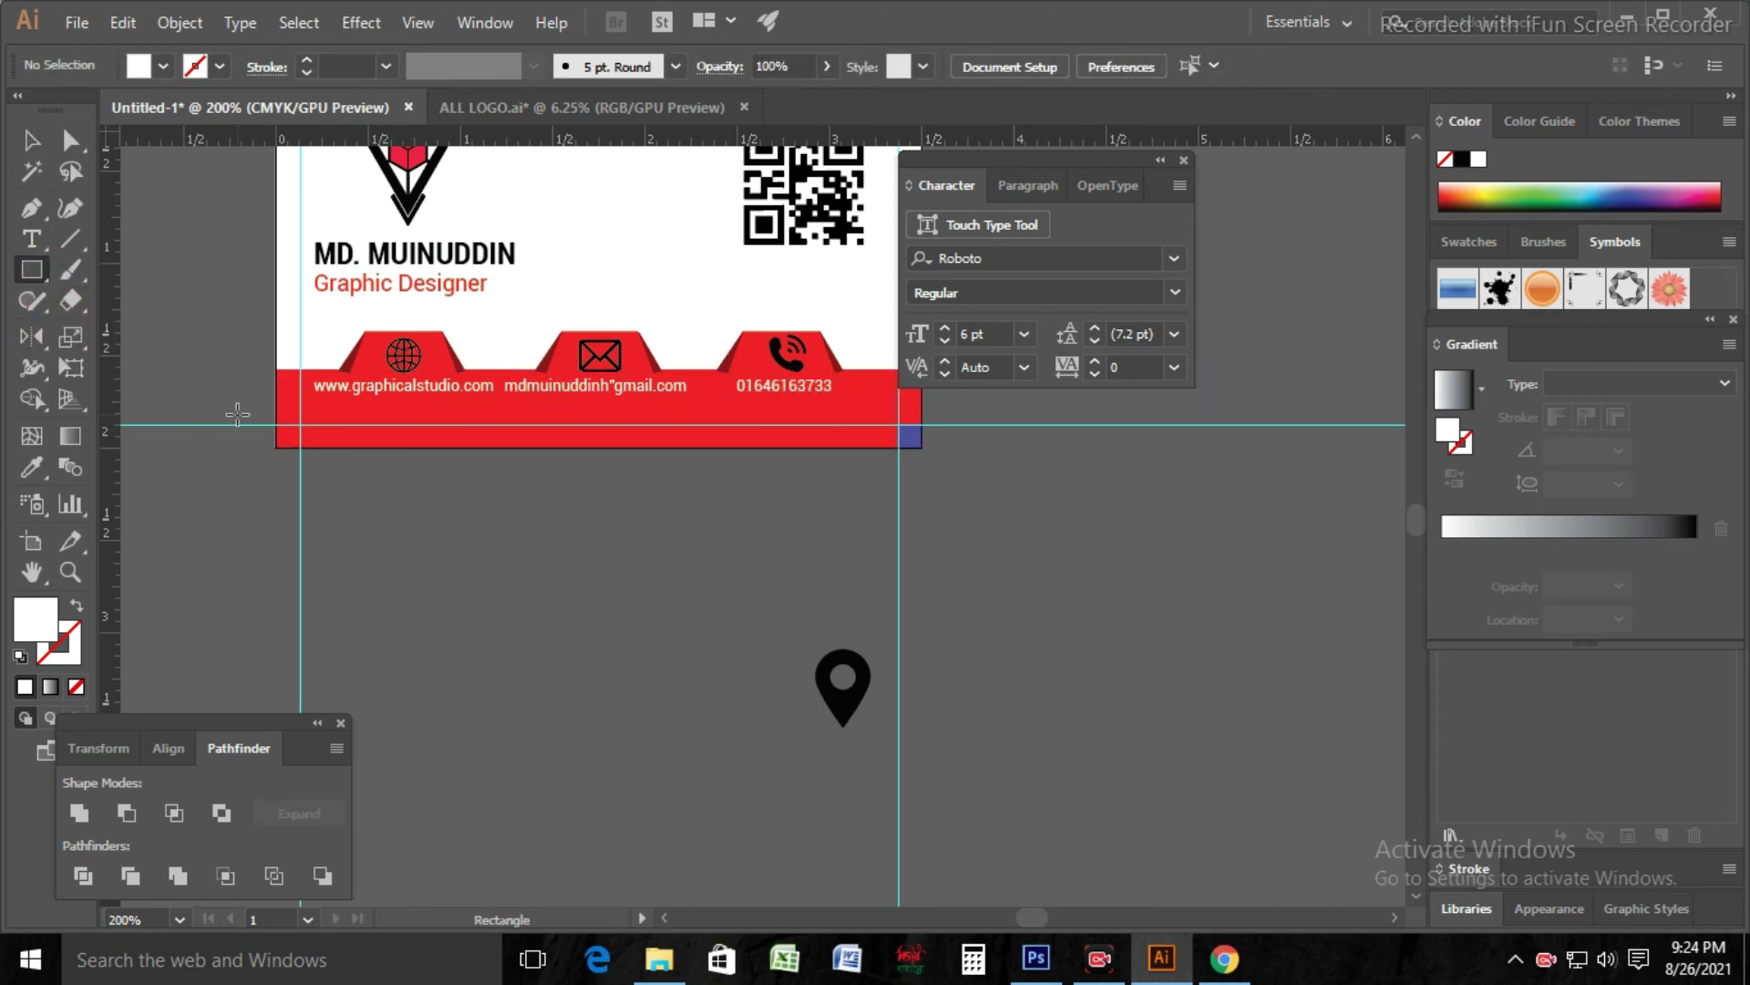
pyautogui.moveTo(277, 392)
pyautogui.mouseDown()
pyautogui.moveTo(352, 413)
pyautogui.moveTo(921, 418)
pyautogui.mouseUp()
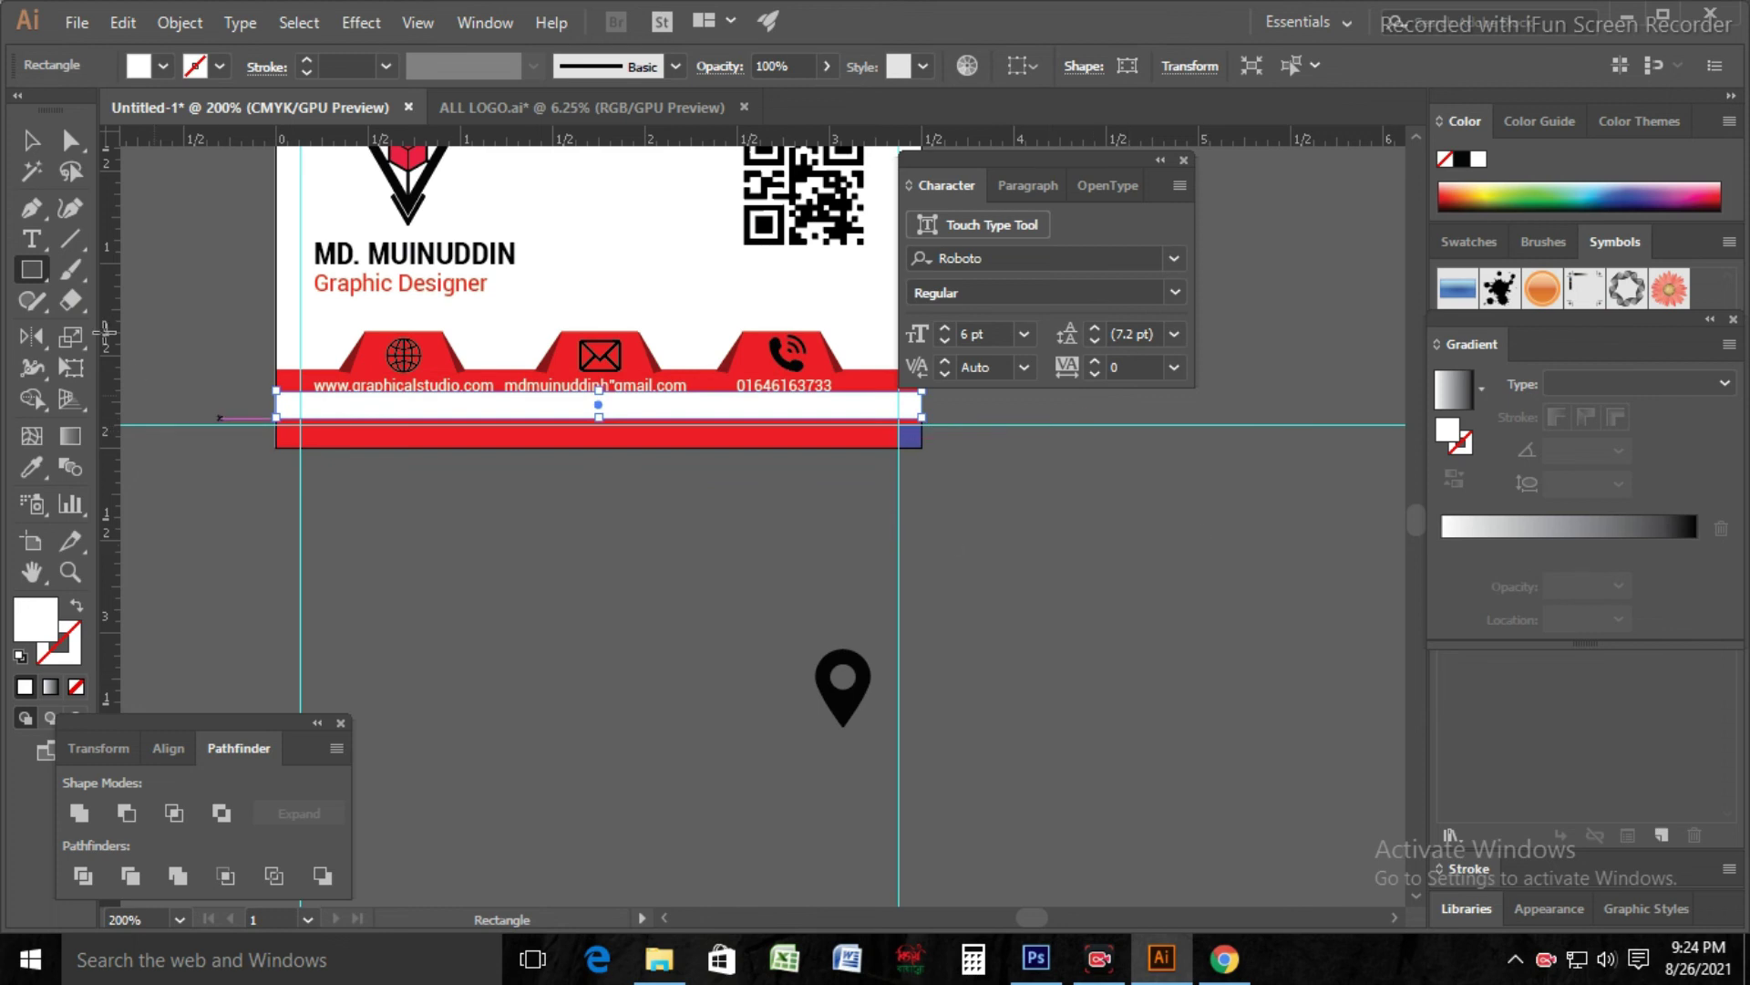
pyautogui.doubleClick(36, 620)
pyautogui.click(330, 791)
pyautogui.click(613, 476)
# Step: Nudge the black band down until it sits clear below the contact text
pyautogui.click(31, 140)
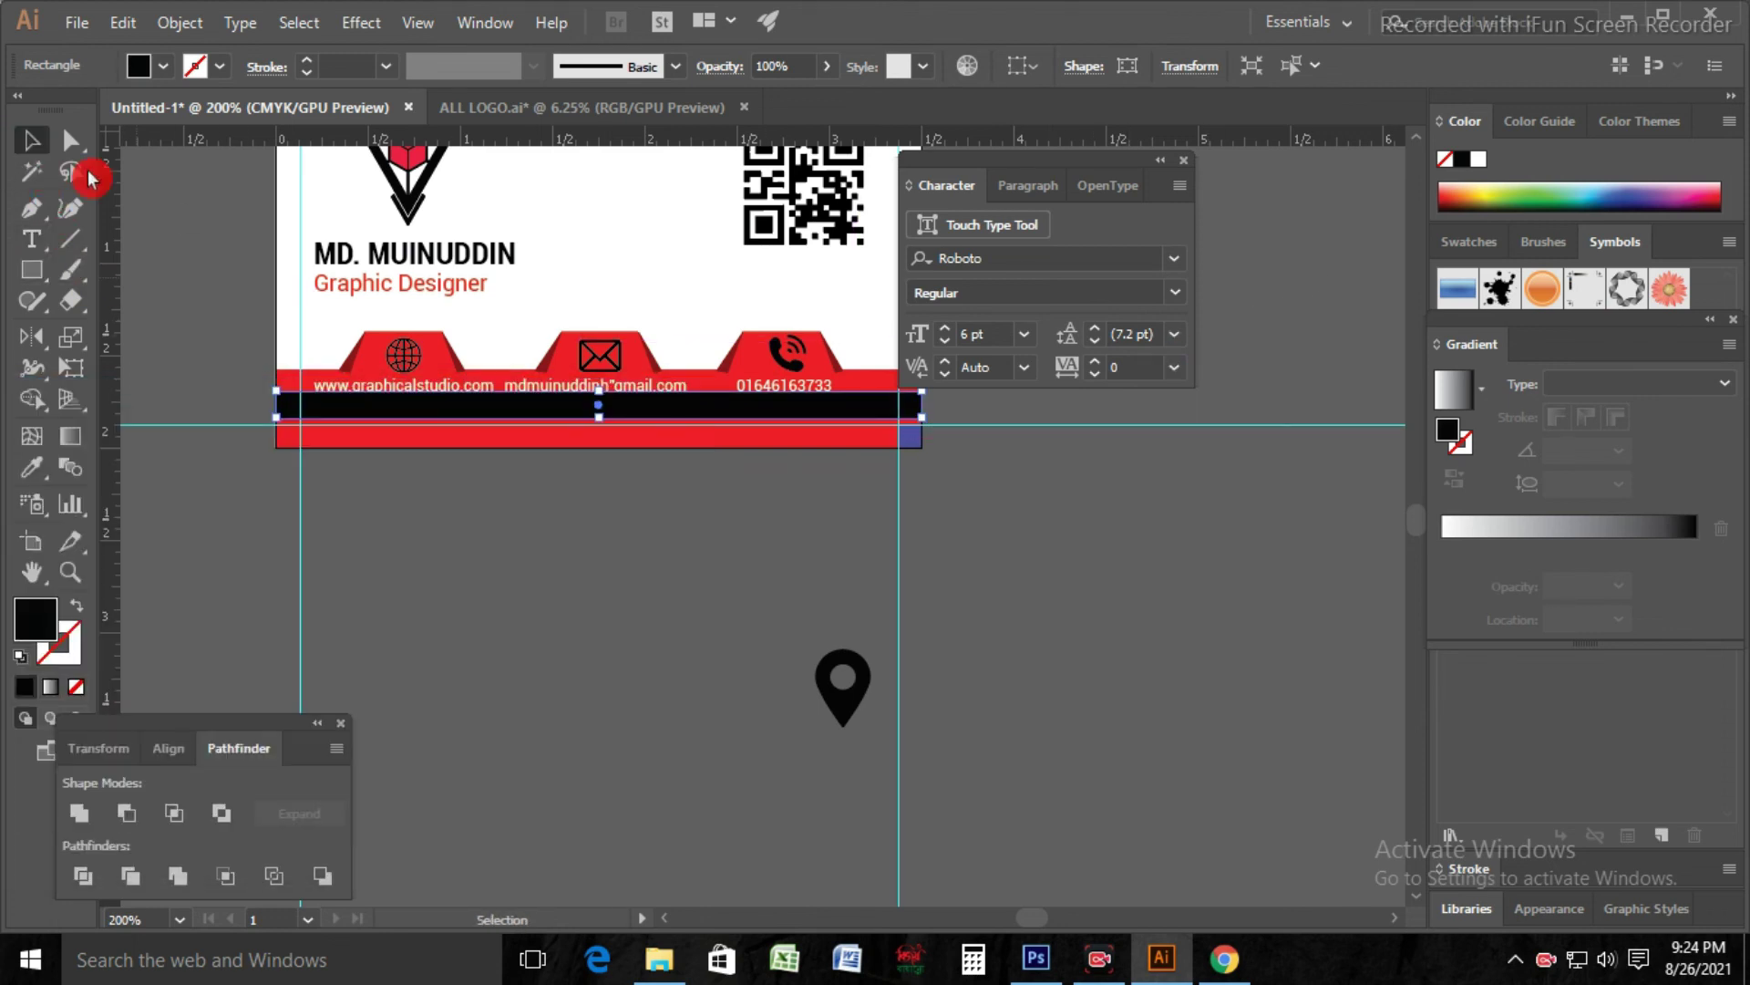
pyautogui.press('Down')
pyautogui.press('Down')
pyautogui.press('Down')
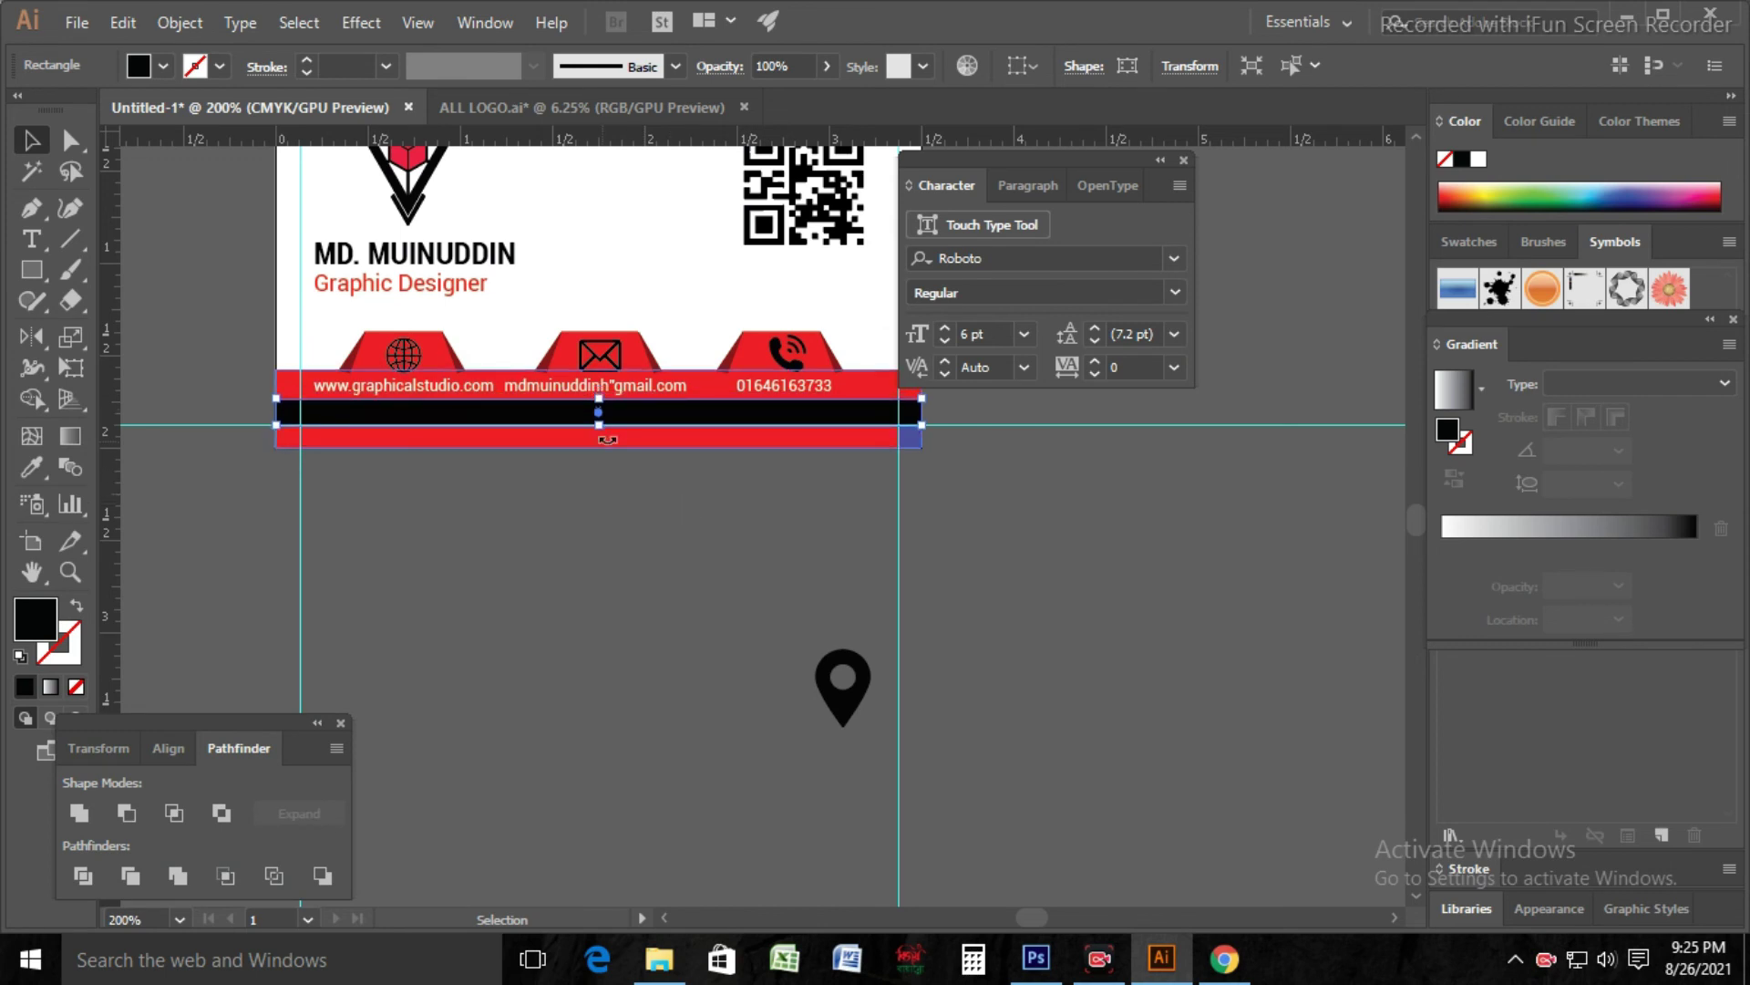
pyautogui.click(623, 561)
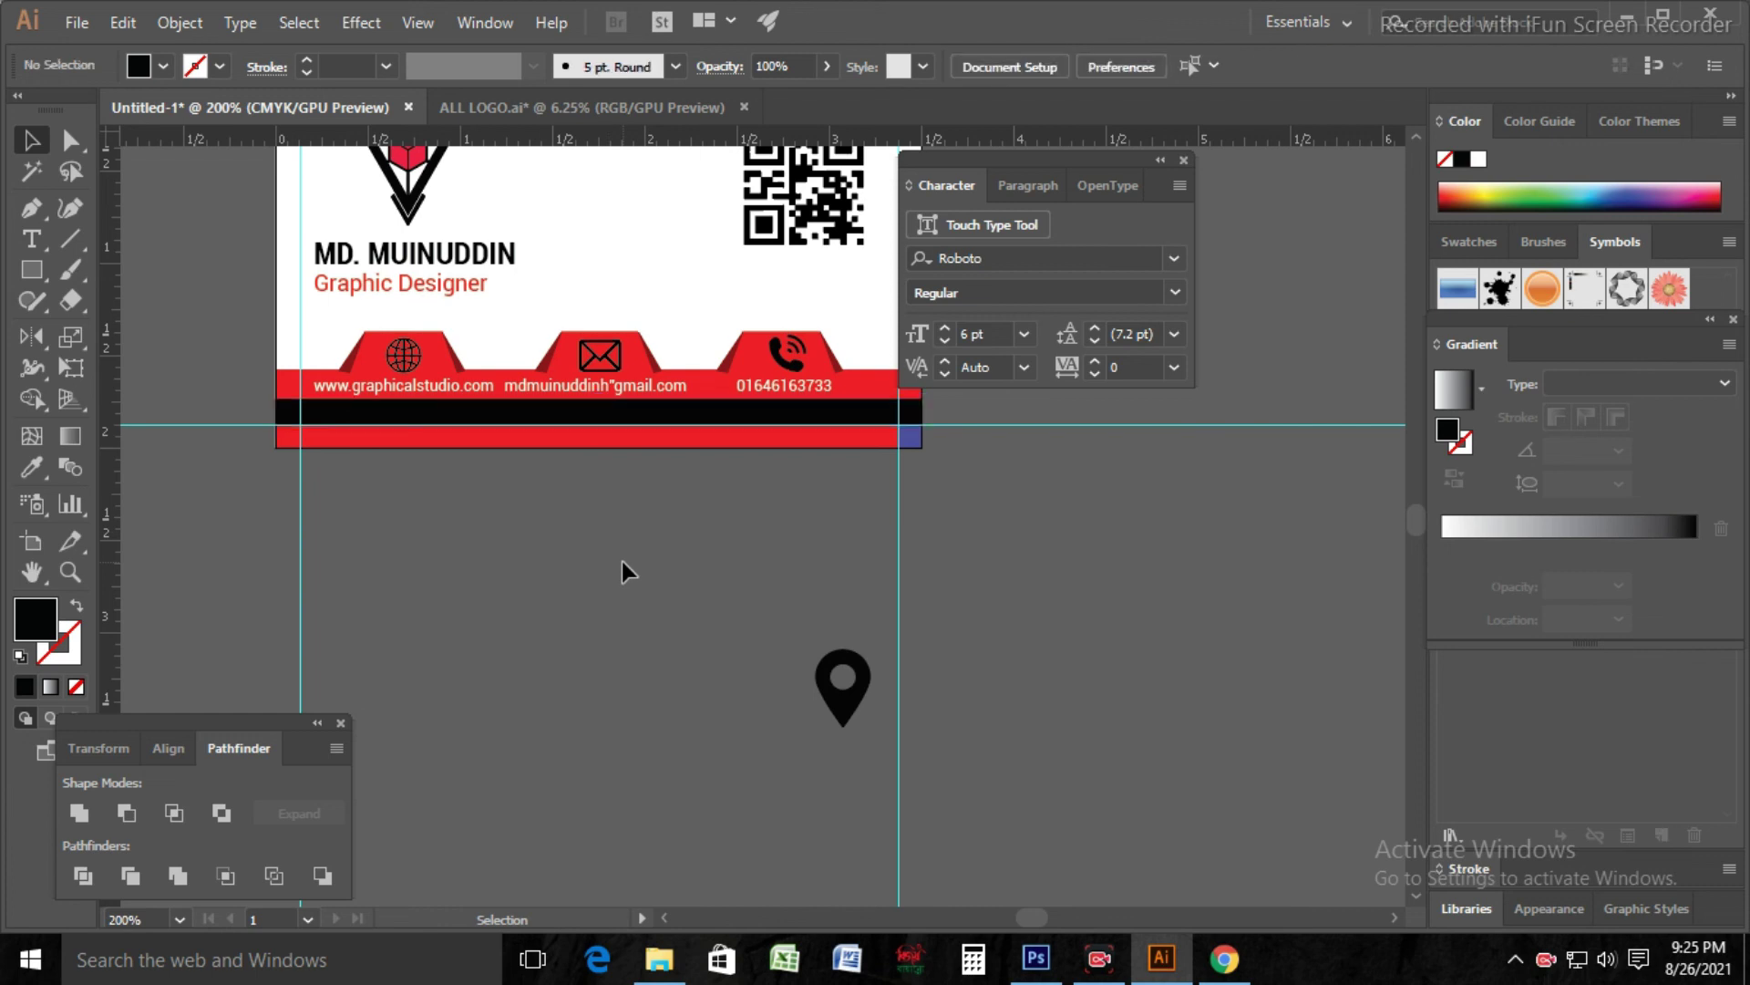
# Step: Fill the location pin with white, scale it down to the black band's height and place it on the band
pyautogui.click(840, 713)
pyautogui.doubleClick(34, 619)
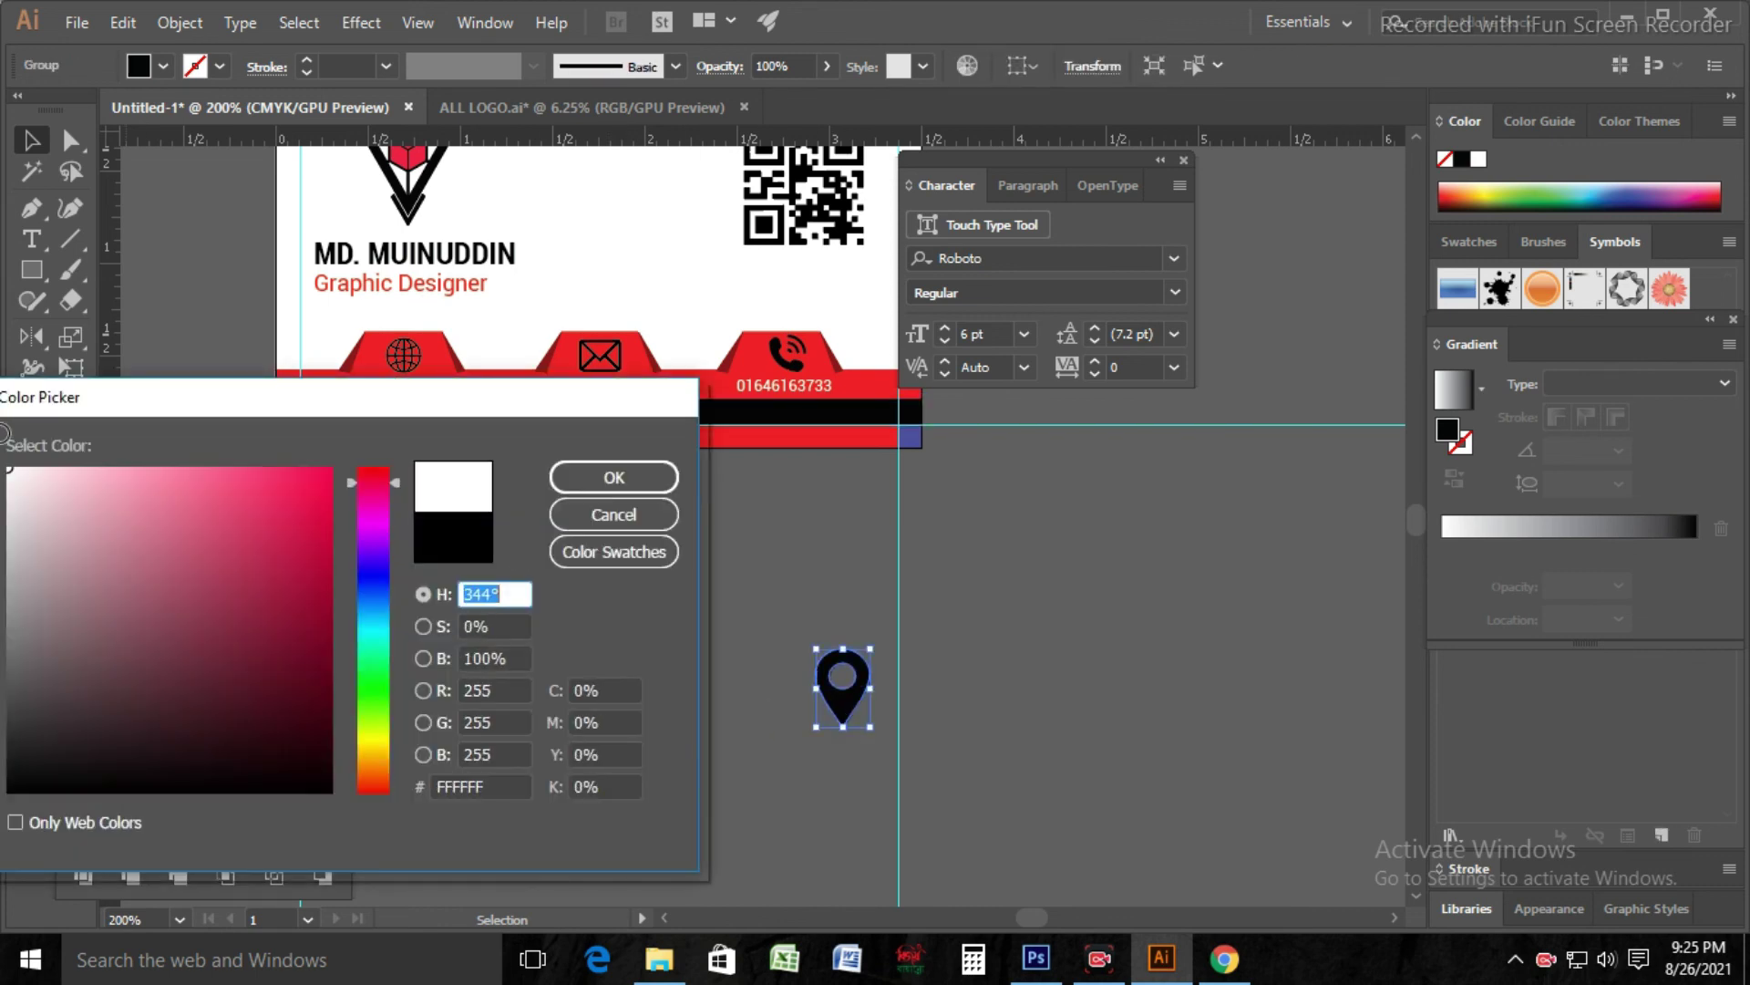
pyautogui.click(613, 476)
pyautogui.moveTo(876, 734); pyautogui.dragTo(467, 430)
pyautogui.click(859, 746)
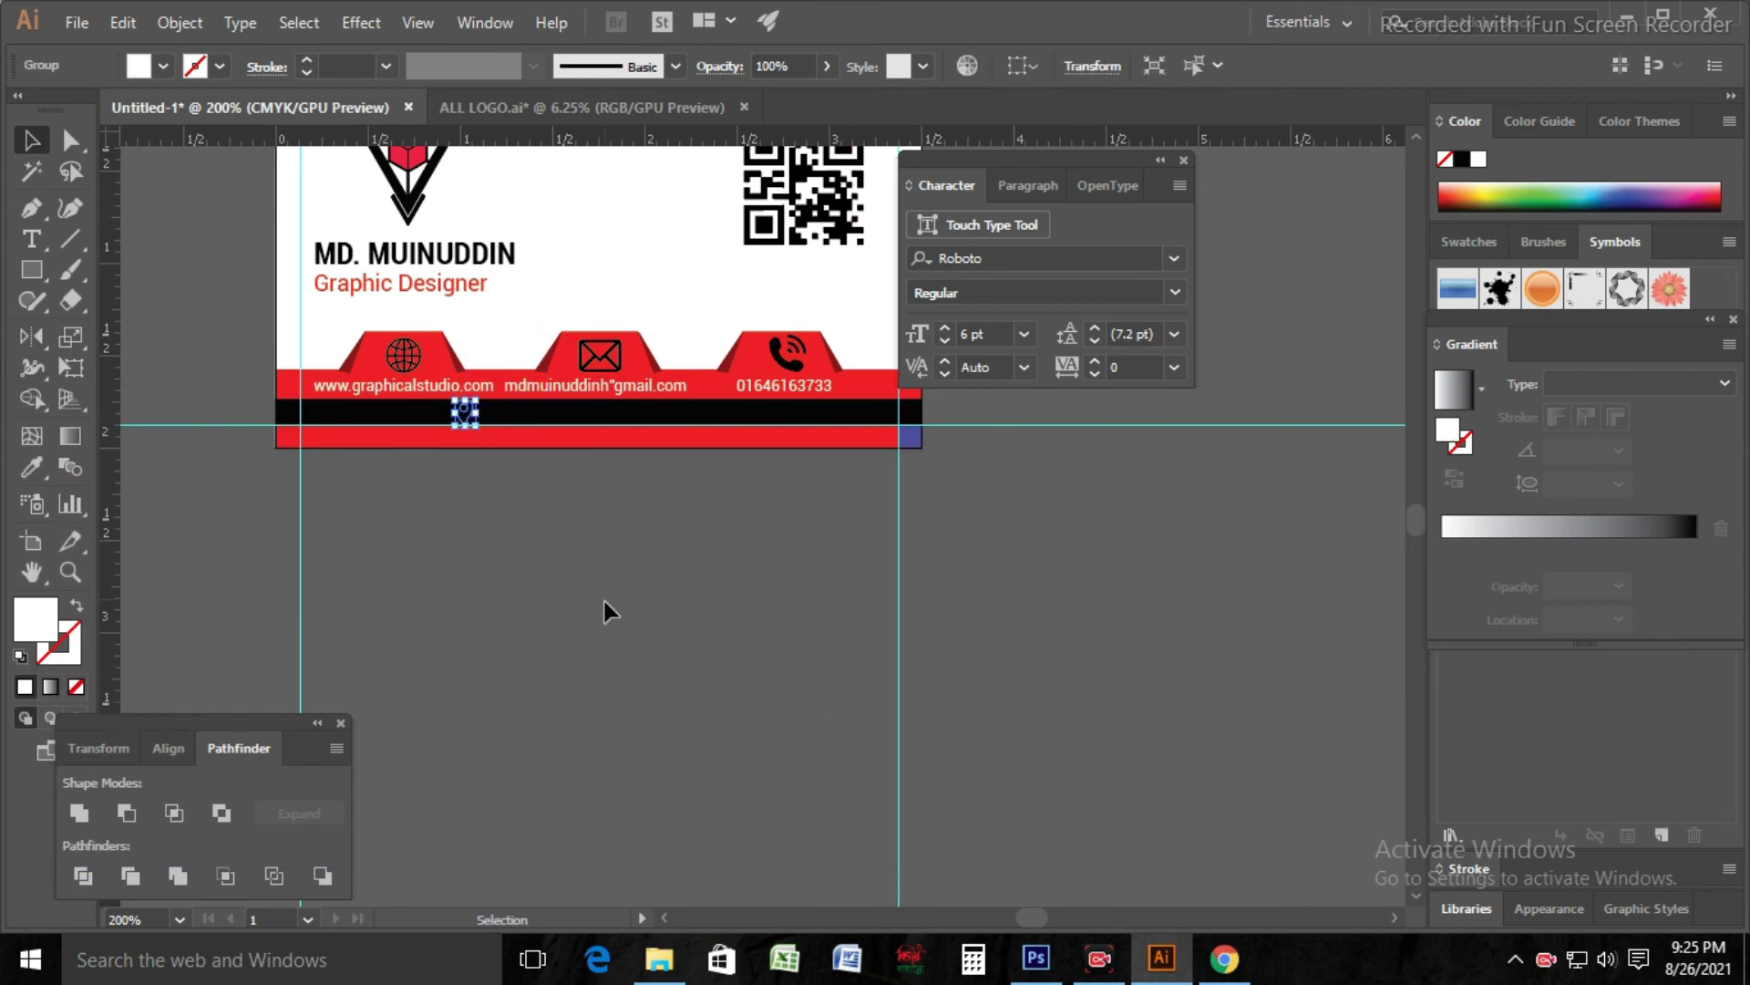
# Step: Bring the location pin to the front and reapply its white fill (FFFFFF)
pyautogui.rightClick(460, 411)
pyautogui.moveTo(559, 663)
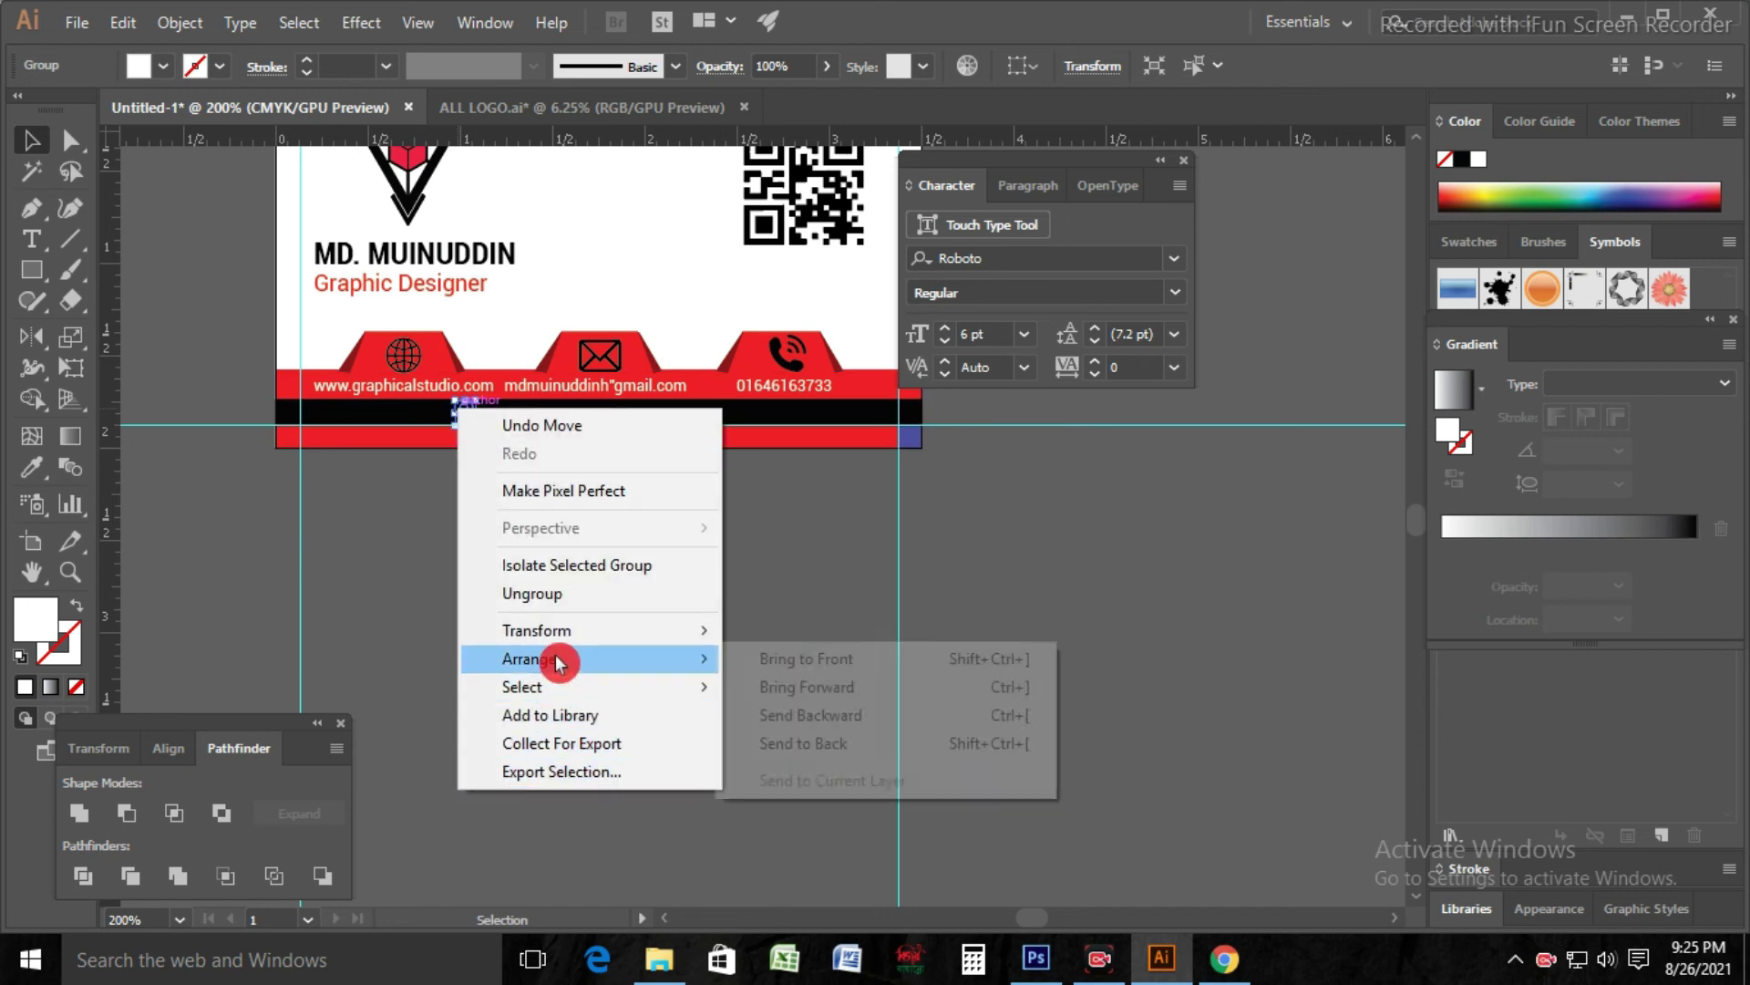
pyautogui.click(928, 661)
pyautogui.click(512, 544)
pyautogui.click(463, 415)
pyautogui.doubleClick(35, 619)
pyautogui.click(614, 476)
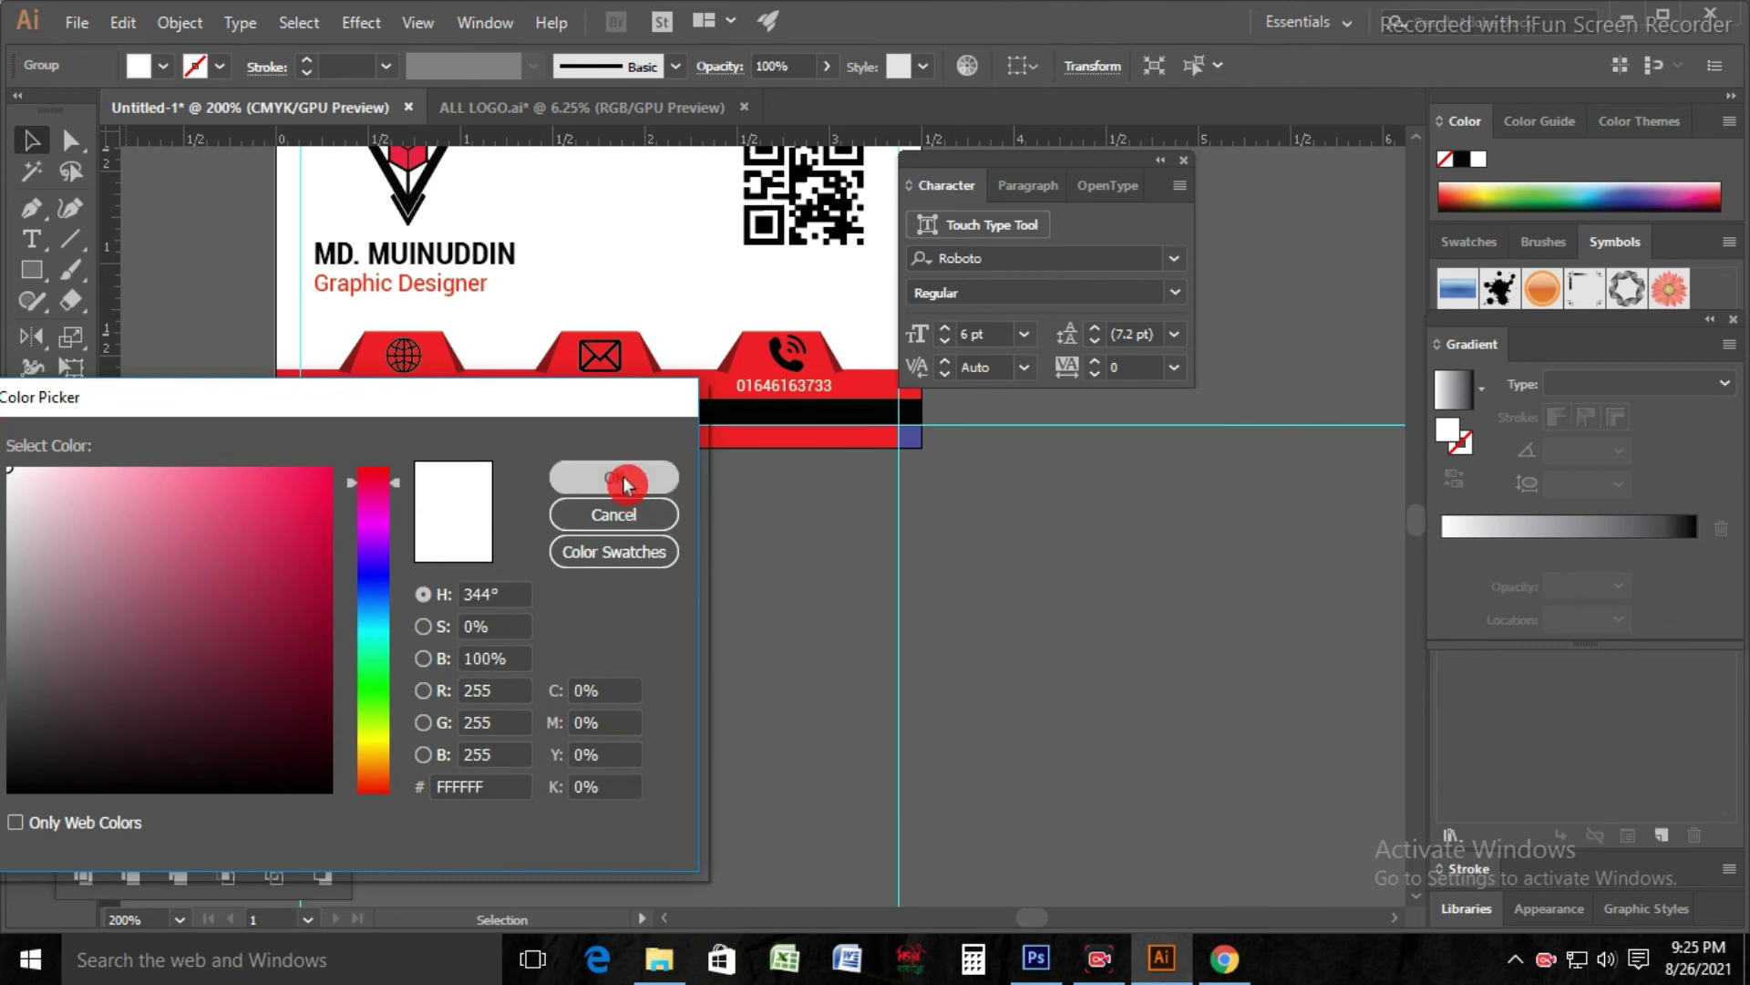
pyautogui.click(704, 647)
# Step: Move the location pin to the empty canvas below the card and add the postal address text beside it
pyautogui.moveTo(465, 415); pyautogui.dragTo(483, 619)
pyautogui.click(173, 419)
pyautogui.press('t')
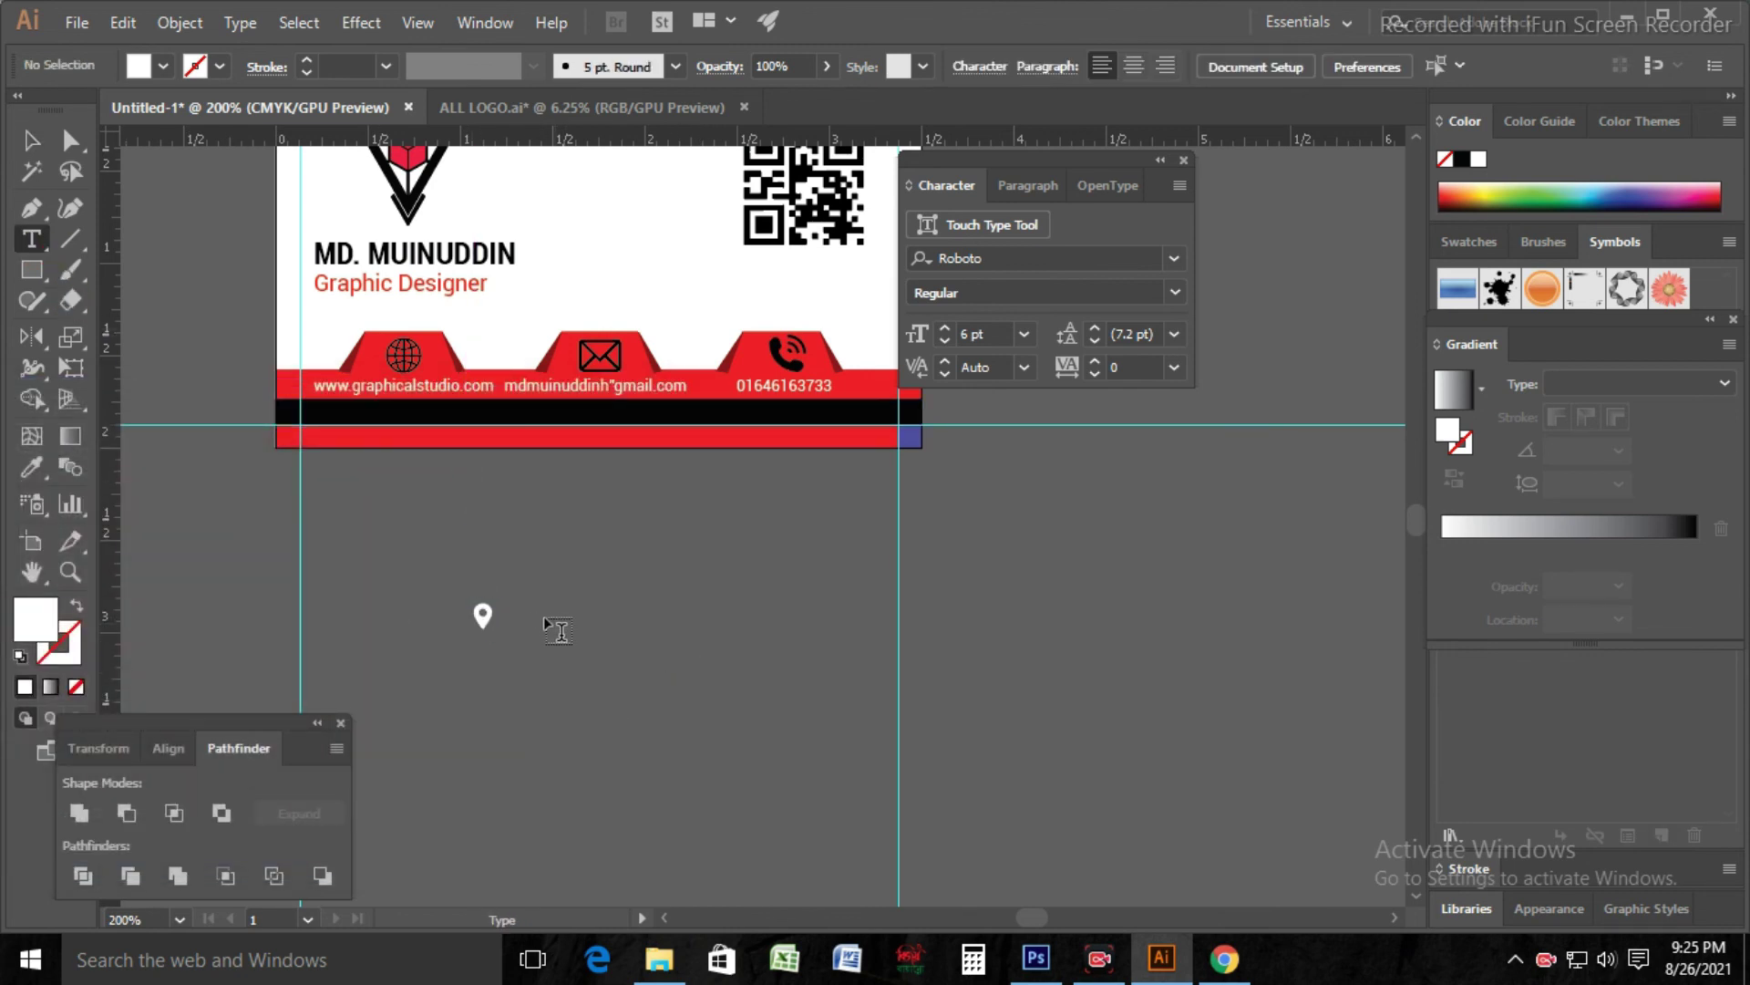
pyautogui.click(543, 616)
pyautogui.press('BackSpace')
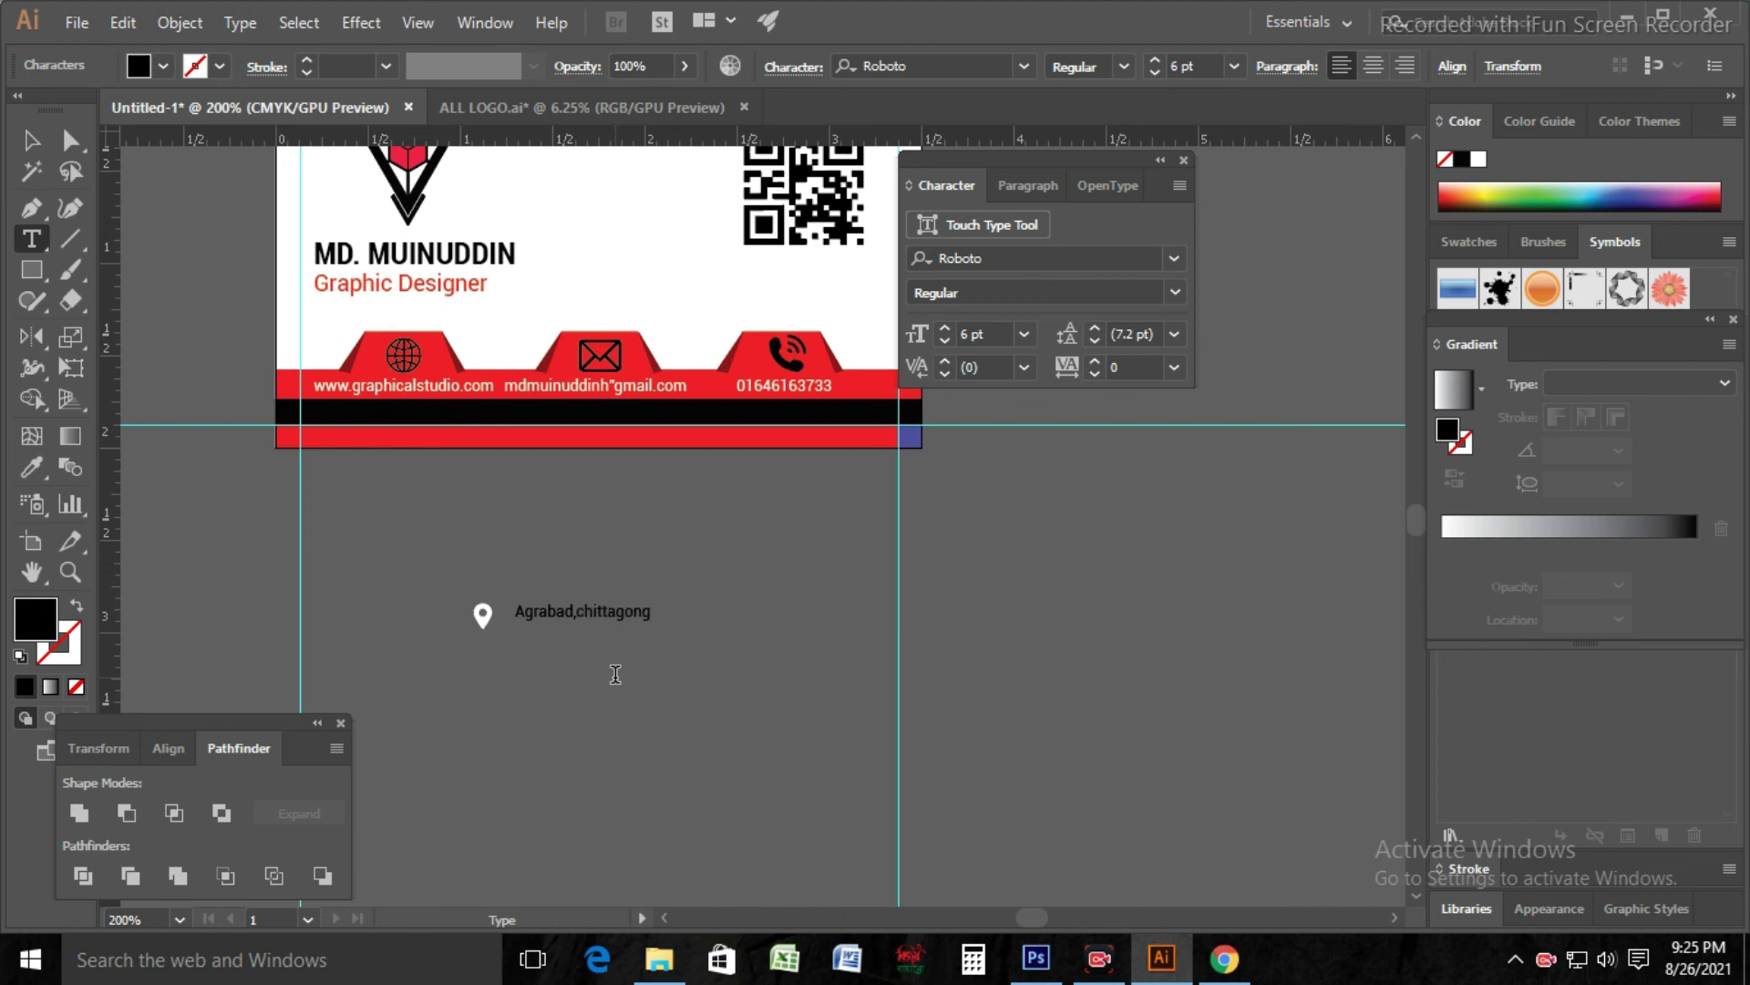
pyautogui.click(31, 142)
# Step: Copy the website text's white formatting to the address text with the Eyedropper
pyautogui.click(30, 474)
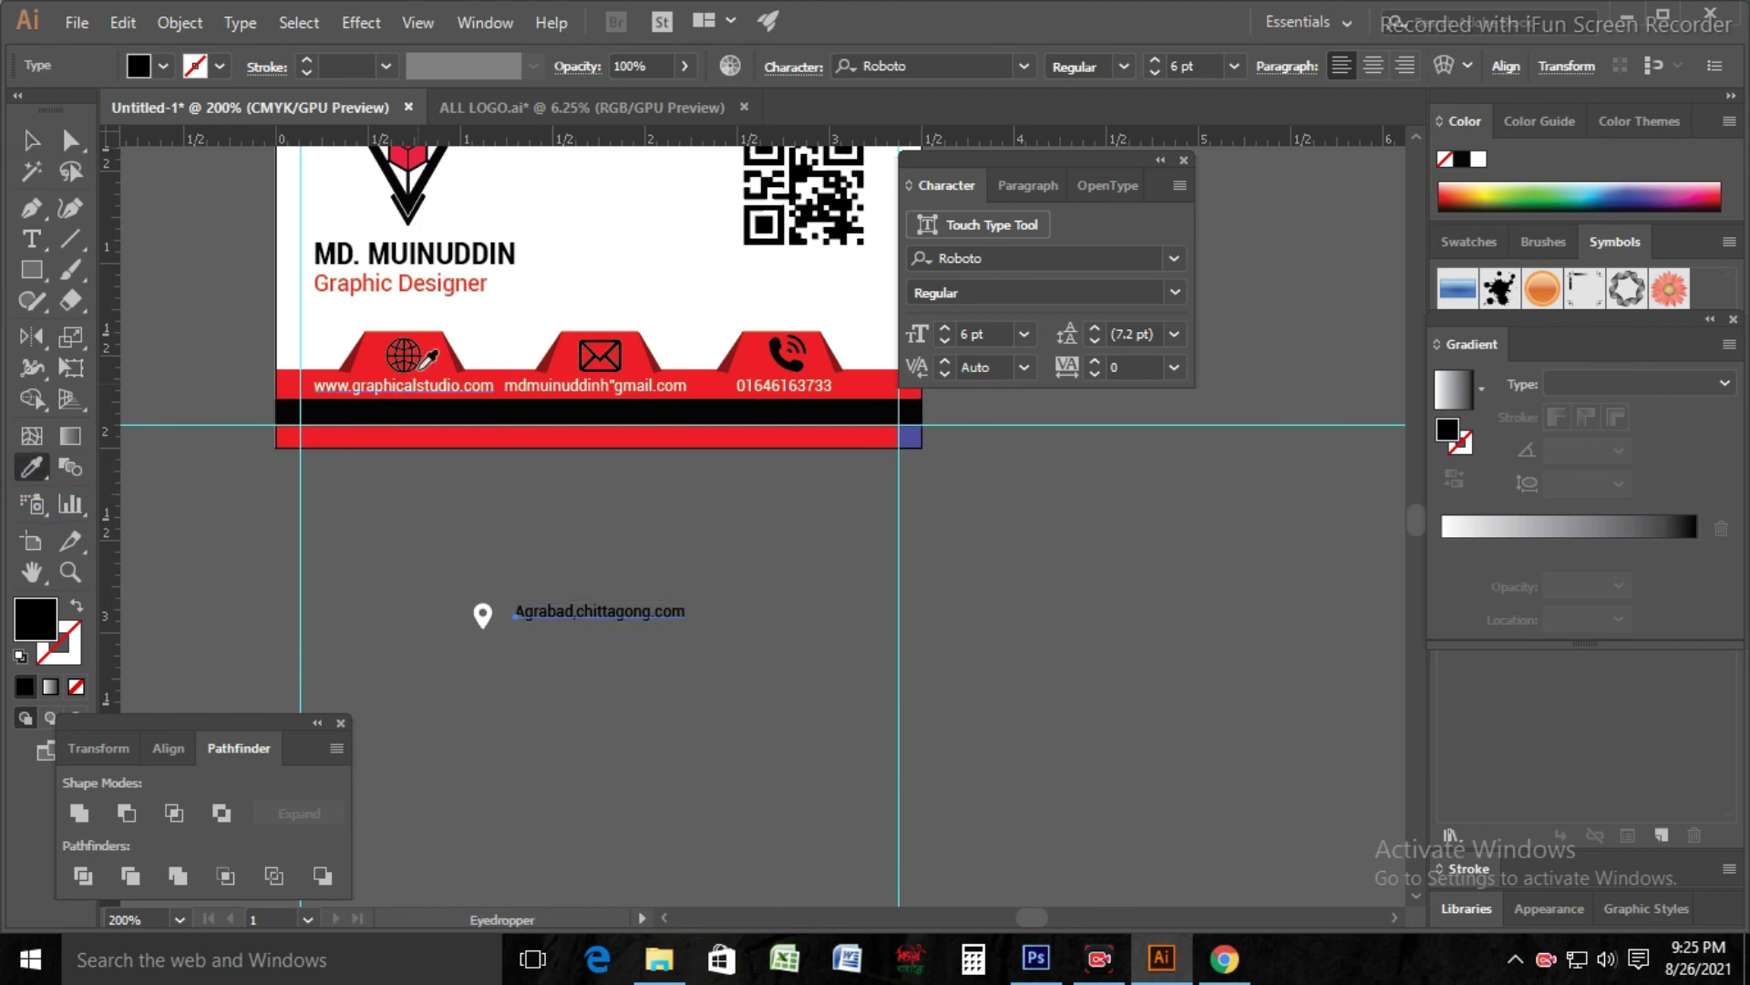
pyautogui.click(447, 386)
pyautogui.click(31, 142)
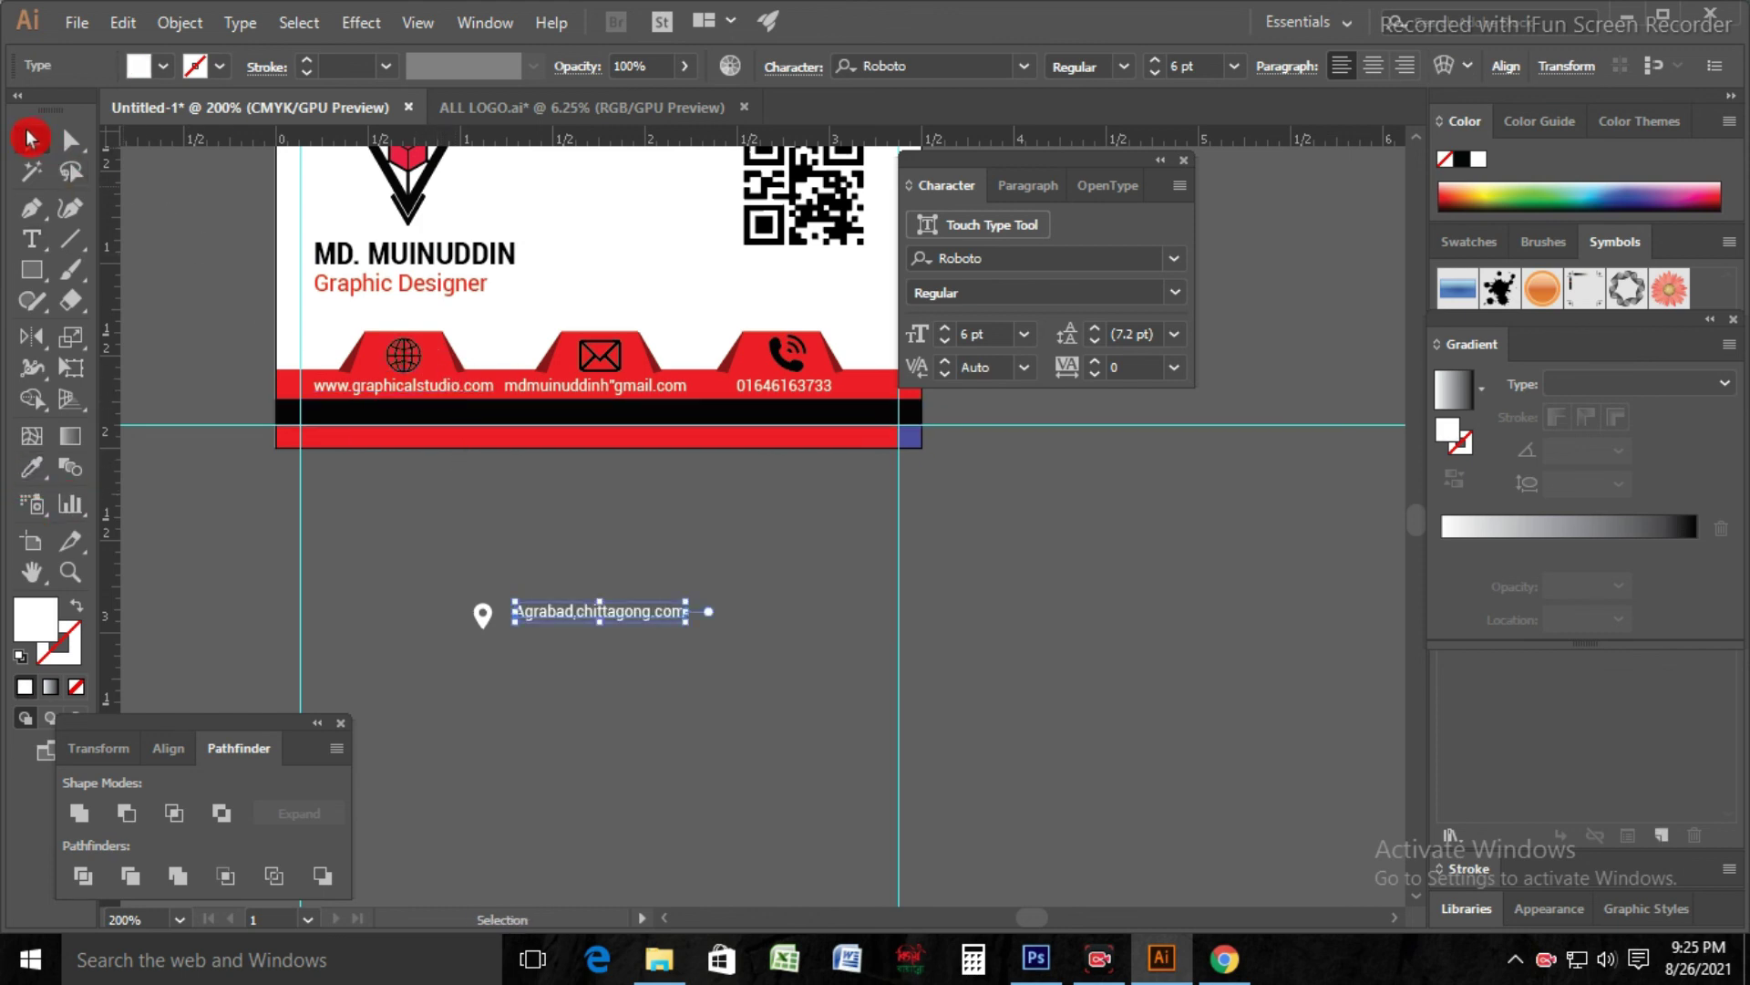
# Step: Align the location pin and address text by their vertical centres and move both onto the black band
pyautogui.moveTo(420, 549); pyautogui.dragTo(547, 621)
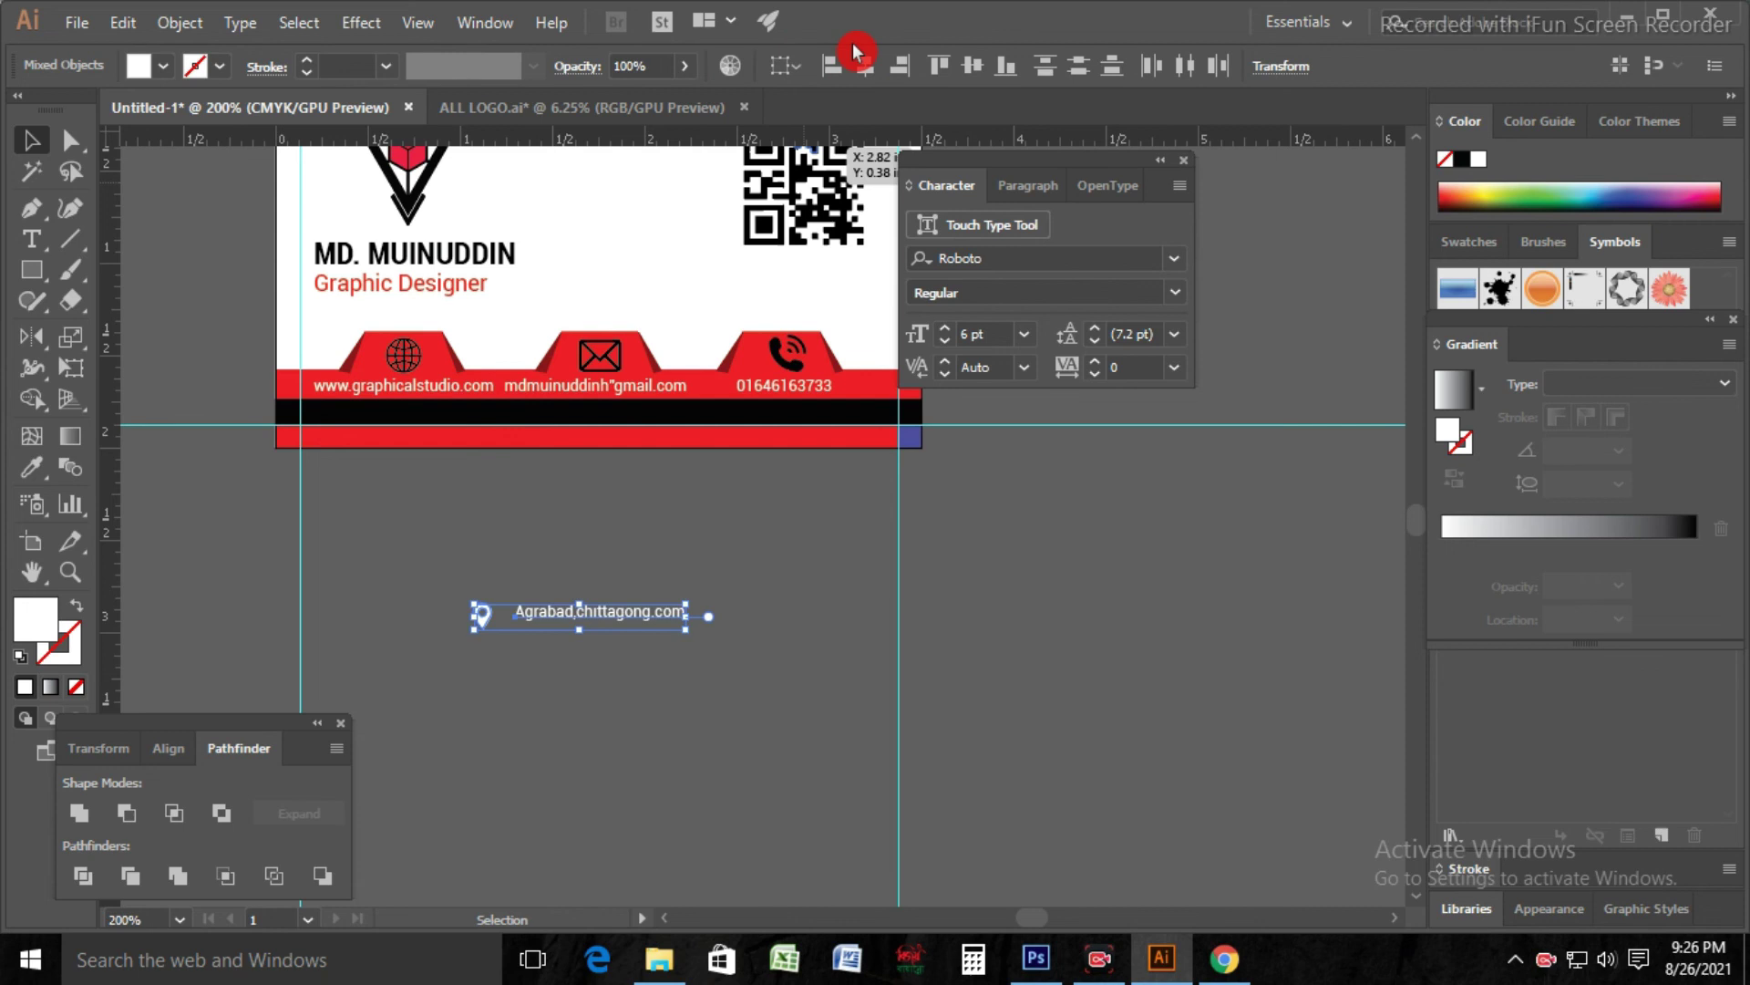
pyautogui.click(788, 65)
pyautogui.click(871, 119)
pyautogui.click(973, 65)
pyautogui.moveTo(643, 618); pyautogui.dragTo(668, 419)
pyautogui.click(673, 563)
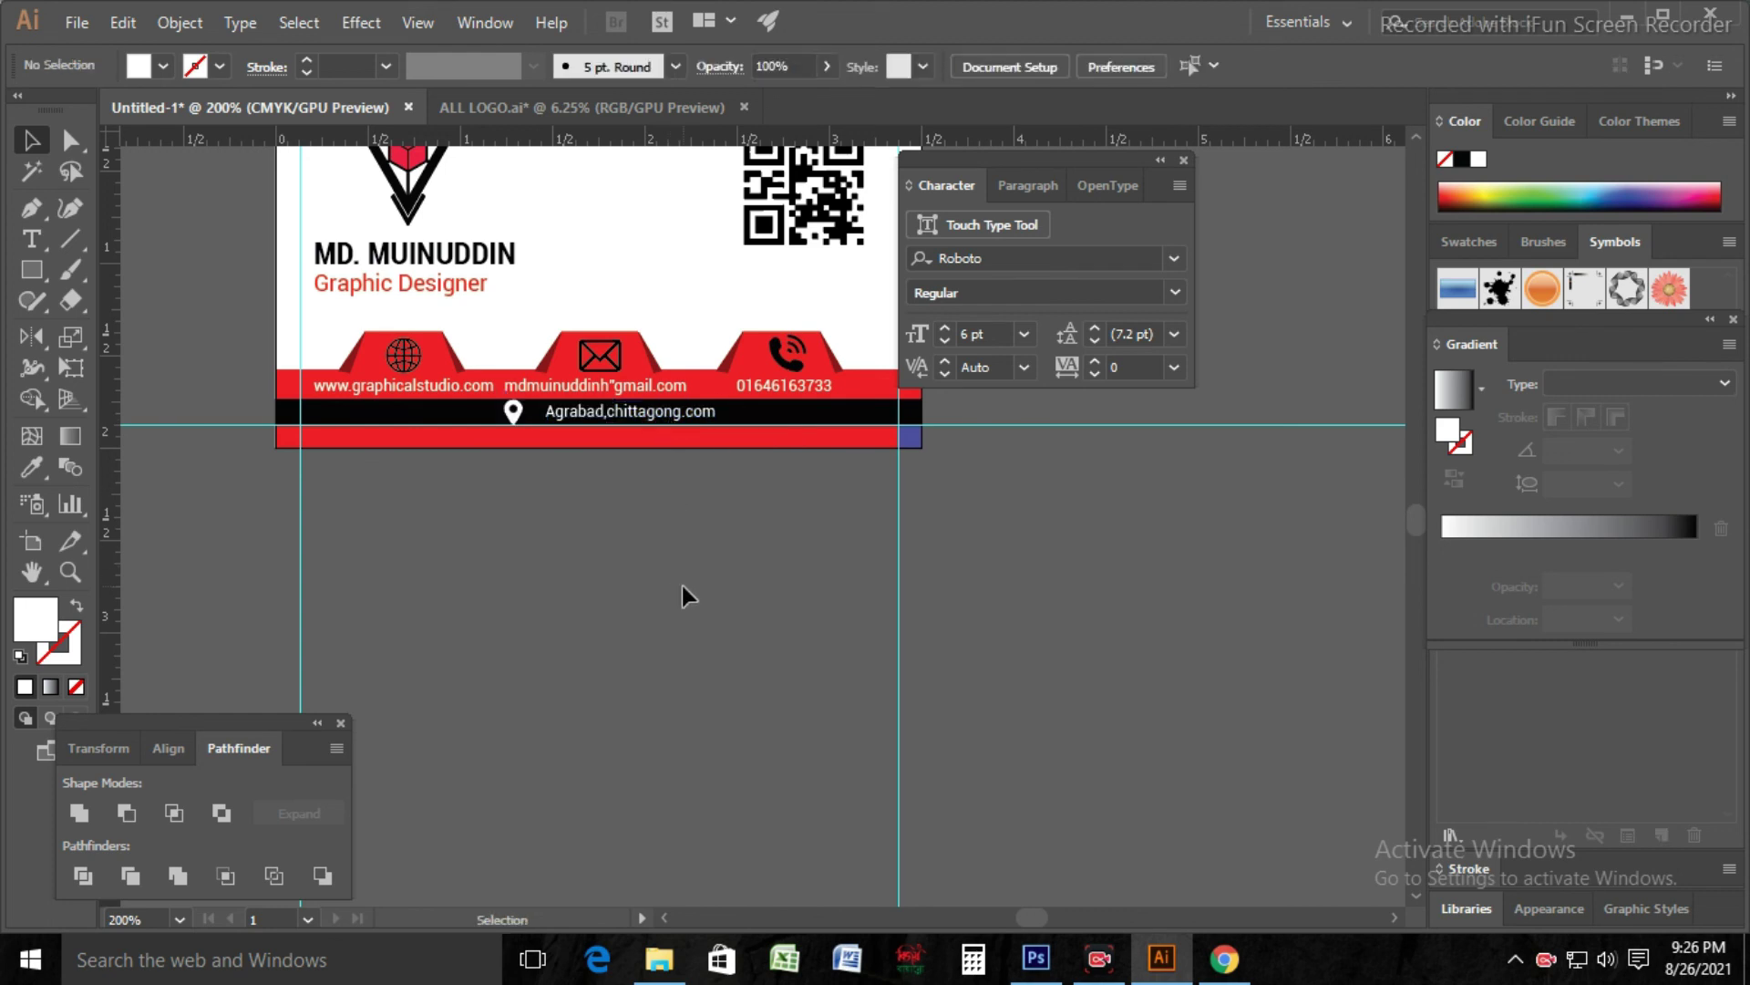
# Step: Replace the ".com" ending of the address text with the country name "Bangladesh"
pyautogui.doubleClick(690, 420)
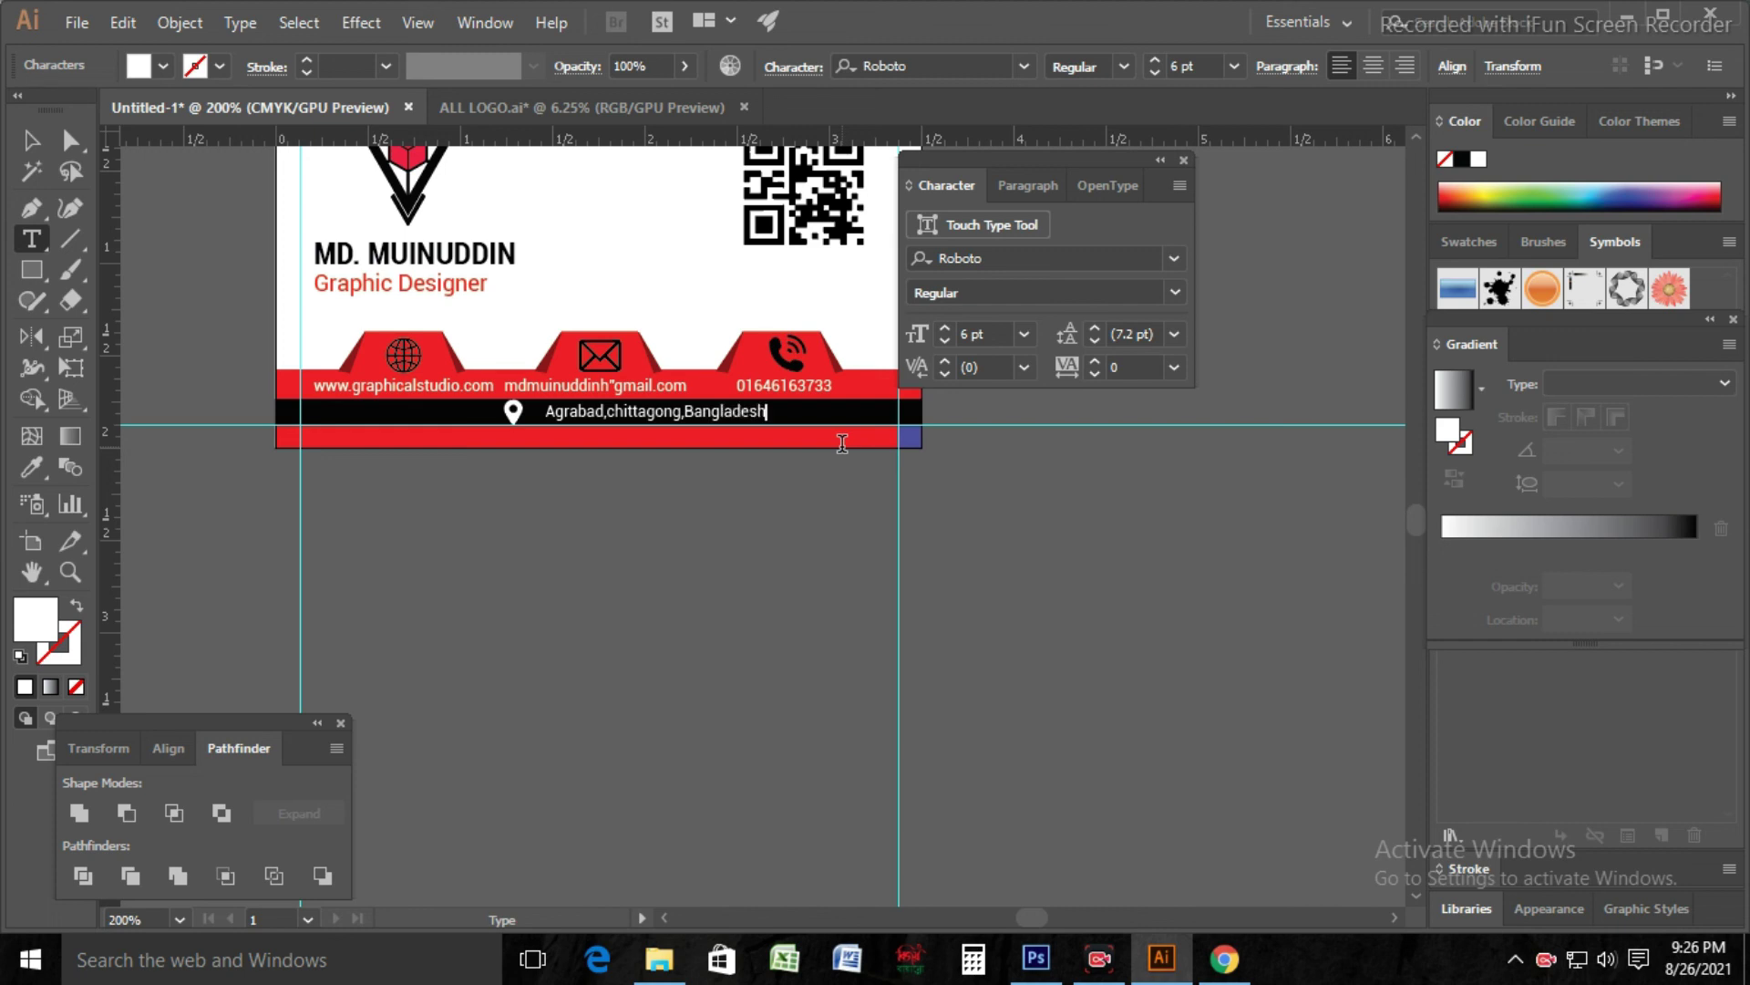
pyautogui.scroll(2, 842, 456)
pyautogui.click(31, 142)
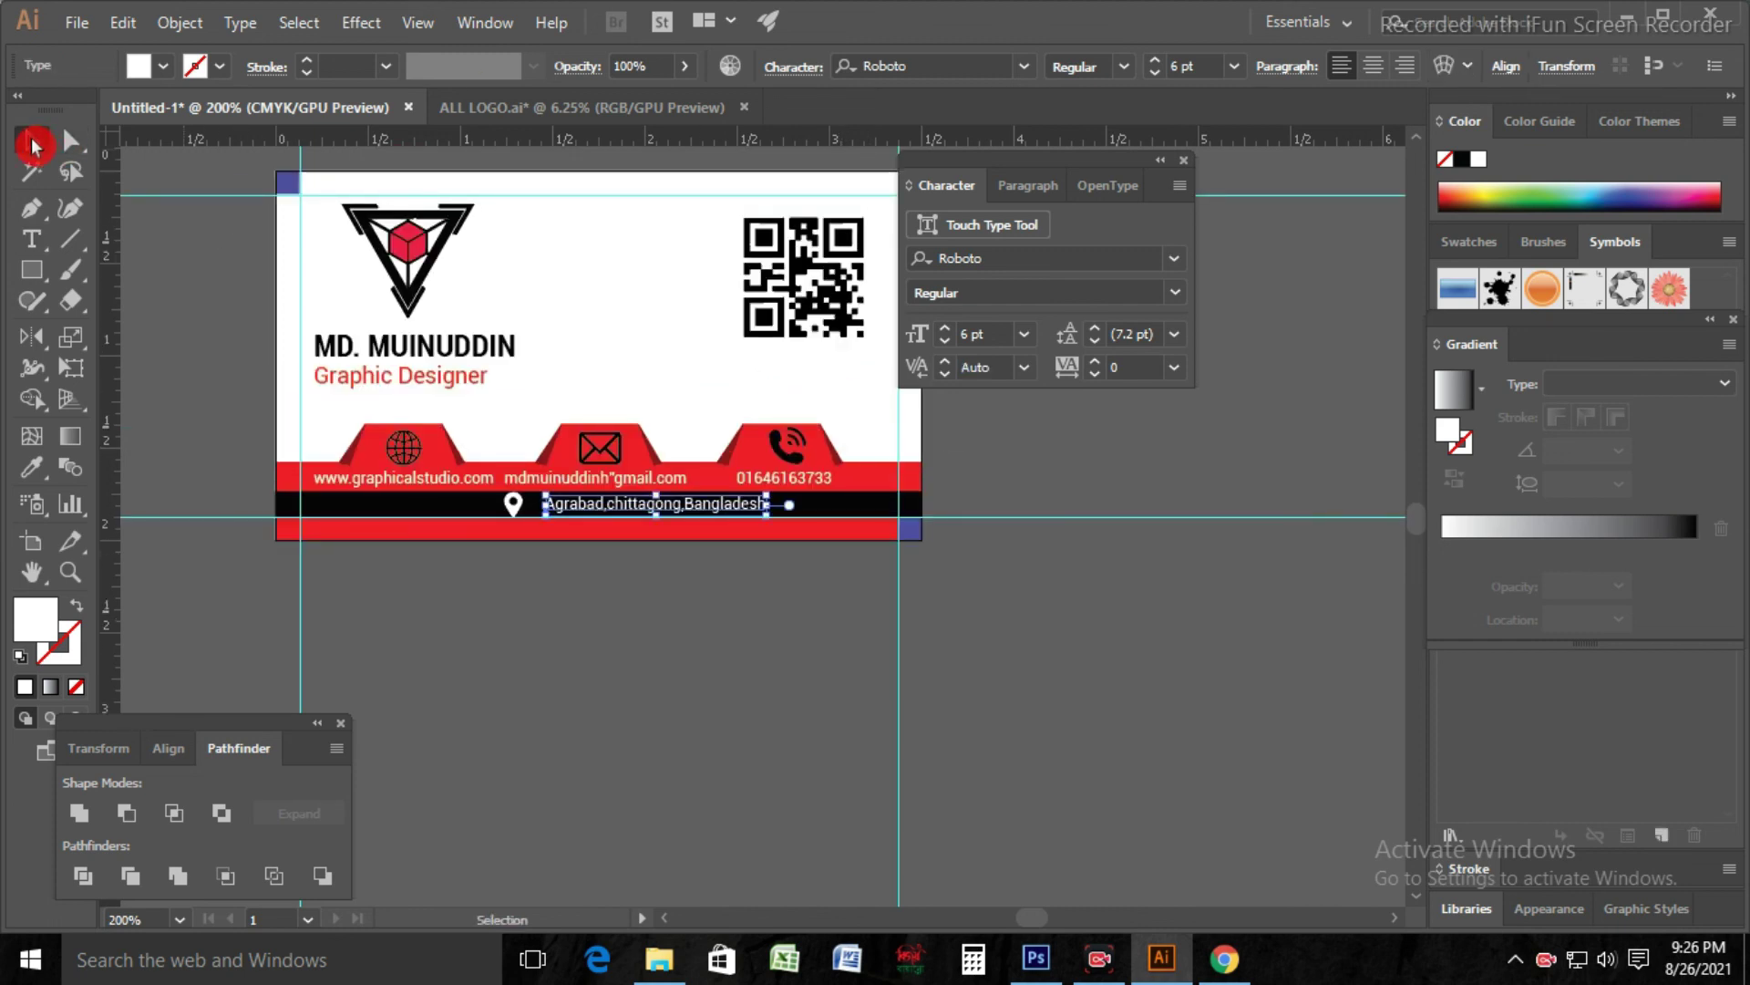
# Step: Delete the blue margin squares from the card's corners
pyautogui.click(301, 187)
pyautogui.press('Delete')
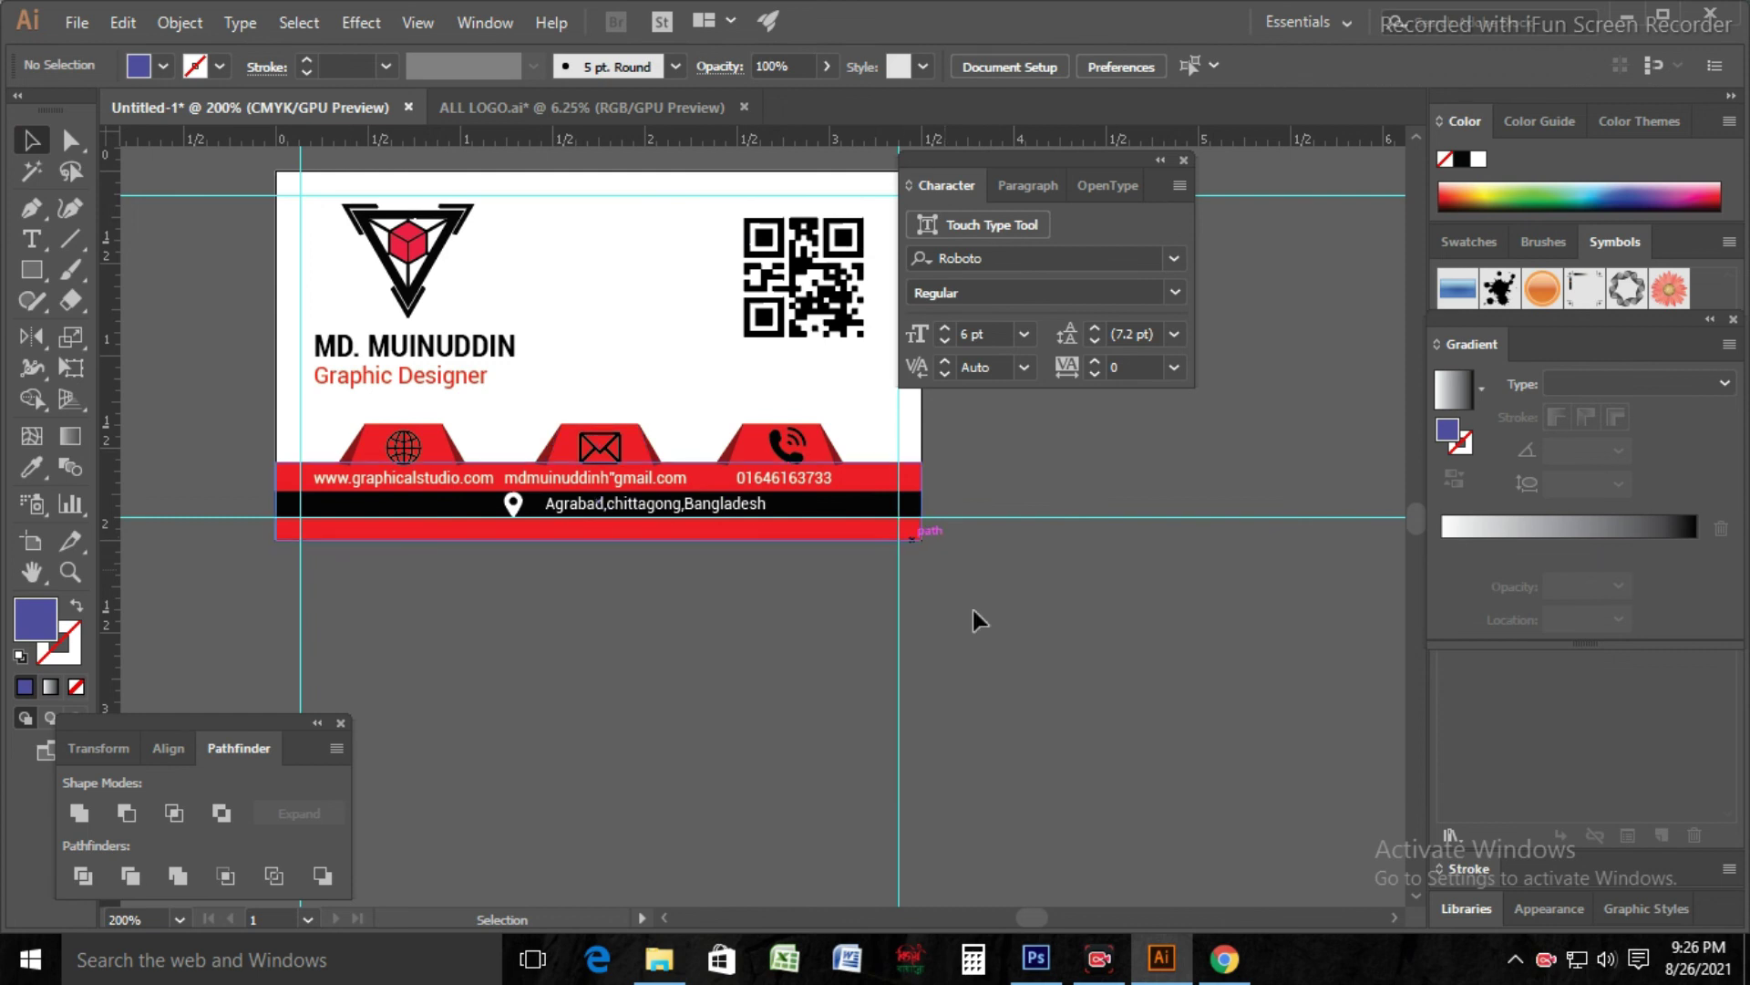
# Step: Delete the white background rectangle that covers the card's artboard
pyautogui.click(651, 338)
pyautogui.moveTo(651, 349); pyautogui.dragTo(870, 535)
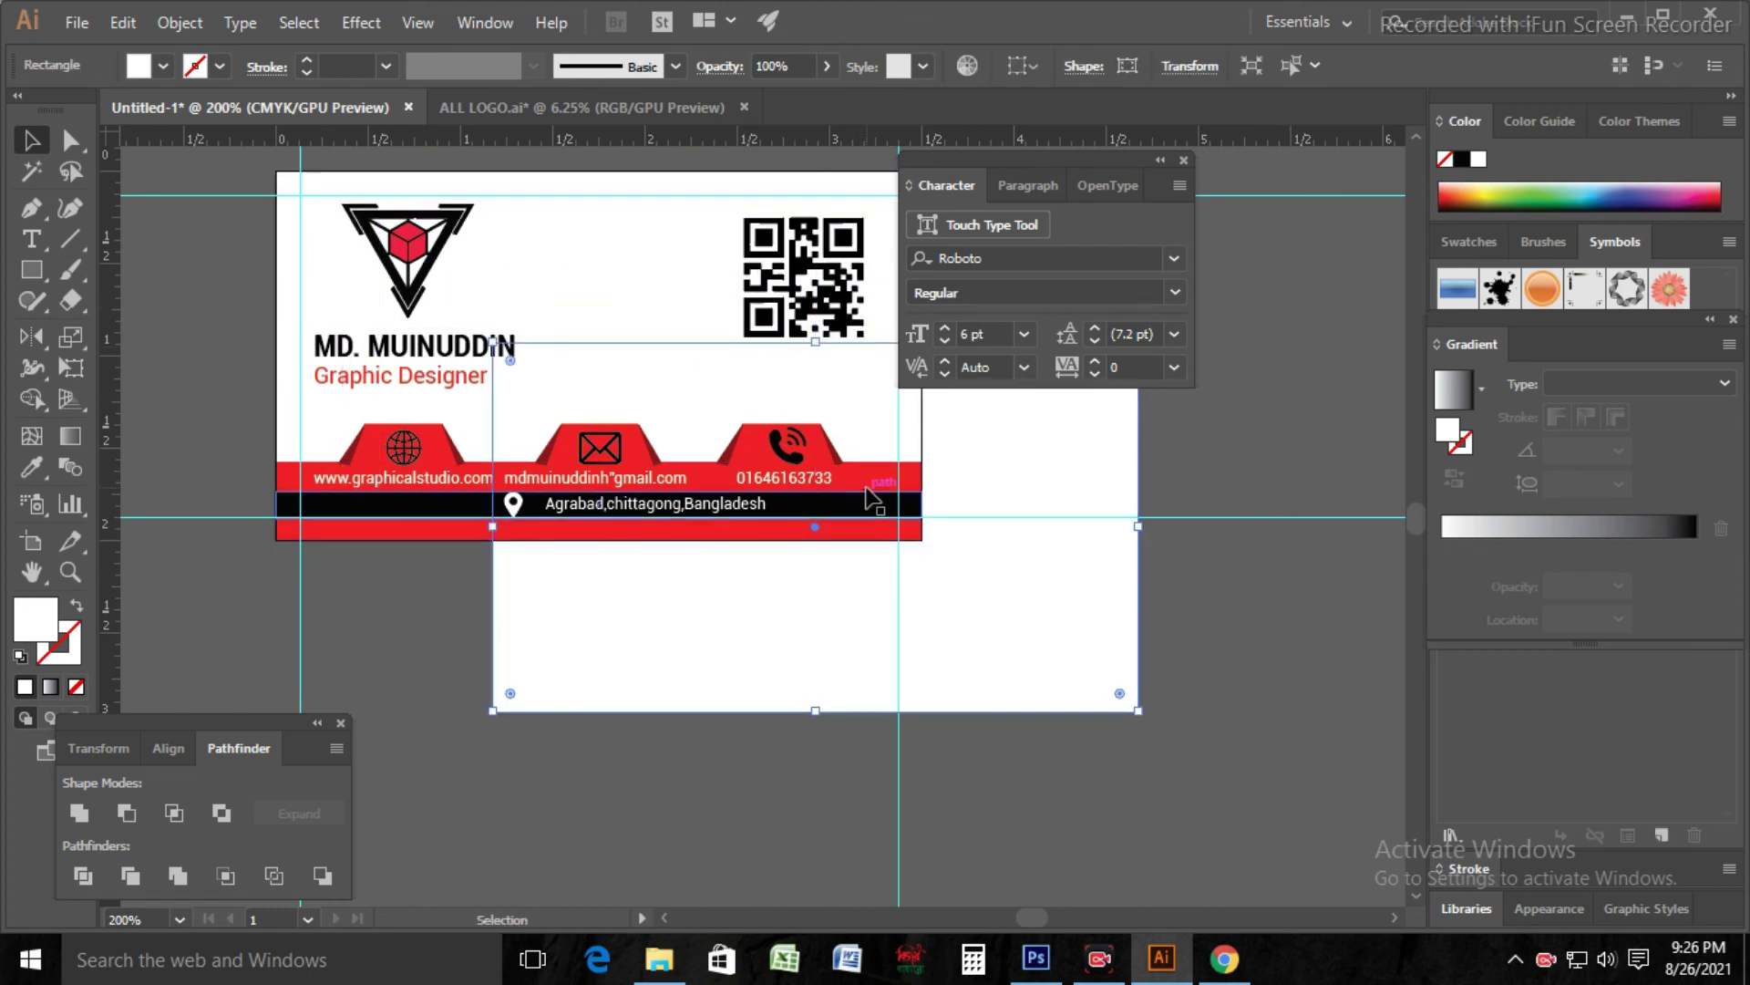
pyautogui.press('Delete')
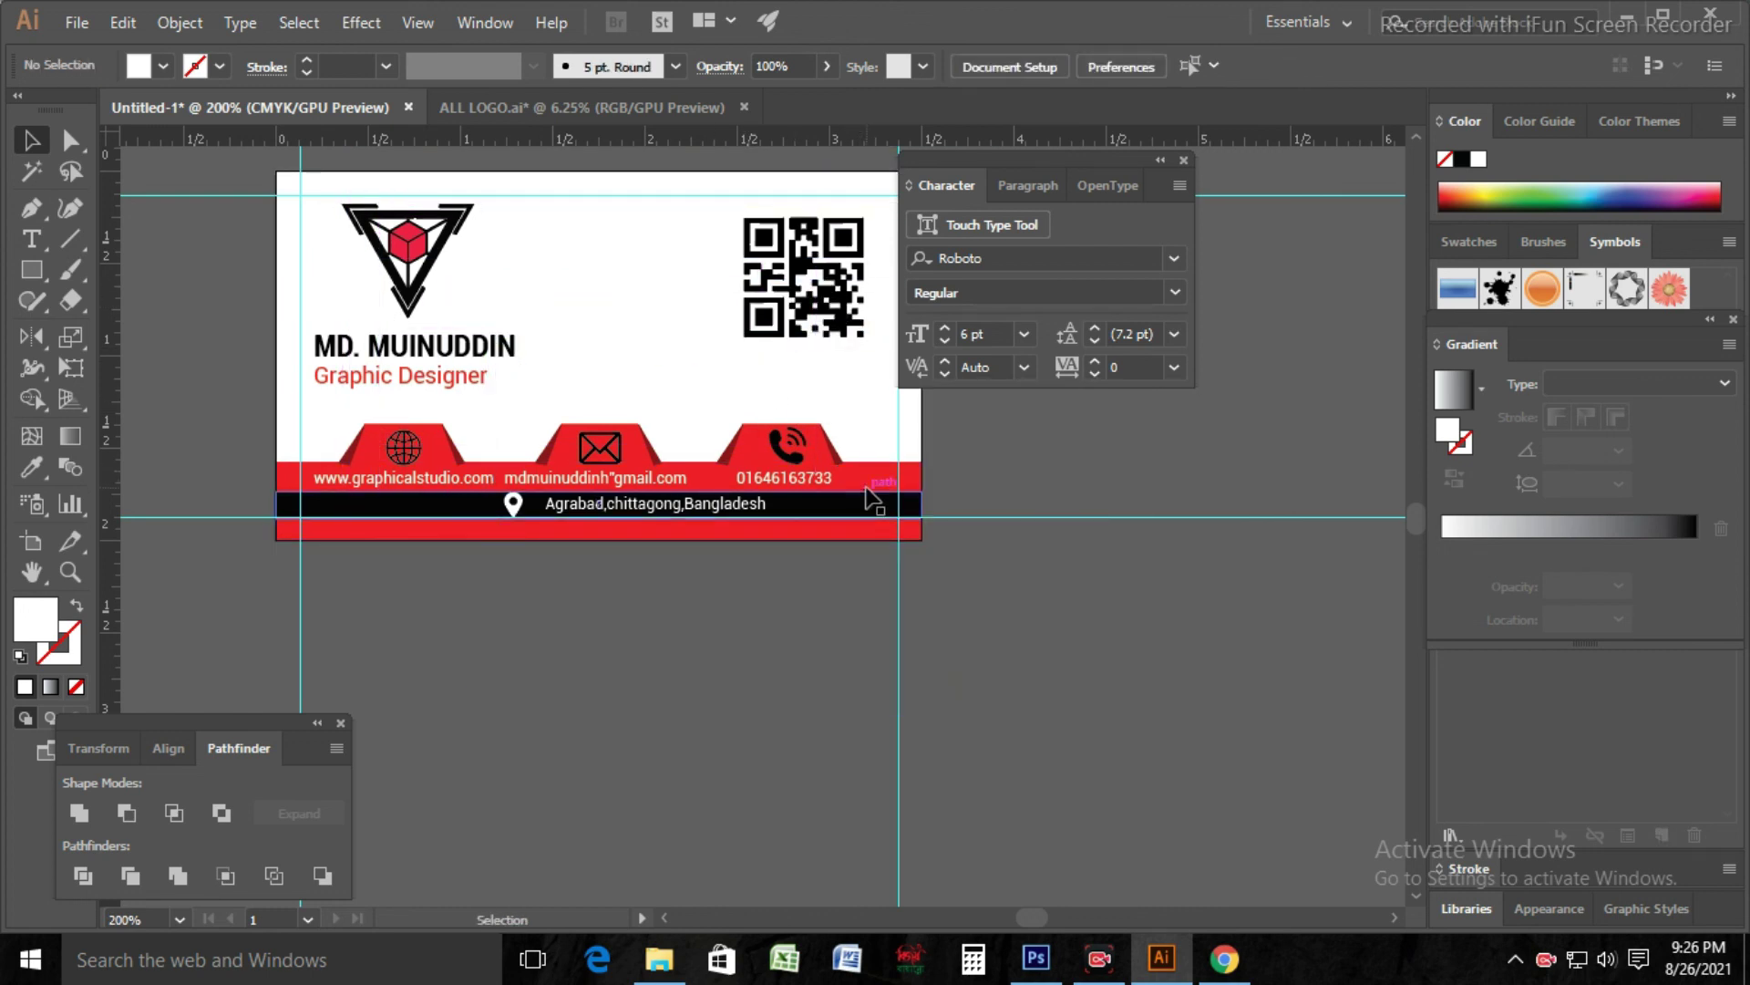
pyautogui.click(505, 298)
pyautogui.click(1092, 643)
# Step: Open the Save for Web export of the card and set the image width to 1000 px
pyautogui.scroll(2, 802, 592)
pyautogui.click(77, 22)
pyautogui.moveTo(146, 474)
pyautogui.click(556, 536)
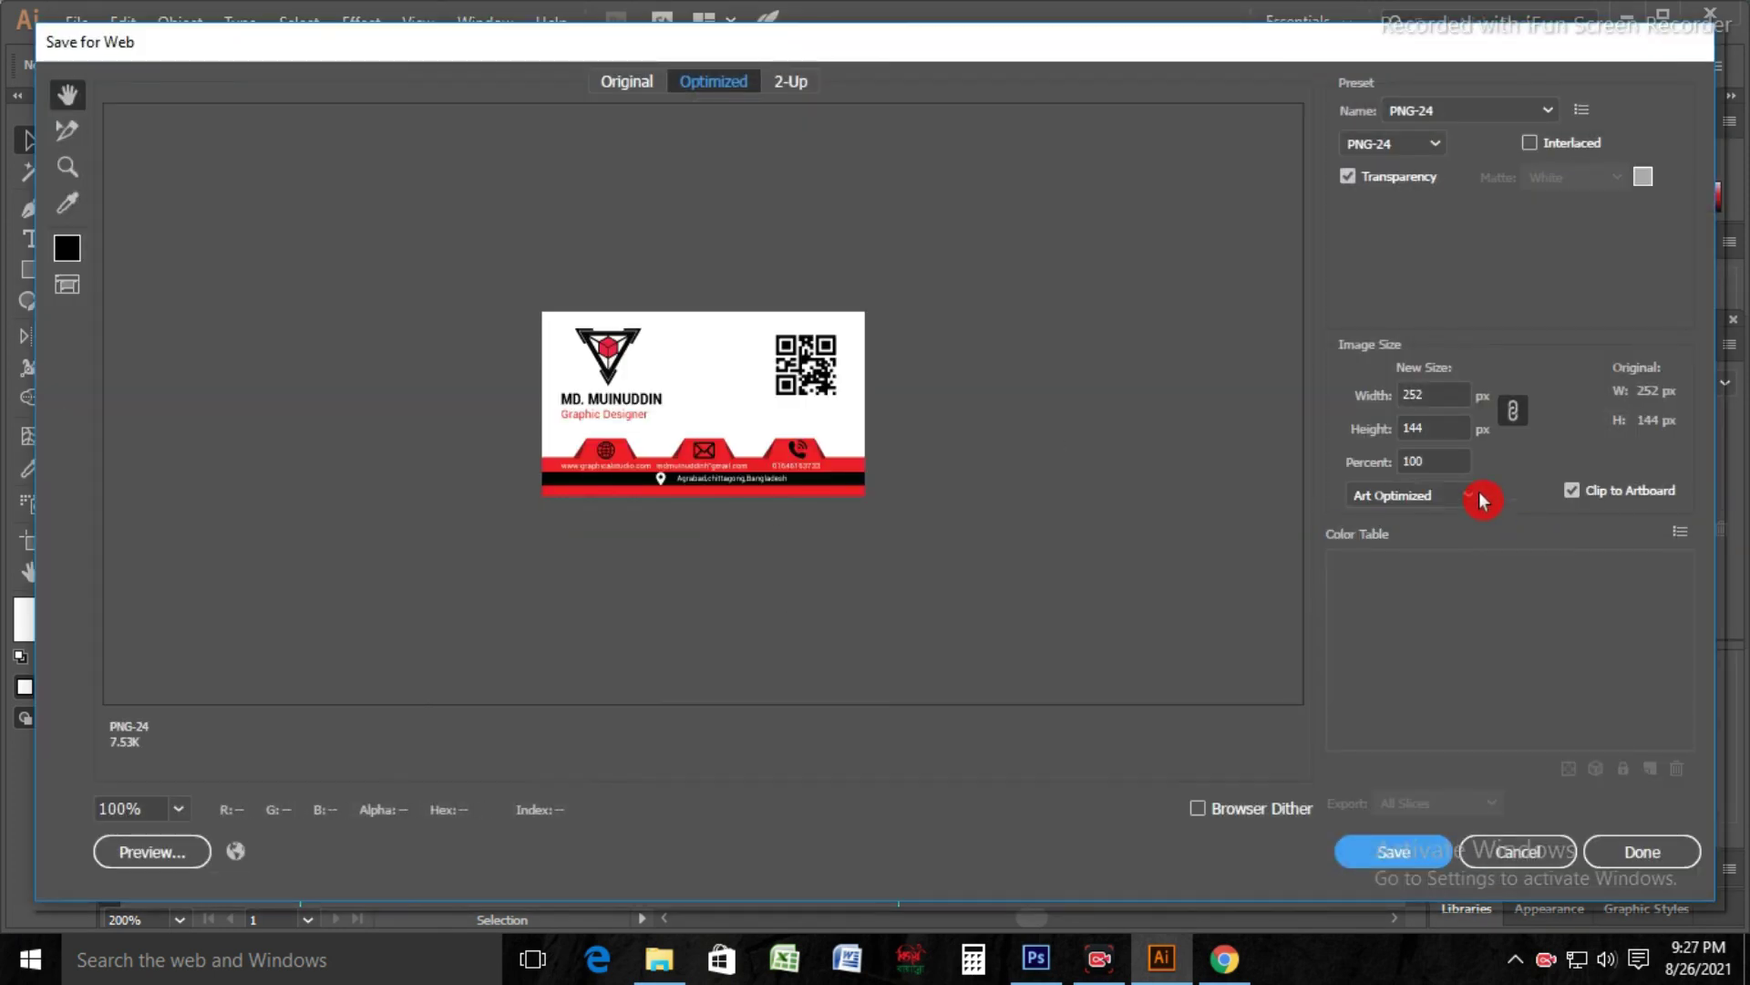
pyautogui.click(1436, 396)
pyautogui.write('1000')
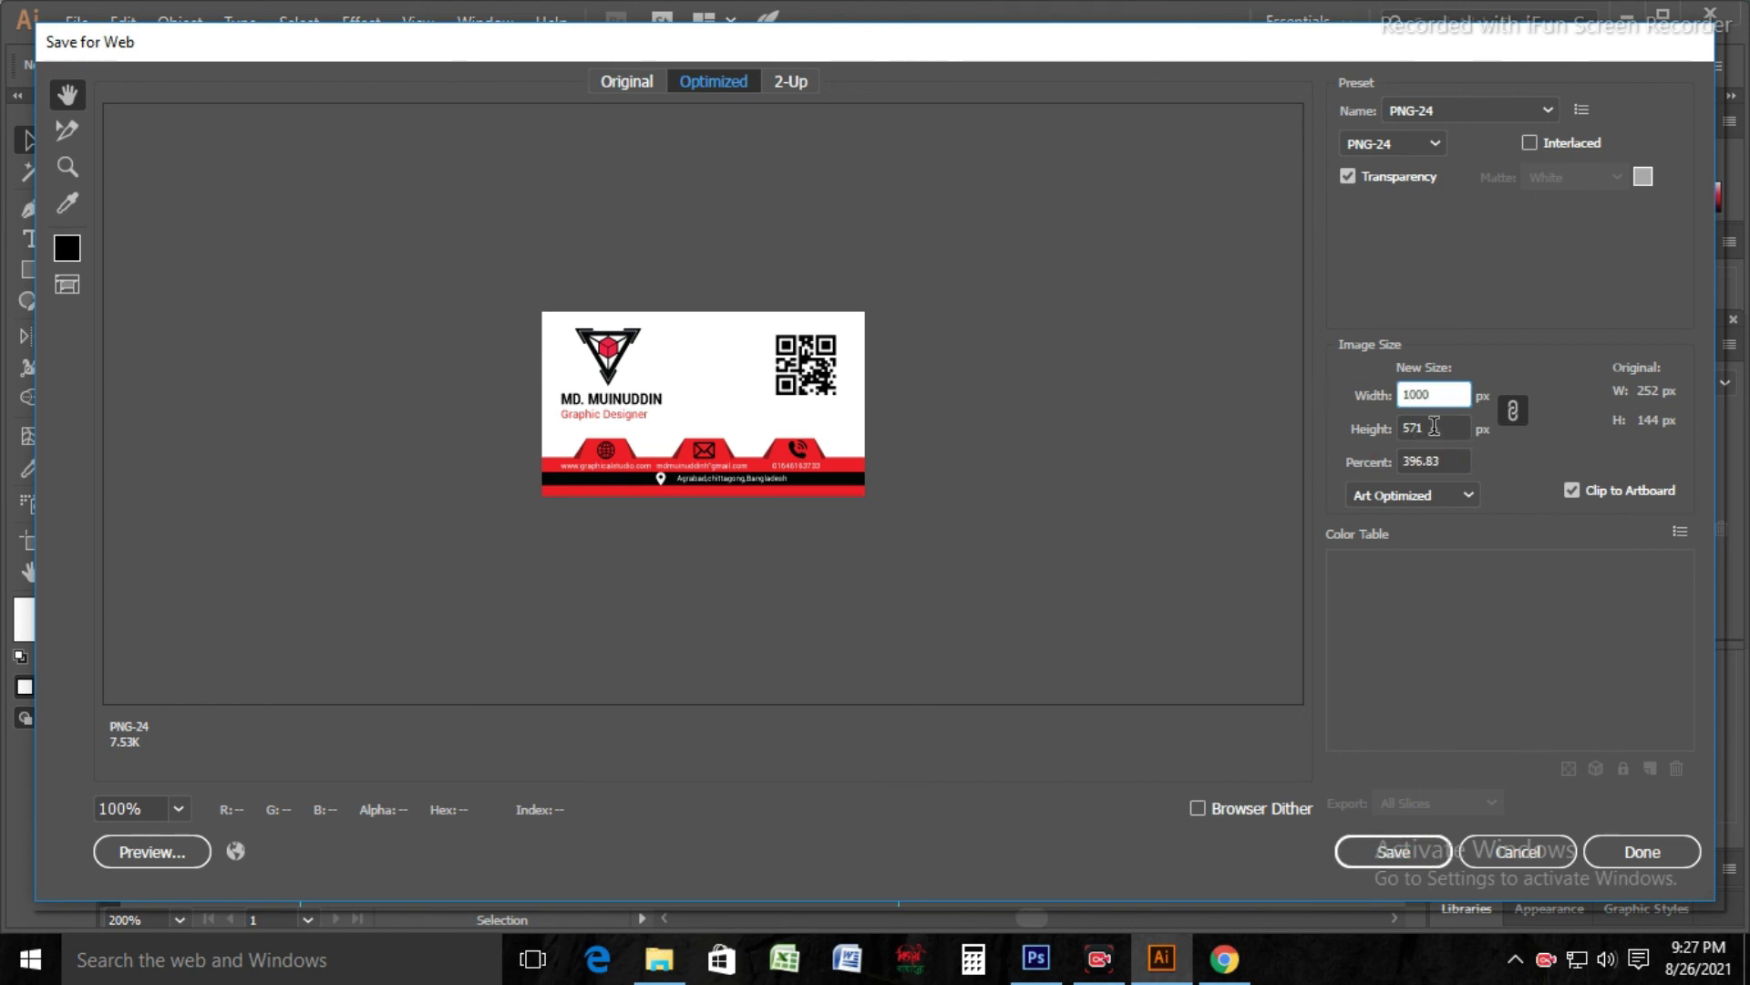
pyautogui.click(1417, 851)
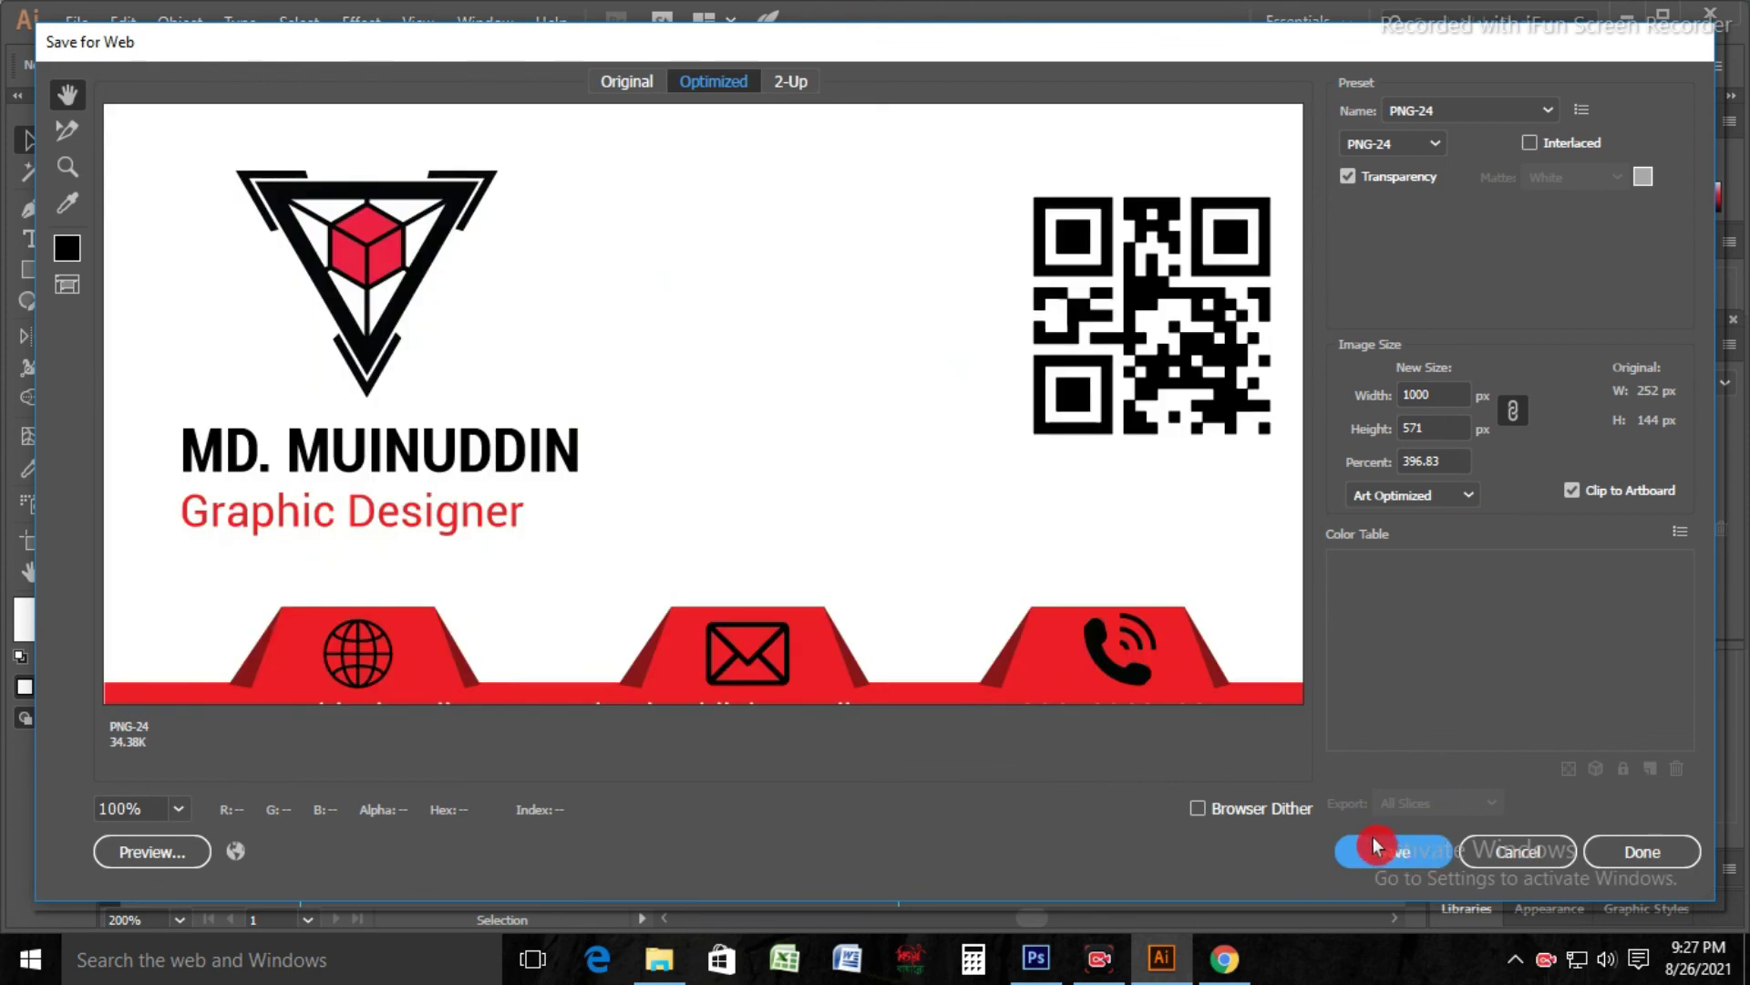
# Step: Keep PNG-24 as the export format and start saving the optimized card image
pyautogui.click(1432, 149)
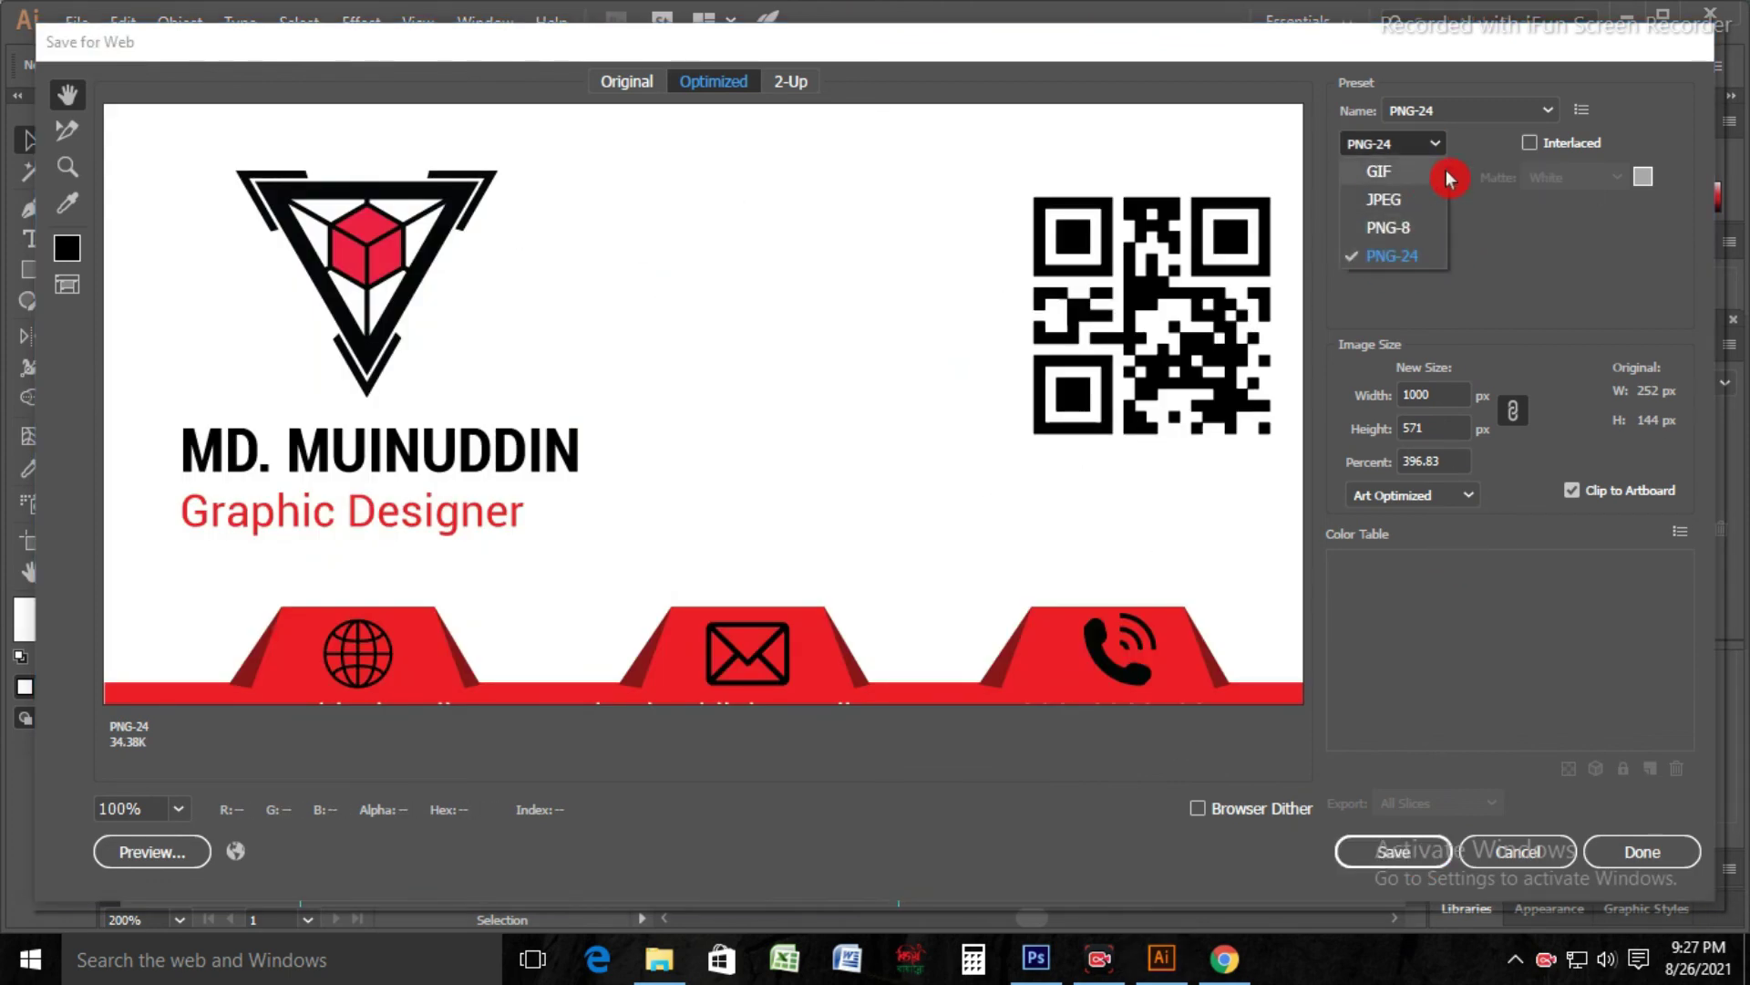
pyautogui.click(1484, 142)
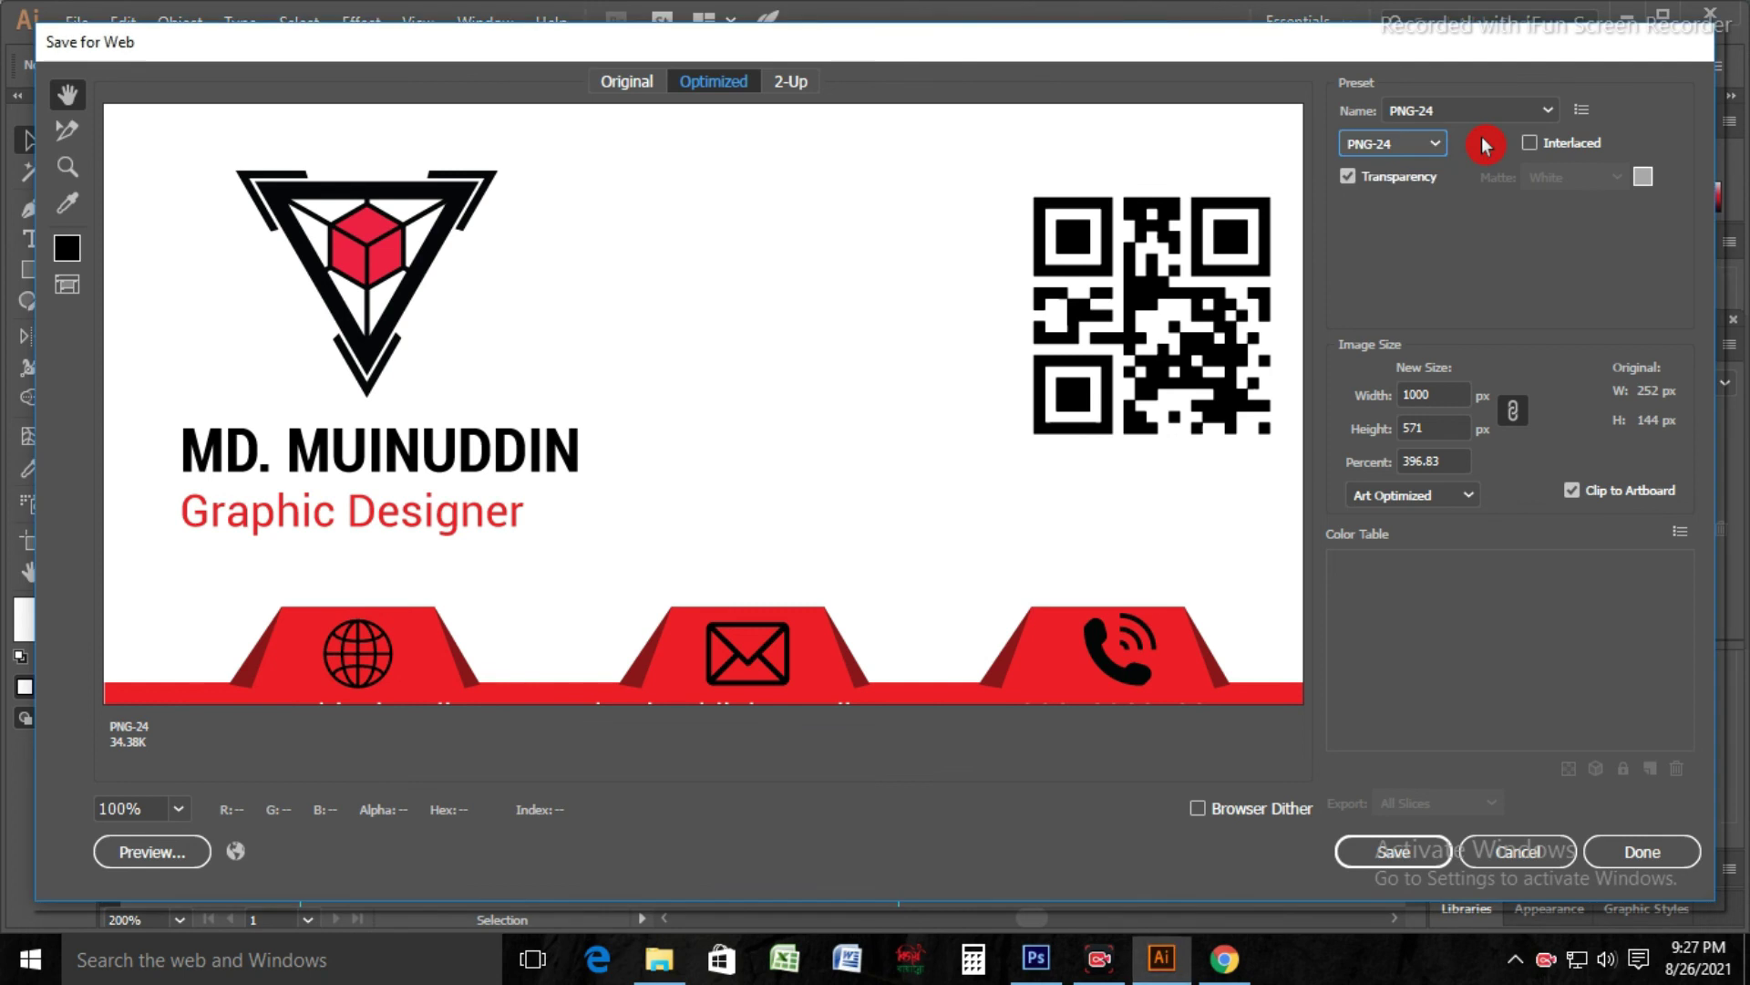
pyautogui.click(1387, 853)
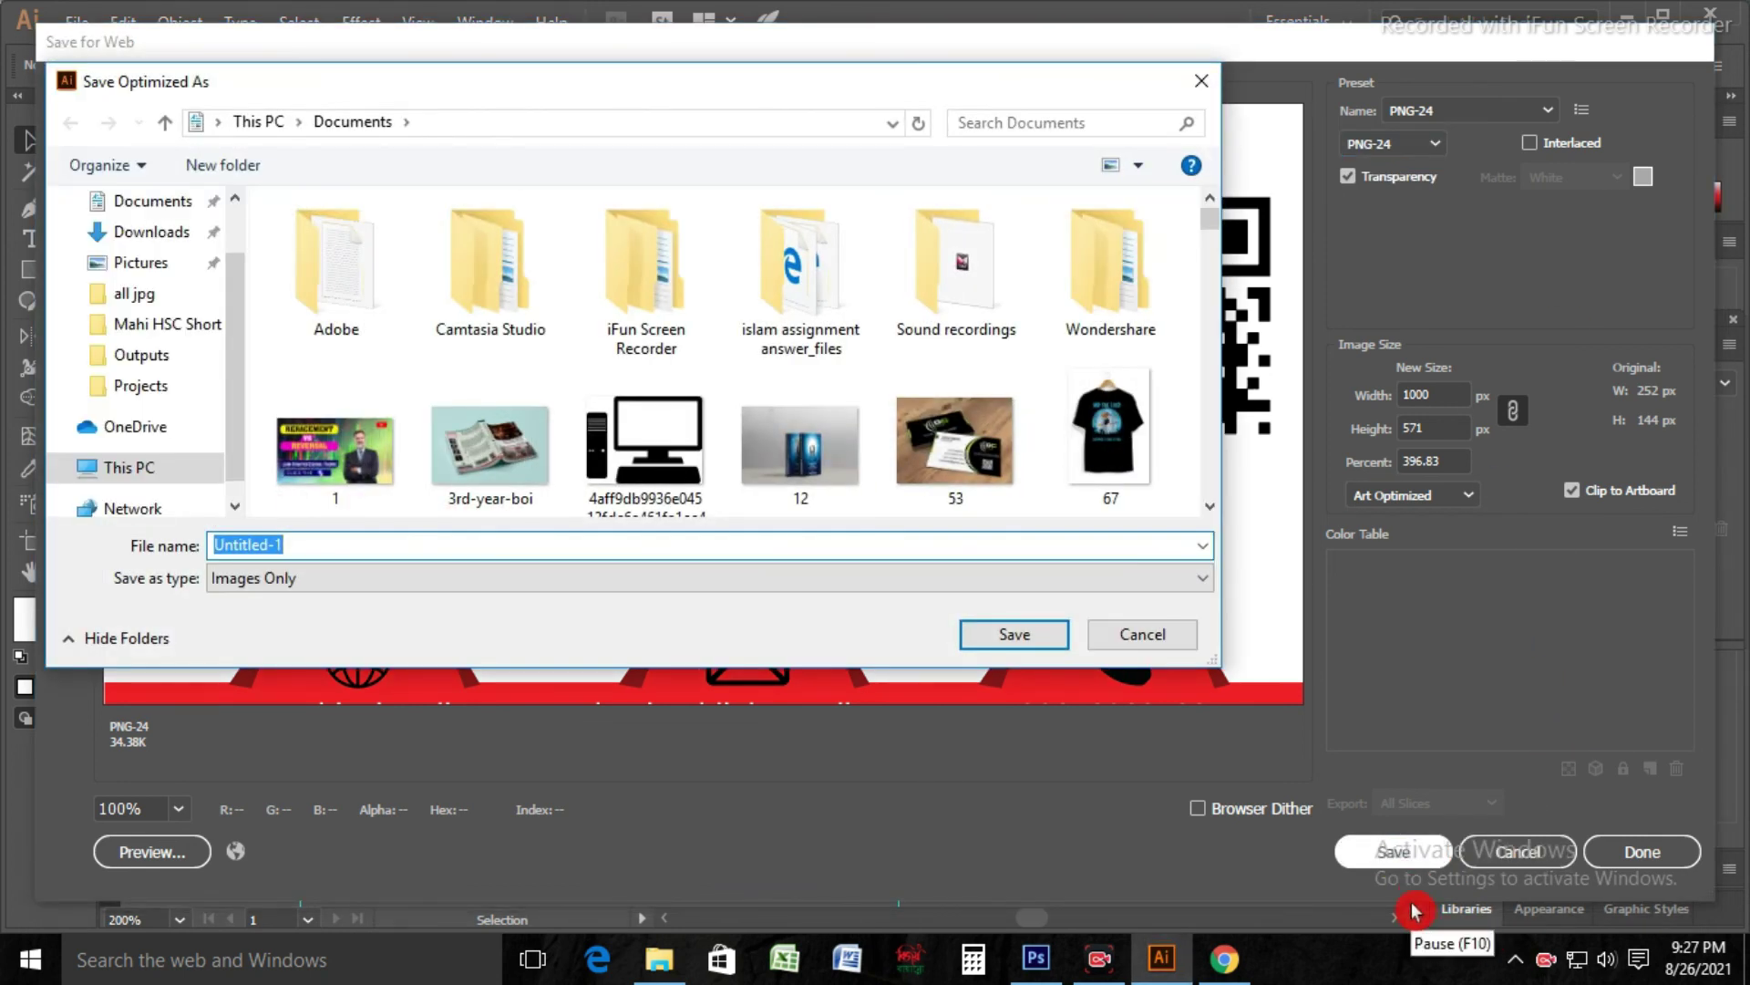